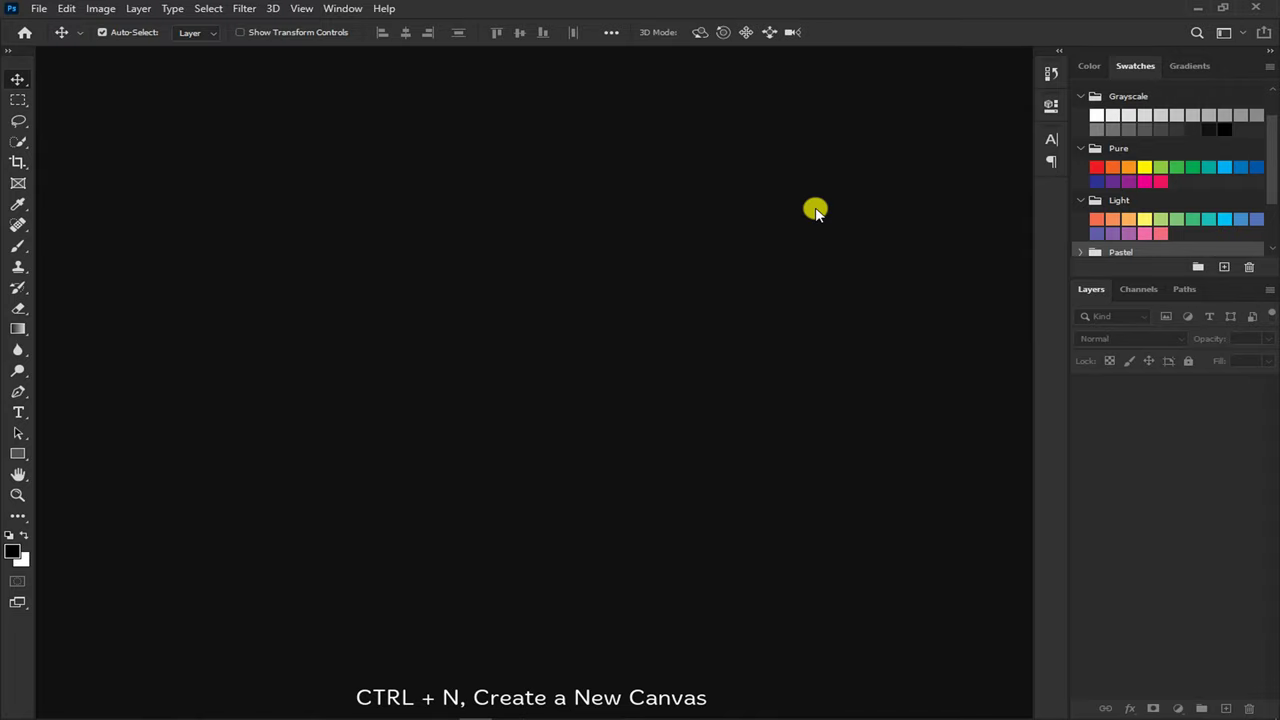
Set up a 1572 × 912 px, 300 ppi white document titled 'Car Sale Advertisement Banner'
{"action": "key", "text": "ctrl+n"}
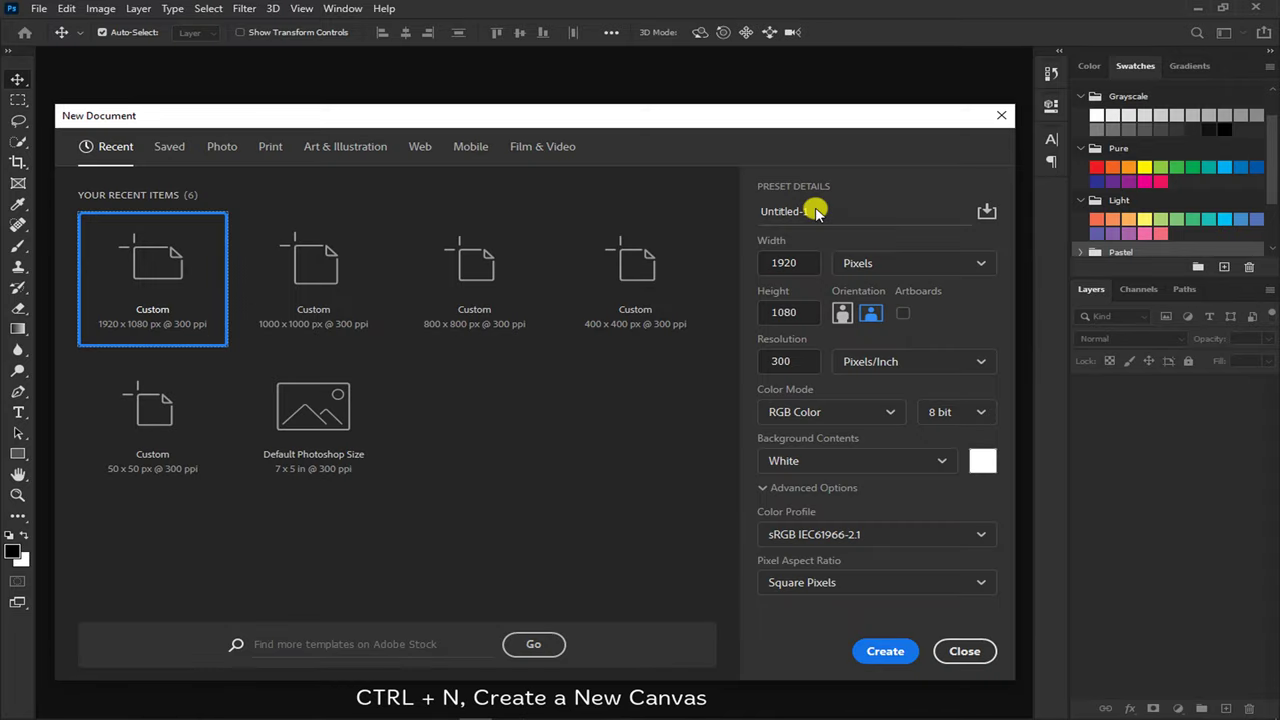
{"action": "left_click_drag", "start_coordinate": [816, 211], "coordinate": [770, 216]}
{"action": "type", "text": "For Sale Advertisement Banner"}
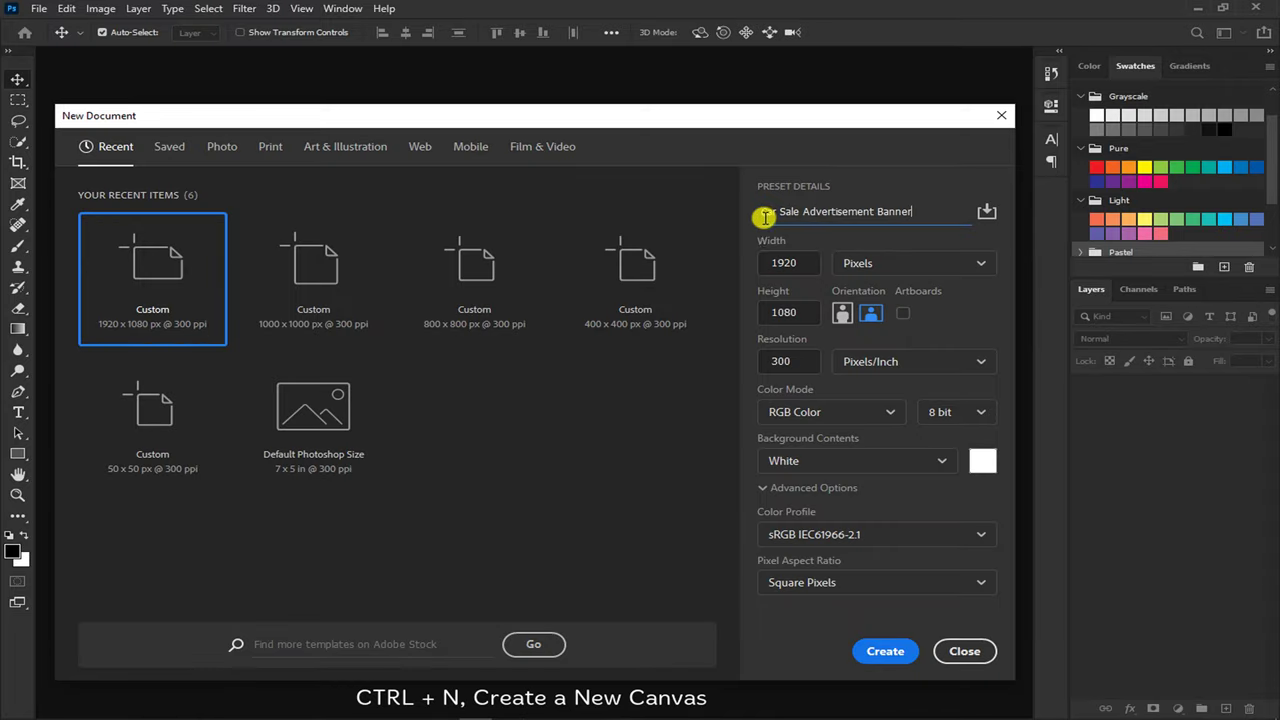
{"action": "left_click_drag", "start_coordinate": [795, 264], "coordinate": [760, 265]}
{"action": "type", "text": "1572"}
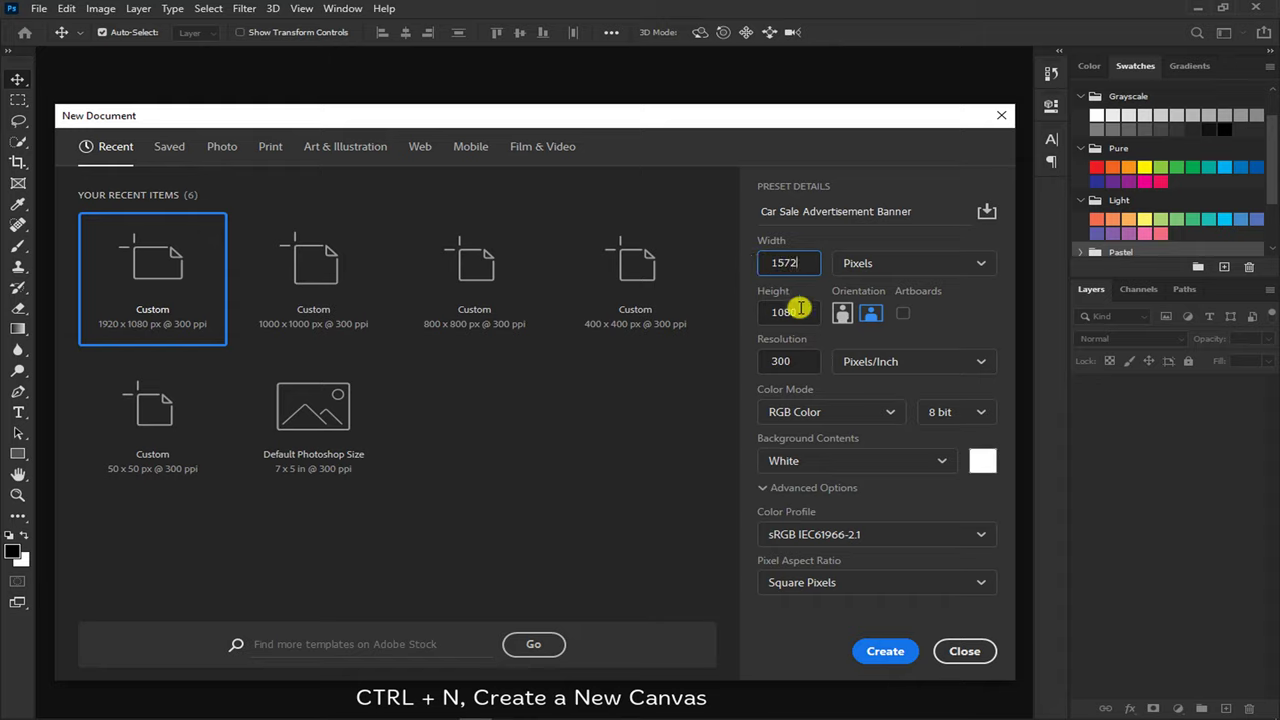
{"action": "left_click_drag", "start_coordinate": [801, 308], "coordinate": [788, 316]}
{"action": "key", "text": "BackSpace"}
{"action": "type", "text": "912"}
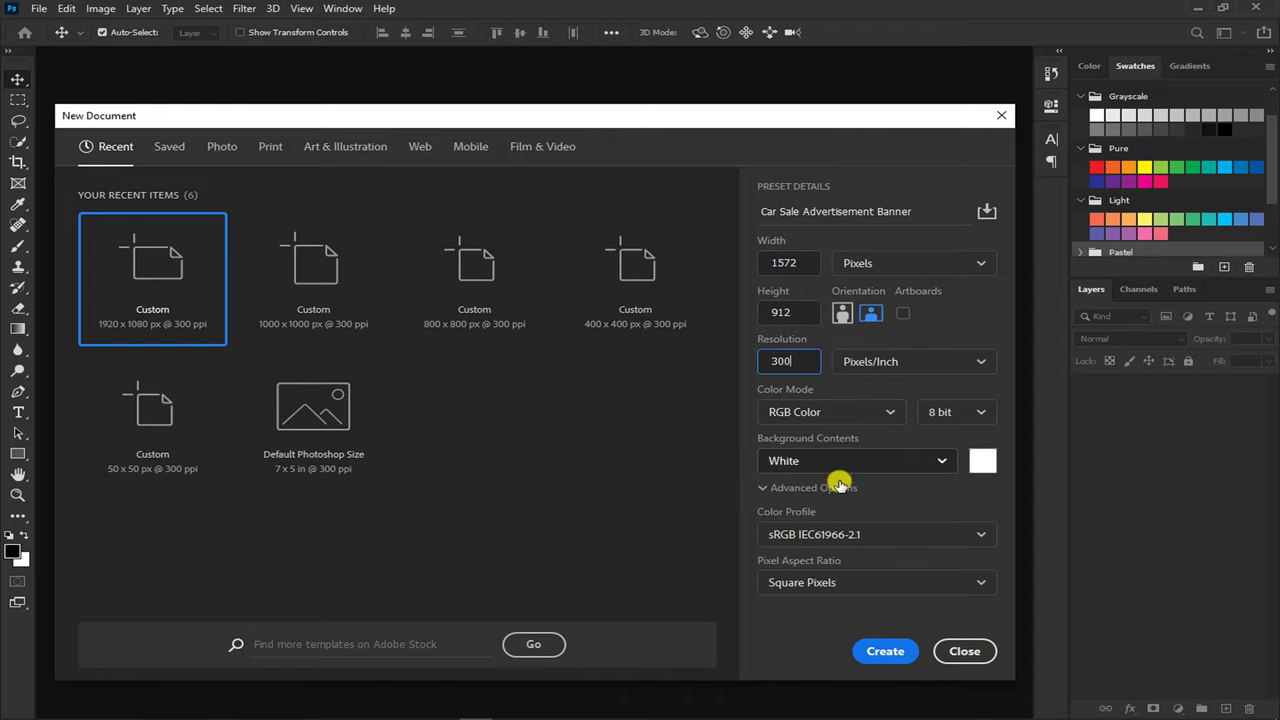
{"action": "left_click", "coordinate": [886, 651]}
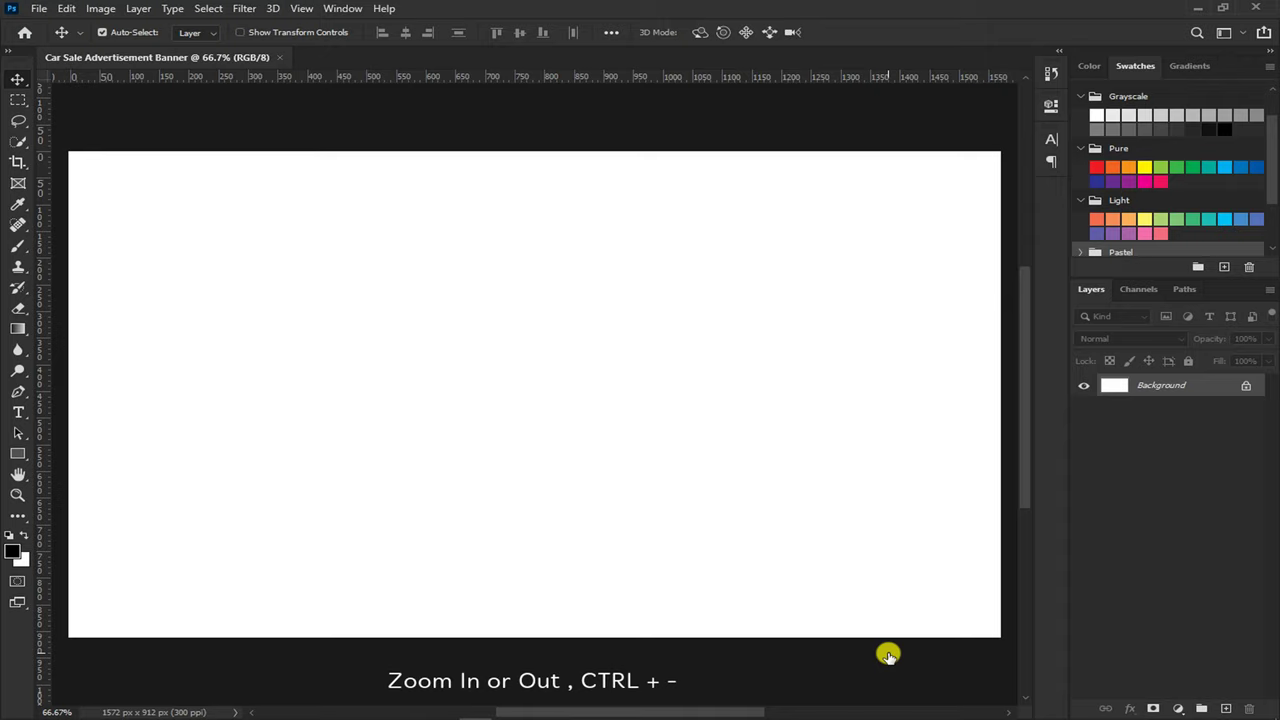
Add a Solid Color fill layer in yellow #ebbf0e covering the canvas
{"action": "key", "text": "ctrl+minus"}
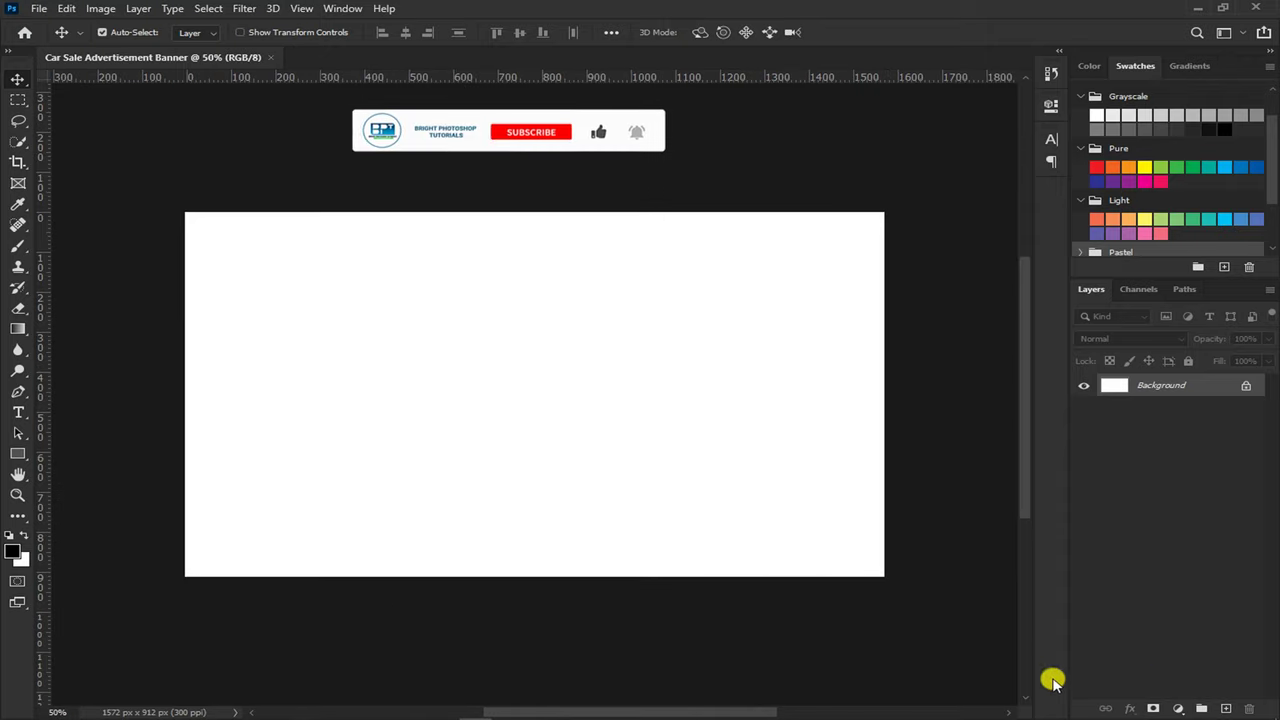
{"action": "left_click", "coordinate": [1178, 708]}
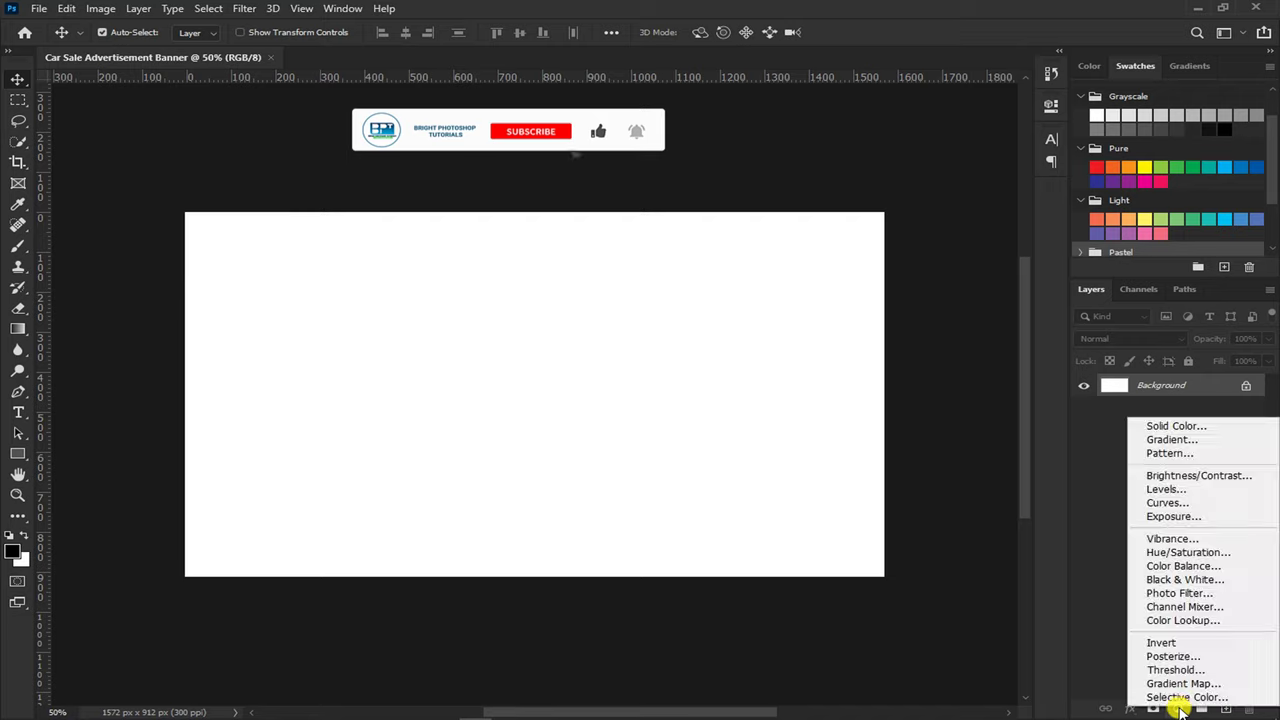
{"action": "left_click", "coordinate": [1208, 426]}
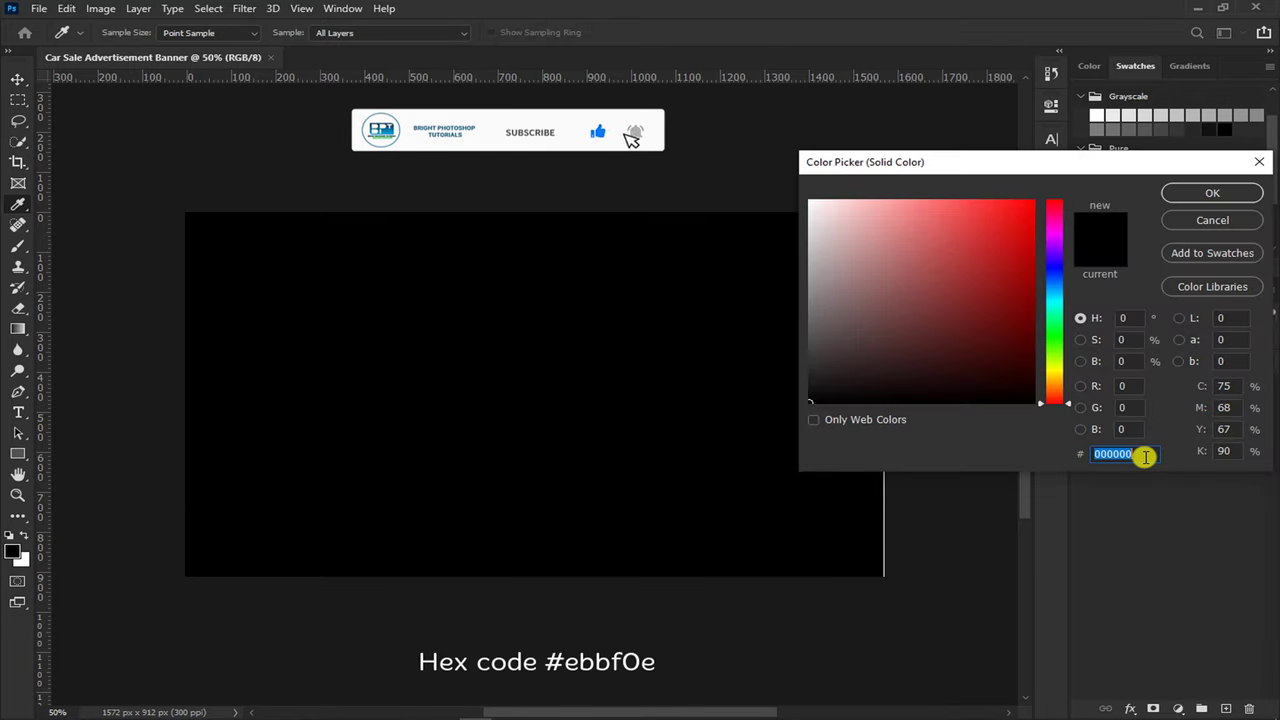
{"action": "type", "text": "ebb"}
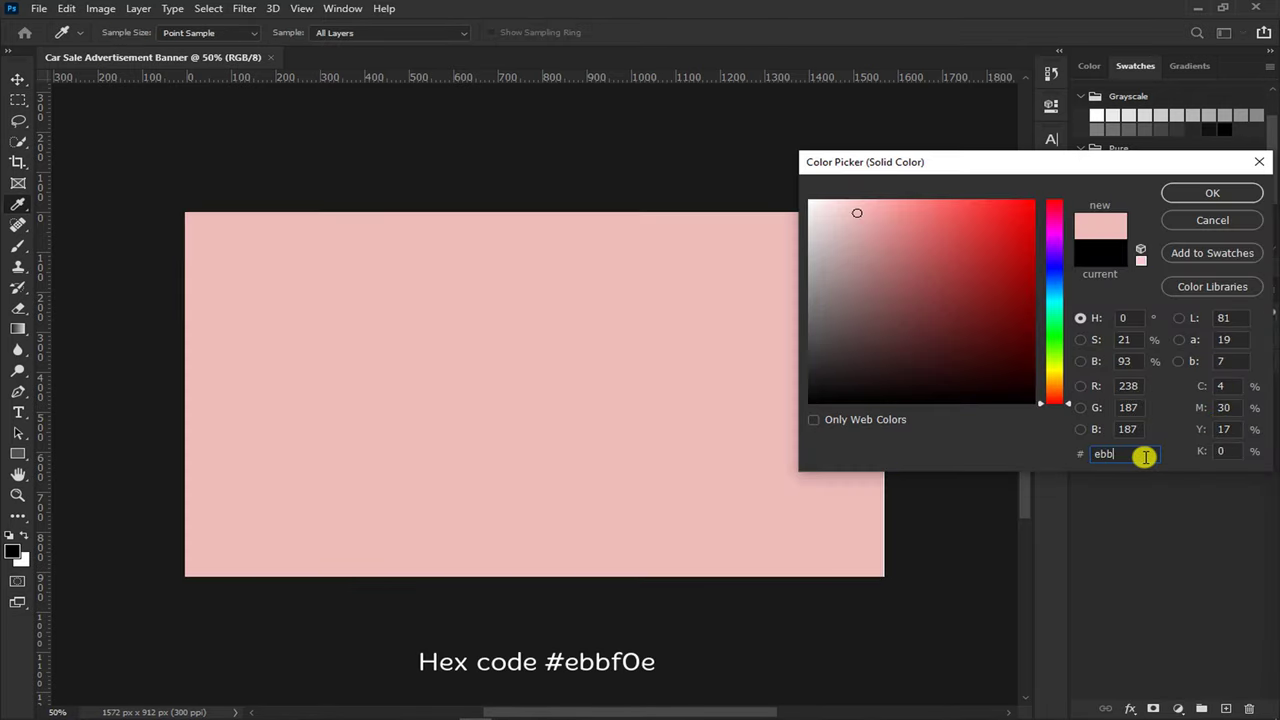
{"action": "type", "text": "f0e"}
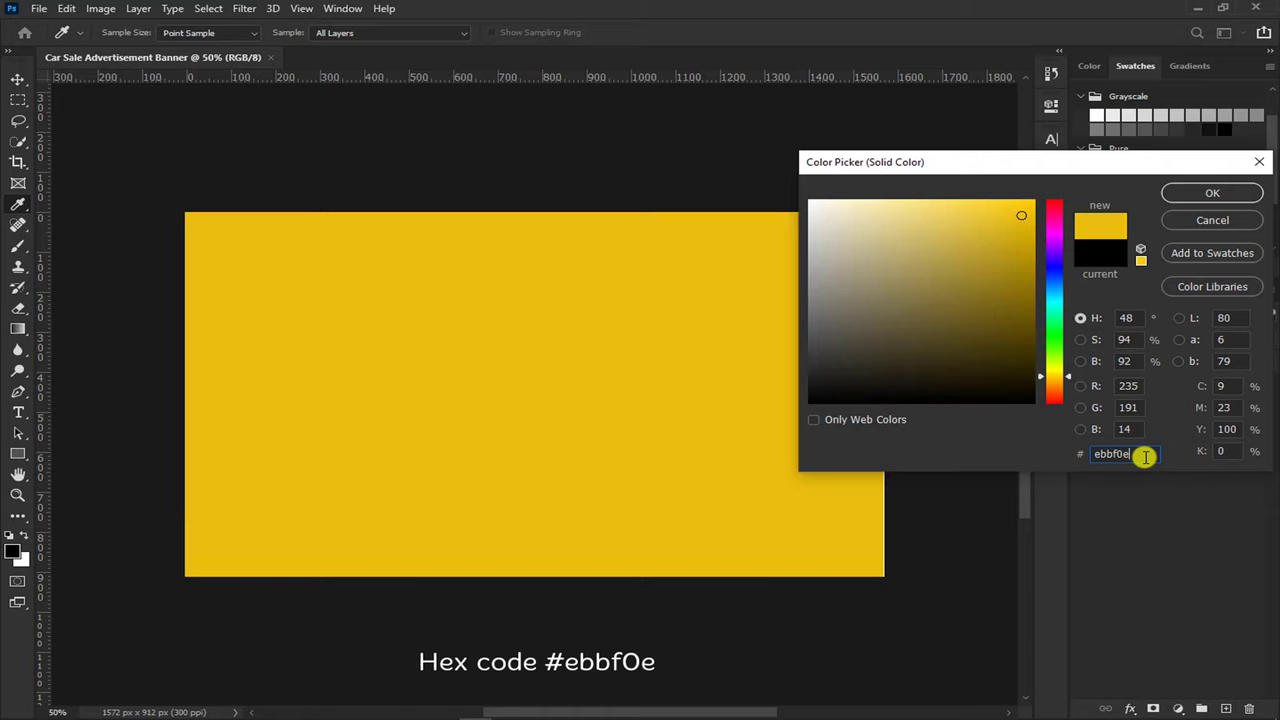
{"action": "left_click", "coordinate": [1194, 200]}
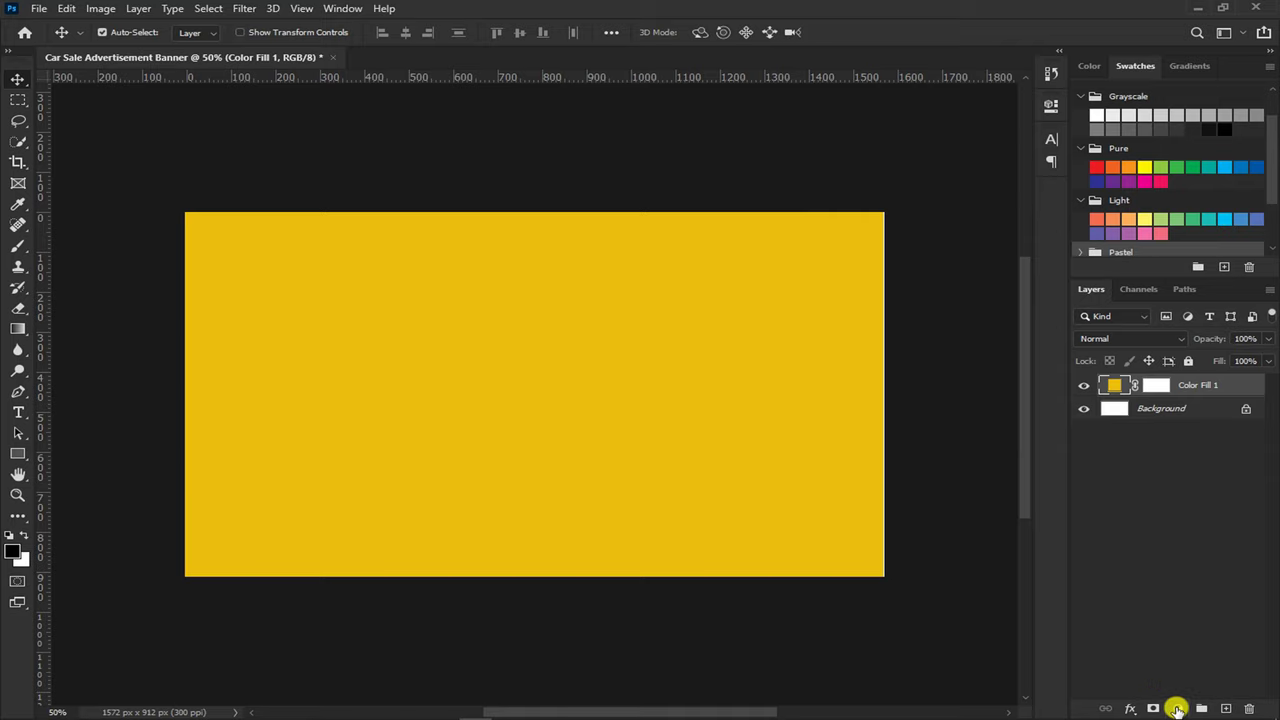
Add a Gradient fill layer and set its left colour stop to white #ffffff
{"action": "left_click", "coordinate": [1177, 709]}
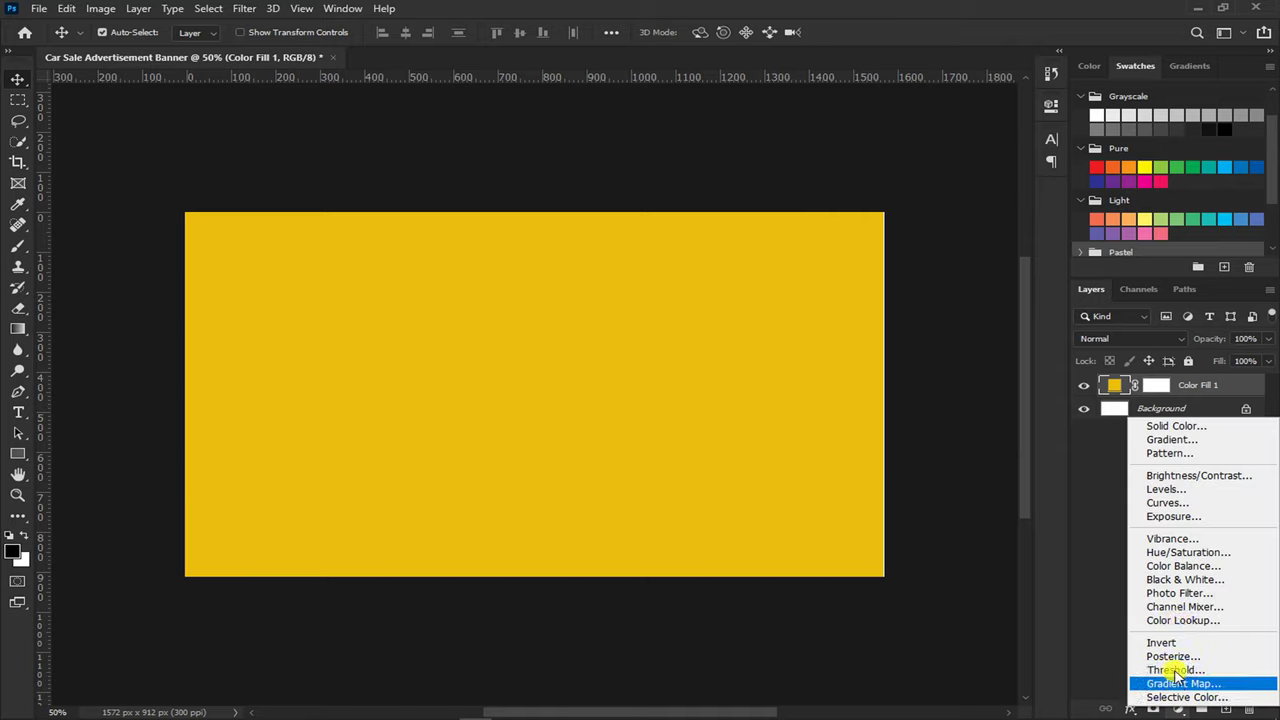
{"action": "left_click", "coordinate": [1165, 440]}
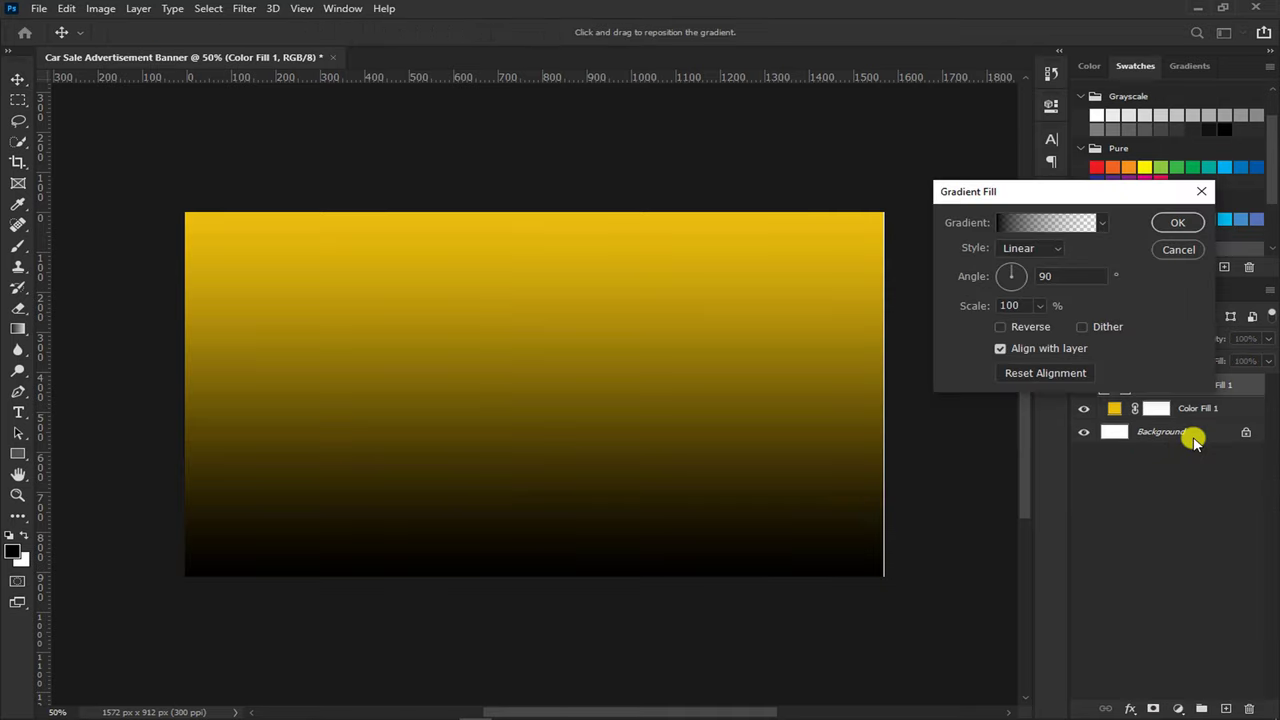
{"action": "left_click", "coordinate": [1048, 222]}
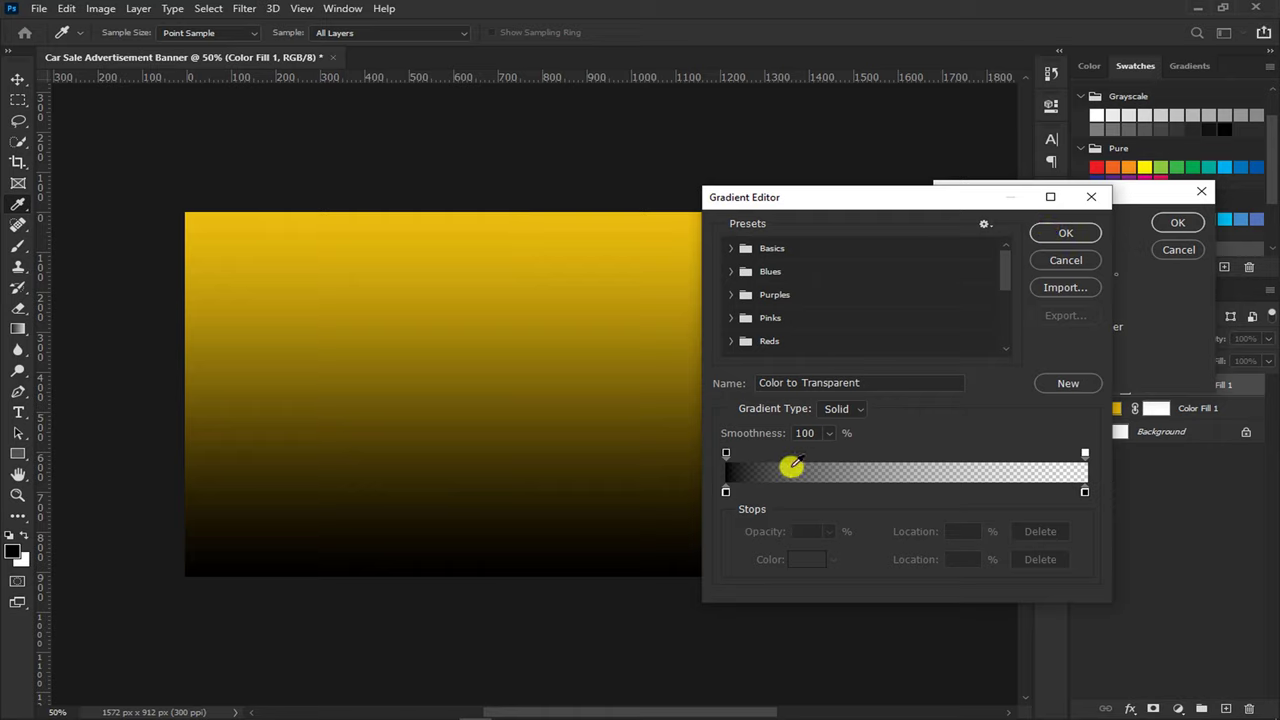
{"action": "left_click", "coordinate": [726, 492]}
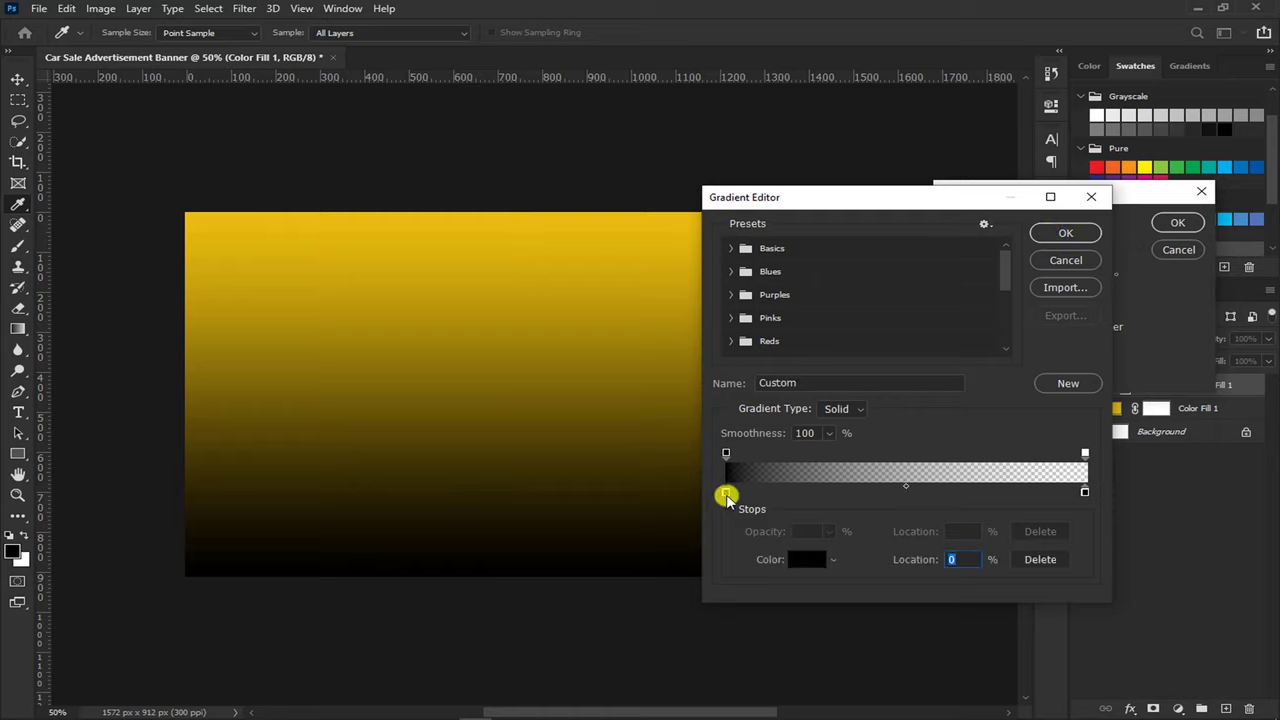
{"action": "left_click", "coordinate": [803, 561]}
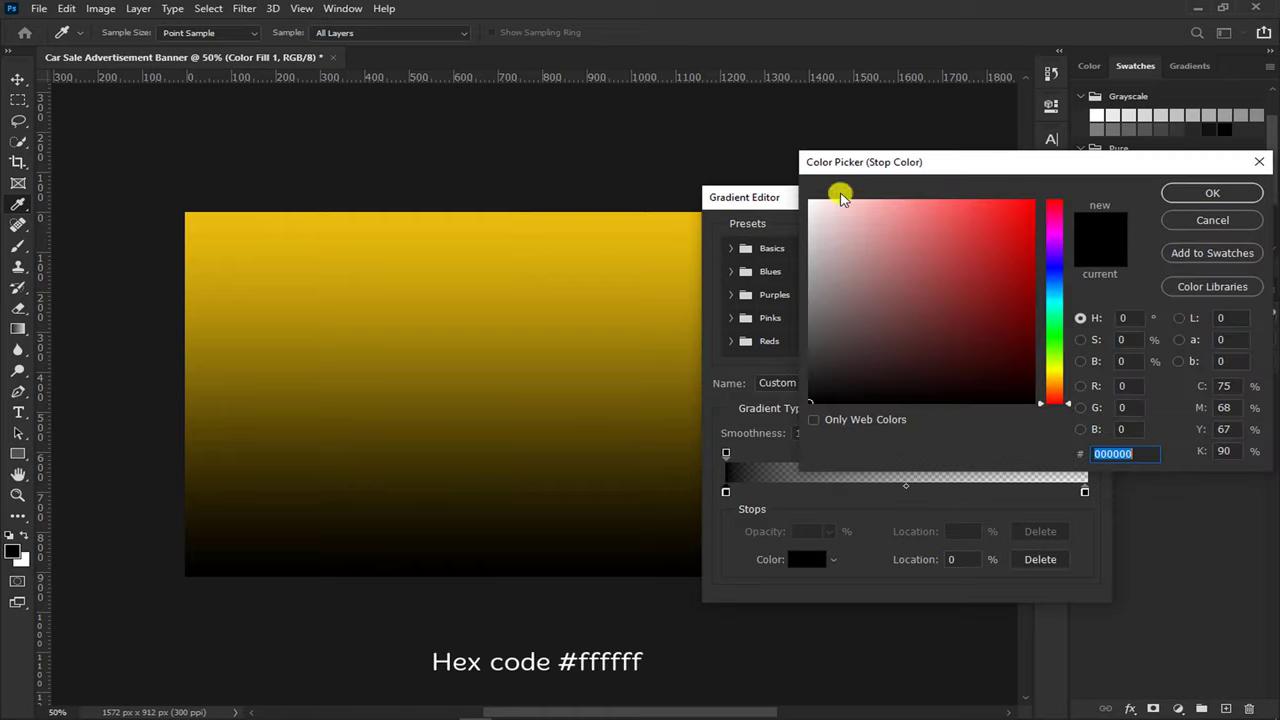
{"action": "type", "text": "ffffff"}
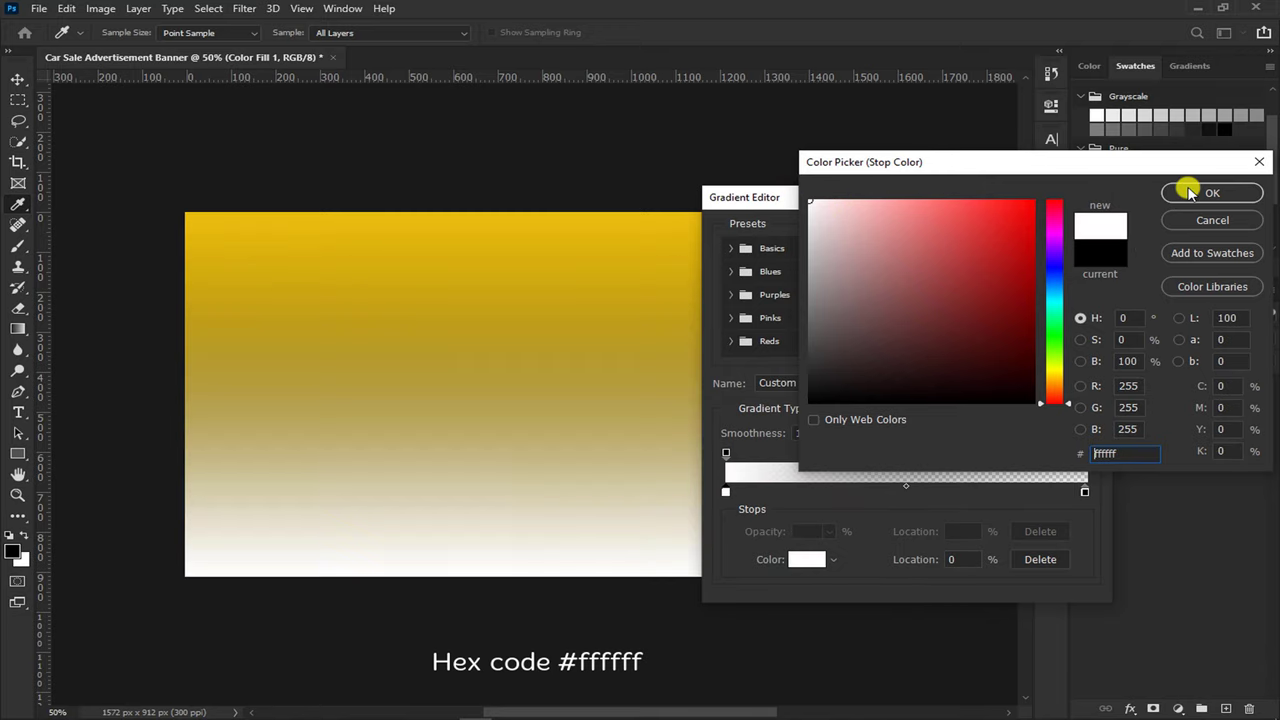
{"action": "left_click", "coordinate": [1190, 195]}
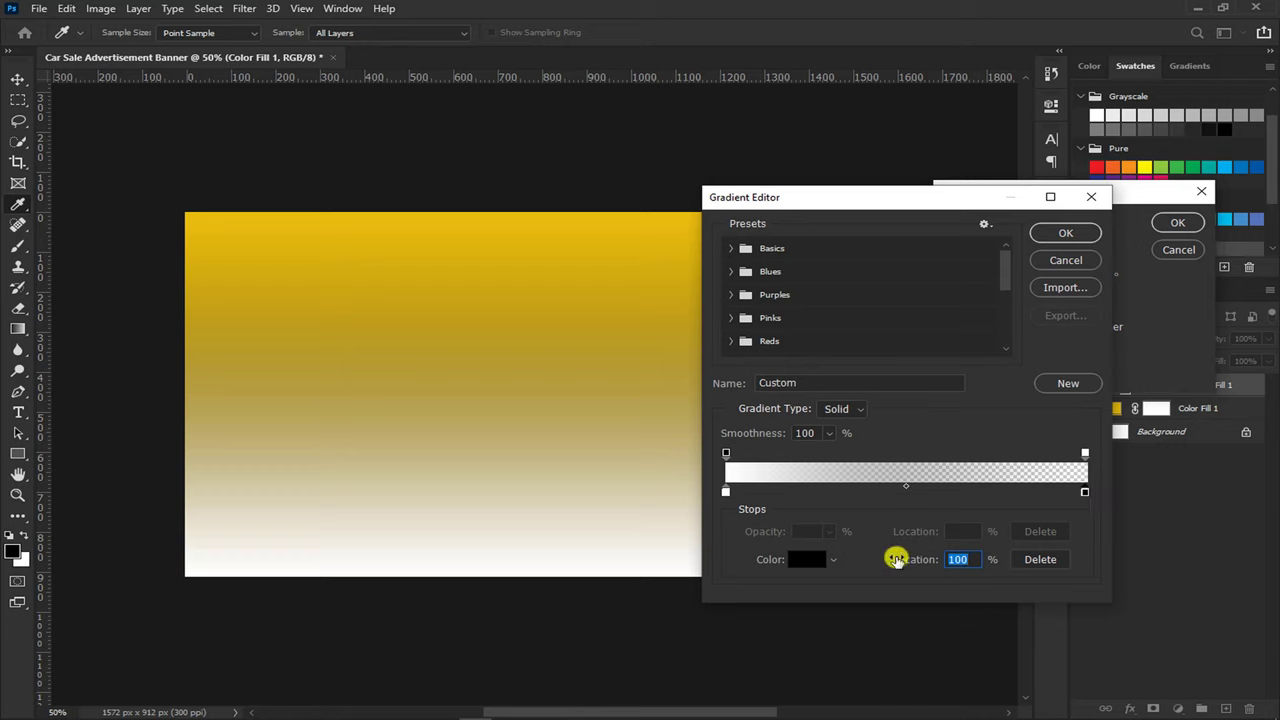
Set the gradient's right stop to yellow #ebbf0e, adjust its settings, and apply it
{"action": "left_click", "coordinate": [806, 561]}
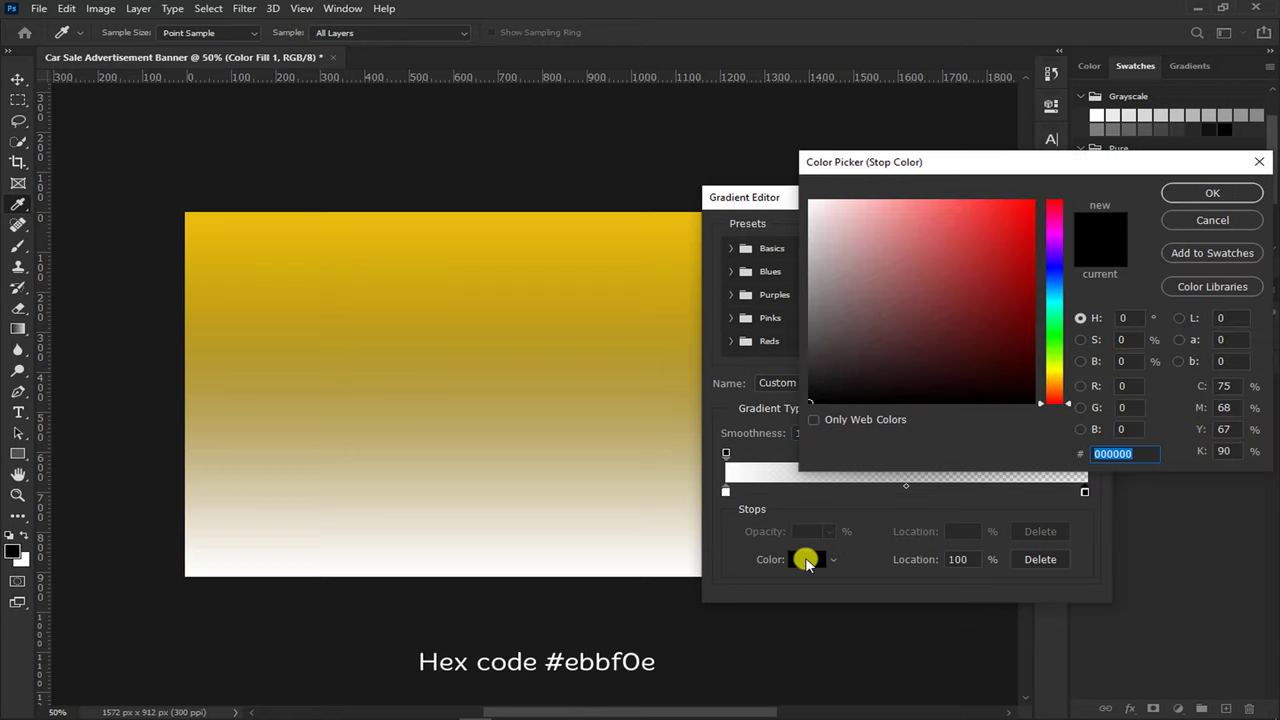
{"action": "type", "text": "ebb"}
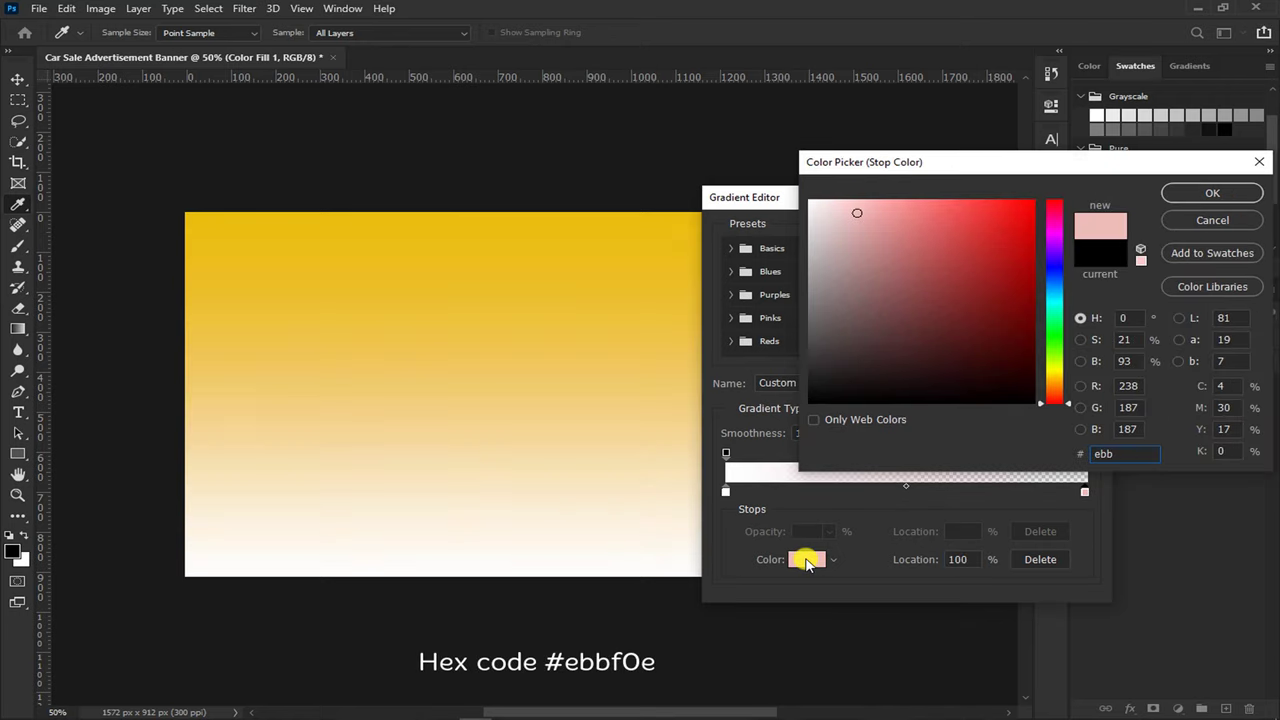
{"action": "type", "text": "f0e"}
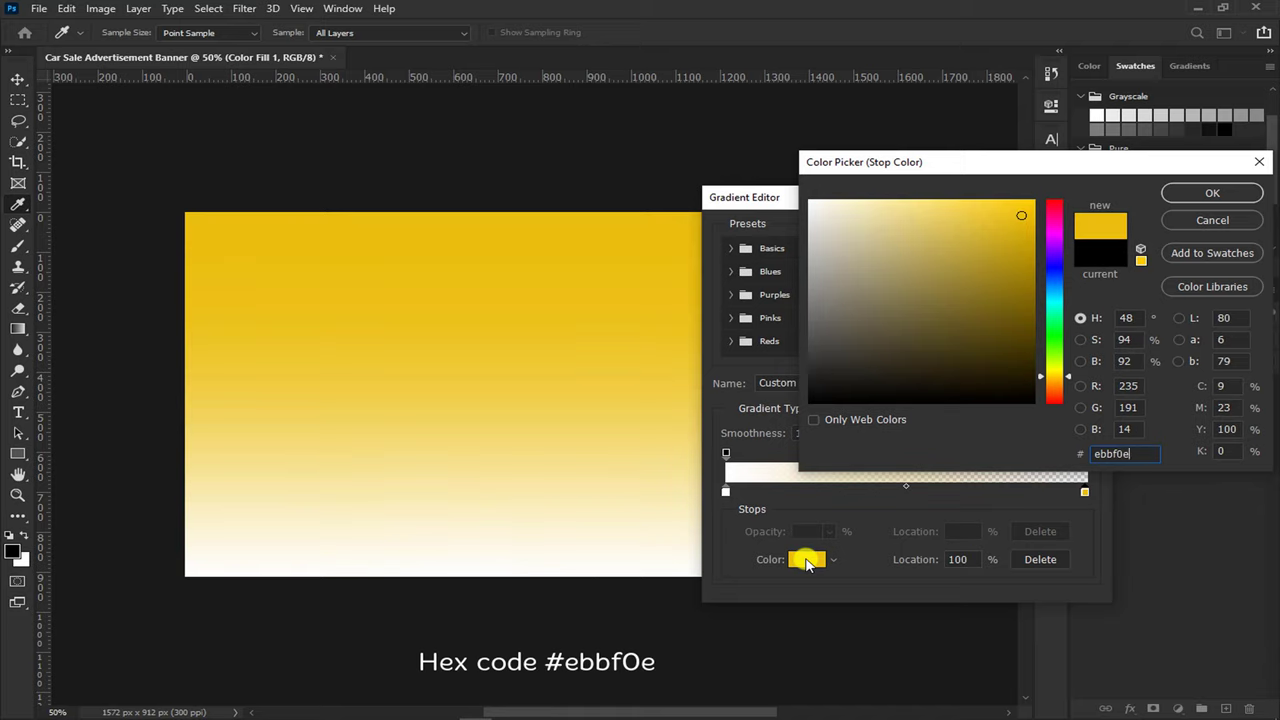
{"action": "left_click", "coordinate": [1212, 193]}
{"action": "left_click", "coordinate": [1066, 233]}
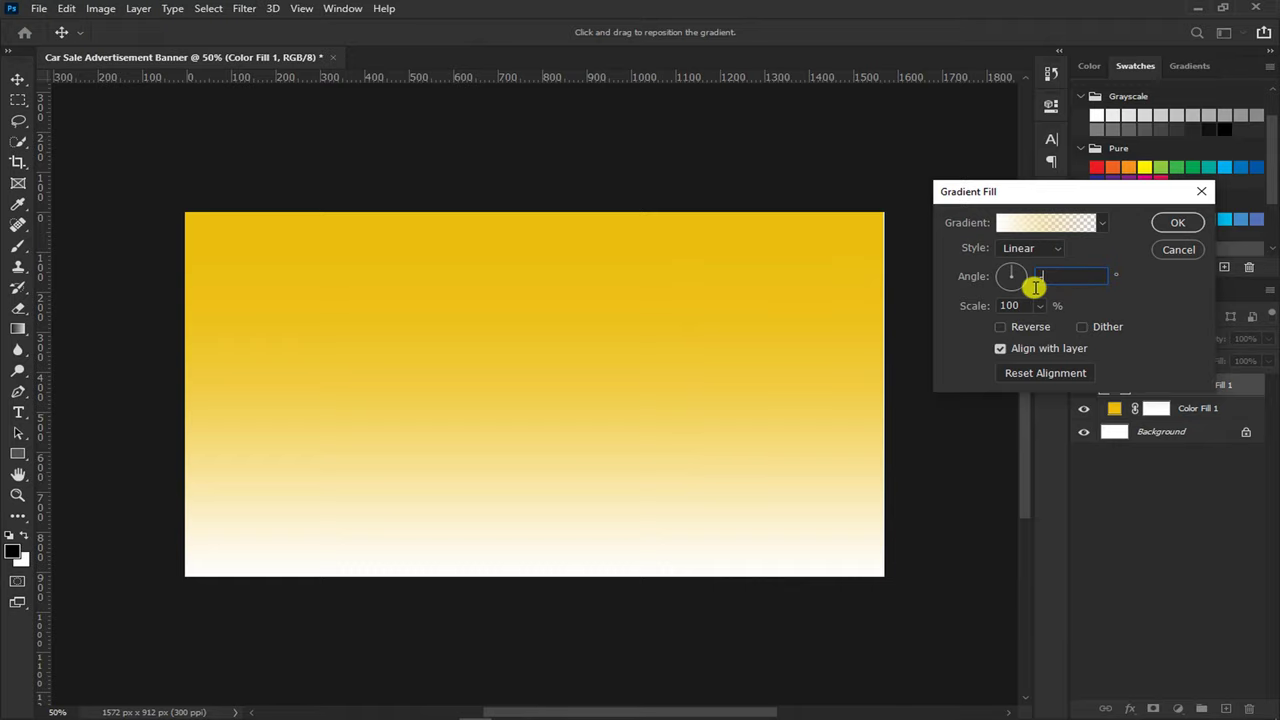
{"action": "type", "text": "0.14"}
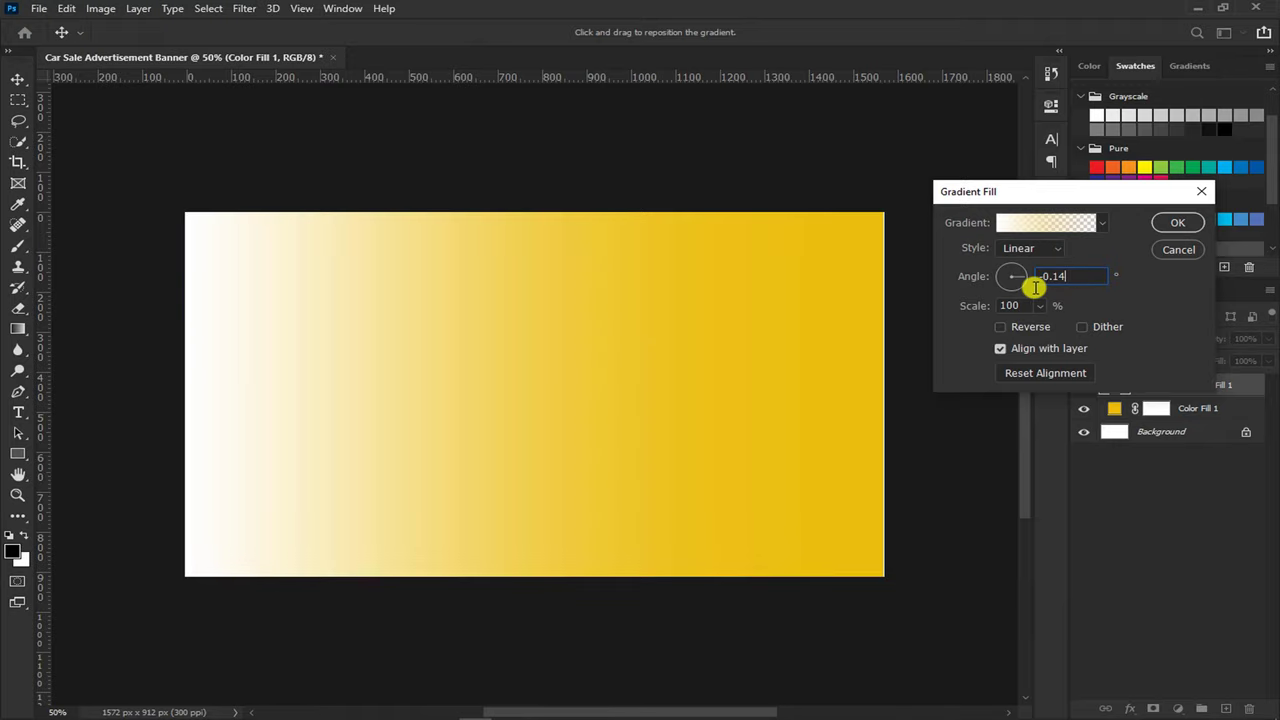
{"action": "type", "text": "37"}
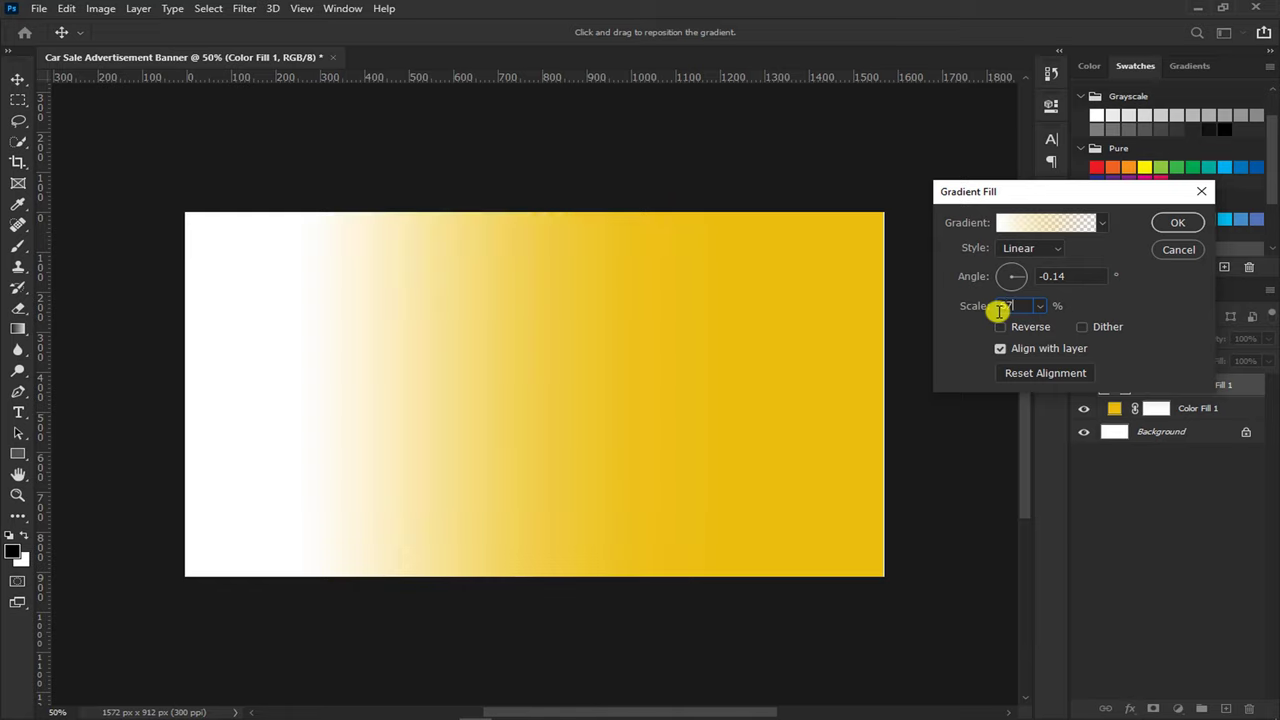
{"action": "left_click", "coordinate": [1152, 224]}
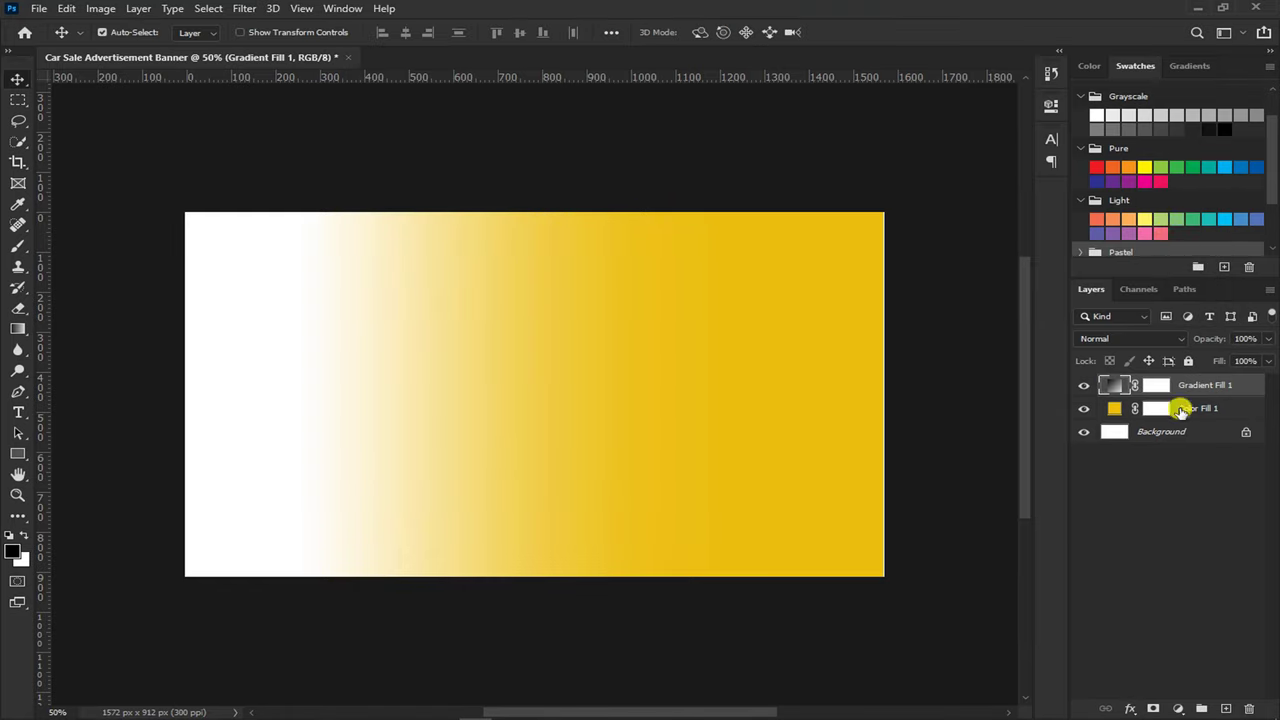
Group the two fill layers into a group named 'Shape'
{"action": "left_click", "coordinate": [1201, 708]}
{"action": "type", "text": "Sh"}
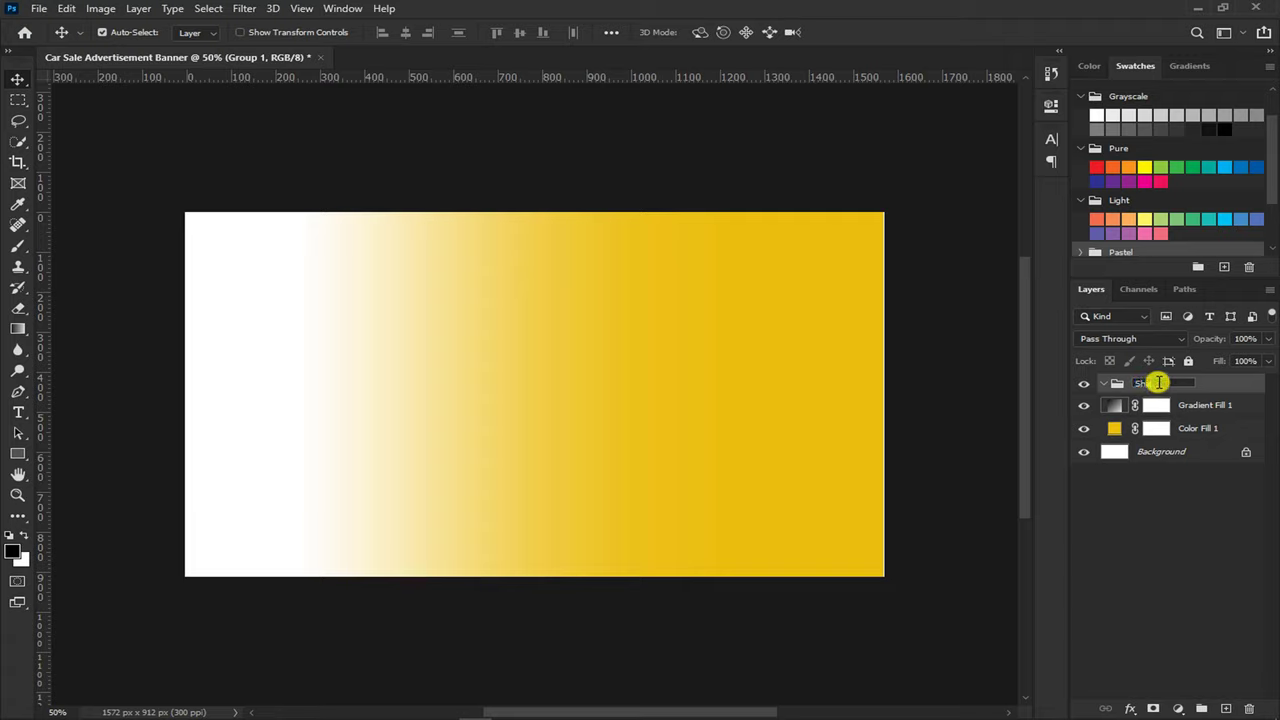
{"action": "type", "text": "ape"}
{"action": "key", "text": "Return"}
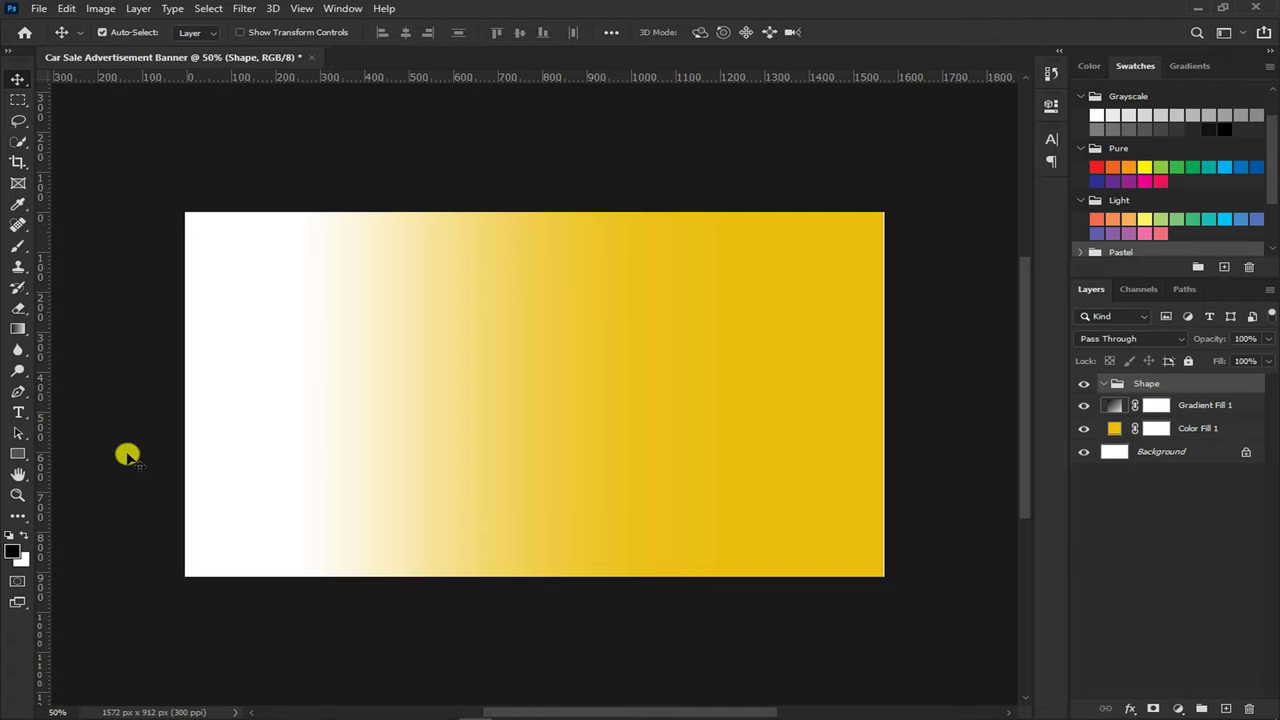
Draw a tall #151515 rectangle, about 343 × 1088 px, over the banner's middle
{"action": "left_click", "coordinate": [18, 453]}
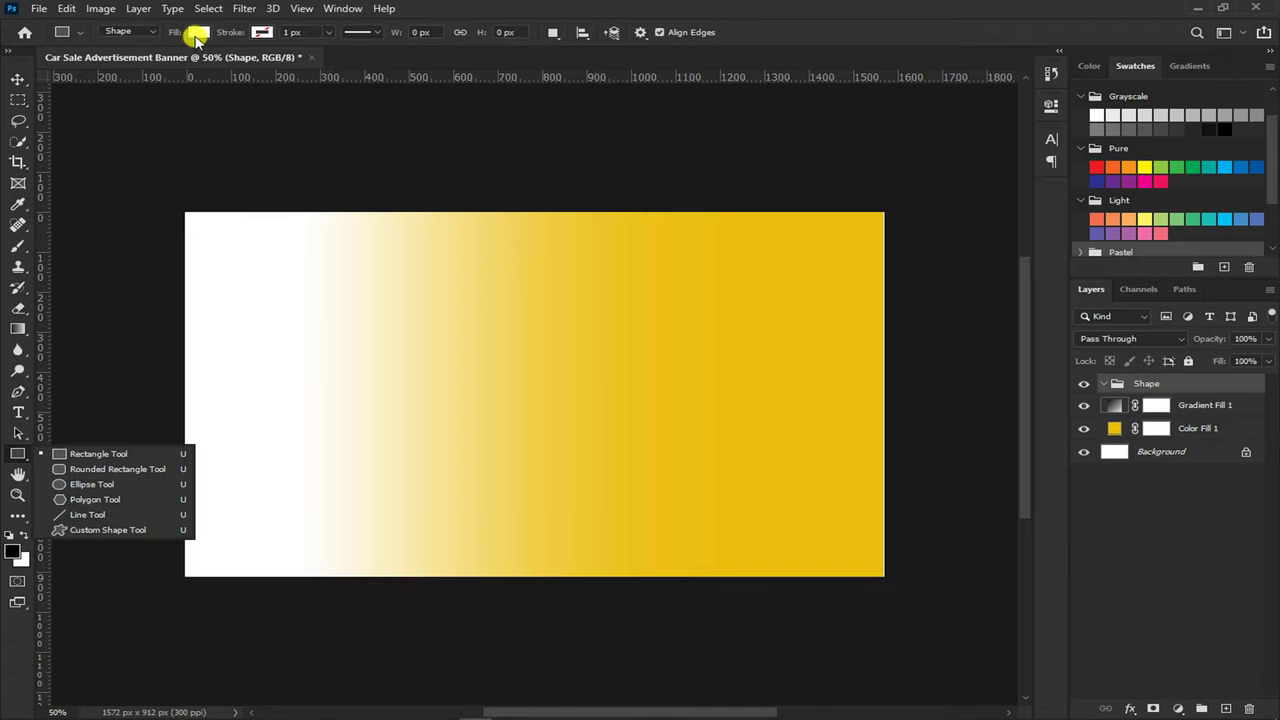
{"action": "left_click", "coordinate": [197, 35]}
{"action": "left_click", "coordinate": [307, 65]}
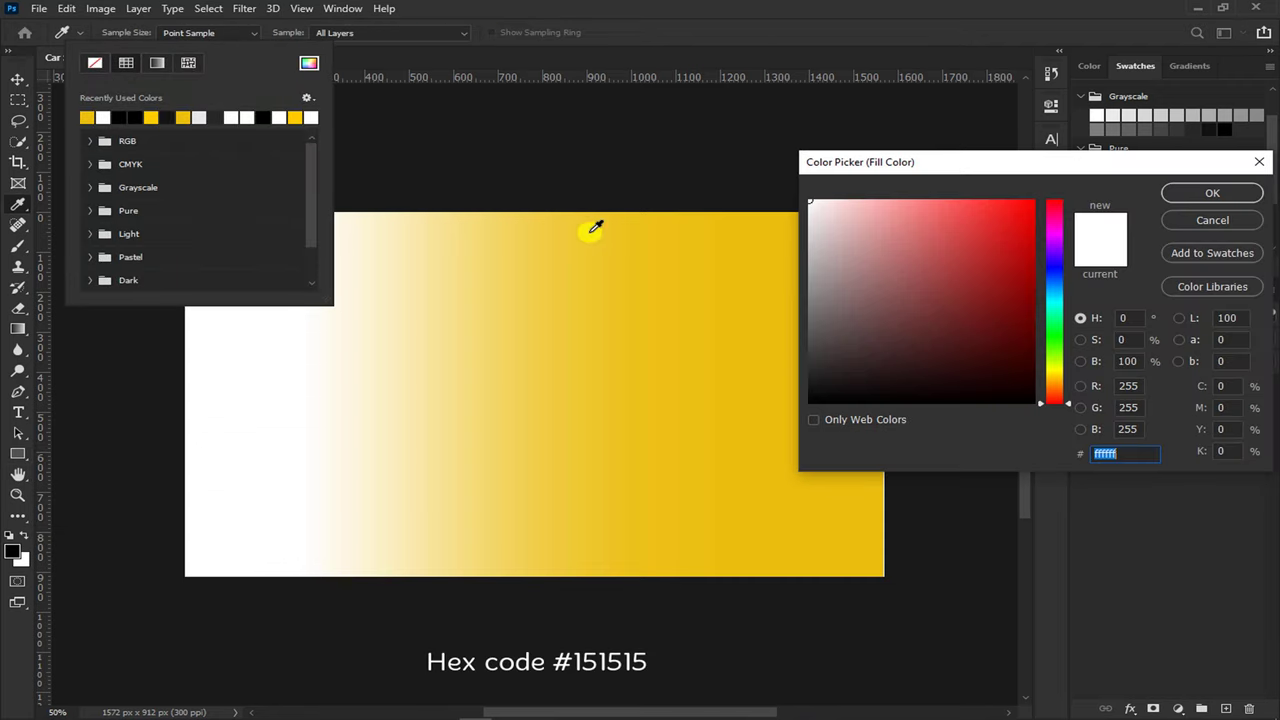
{"action": "mouse_move", "coordinate": [1129, 163]}
{"action": "left_mouse_down"}
{"action": "mouse_move", "coordinate": [1020, 171]}
{"action": "mouse_move", "coordinate": [883, 134]}
{"action": "left_mouse_up"}
{"action": "type", "text": "1"}
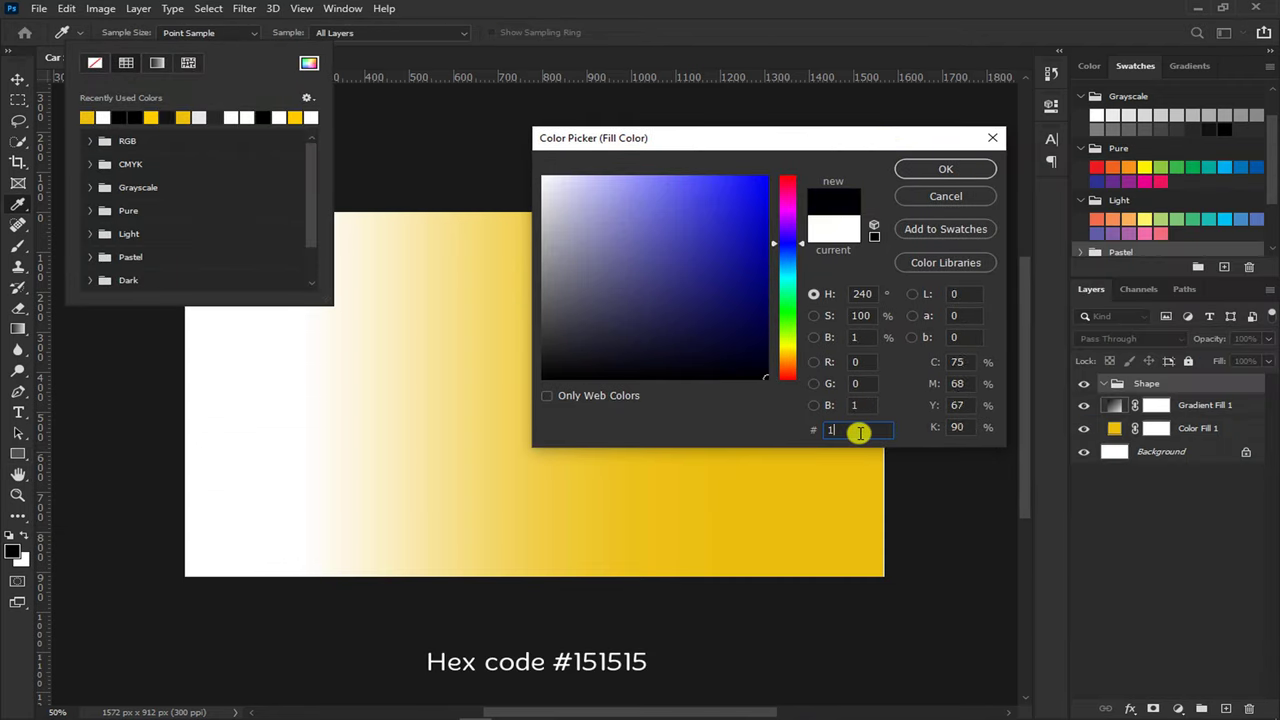
{"action": "type", "text": "51515"}
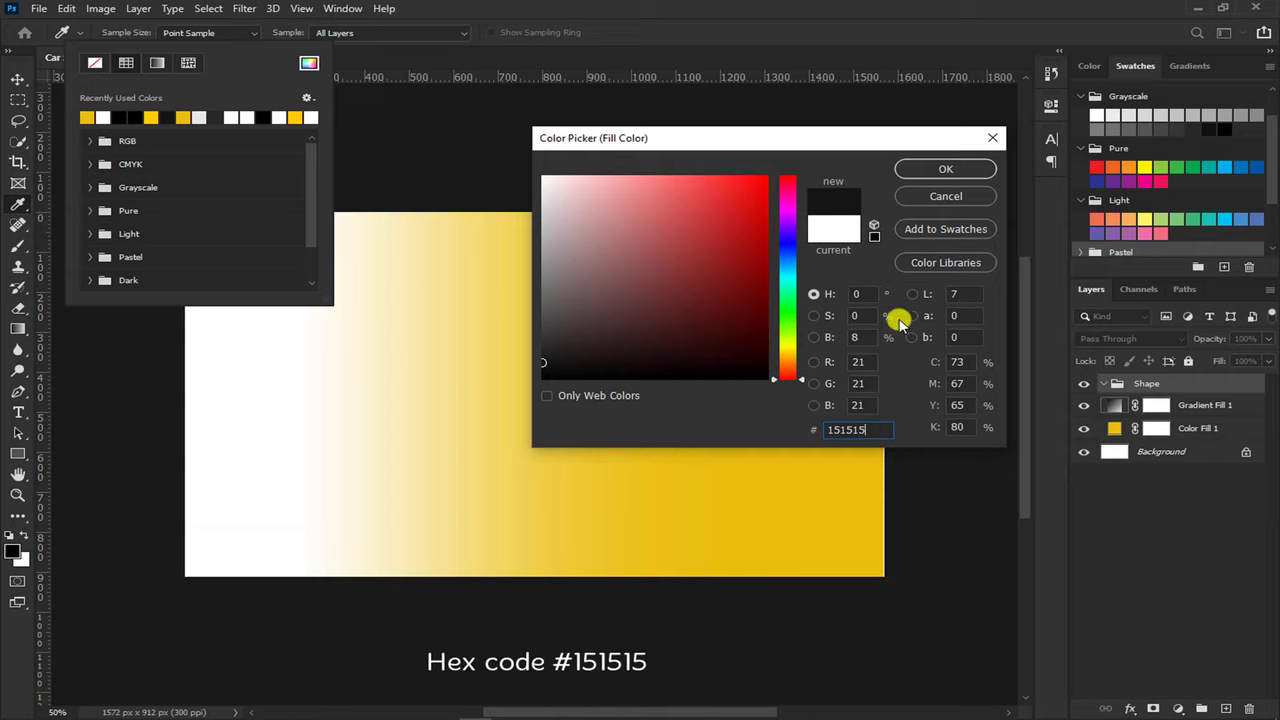
{"action": "left_click", "coordinate": [940, 168]}
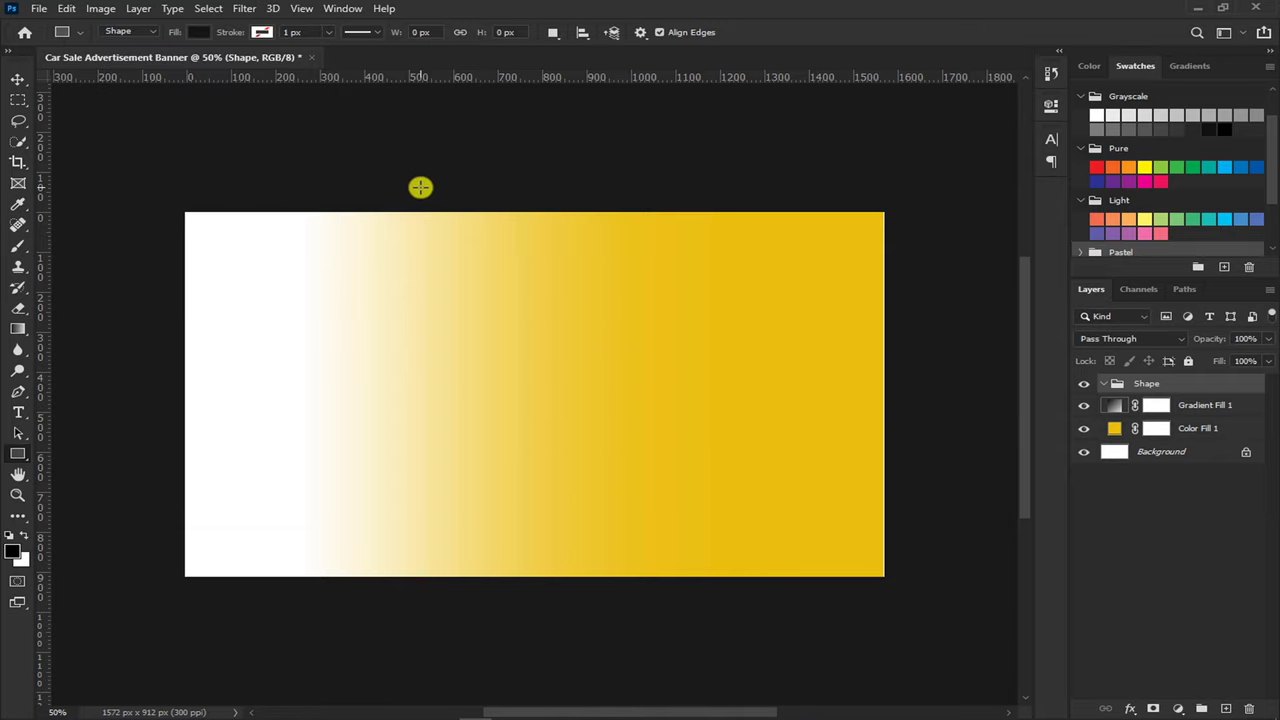
{"action": "left_click_drag", "start_coordinate": [453, 195], "coordinate": [617, 659]}
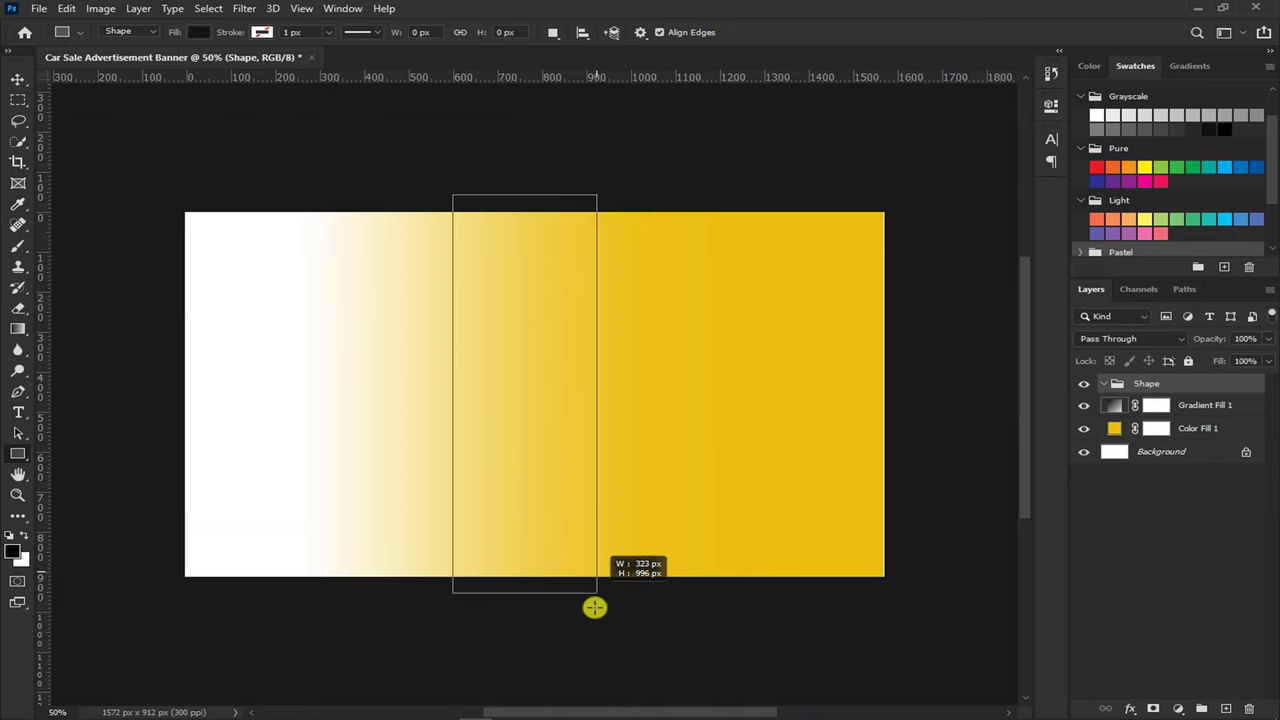
{"action": "left_click_drag", "start_coordinate": [617, 659], "coordinate": [606, 630]}
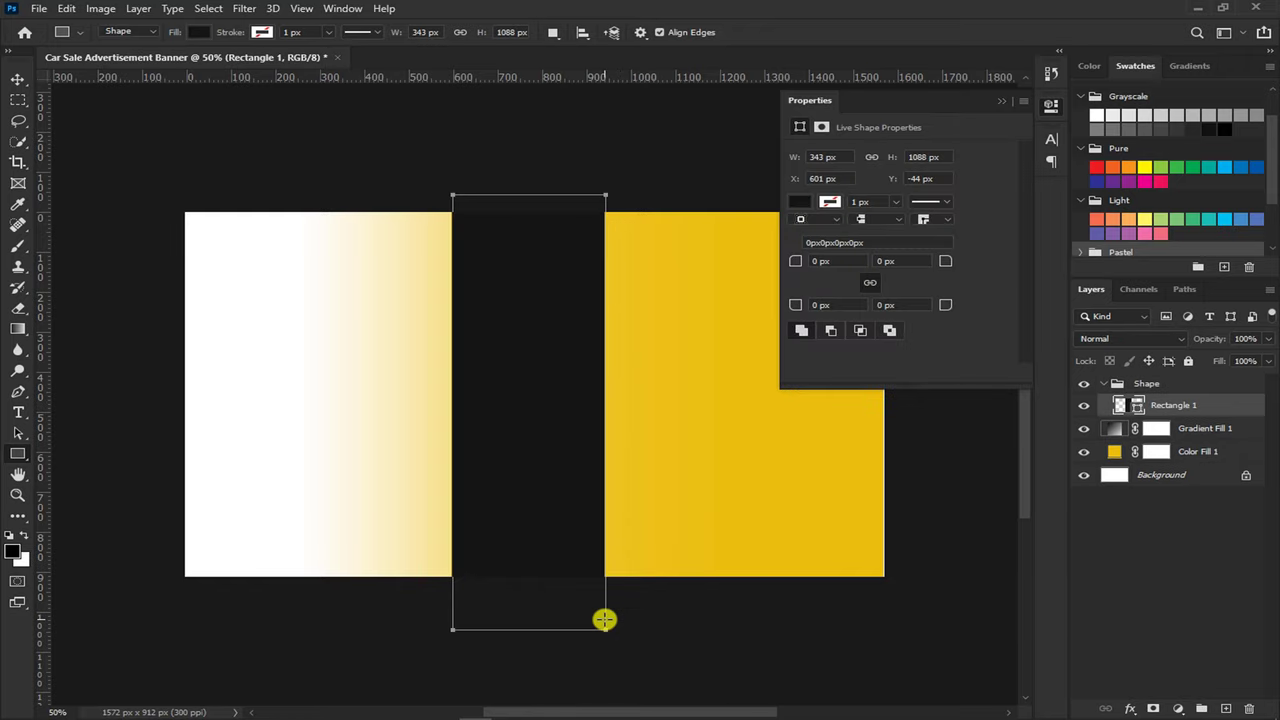
{"action": "left_click", "coordinate": [997, 102]}
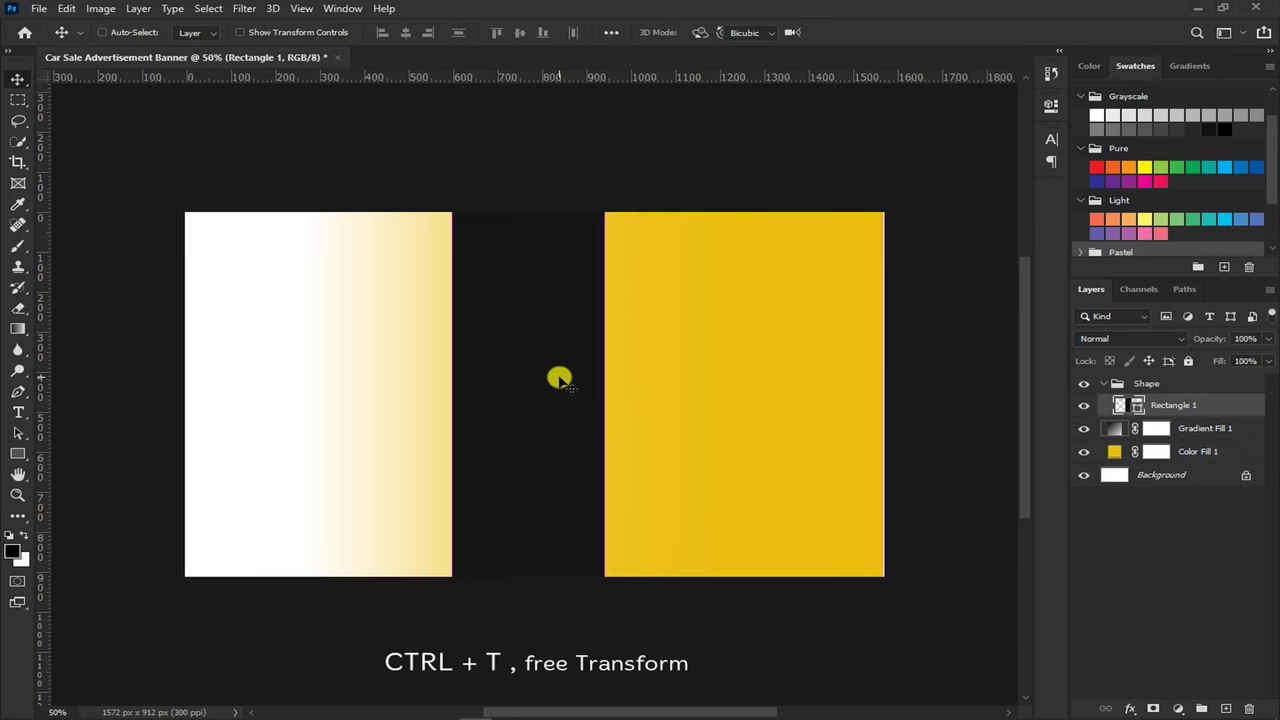
Widen the dark rectangle and skew it into a parallelogram slanted about -21.7°
{"action": "key", "text": "ctrl+t"}
{"action": "left_click_drag", "start_coordinate": [606, 412], "coordinate": [633, 412]}
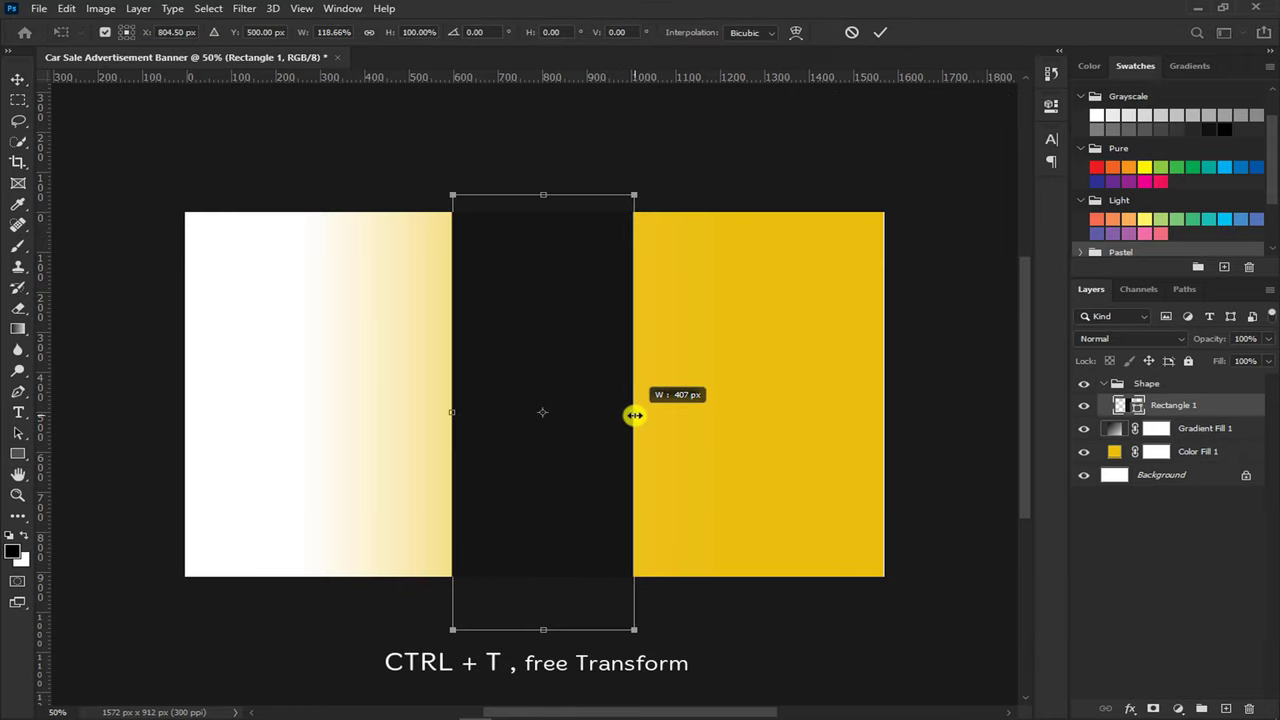
{"action": "right_click", "coordinate": [567, 390]}
{"action": "left_click", "coordinate": [608, 447]}
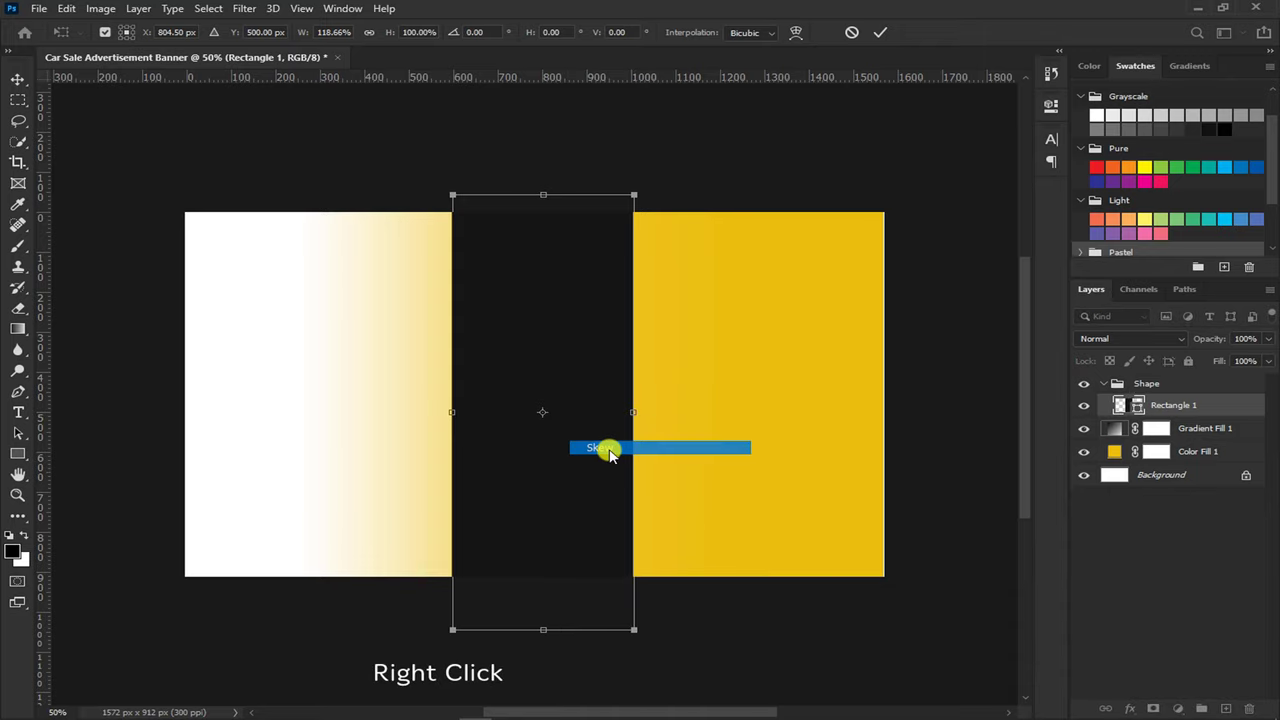
{"action": "left_click_drag", "start_coordinate": [543, 196], "coordinate": [669, 195]}
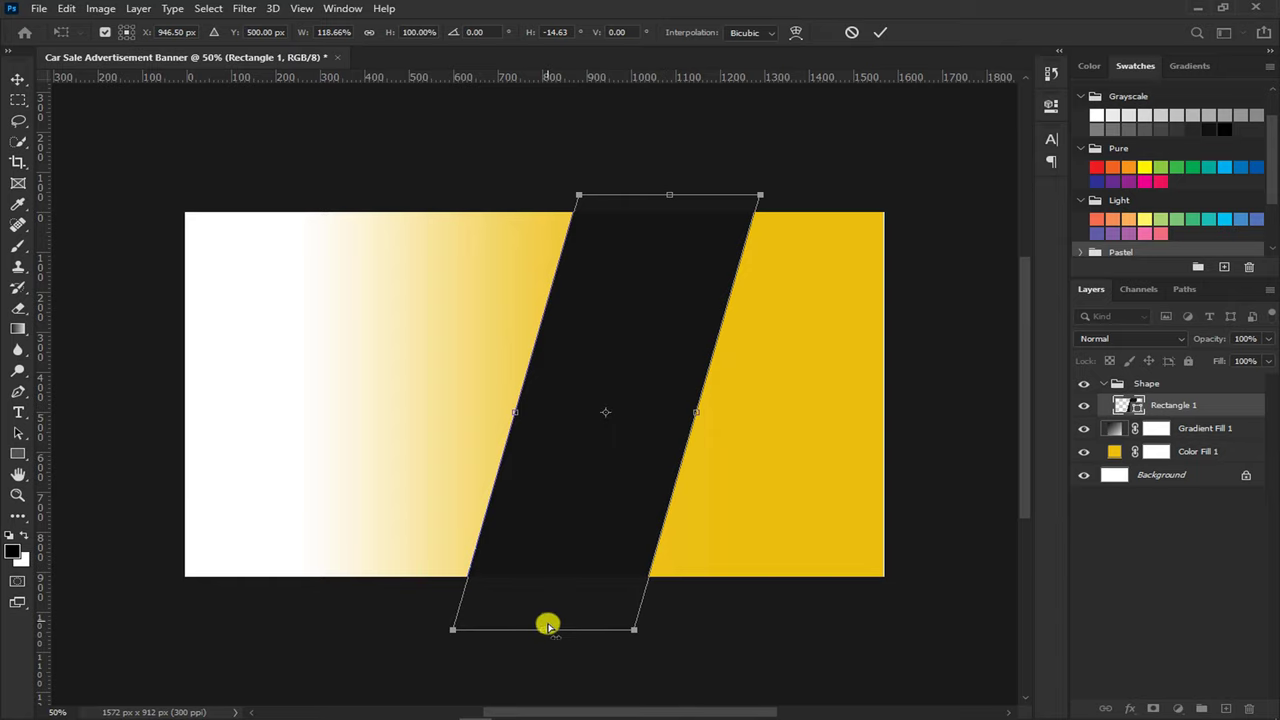
{"action": "left_click_drag", "start_coordinate": [548, 631], "coordinate": [478, 614]}
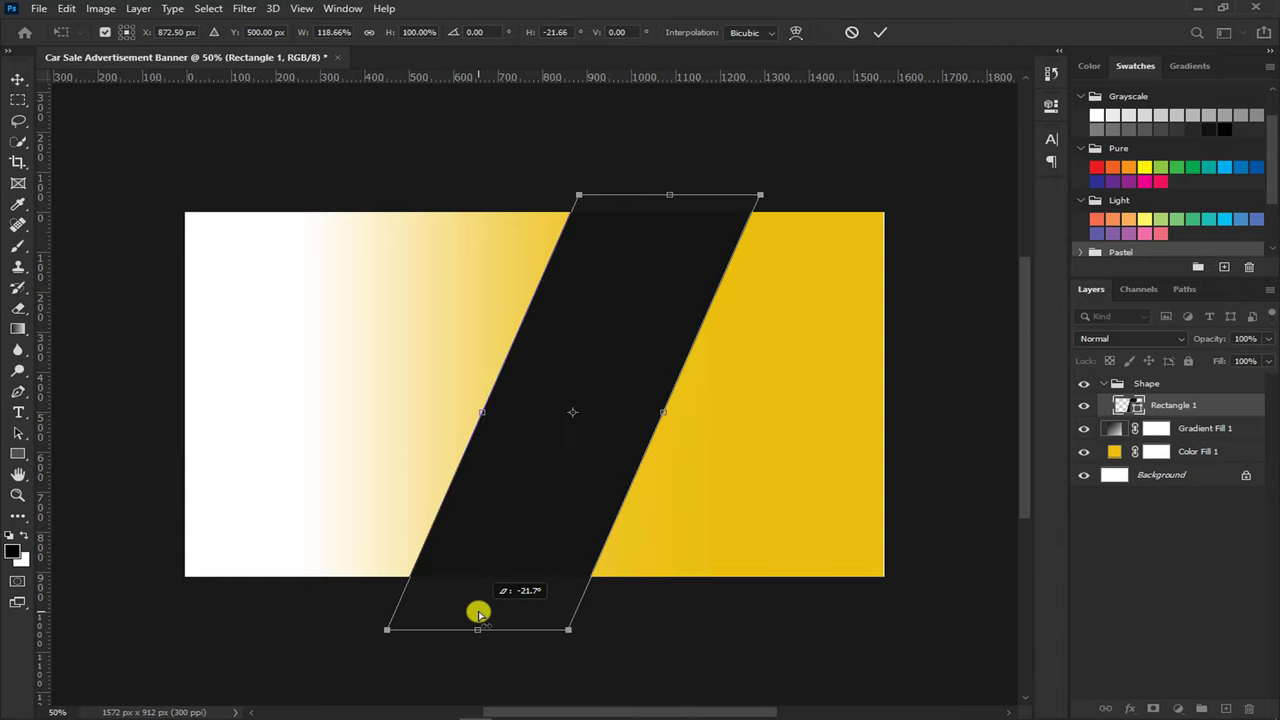
{"action": "key", "text": "Return"}
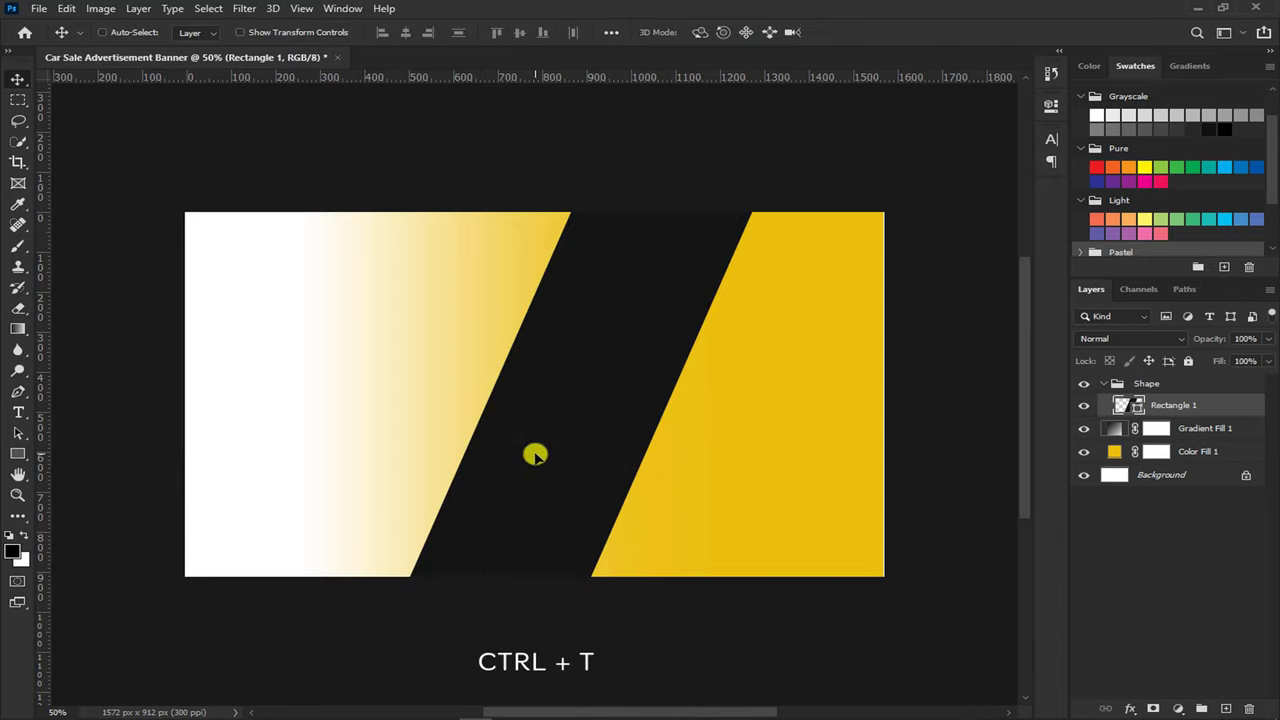
{"action": "key", "text": "ctrl+t"}
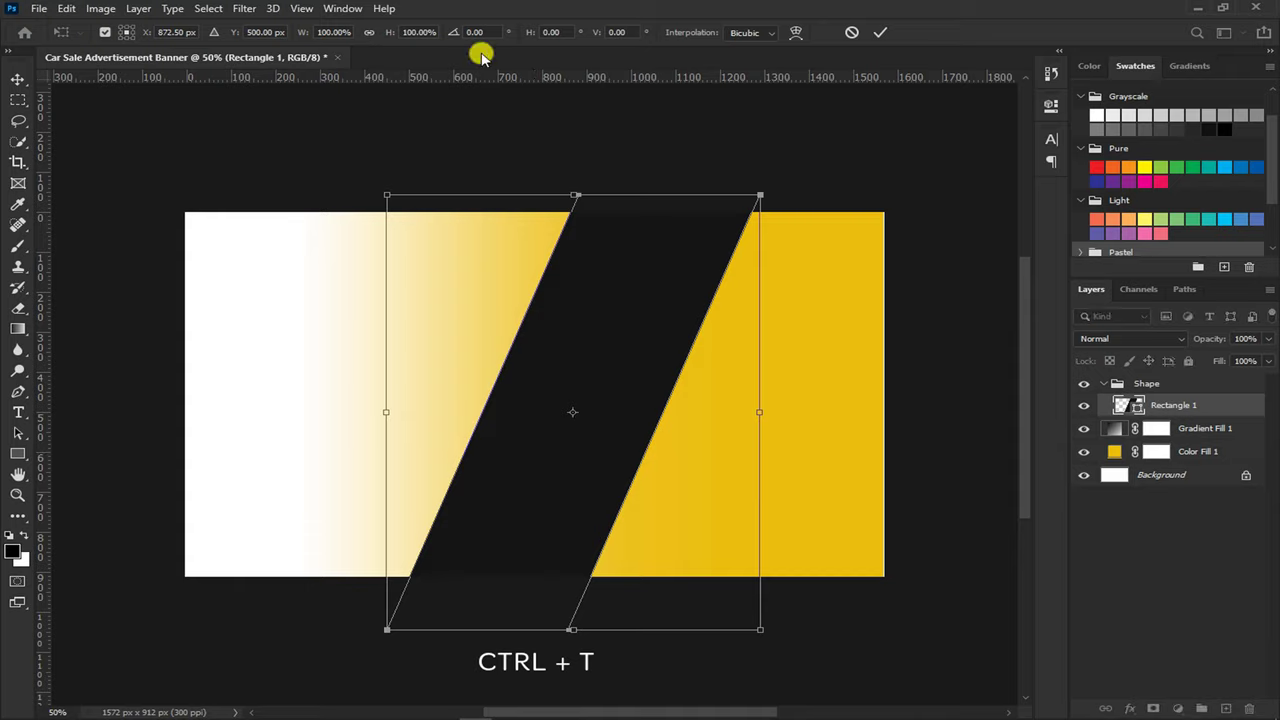
Rotate the dark band 90° and move it up toward the top right
{"action": "left_click", "coordinate": [474, 33]}
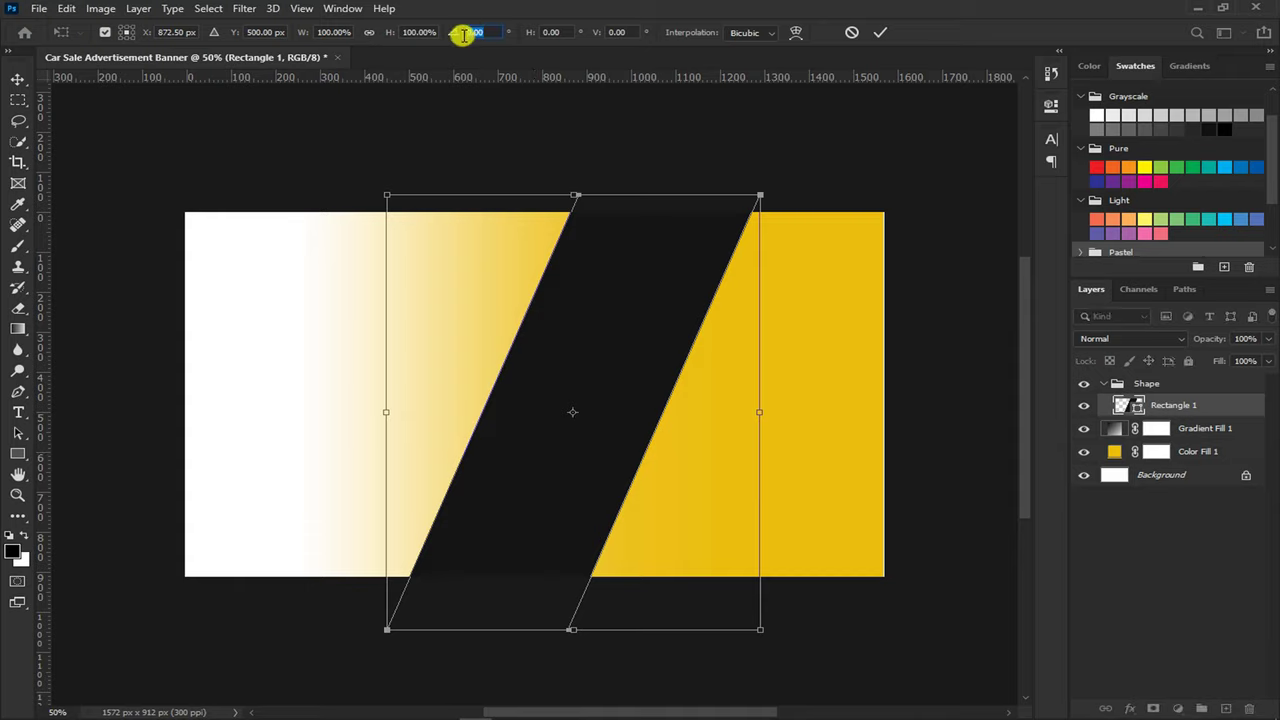
{"action": "type", "text": "90"}
{"action": "key", "text": "Return"}
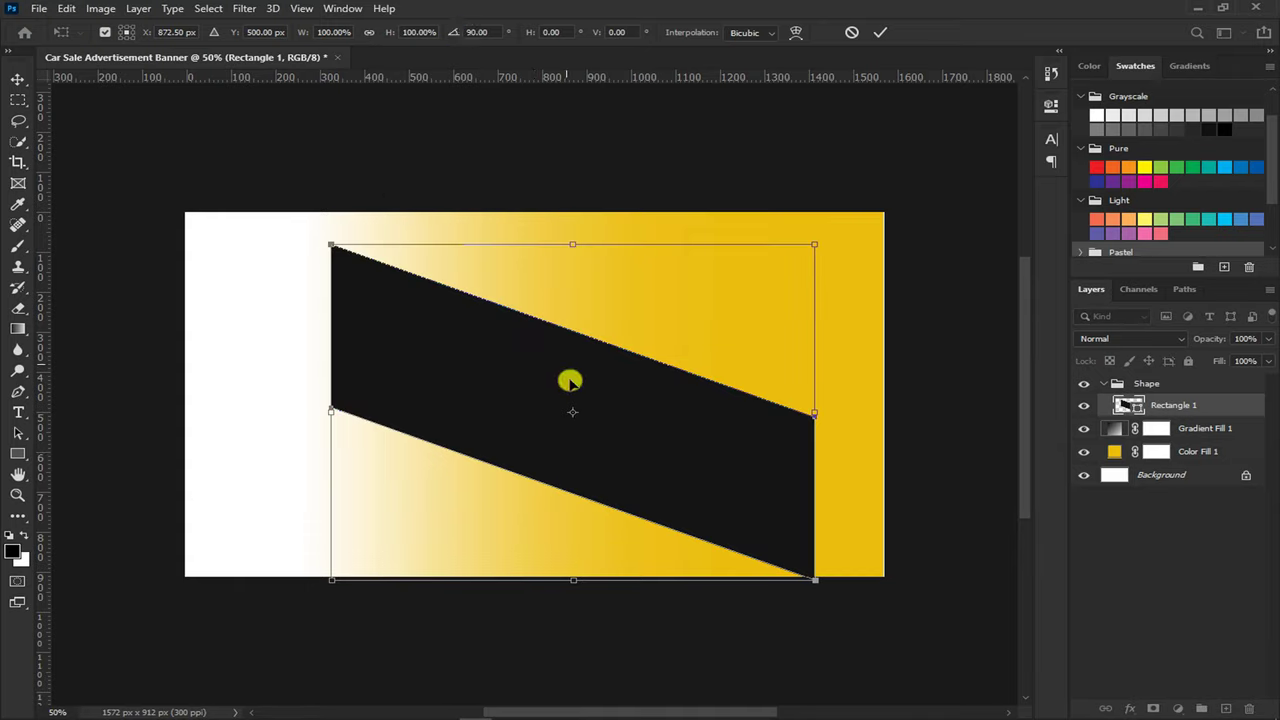
{"action": "left_click_drag", "start_coordinate": [570, 392], "coordinate": [684, 250]}
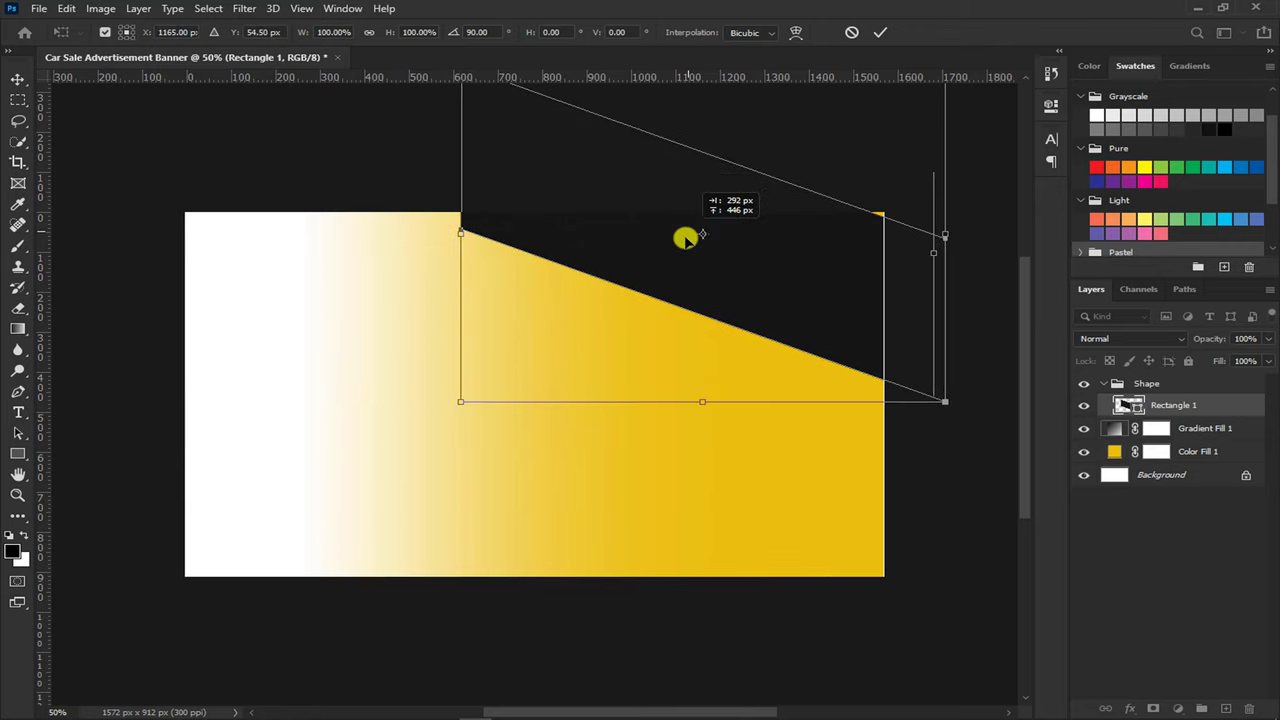
Adjust the rotation to about 67.7° and fit the shape into the top-right corner
{"action": "mouse_move", "coordinate": [951, 117]}
{"action": "left_mouse_down"}
{"action": "mouse_move", "coordinate": [862, 22]}
{"action": "mouse_move", "coordinate": [900, 109]}
{"action": "left_mouse_up"}
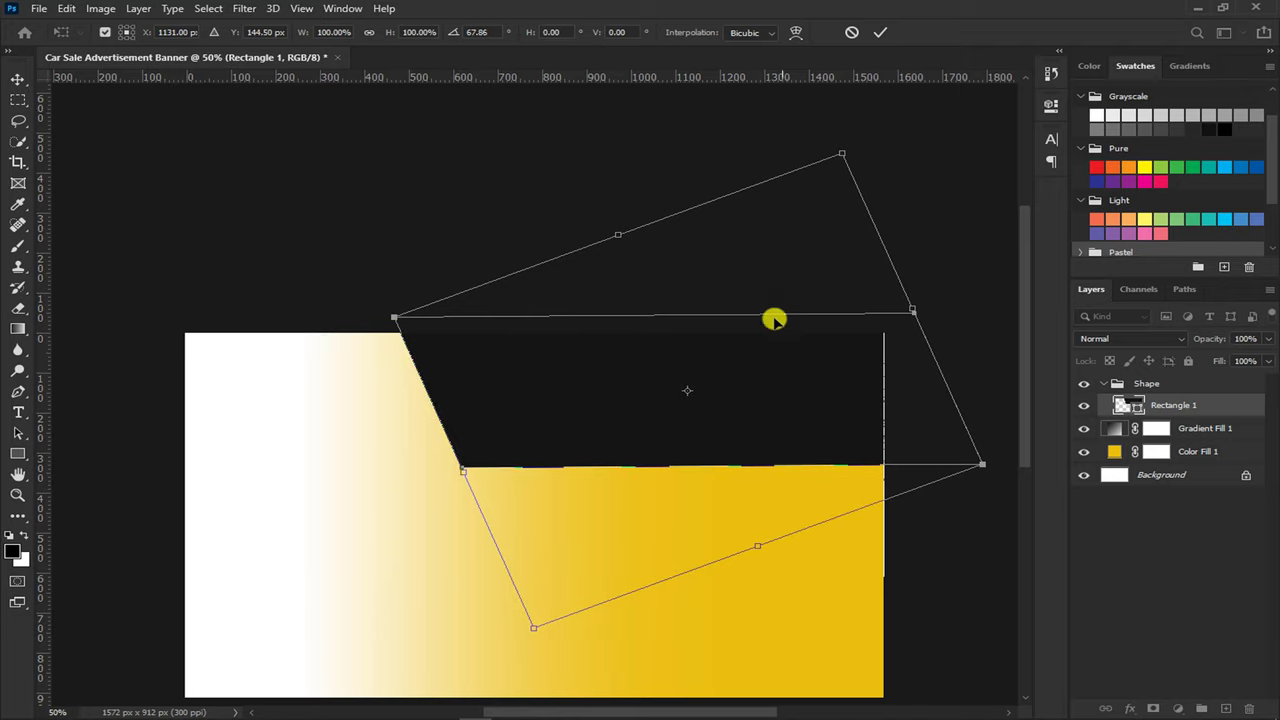
{"action": "left_click_drag", "start_coordinate": [828, 386], "coordinate": [865, 385]}
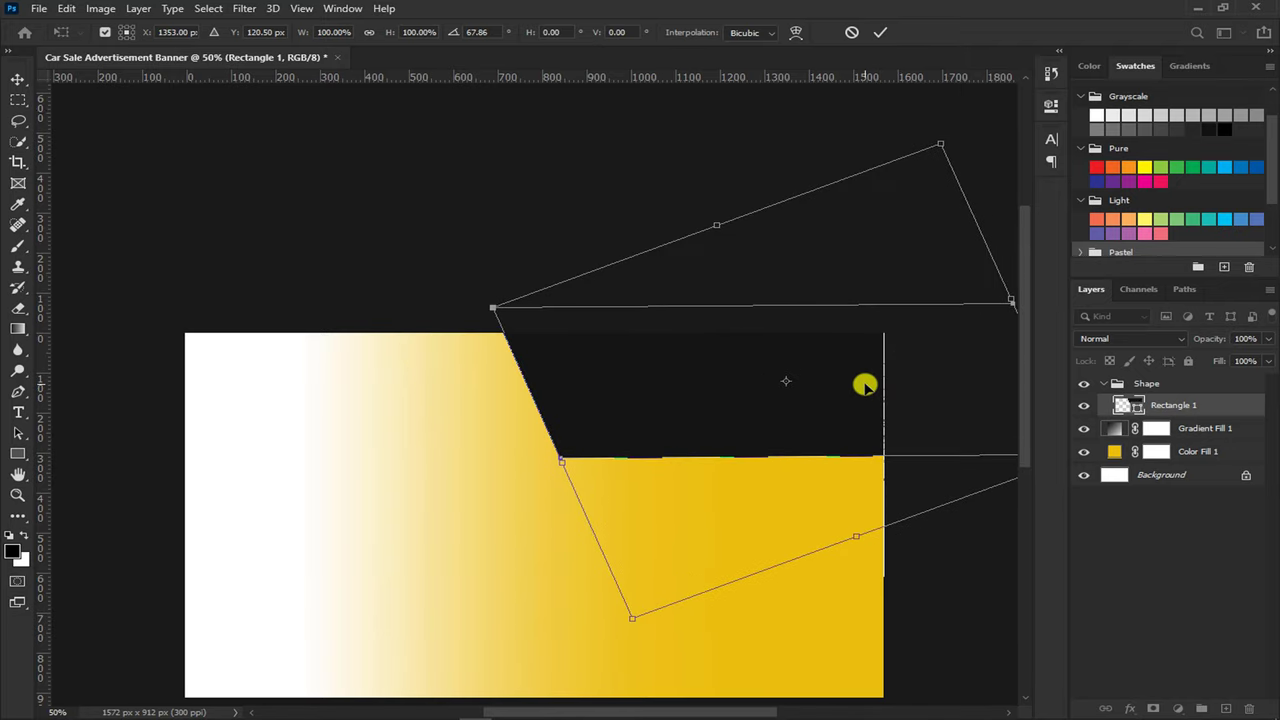
{"action": "key", "text": "ctrl+minus"}
{"action": "mouse_move", "coordinate": [921, 422]}
{"action": "left_mouse_down"}
{"action": "mouse_move", "coordinate": [935, 408]}
{"action": "mouse_move", "coordinate": [933, 432]}
{"action": "left_mouse_up"}
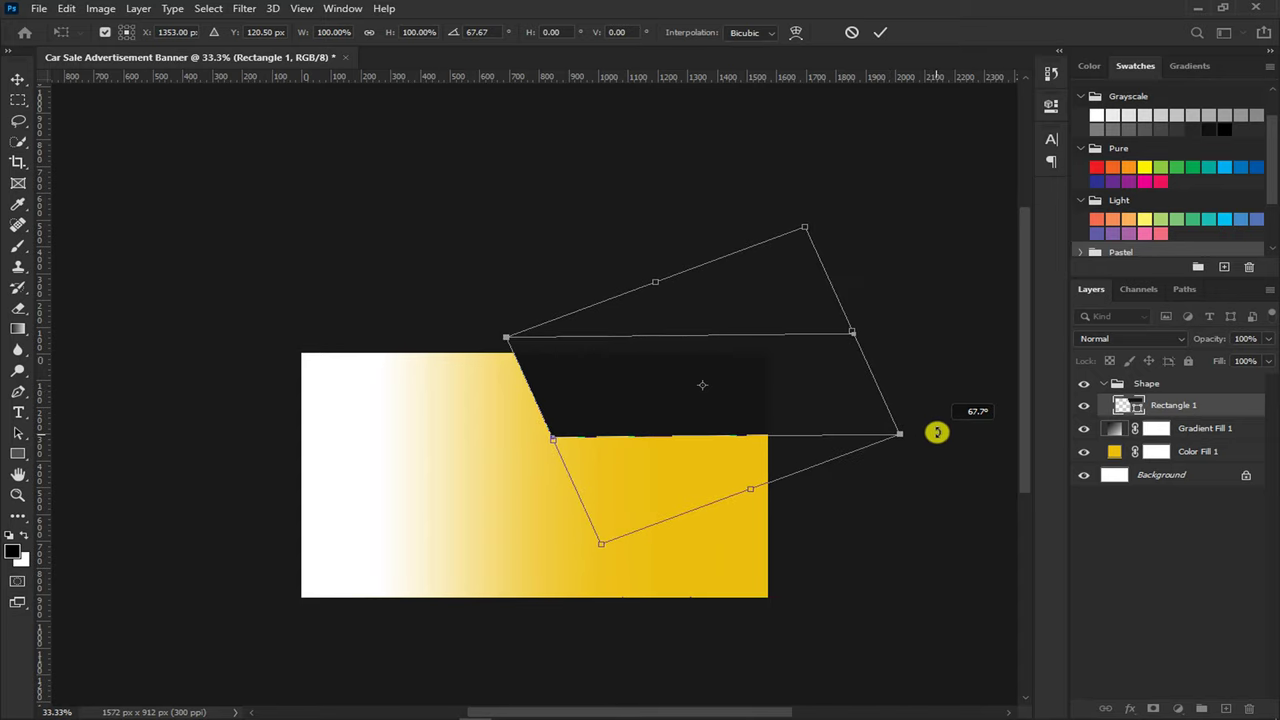
{"action": "left_click_drag", "start_coordinate": [722, 405], "coordinate": [664, 395]}
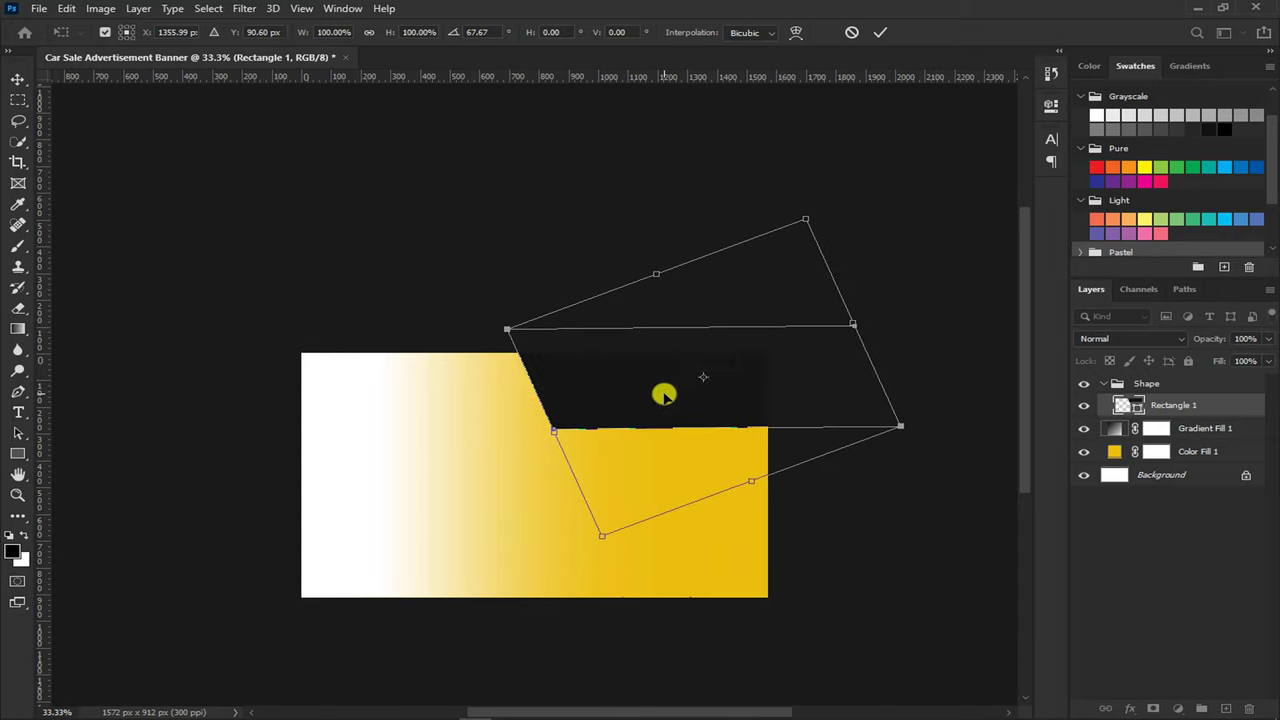
{"action": "key", "text": "ctrl+plus"}
{"action": "scroll", "coordinate": [664, 395], "scroll_direction": "down", "scroll_amount": 3}
{"action": "scroll", "coordinate": [660, 340], "scroll_direction": "down", "scroll_amount": 2}
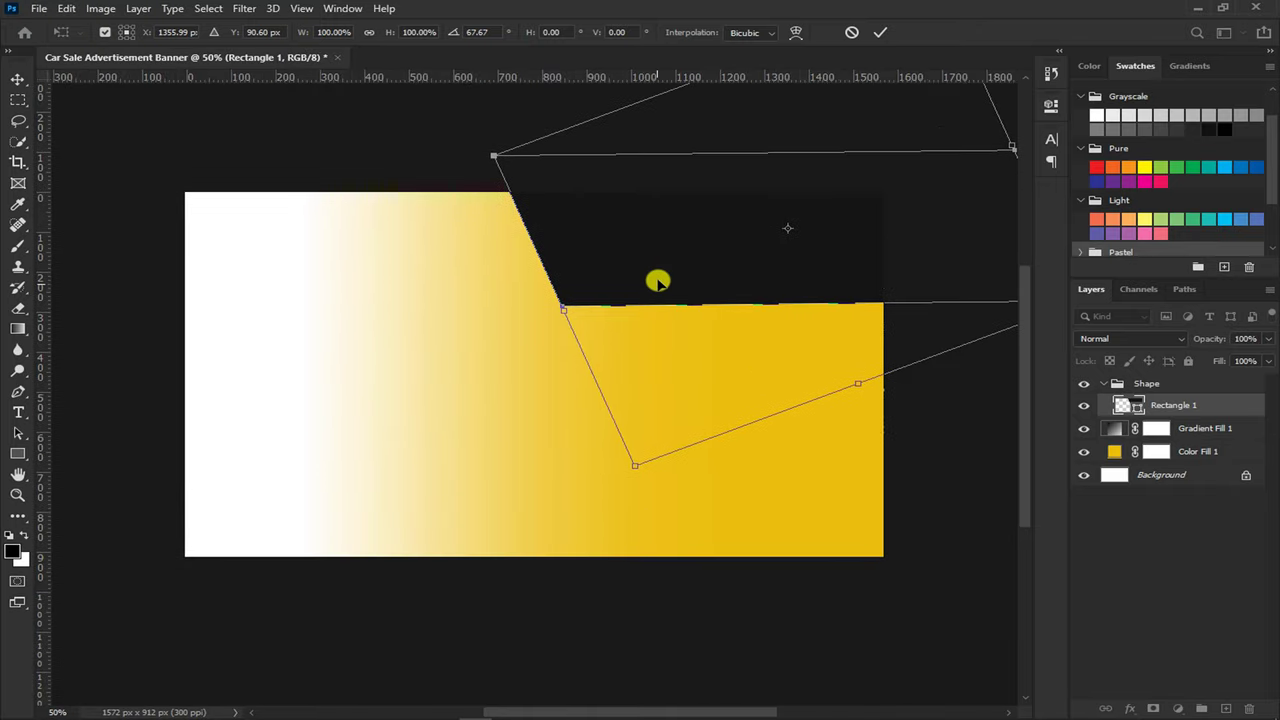
{"action": "left_click_drag", "start_coordinate": [661, 273], "coordinate": [681, 263]}
{"action": "key", "text": "Return"}
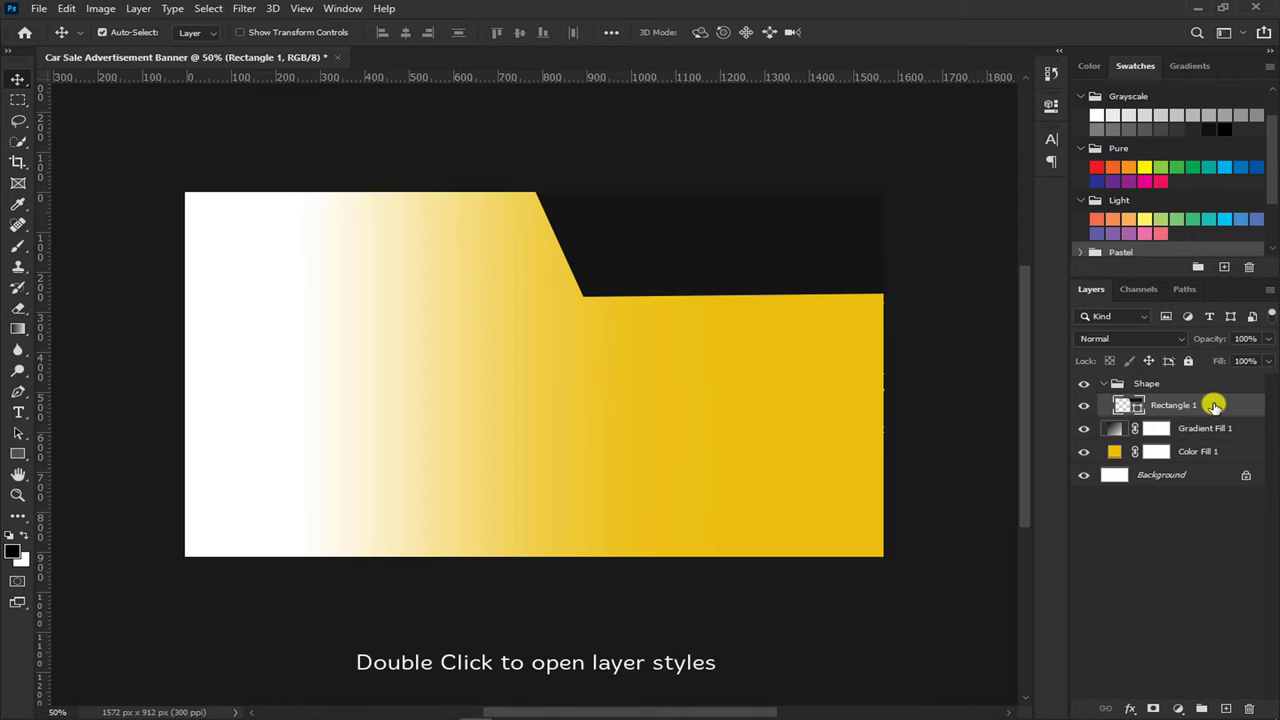
Give Rectangle 1 a 43 px white outside stroke
{"action": "double_click", "coordinate": [1213, 405]}
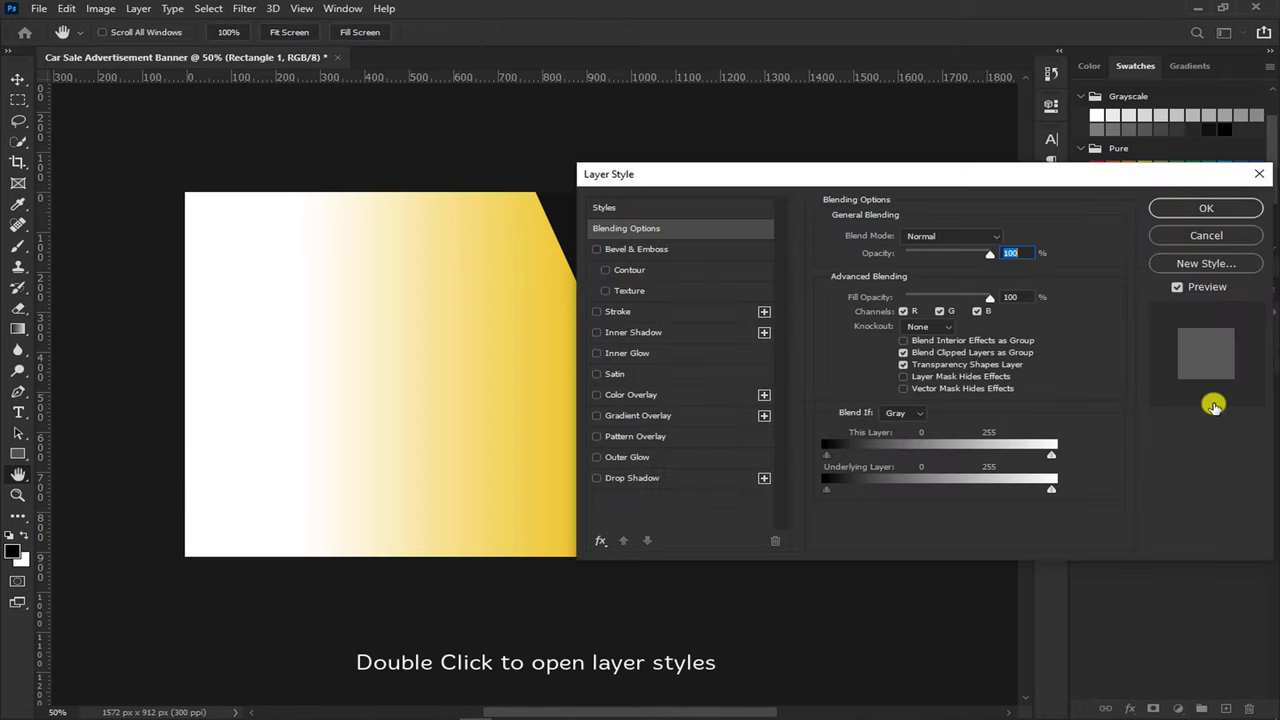
{"action": "left_click", "coordinate": [597, 311]}
{"action": "double_click", "coordinate": [994, 235]}
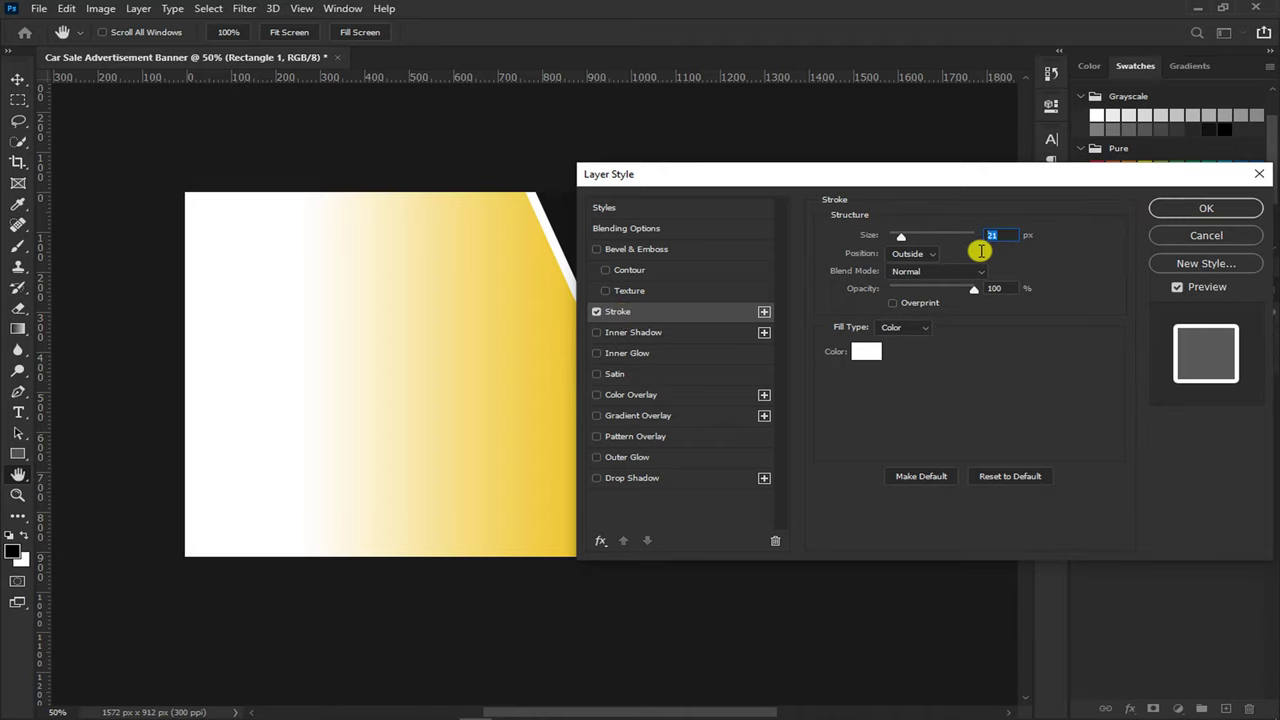
{"action": "type", "text": "43"}
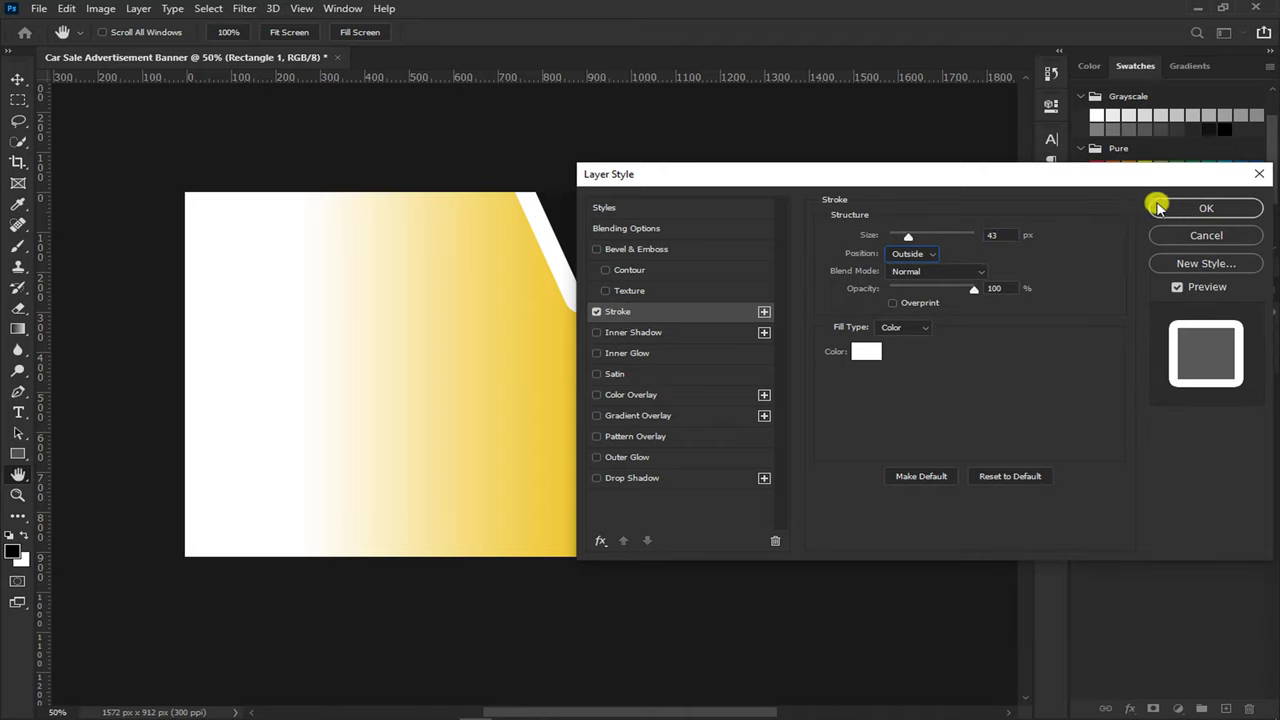
{"action": "left_click", "coordinate": [1163, 206]}
Tilt the outlined shape a further -3.8°
{"action": "key", "text": "ctrl+t"}
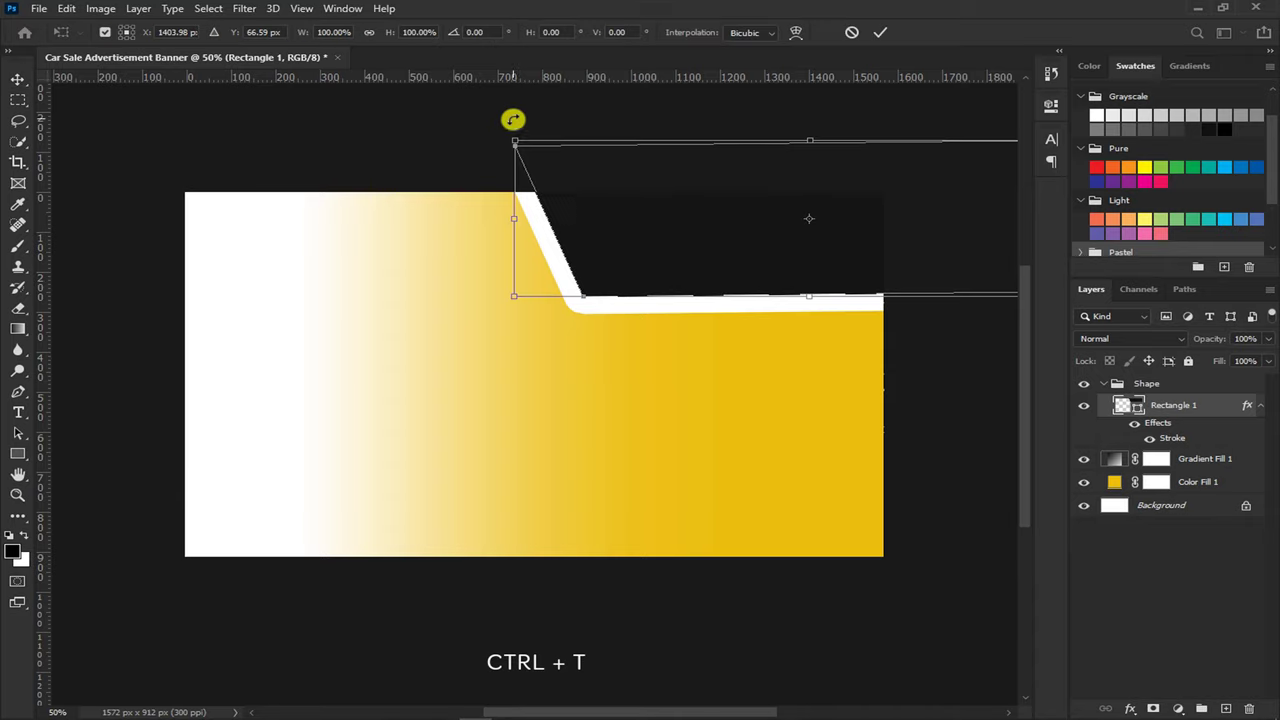
{"action": "left_click_drag", "start_coordinate": [513, 119], "coordinate": [502, 133]}
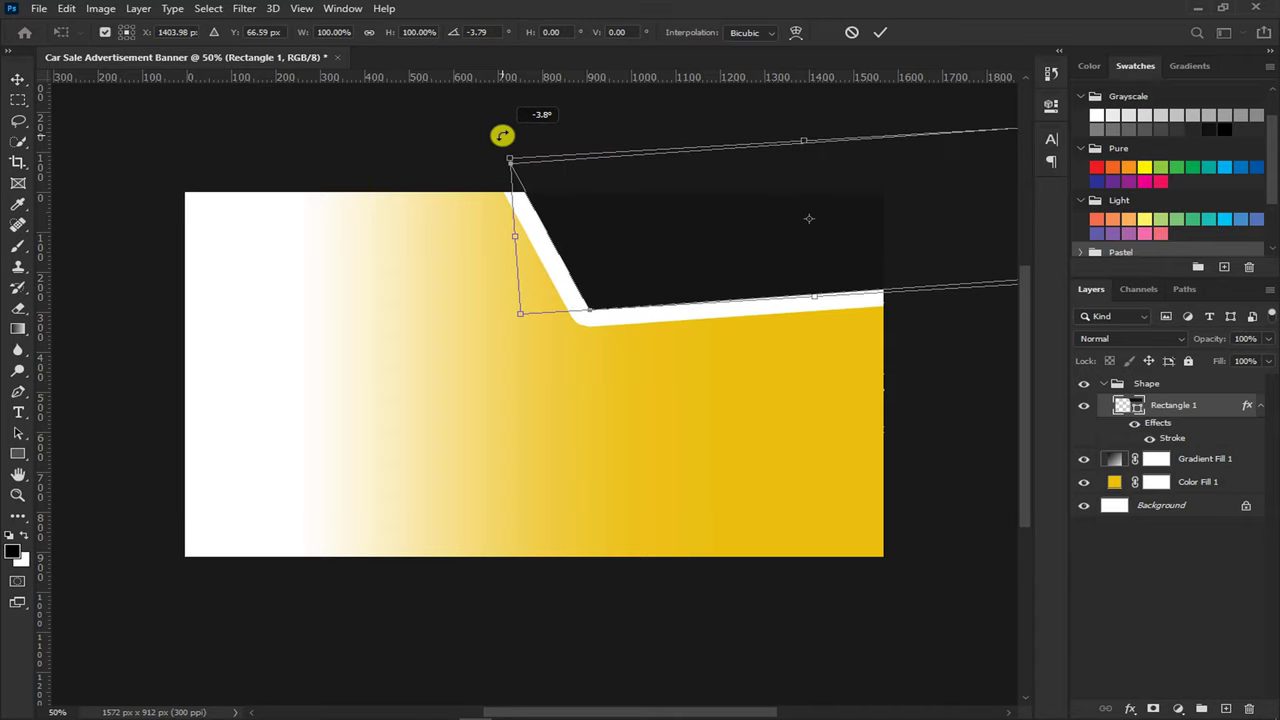
{"action": "key", "text": "Return"}
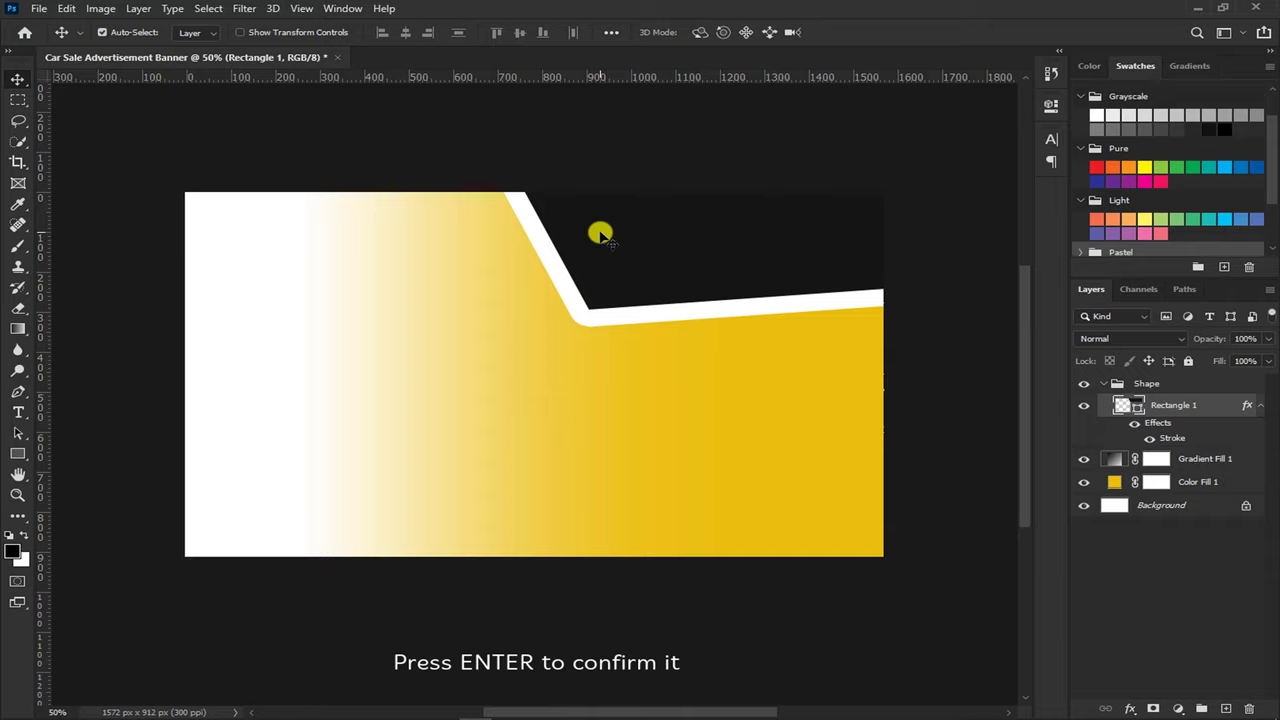
Duplicate Rectangle 1 and move the copy along the banner's bottom-left edge
{"action": "key", "text": "ctrl+j"}
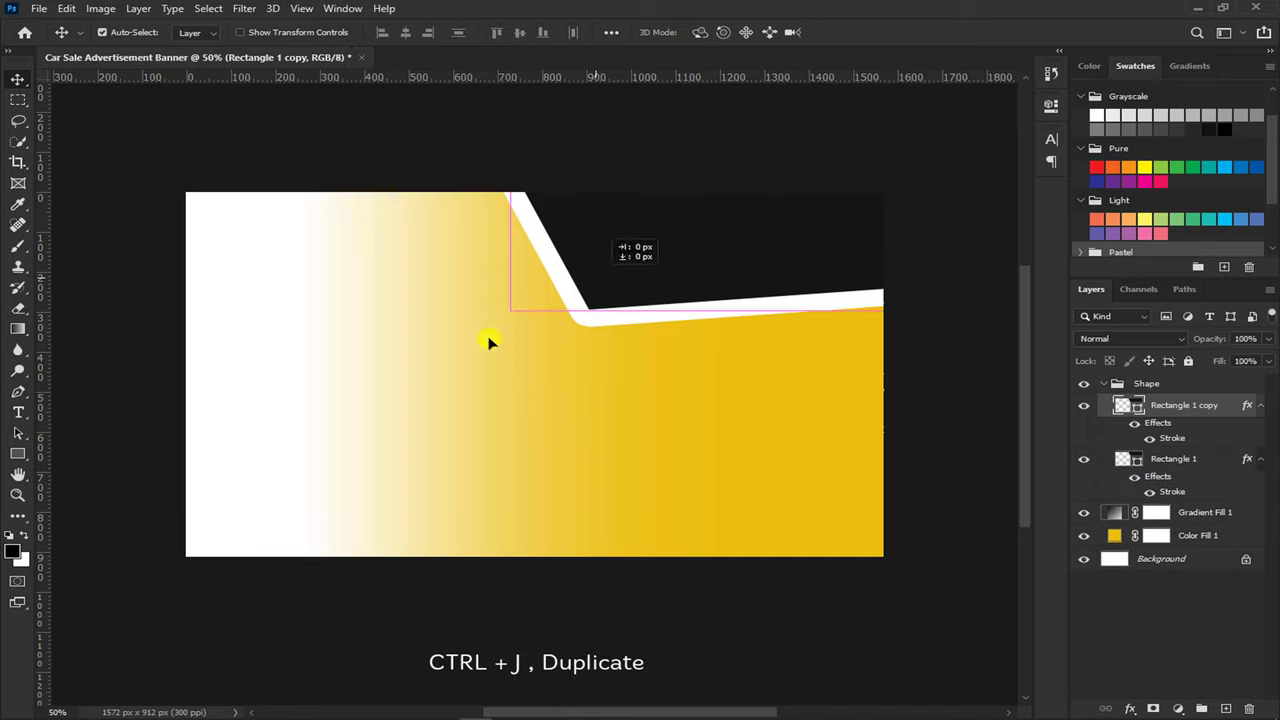
{"action": "left_click_drag", "start_coordinate": [620, 245], "coordinate": [109, 606]}
{"action": "mouse_move", "coordinate": [334, 525]}
{"action": "left_mouse_down"}
{"action": "mouse_move", "coordinate": [303, 490]}
{"action": "mouse_move", "coordinate": [342, 498]}
{"action": "left_mouse_up"}
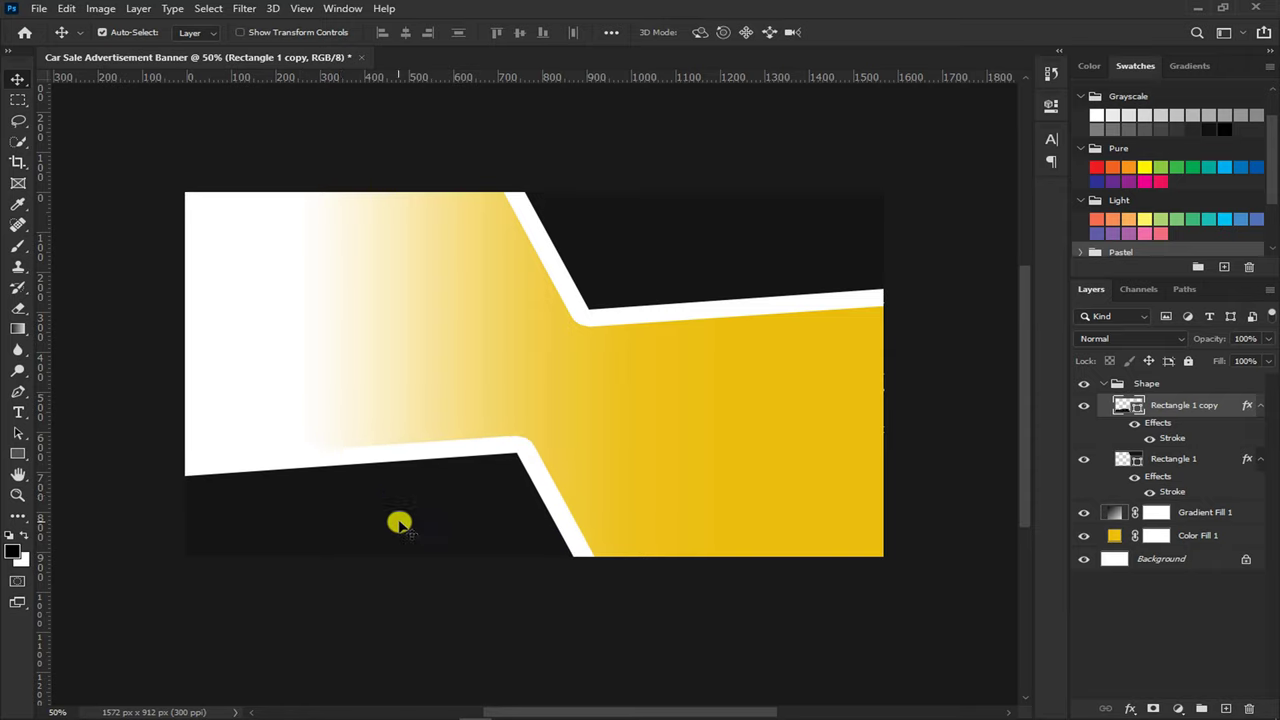
Change the Rectangle 1 copy's stroke colour to yellow #ebbf0e
{"action": "double_click", "coordinate": [1249, 409]}
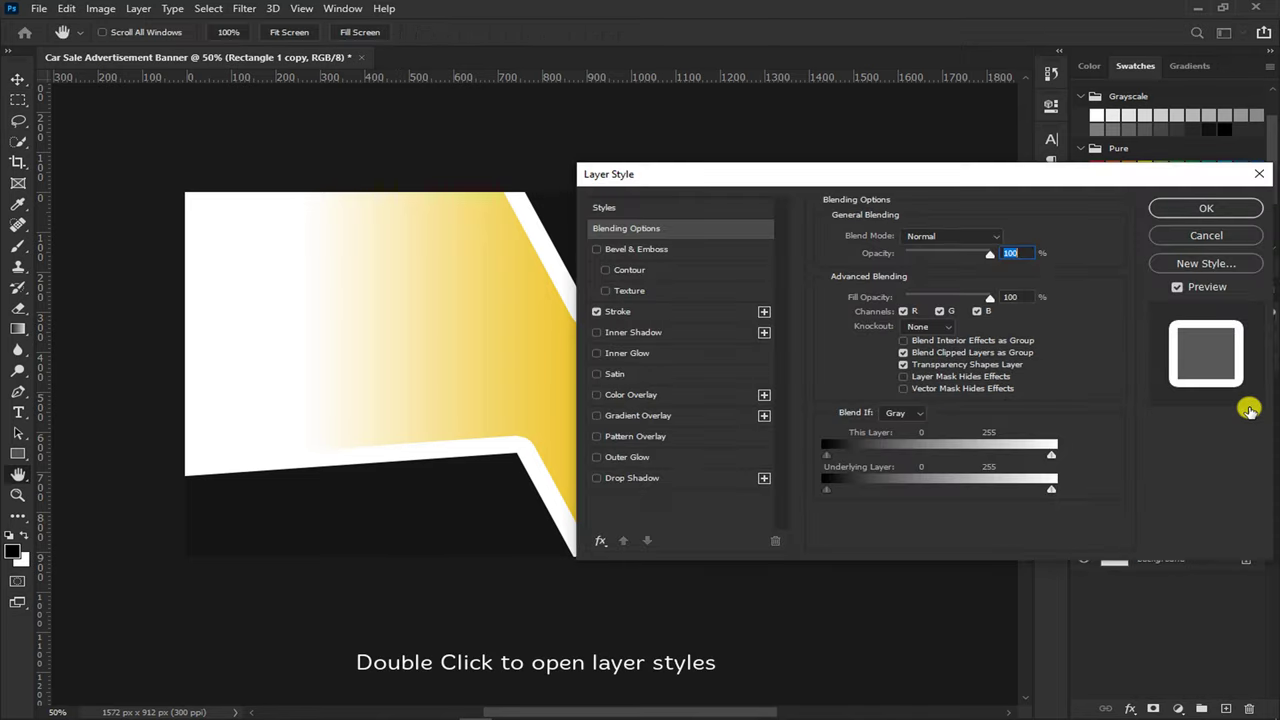
{"action": "left_click", "coordinate": [729, 316]}
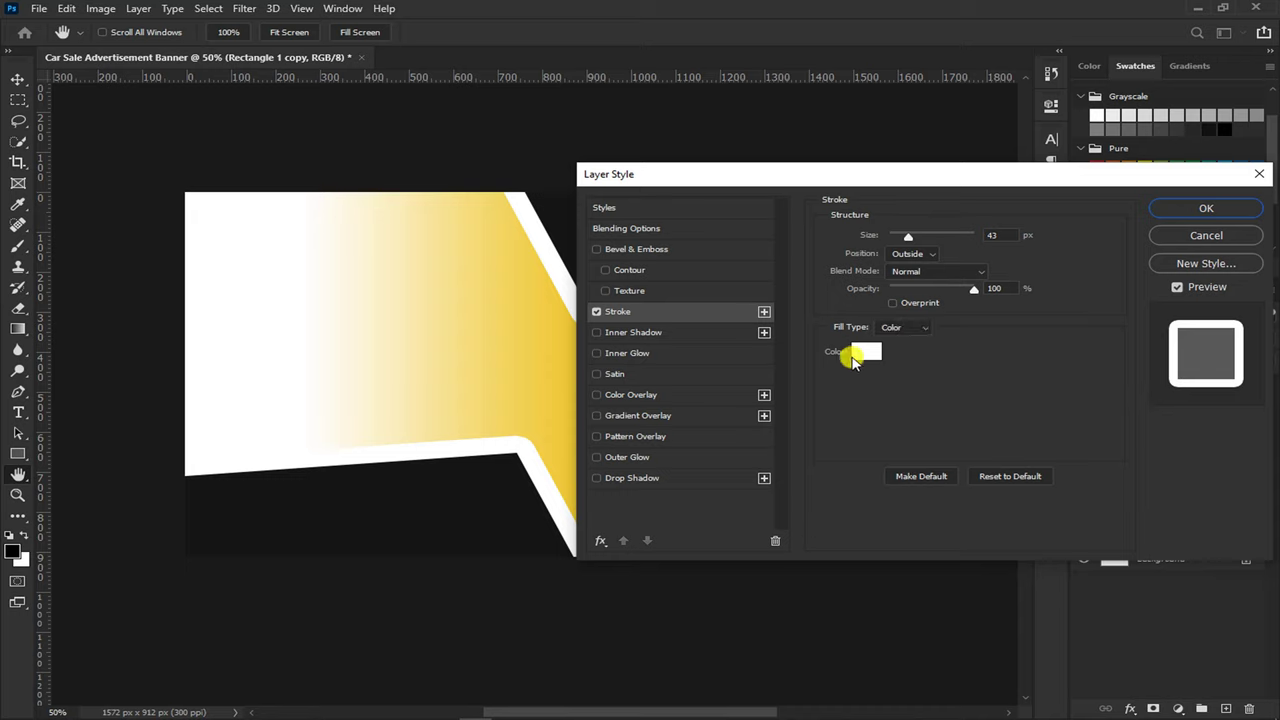
{"action": "left_click", "coordinate": [866, 351]}
{"action": "double_click", "coordinate": [843, 432]}
{"action": "type", "text": "e"}
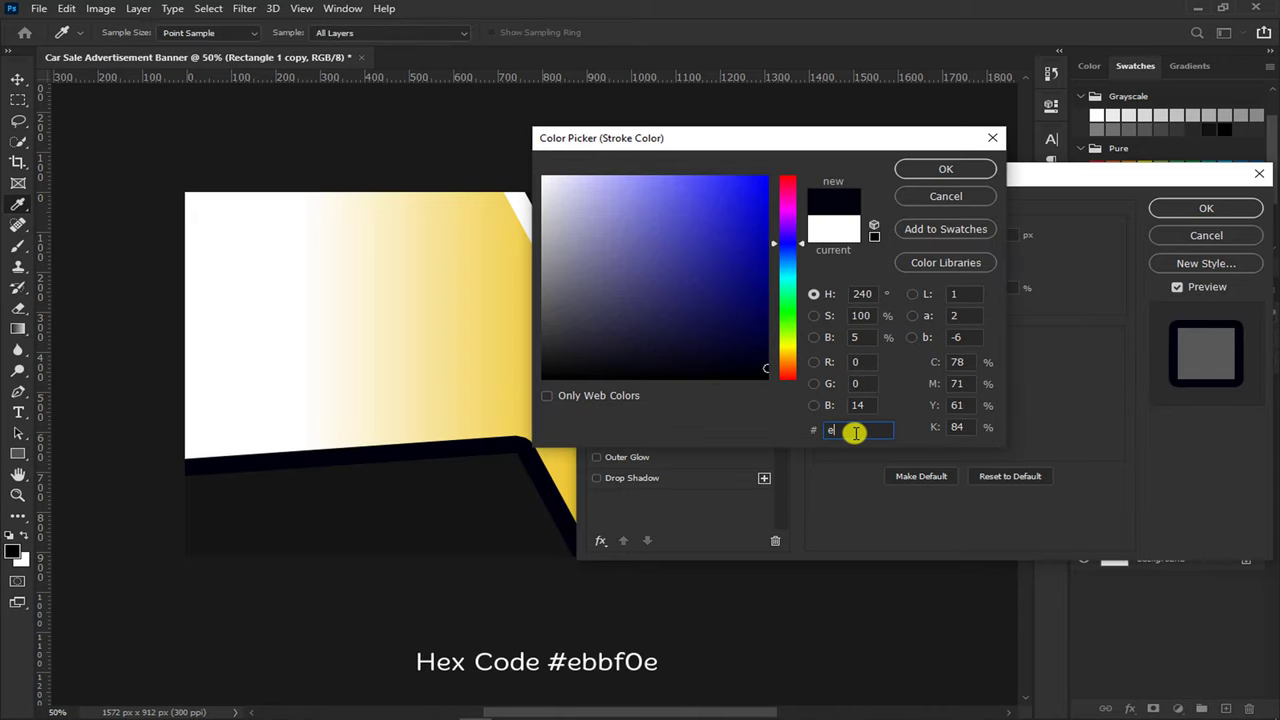
{"action": "type", "text": "bbf0e"}
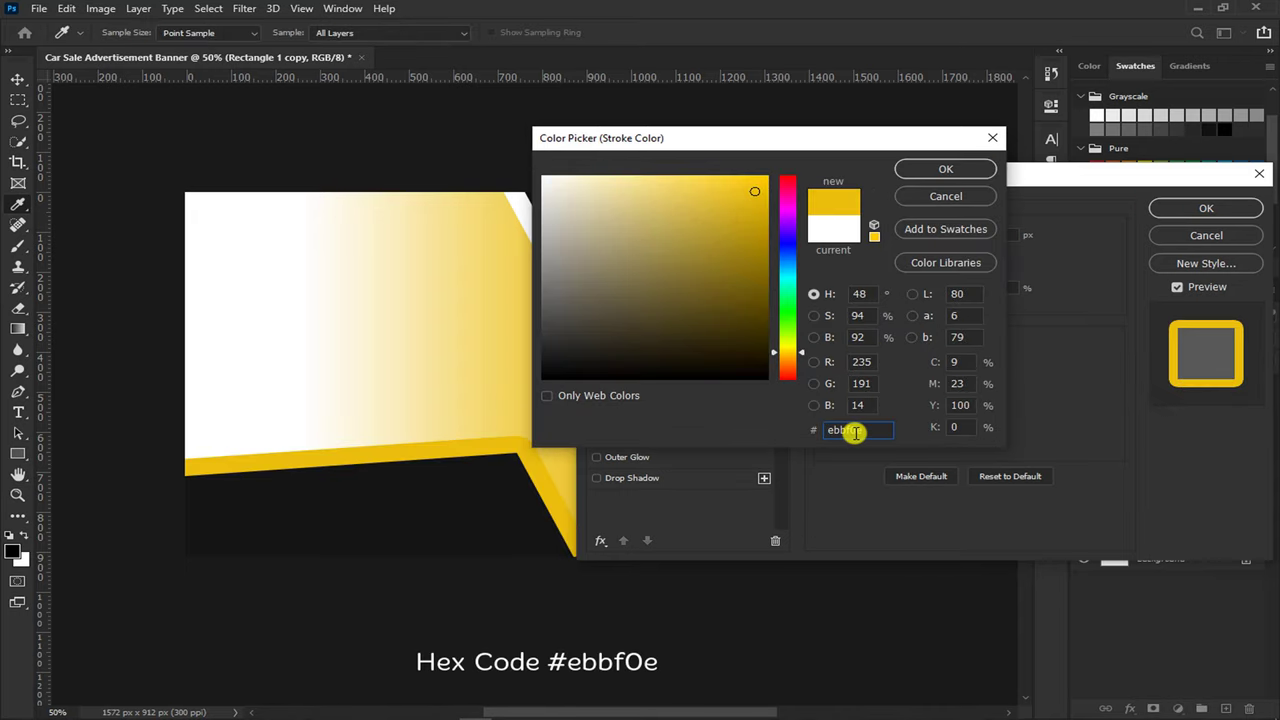
{"action": "left_click", "coordinate": [945, 170]}
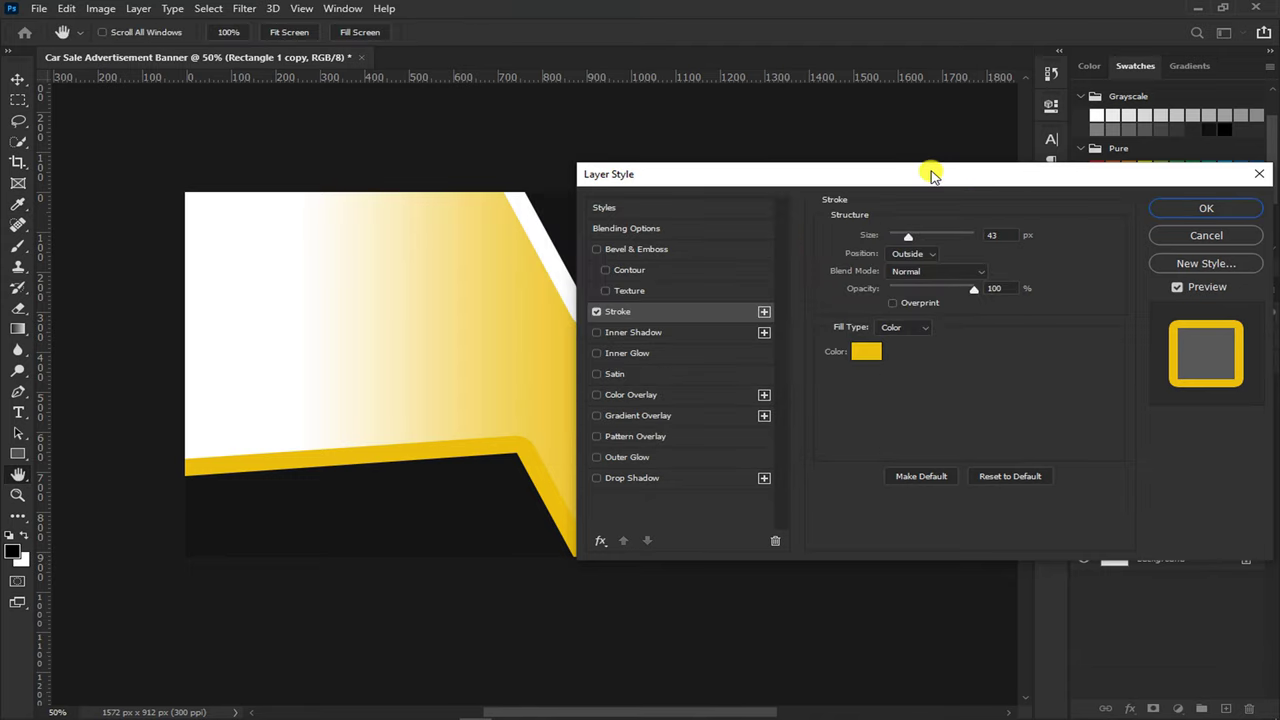
{"action": "left_click", "coordinate": [1173, 208]}
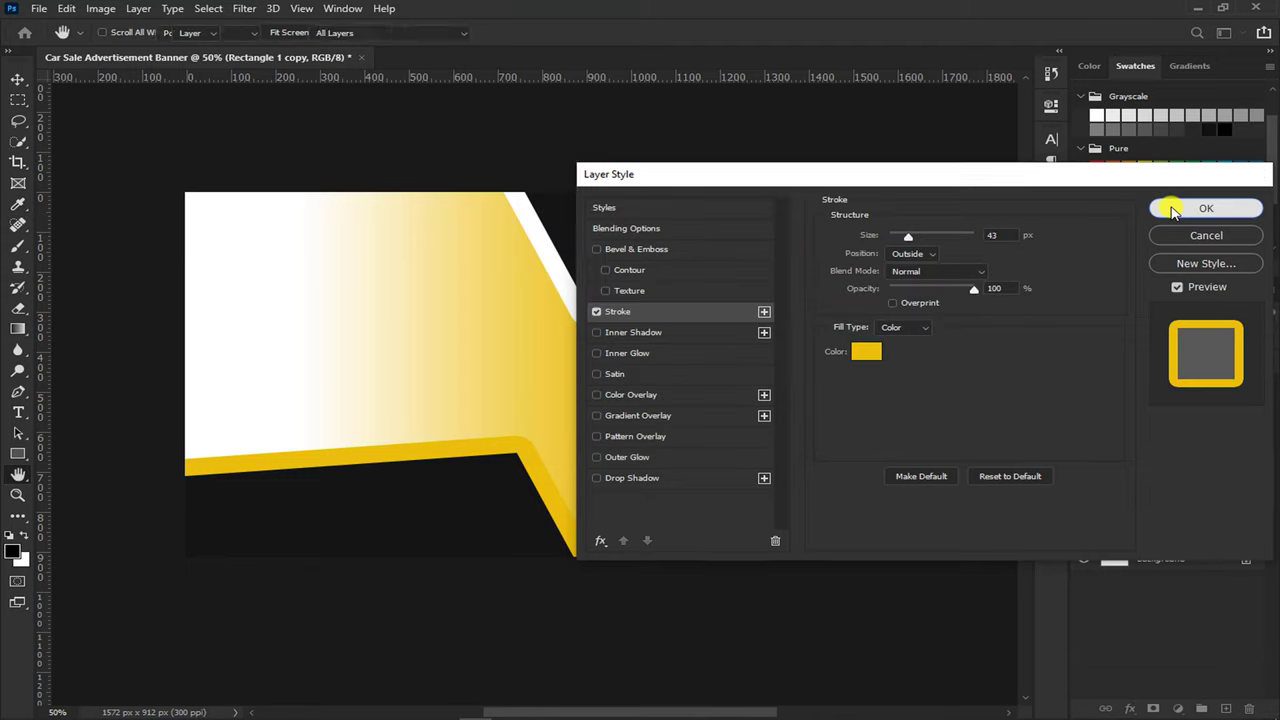
Set the copy's fill colour to pure black #000000
{"action": "left_click", "coordinate": [17, 453]}
{"action": "left_click", "coordinate": [195, 35]}
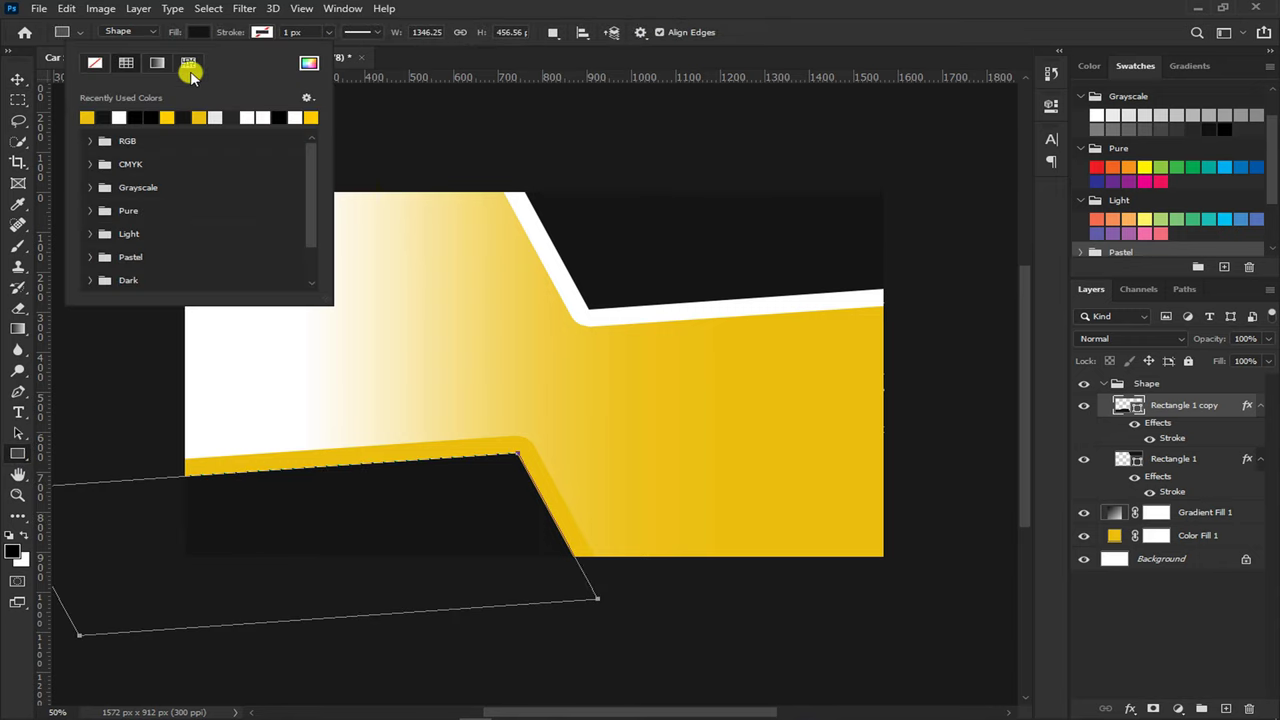
{"action": "left_click", "coordinate": [309, 62]}
{"action": "type", "text": "000000"}
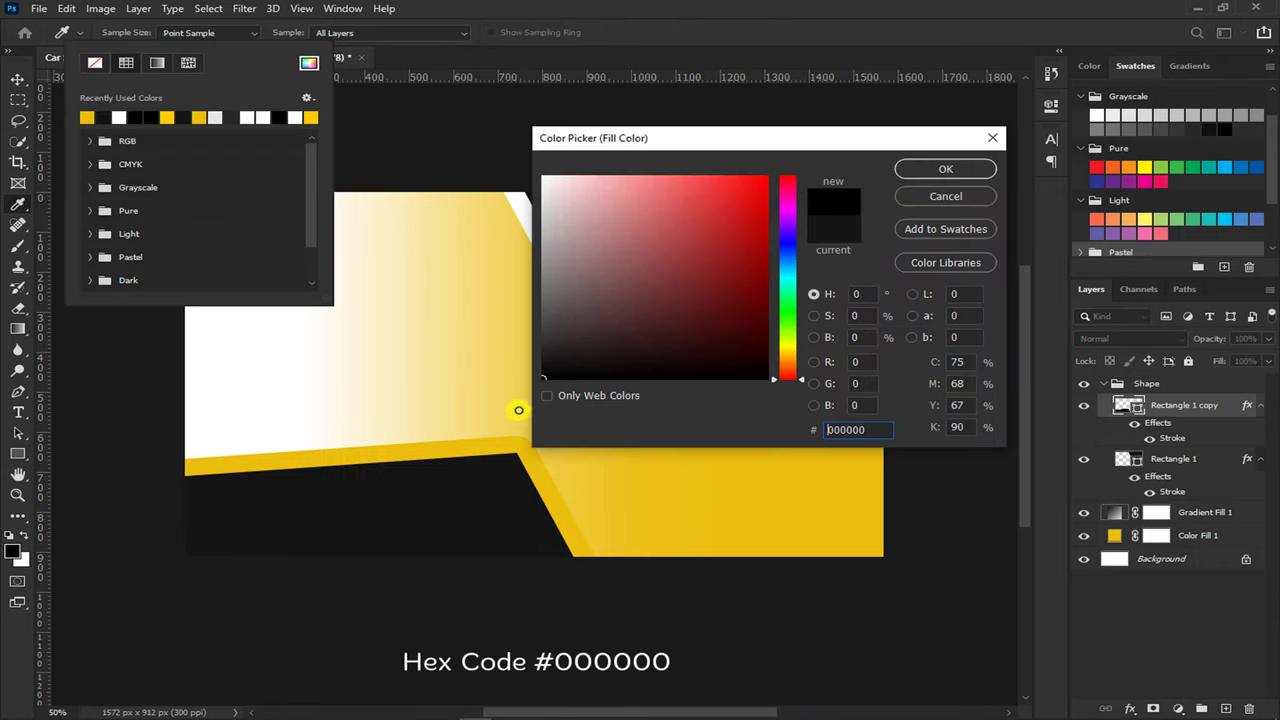
{"action": "left_click", "coordinate": [929, 170]}
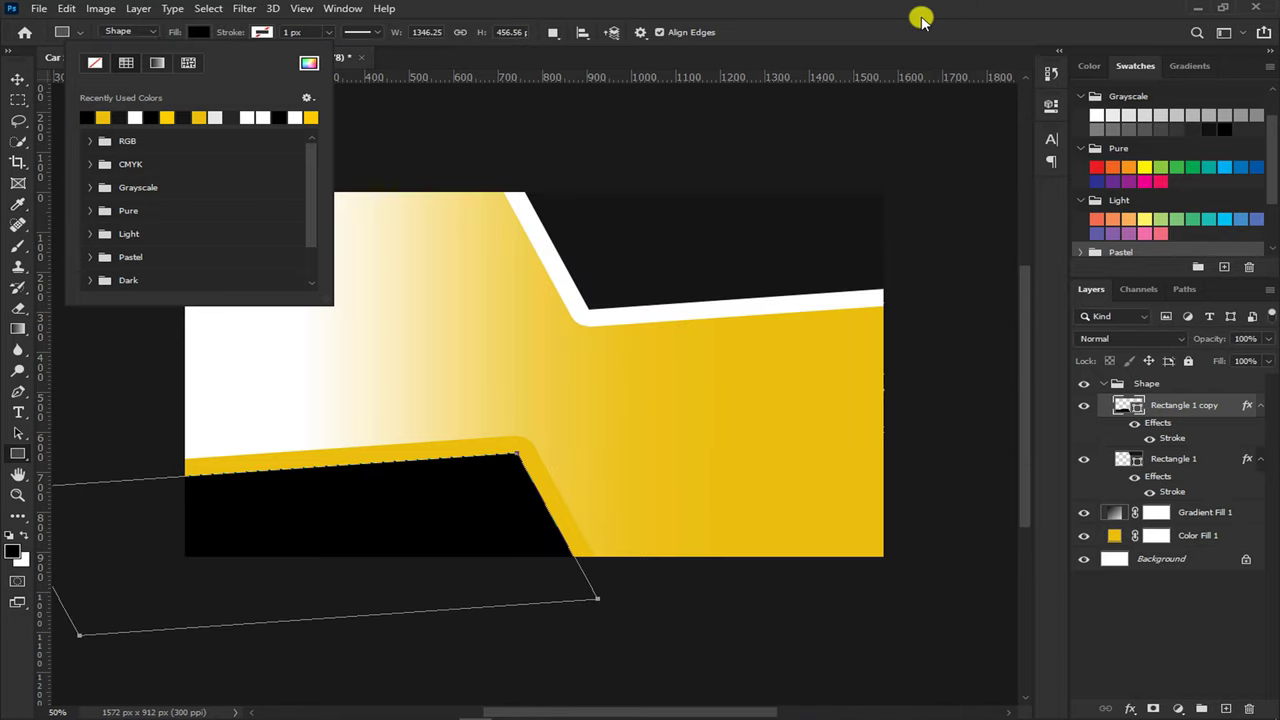
{"action": "key", "text": "Escape"}
{"action": "key", "text": "v"}
{"action": "key", "text": "ctrl+plus"}
{"action": "key", "text": "ctrl+minus"}
{"action": "scroll", "coordinate": [120, 437], "scroll_direction": "up", "scroll_amount": 1}
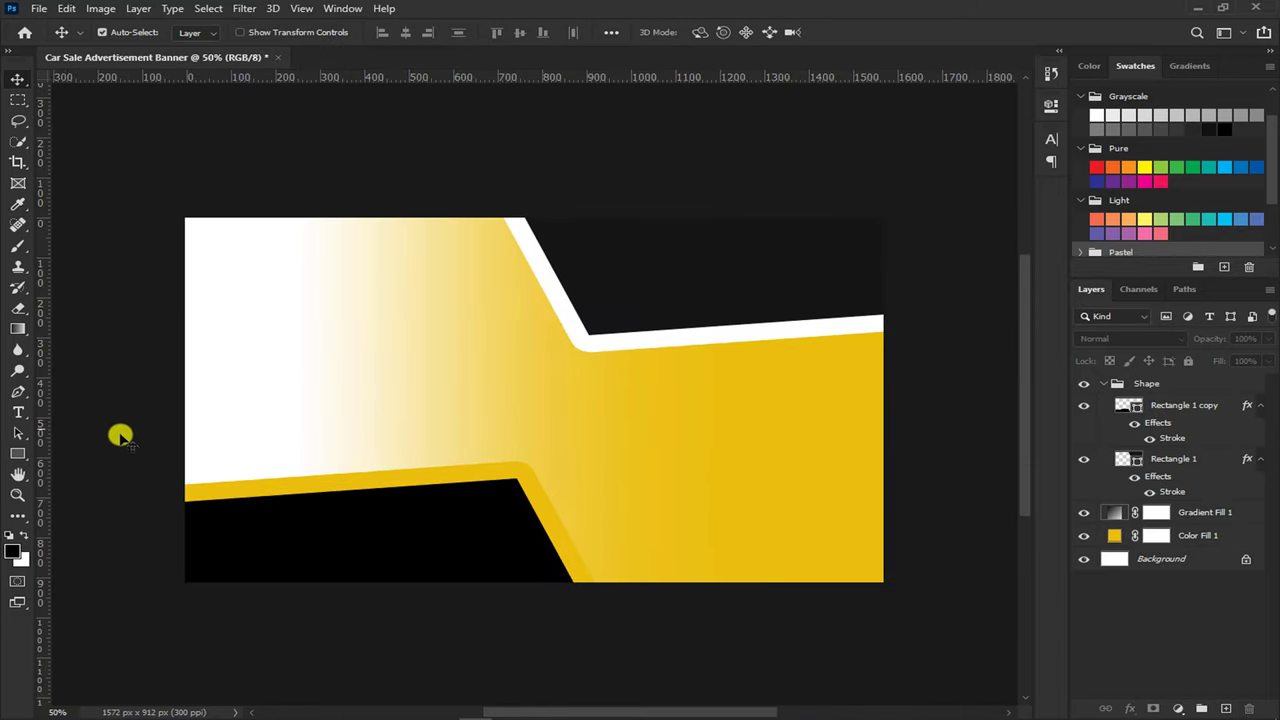
Draw a white #ffffff 891 × 166 px rectangle above Gradient Fill 1 across the bottom right
{"action": "left_click", "coordinate": [18, 453]}
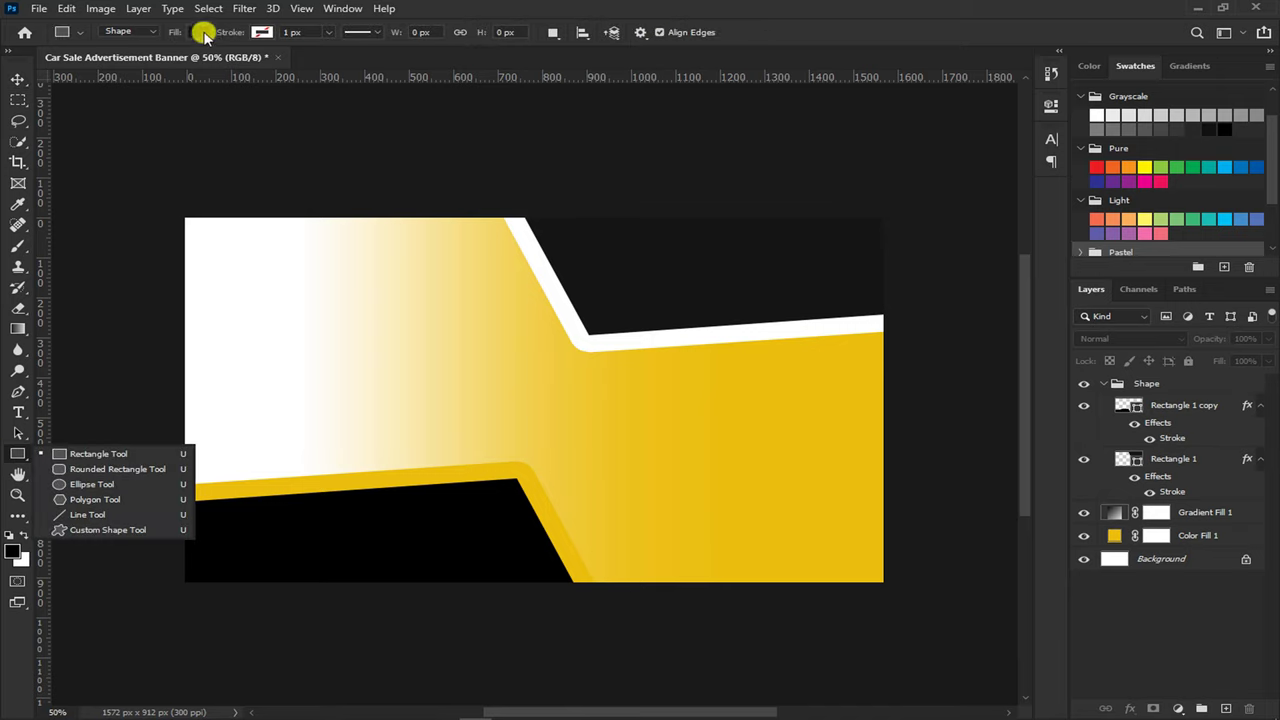
{"action": "left_click", "coordinate": [202, 33]}
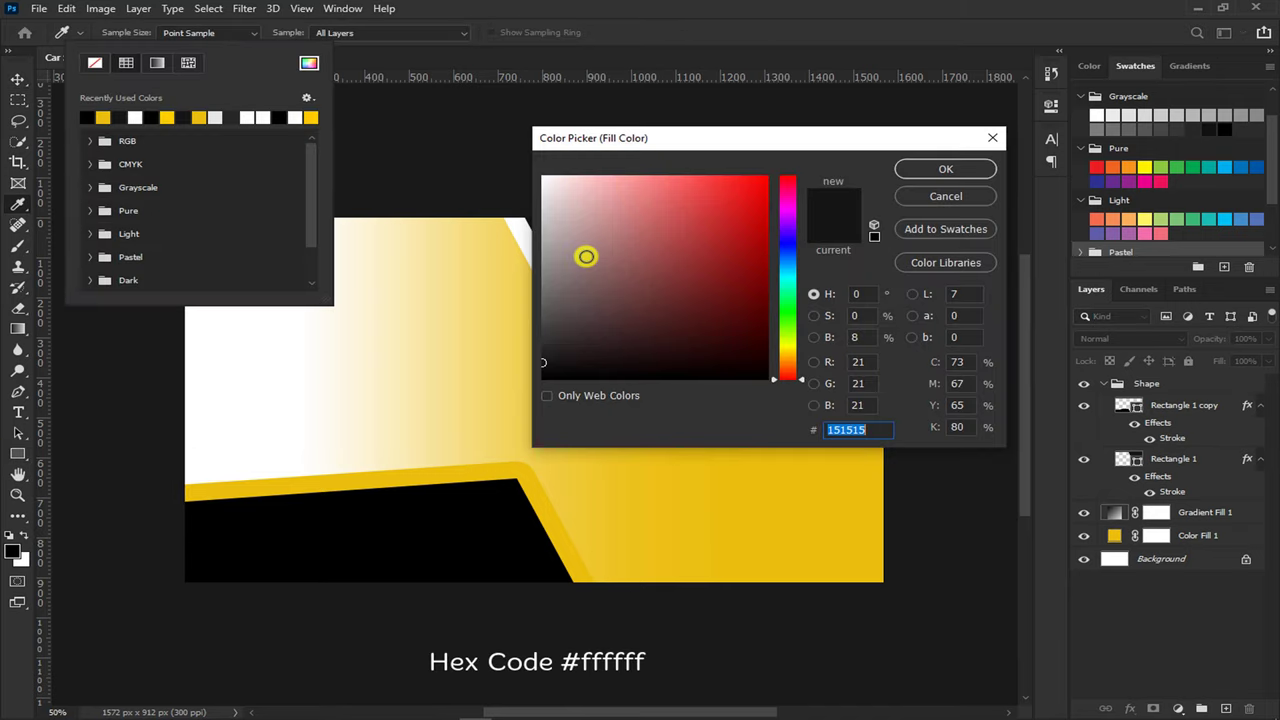
{"action": "type", "text": "ffffff"}
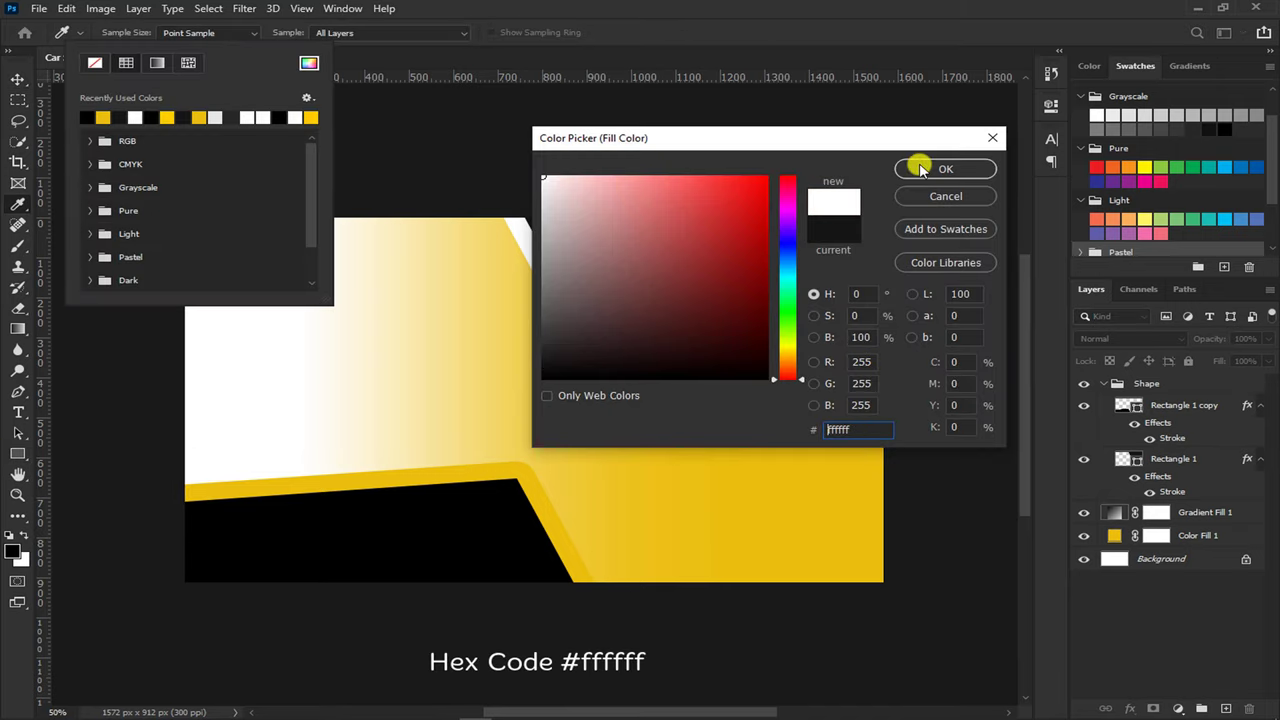
{"action": "left_click", "coordinate": [920, 170]}
{"action": "left_click", "coordinate": [908, 30]}
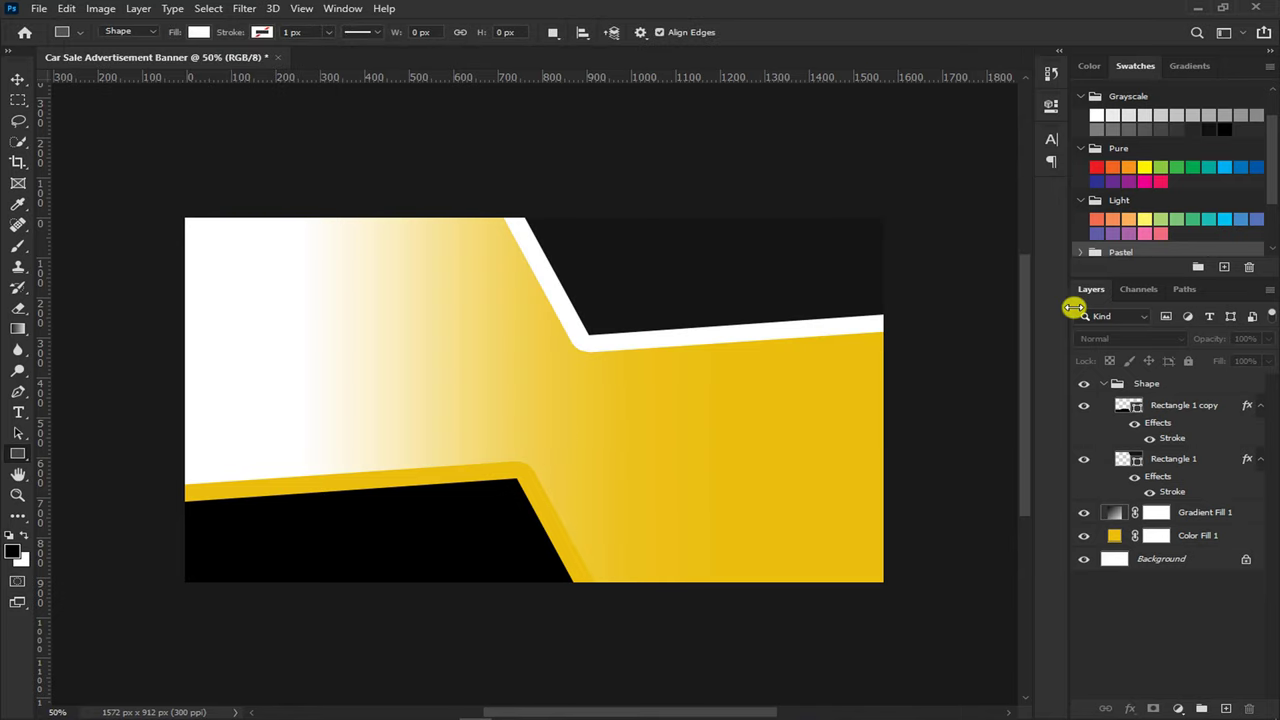
{"action": "left_click", "coordinate": [1204, 512]}
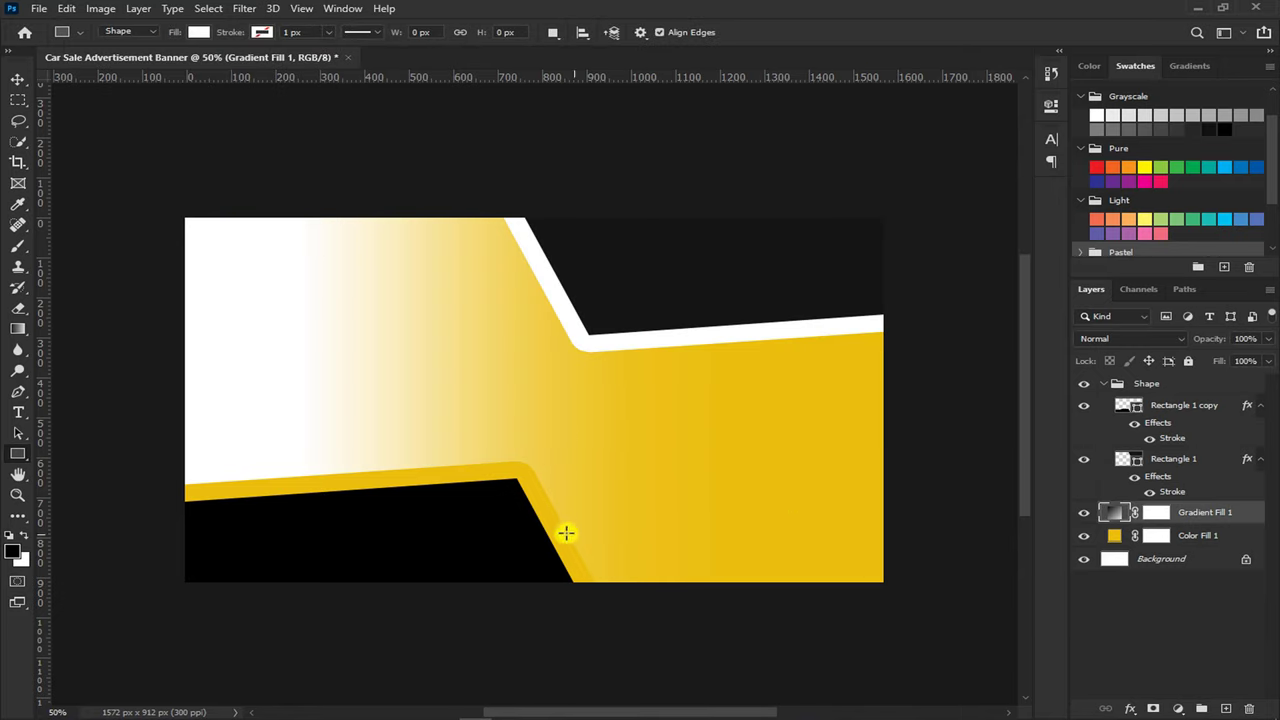
{"action": "left_click_drag", "start_coordinate": [534, 527], "coordinate": [931, 593]}
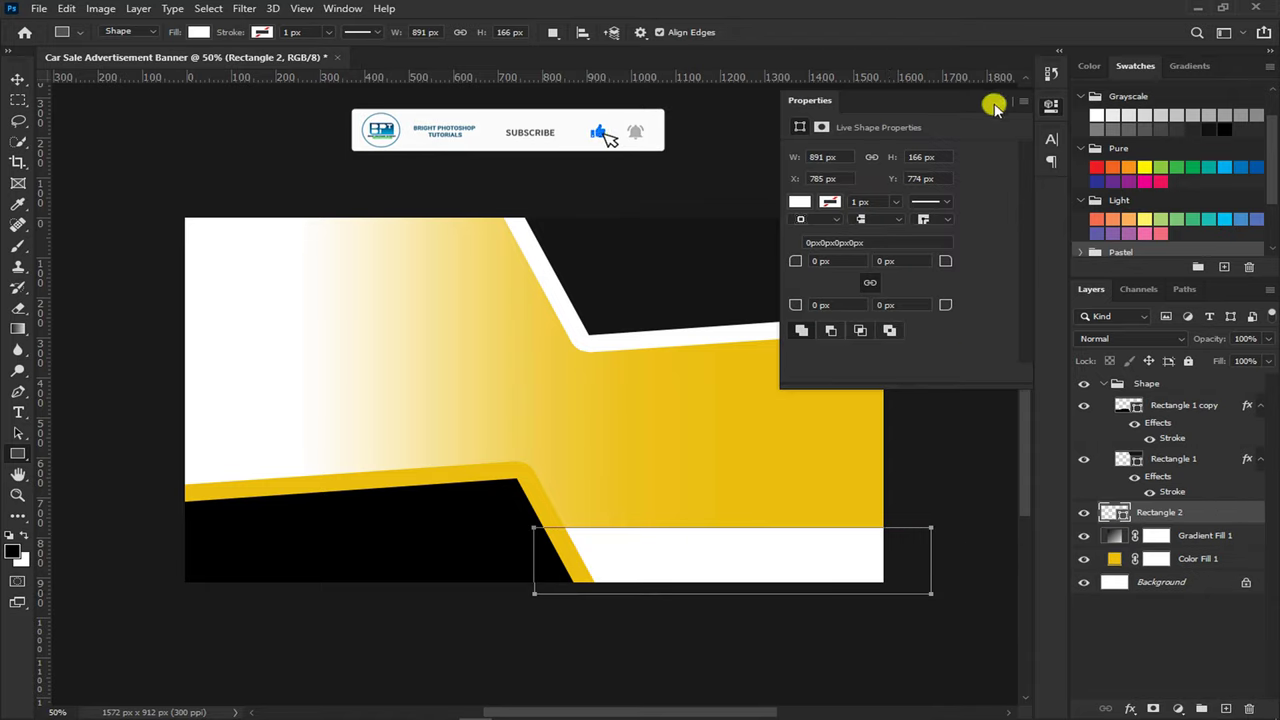
{"action": "left_click", "coordinate": [995, 104]}
Nudge the white rectangle up, then raise Rectangle 1 copy about 36 px, keeping it nearly level
{"action": "key", "text": "v"}
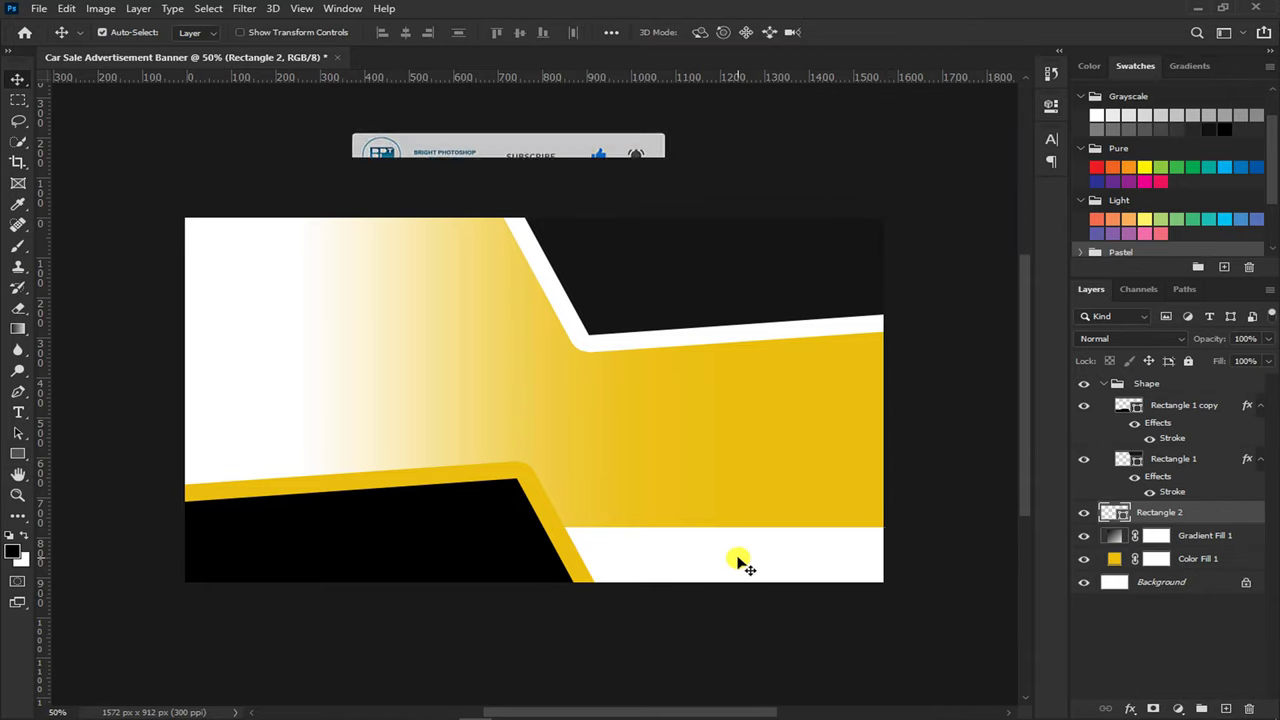
{"action": "key", "text": "Up"}
{"action": "key", "text": "Up"}
{"action": "key", "text": "Up"}
{"action": "key", "text": "Up"}
{"action": "left_click", "coordinate": [455, 553]}
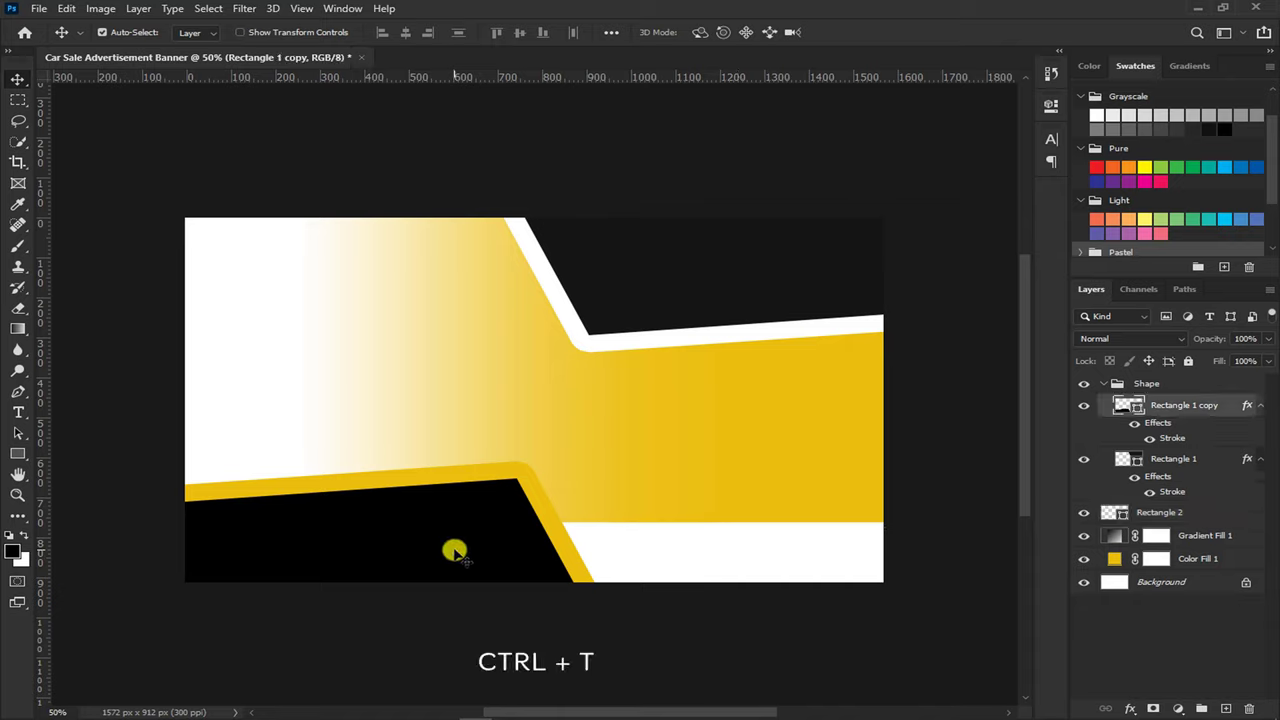
{"action": "key", "text": "ctrl+t"}
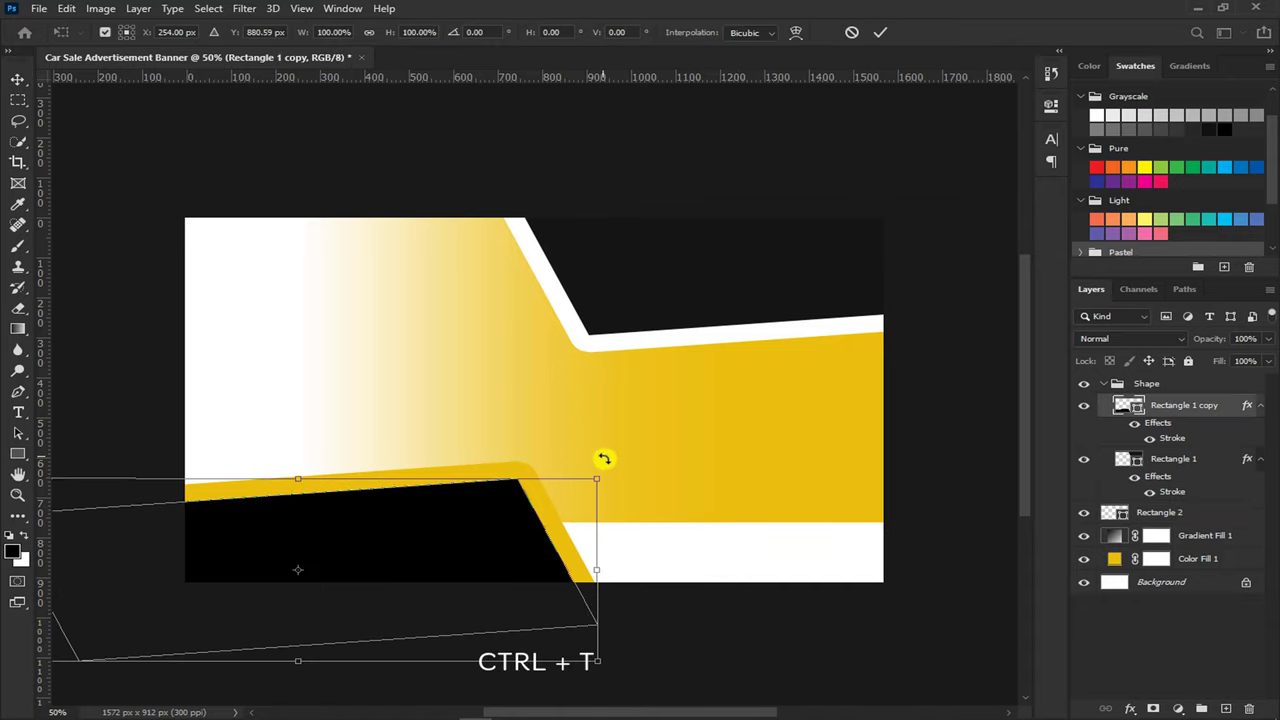
{"action": "left_click_drag", "start_coordinate": [604, 458], "coordinate": [607, 464]}
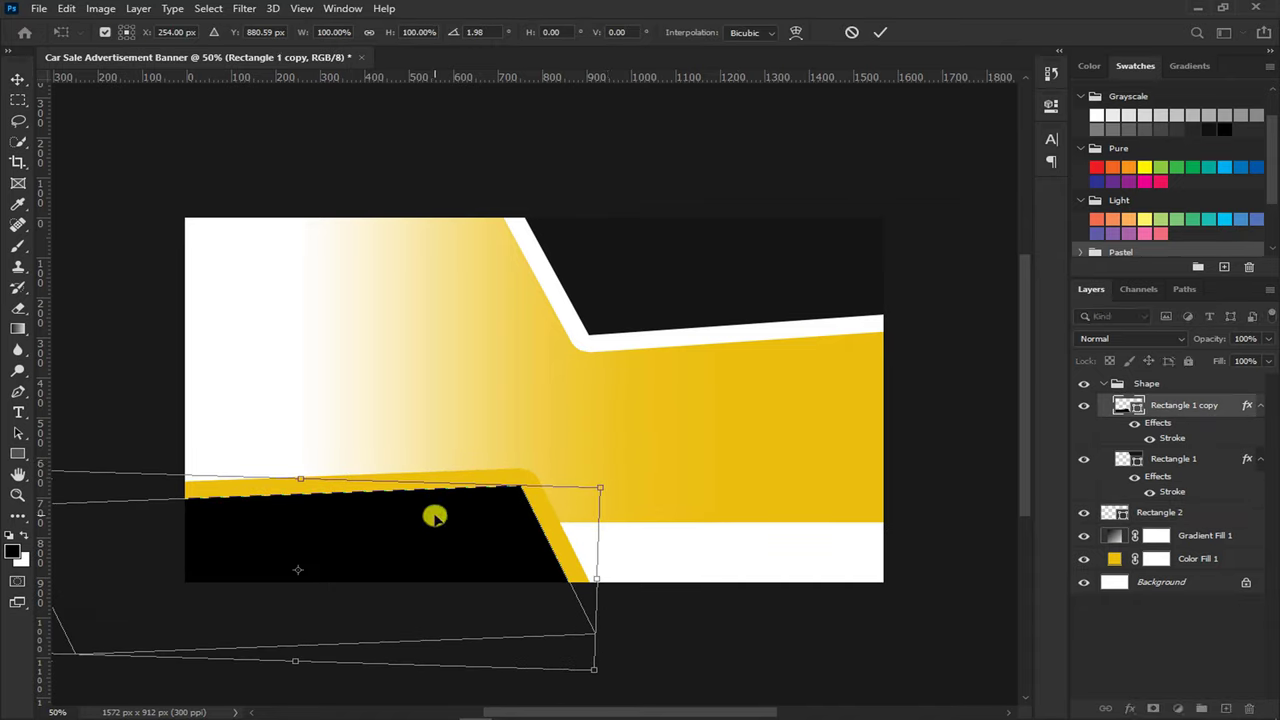
{"action": "left_click_drag", "start_coordinate": [434, 519], "coordinate": [434, 502]}
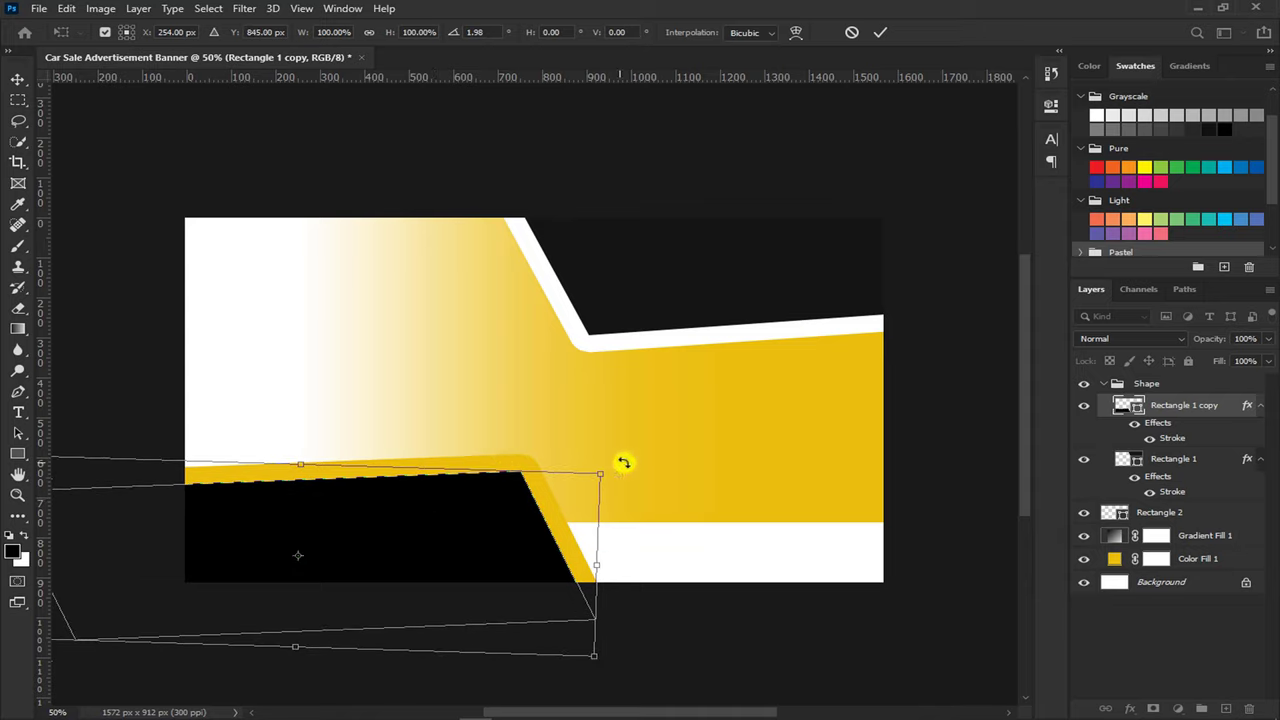
{"action": "left_click_drag", "start_coordinate": [623, 462], "coordinate": [627, 448]}
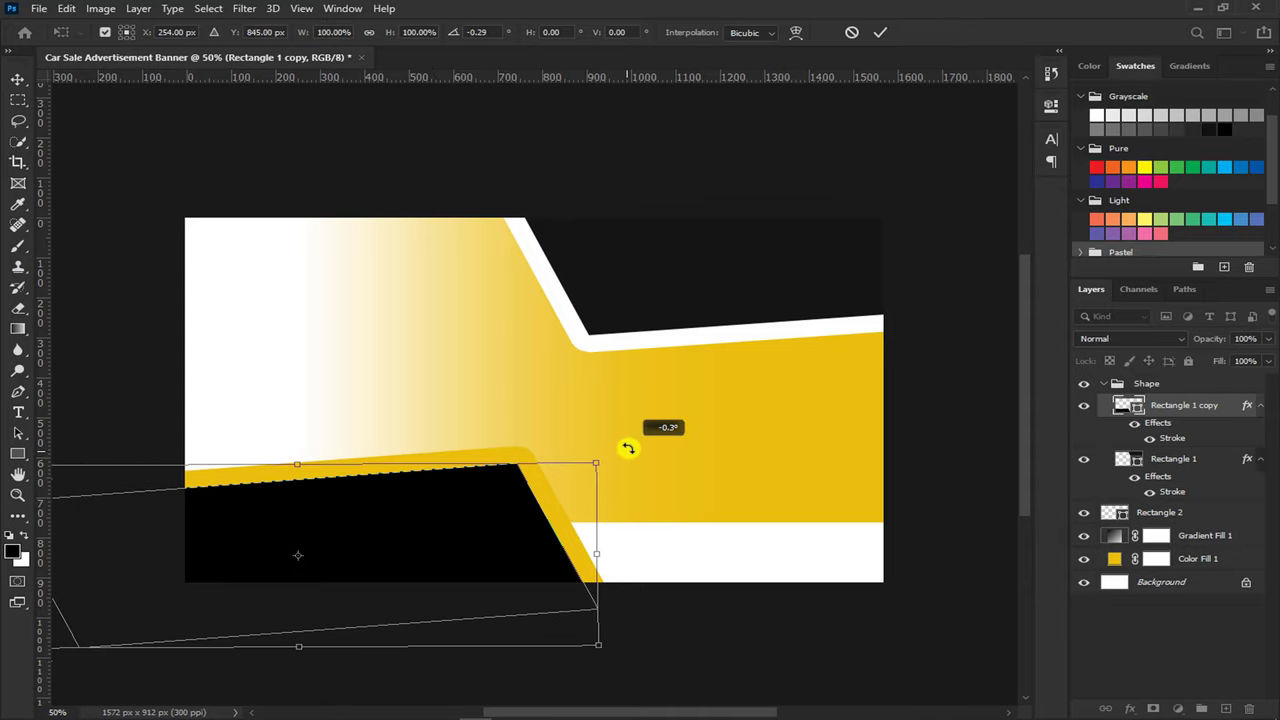
{"action": "key", "text": "Return"}
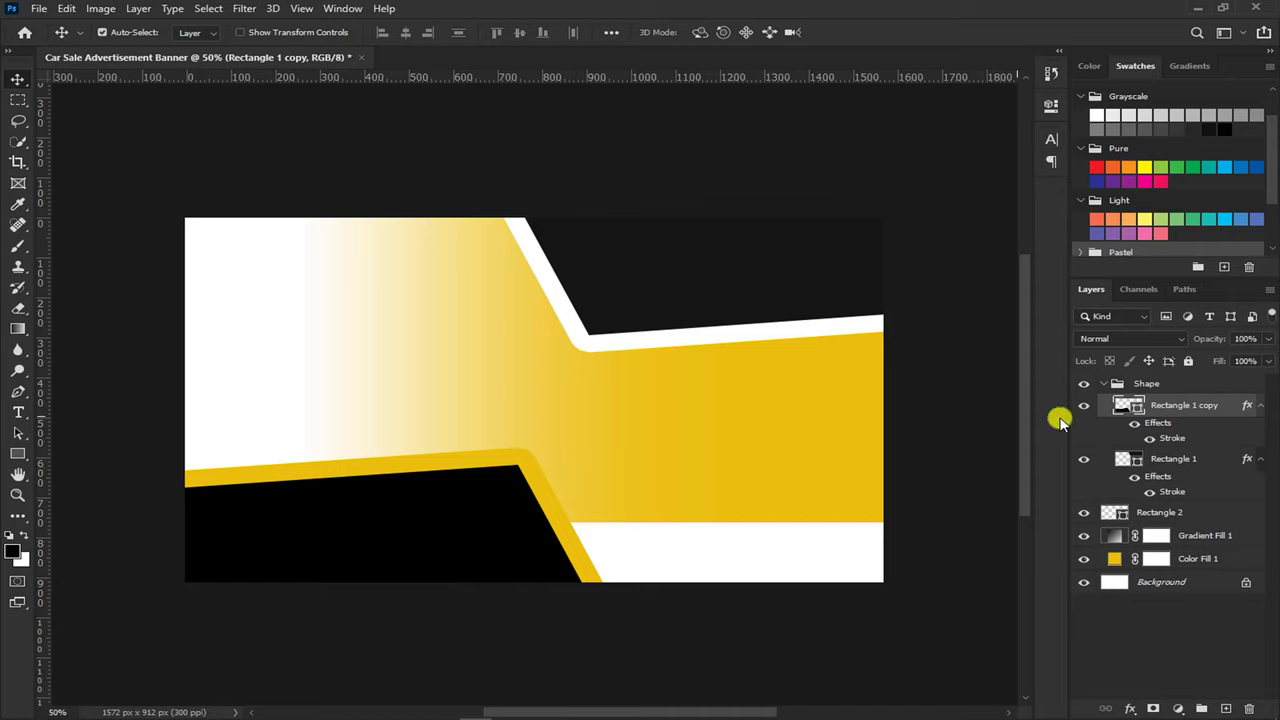
Collapse the Shape group and place-embed the SUV image kindpng_1965010
{"action": "left_click", "coordinate": [1102, 384]}
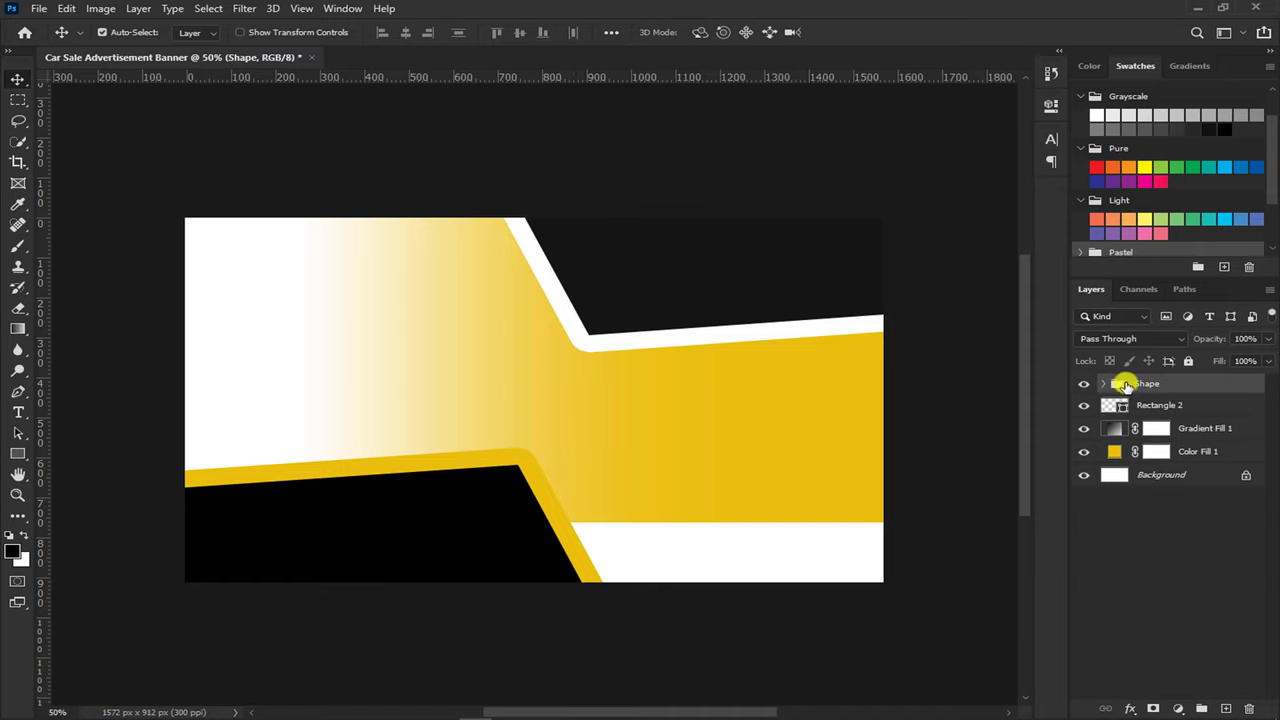
{"action": "left_click", "coordinate": [40, 9]}
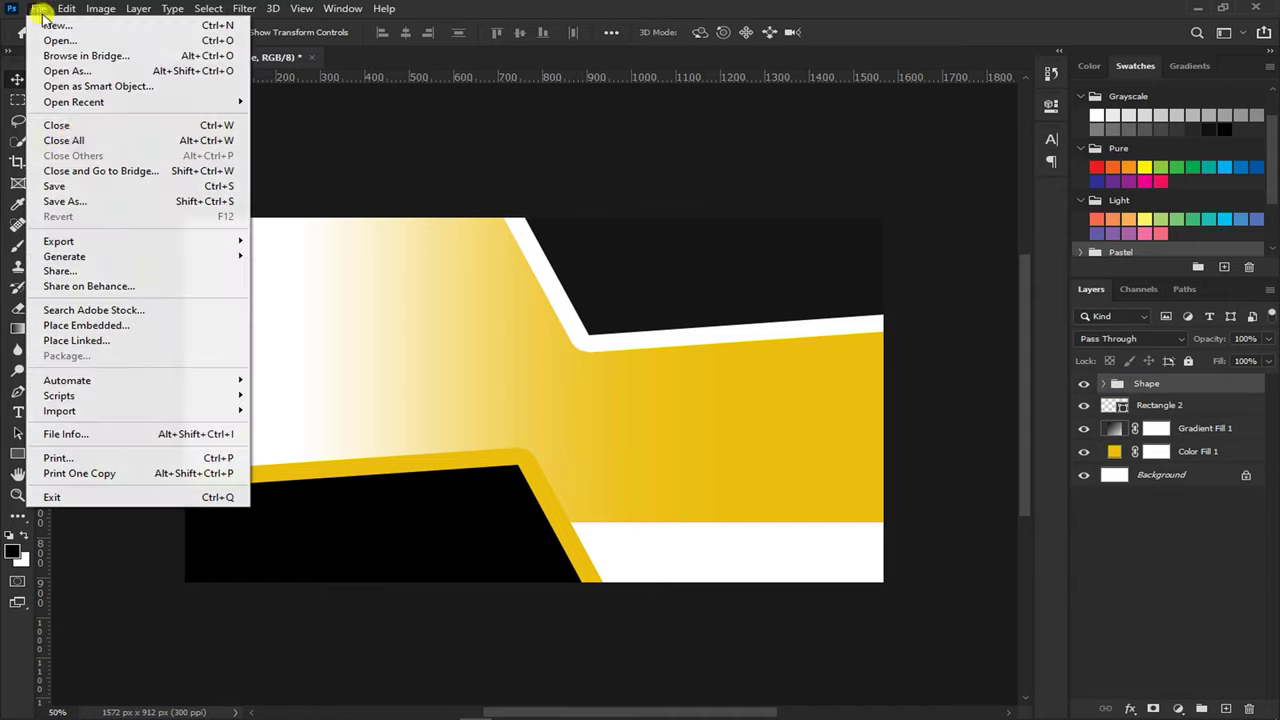
{"action": "left_click", "coordinate": [95, 333]}
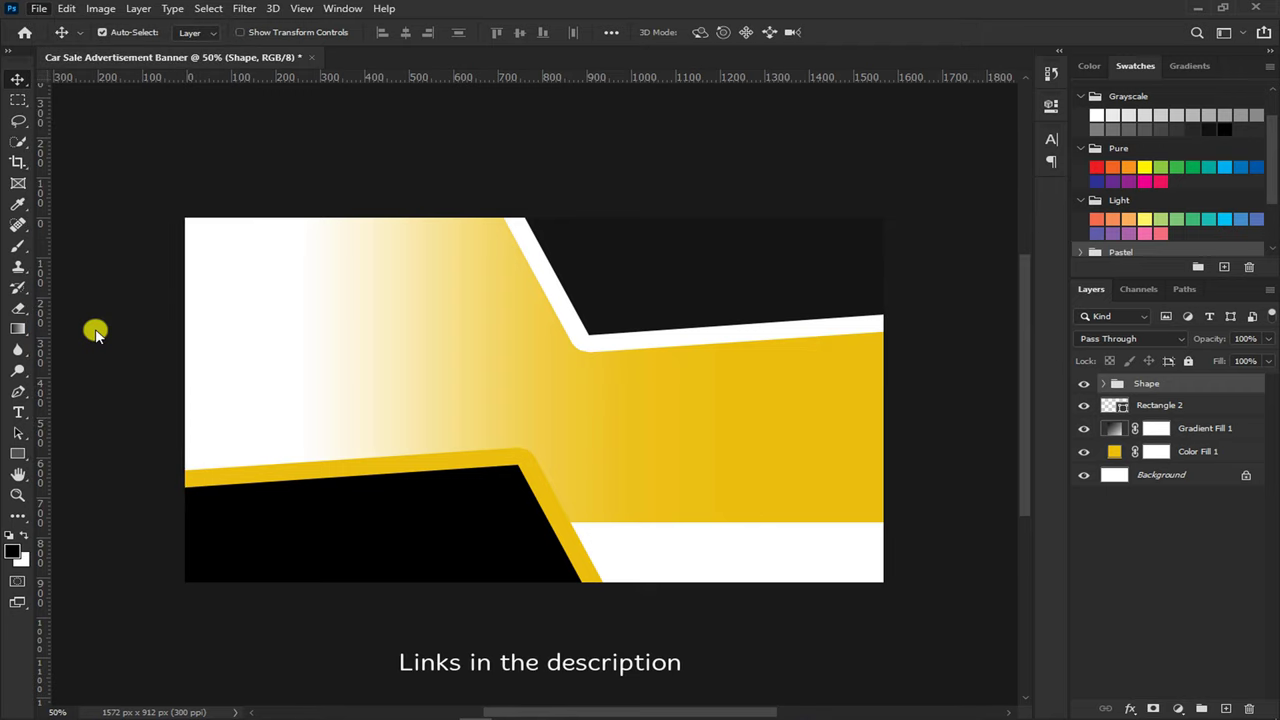
{"action": "left_click", "coordinate": [518, 345]}
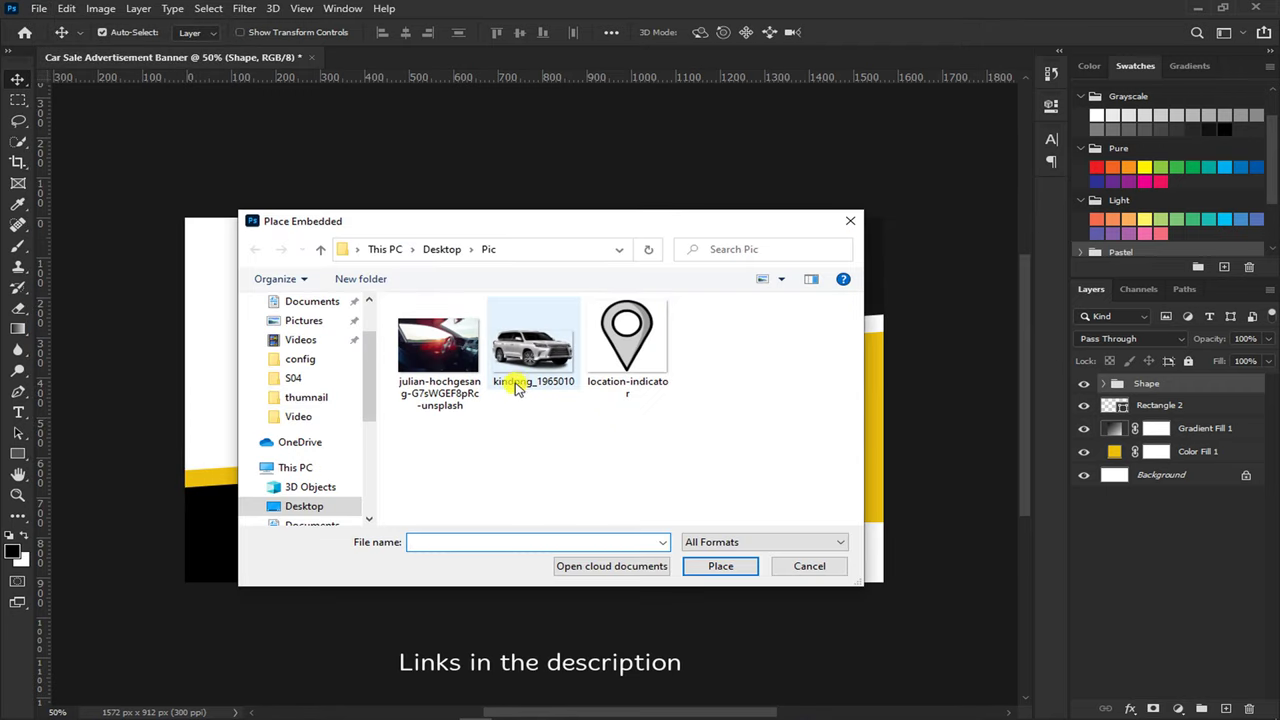
{"action": "left_click", "coordinate": [720, 566]}
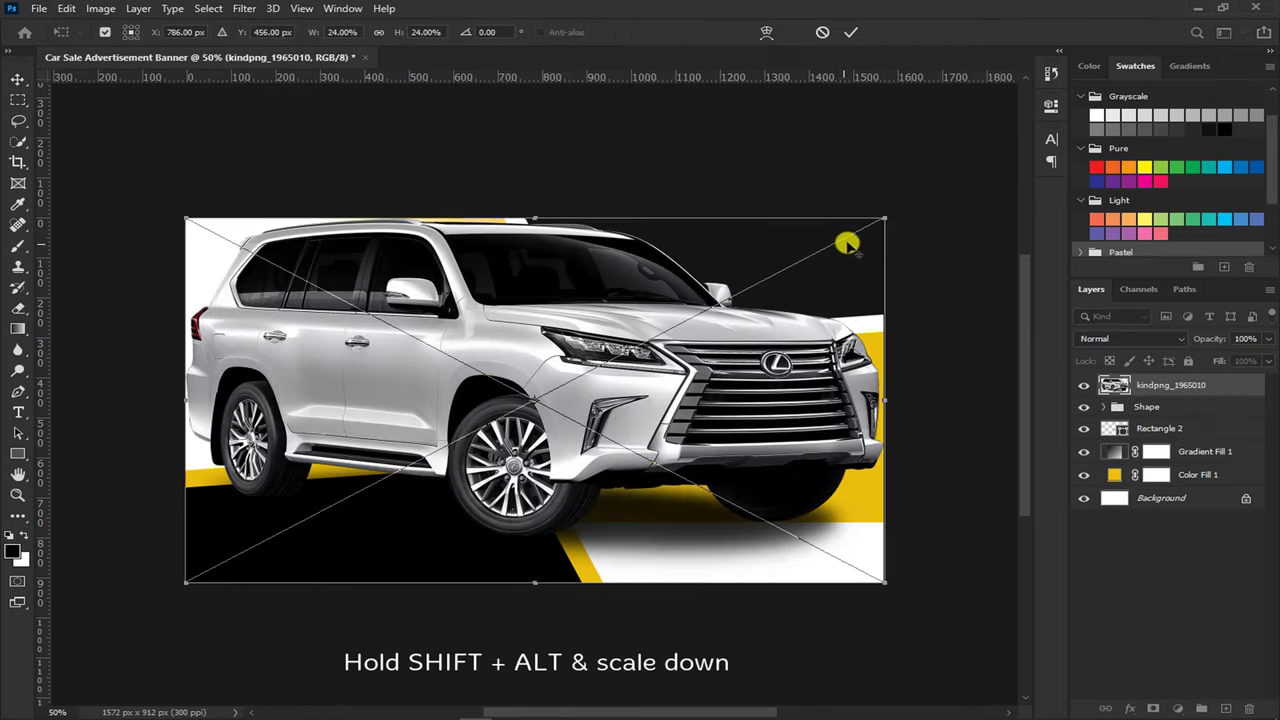
Scale the SUV to about 891 px wide and position it centrally on the banner
{"action": "left_click_drag", "start_coordinate": [886, 218], "coordinate": [786, 386]}
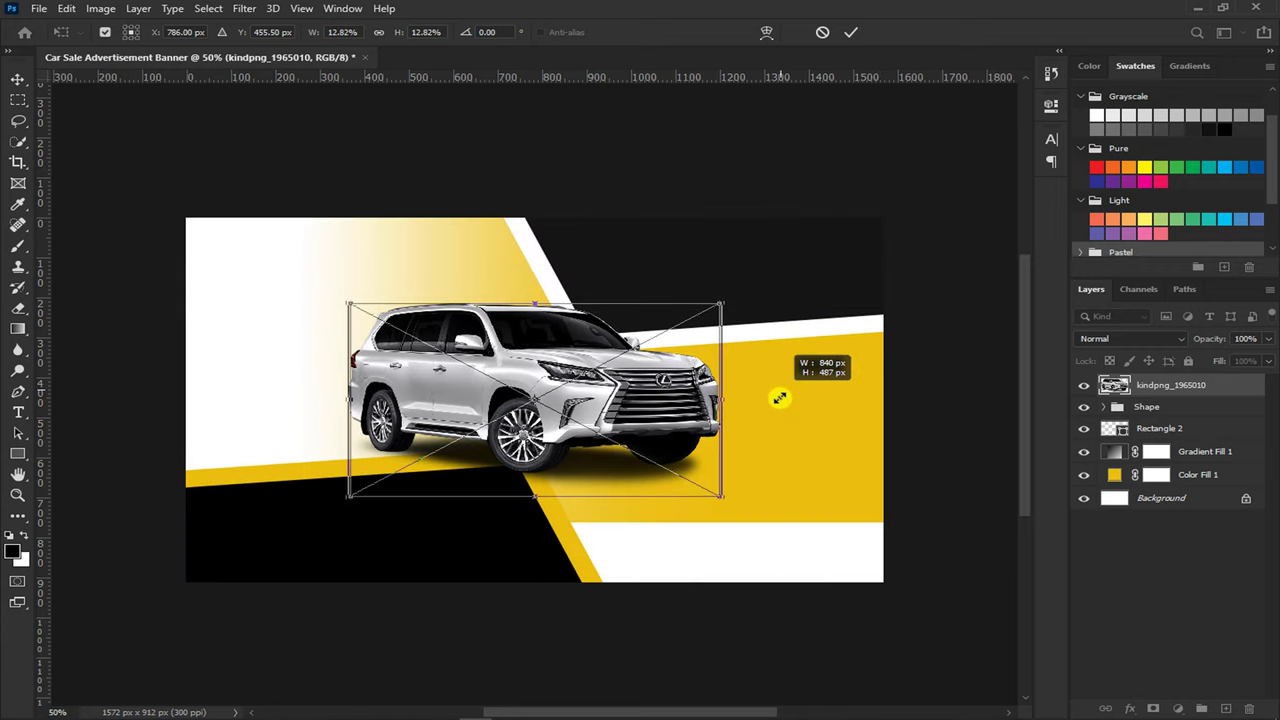
{"action": "left_click_drag", "start_coordinate": [600, 386], "coordinate": [614, 406]}
{"action": "key", "text": "ctrl+plus"}
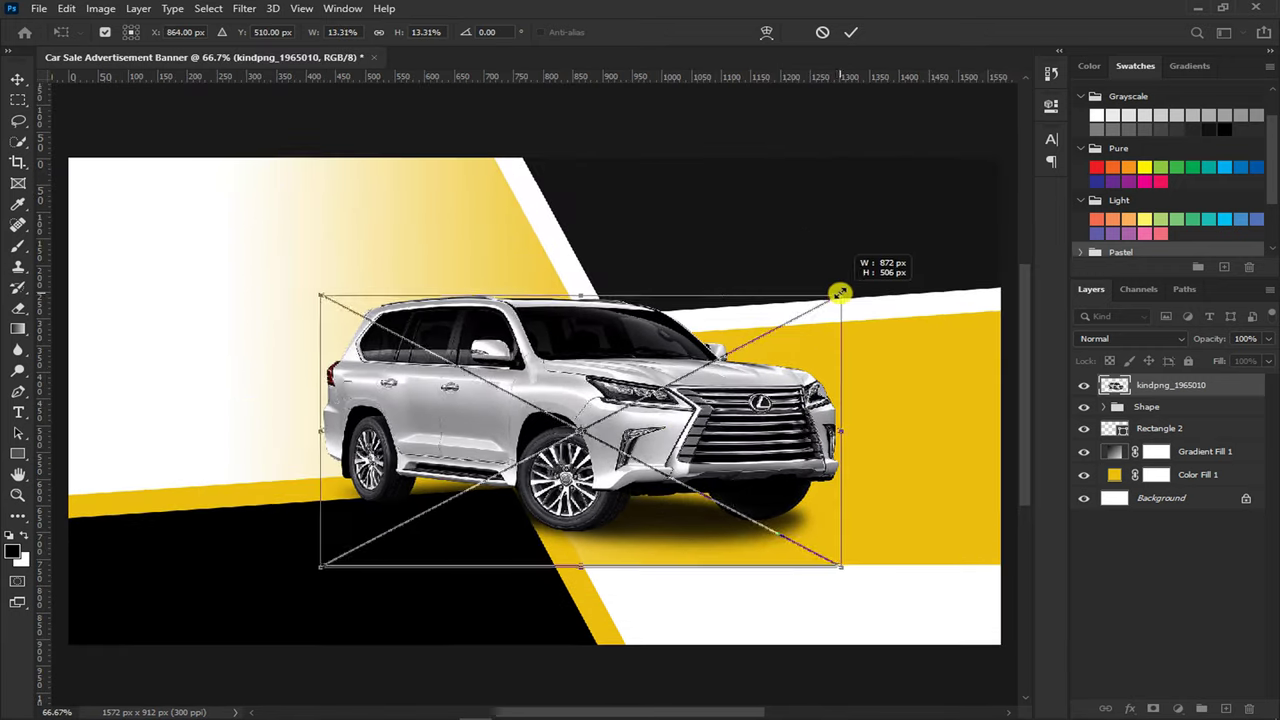
{"action": "left_click_drag", "start_coordinate": [803, 270], "coordinate": [860, 288]}
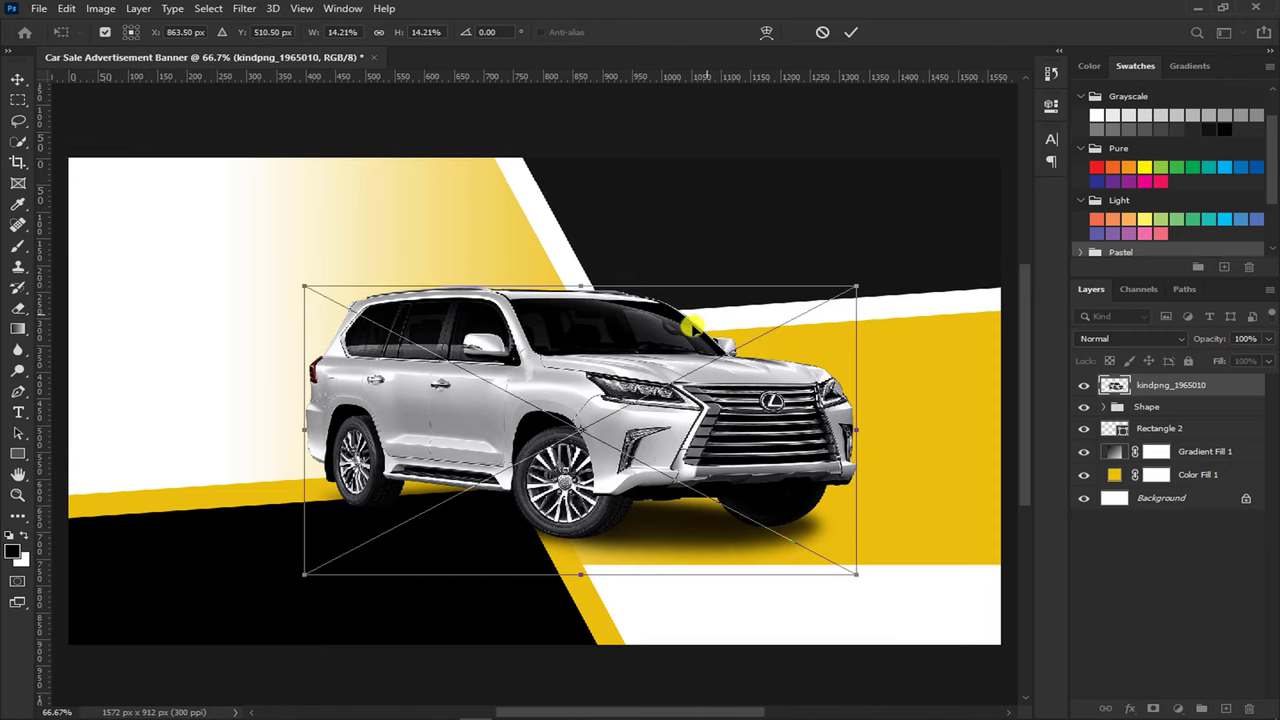
{"action": "key", "text": "Return"}
Nudge the black lower-left shape down two steps and shift the SUV slightly left
{"action": "left_click", "coordinate": [345, 557]}
{"action": "key", "text": "Down"}
{"action": "key", "text": "Down"}
{"action": "key", "text": "Down"}
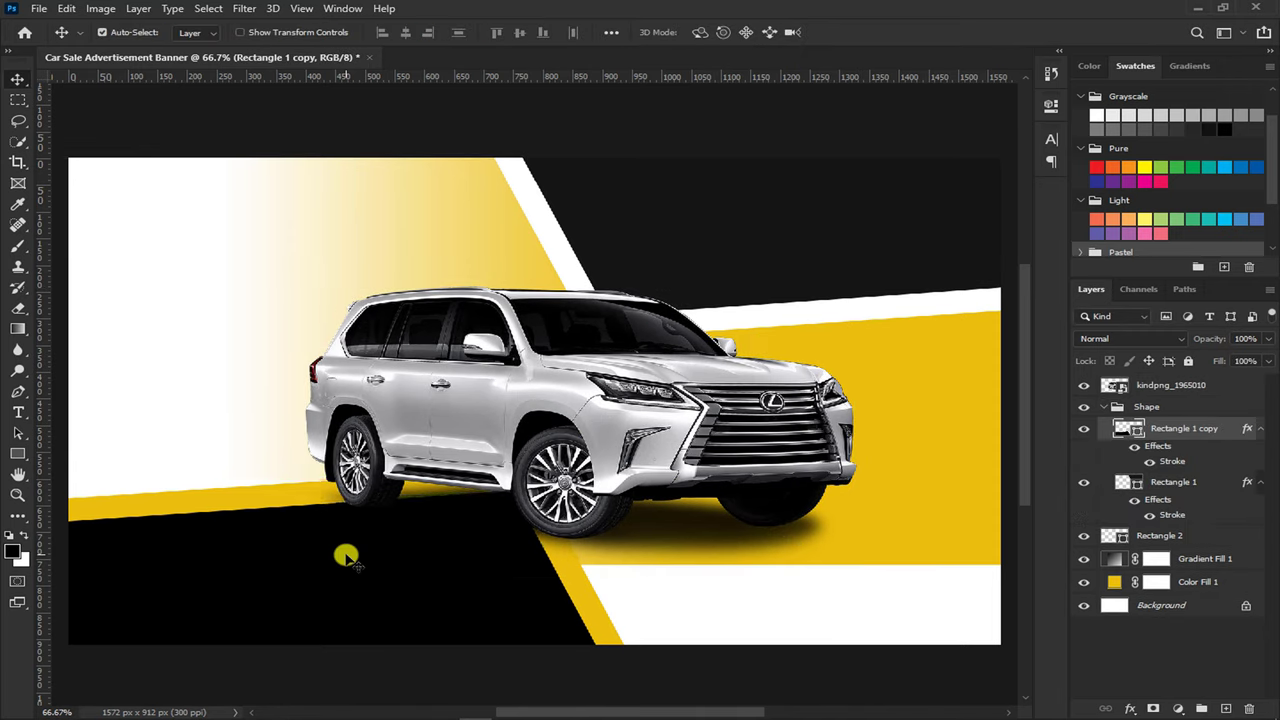
{"action": "key", "text": "Down"}
{"action": "key", "text": "Down"}
{"action": "key", "text": "Down"}
{"action": "key", "text": "Down"}
{"action": "key", "text": "Down"}
{"action": "key", "text": "Down"}
{"action": "key", "text": "Down"}
{"action": "key", "text": "Down"}
{"action": "key", "text": "Down"}
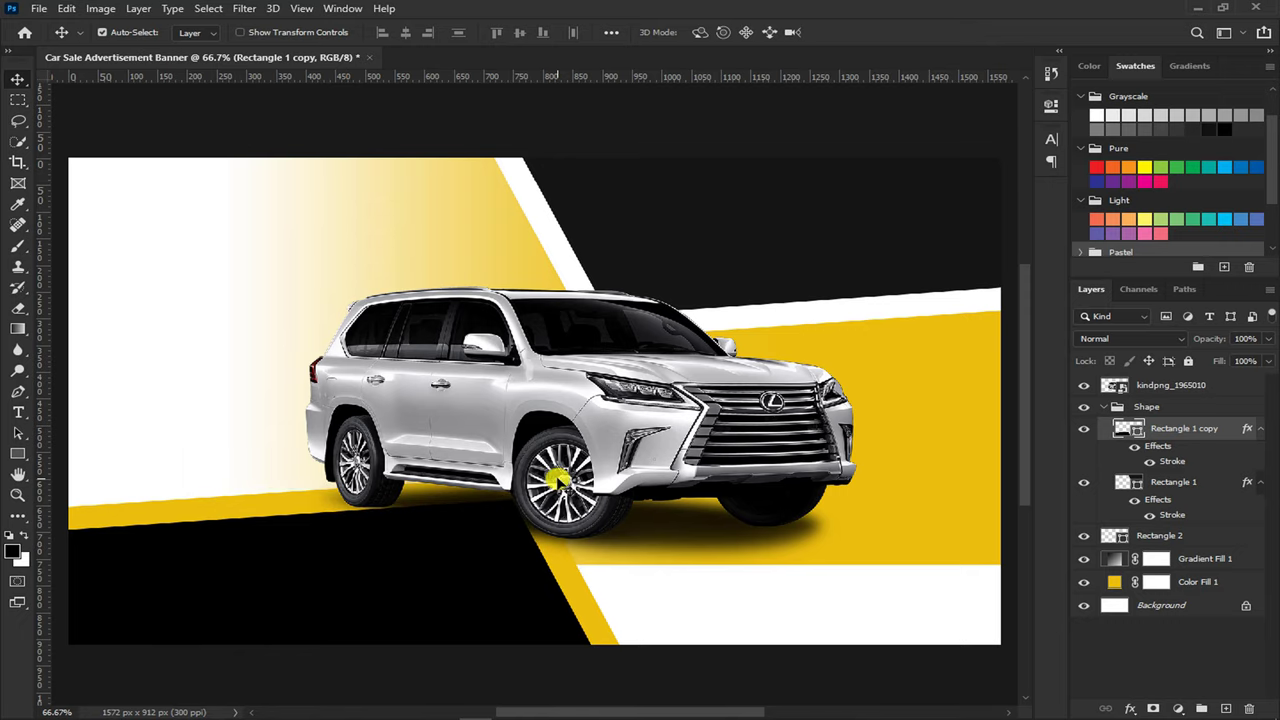
{"action": "left_click_drag", "start_coordinate": [560, 482], "coordinate": [547, 478]}
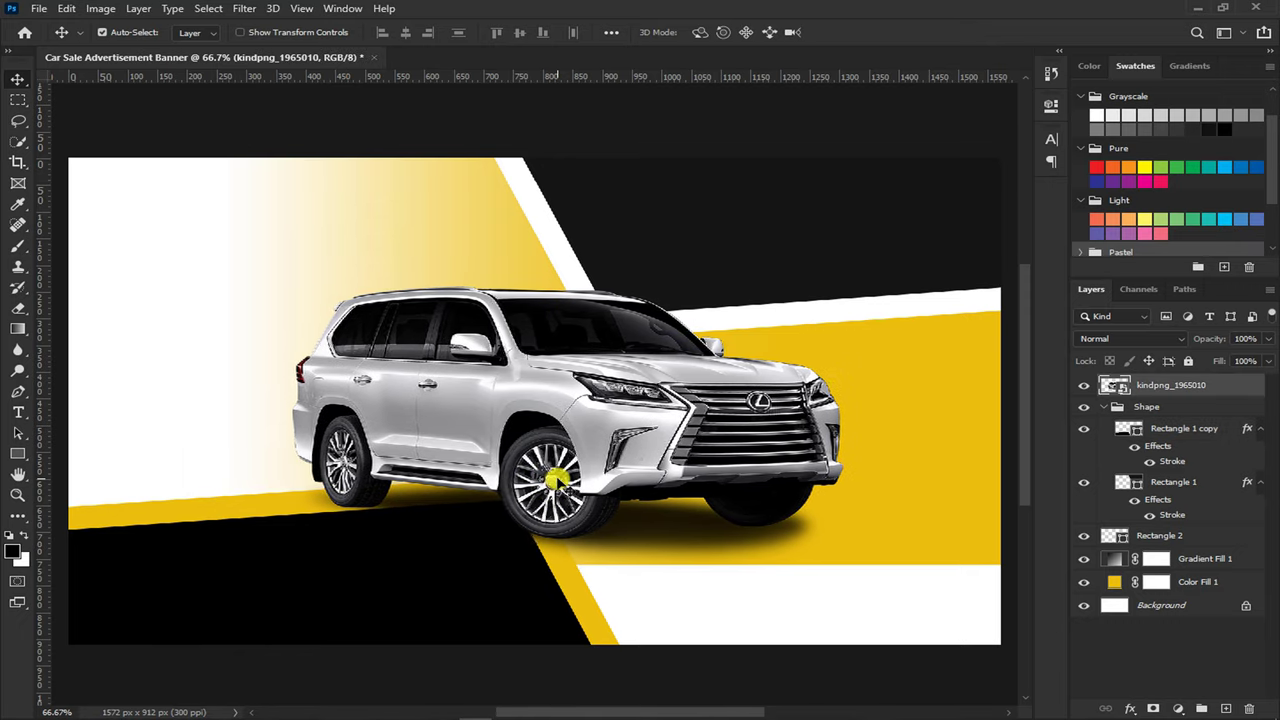
{"action": "key", "text": "ctrl+minus"}
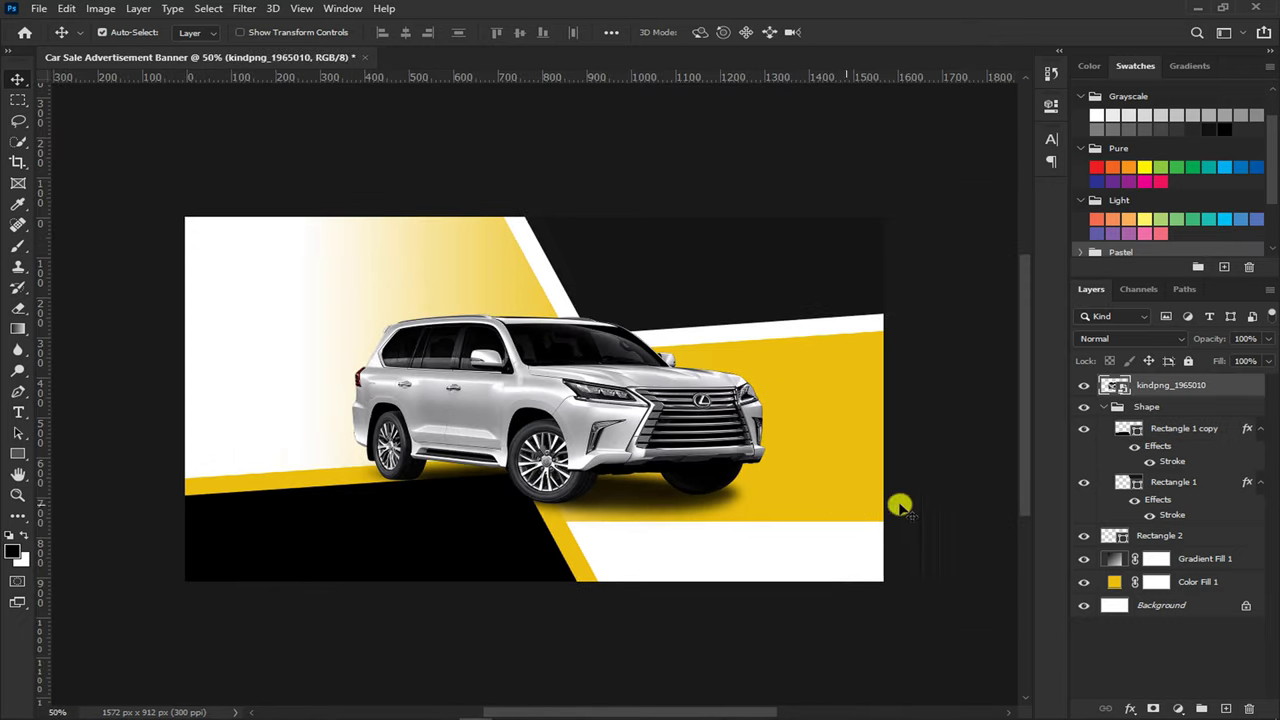
Begin embedding another image above the Gradient Fill 1 layer
{"action": "left_click", "coordinate": [1190, 558]}
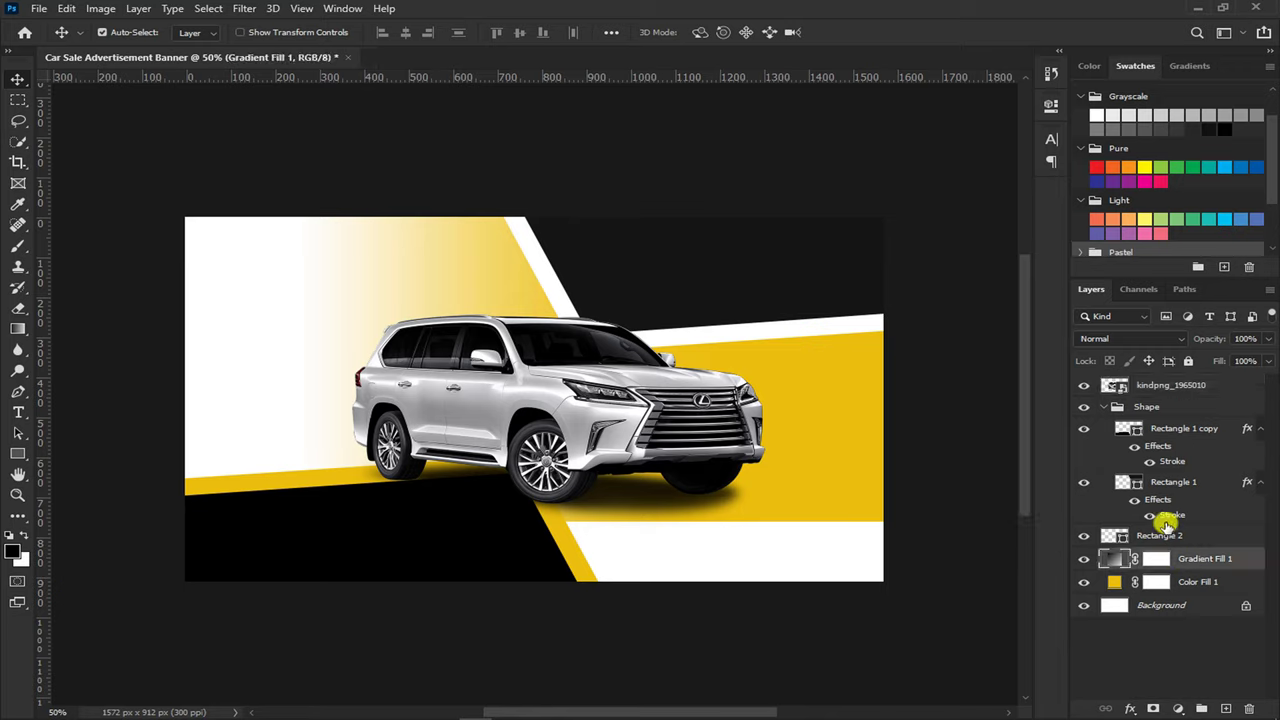
{"action": "left_click", "coordinate": [38, 10]}
{"action": "left_click", "coordinate": [119, 325]}
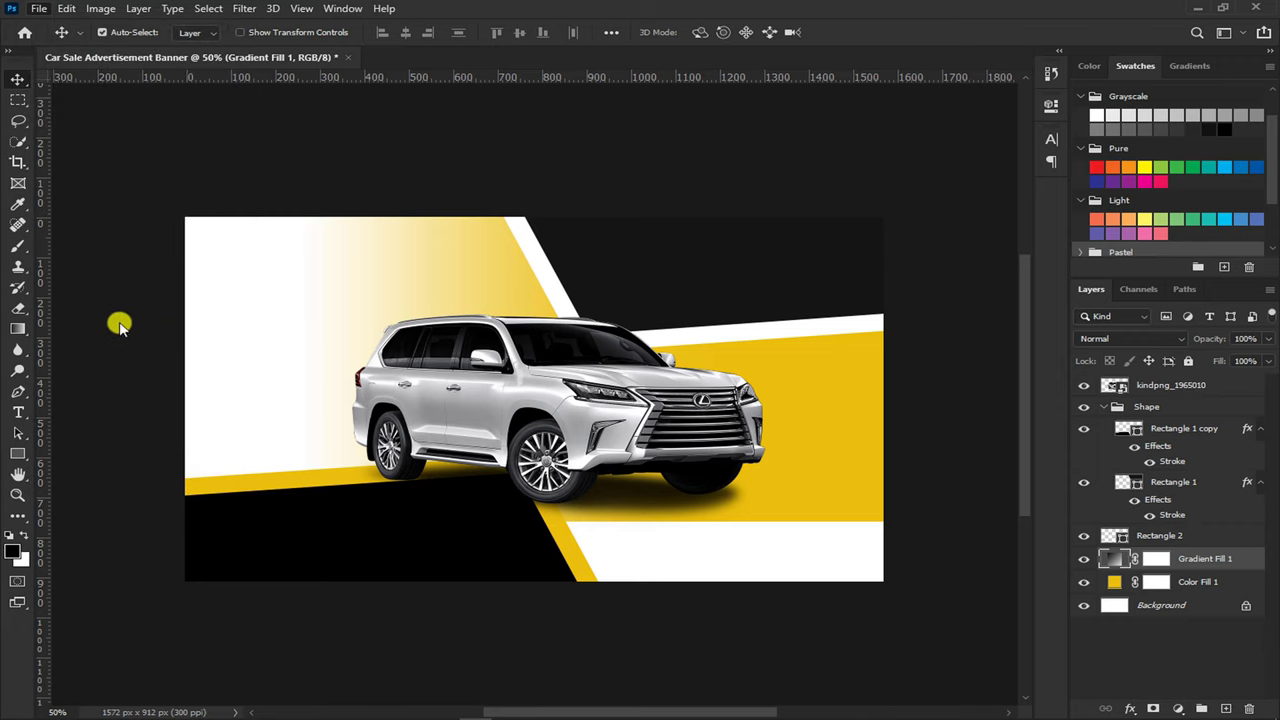
Place the car interior photo and move it to the banner's upper left
{"action": "left_click", "coordinate": [476, 364]}
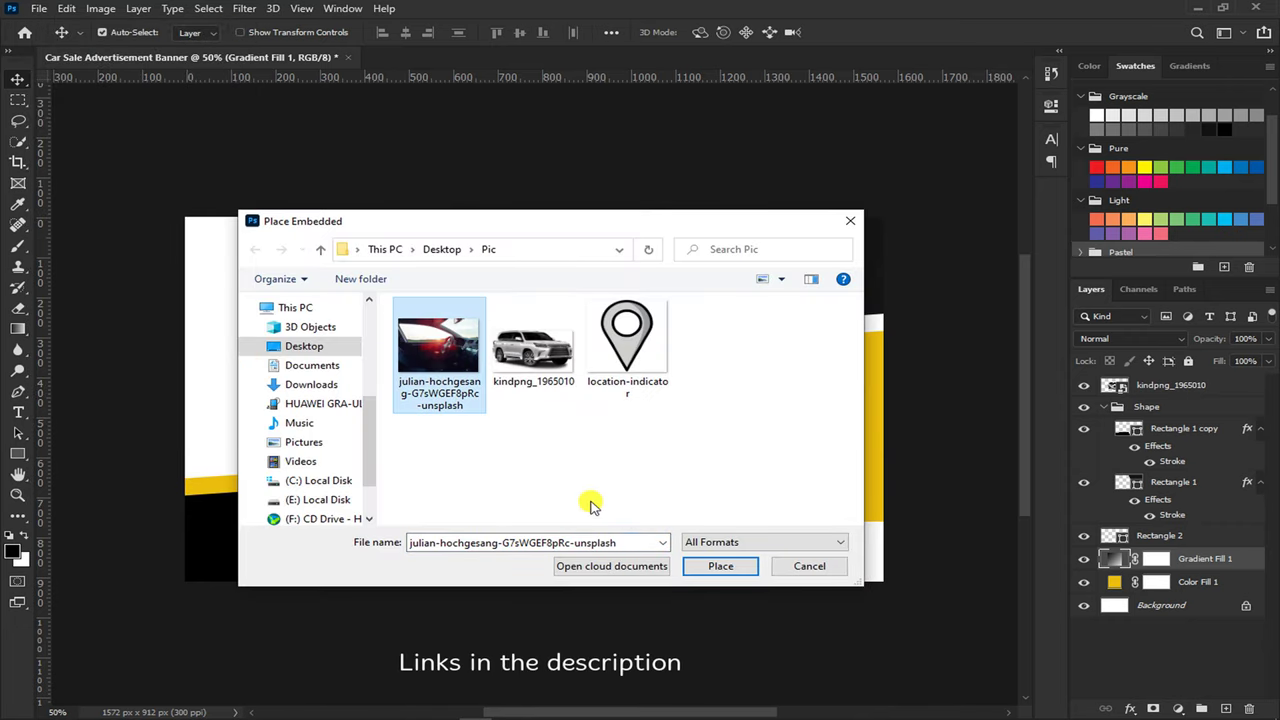
{"action": "left_click", "coordinate": [705, 564]}
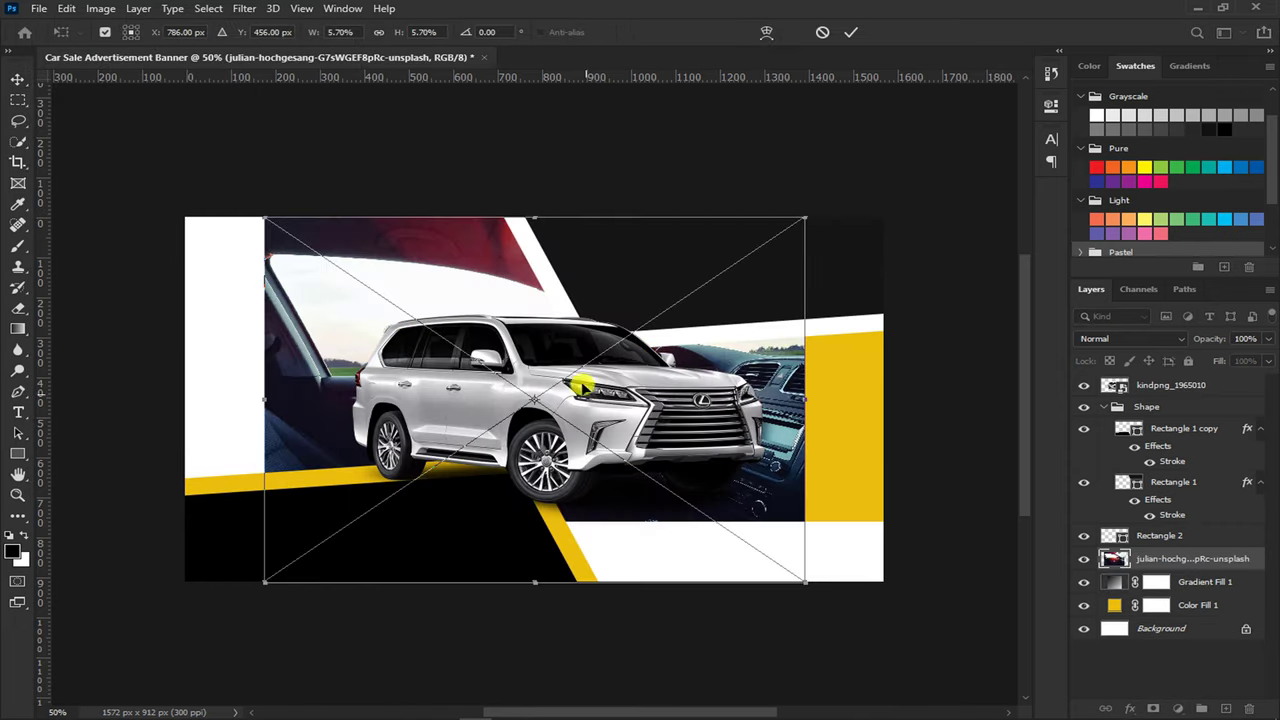
{"action": "mouse_move", "coordinate": [455, 288]}
{"action": "left_mouse_down"}
{"action": "mouse_move", "coordinate": [283, 235]}
{"action": "mouse_move", "coordinate": [286, 212]}
{"action": "left_mouse_up"}
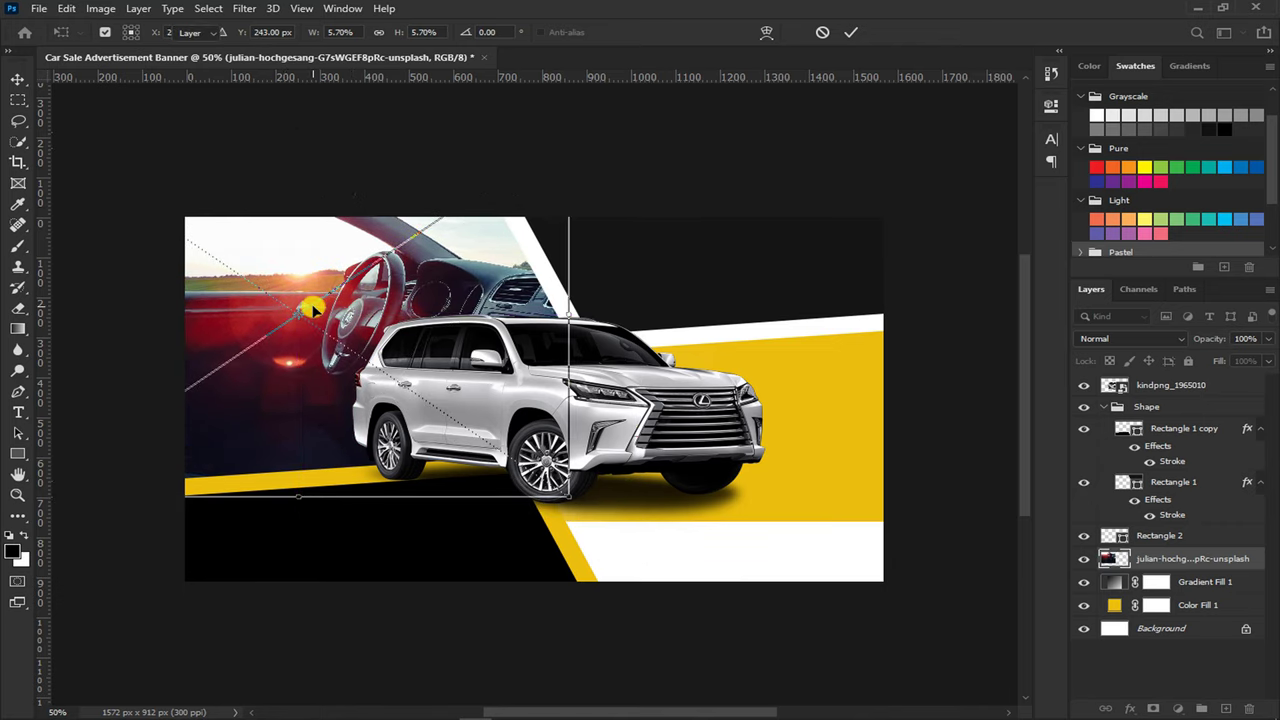
{"action": "key", "text": "Return"}
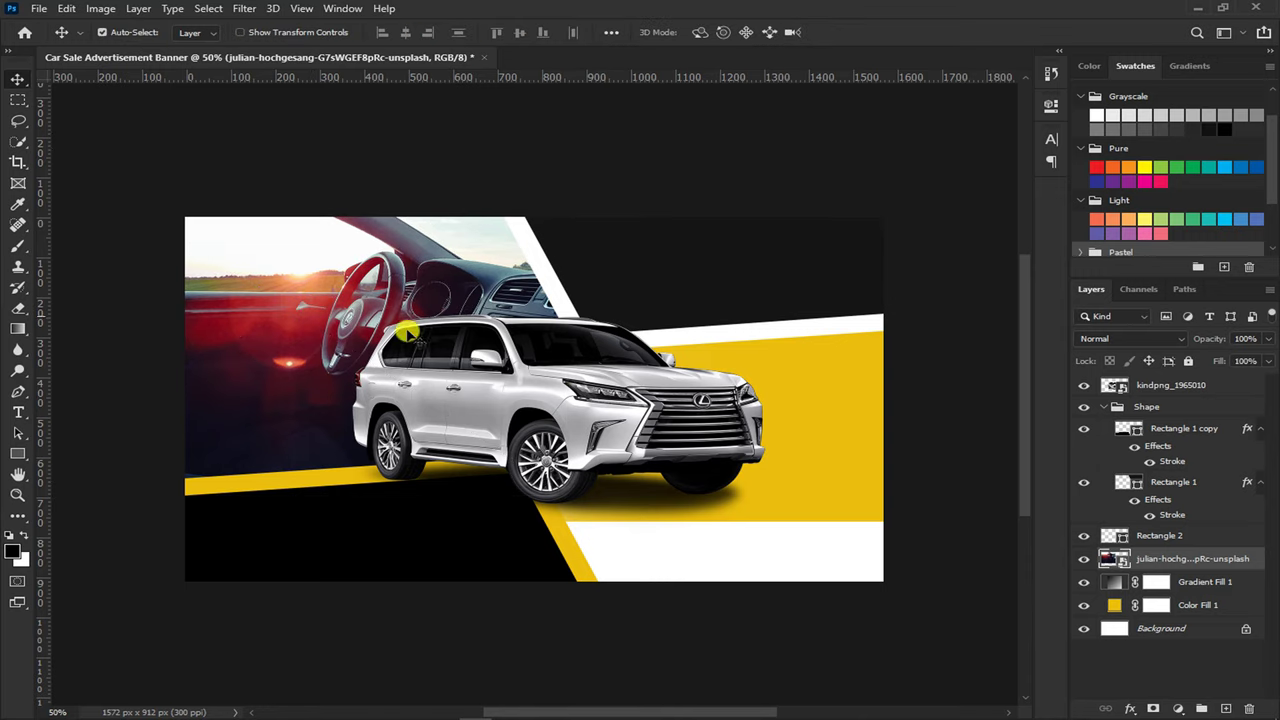
Blend the interior photo in Luminosity mode at 50% opacity and nudge it into position
{"action": "left_click", "coordinate": [1153, 343]}
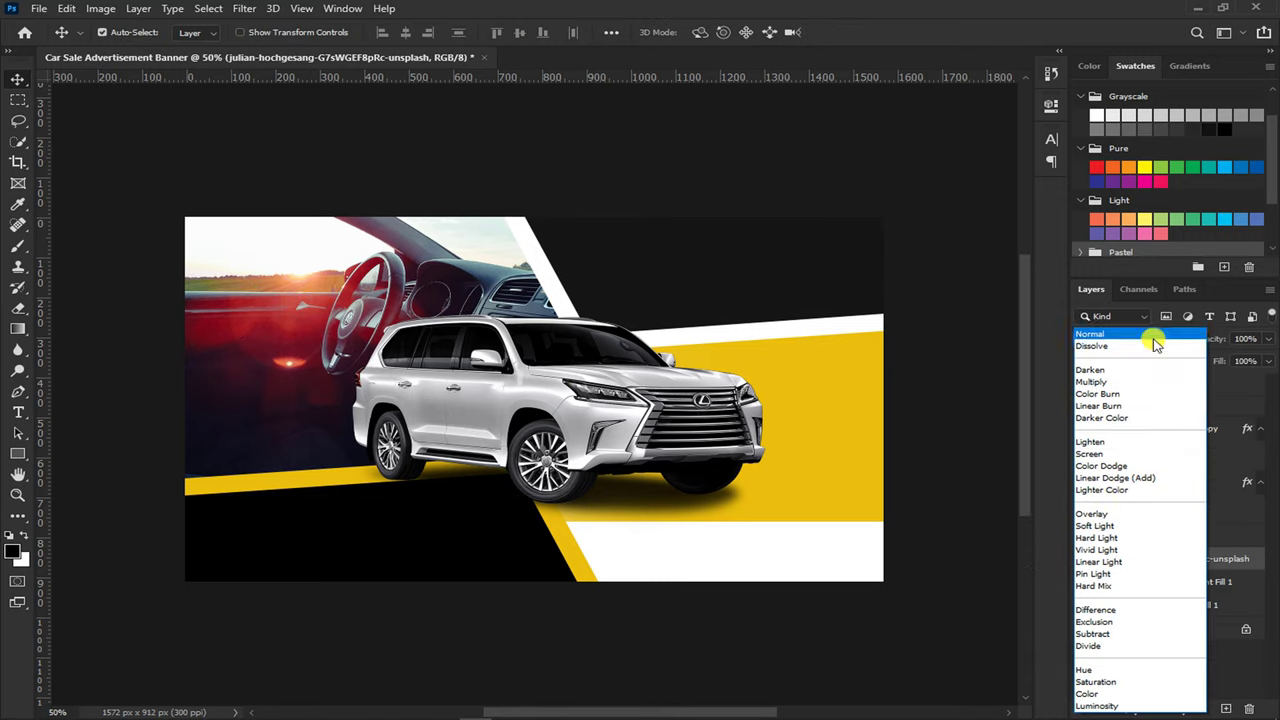
{"action": "left_click", "coordinate": [1118, 706]}
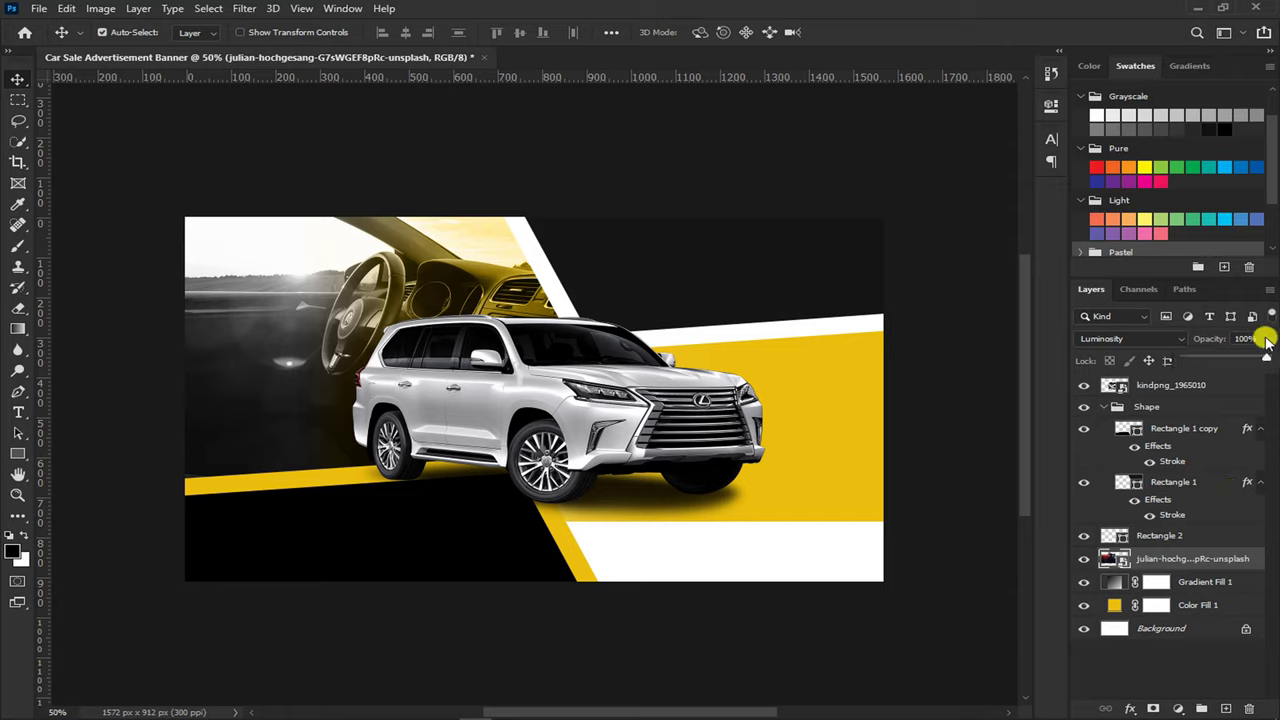
{"action": "key", "text": "Return"}
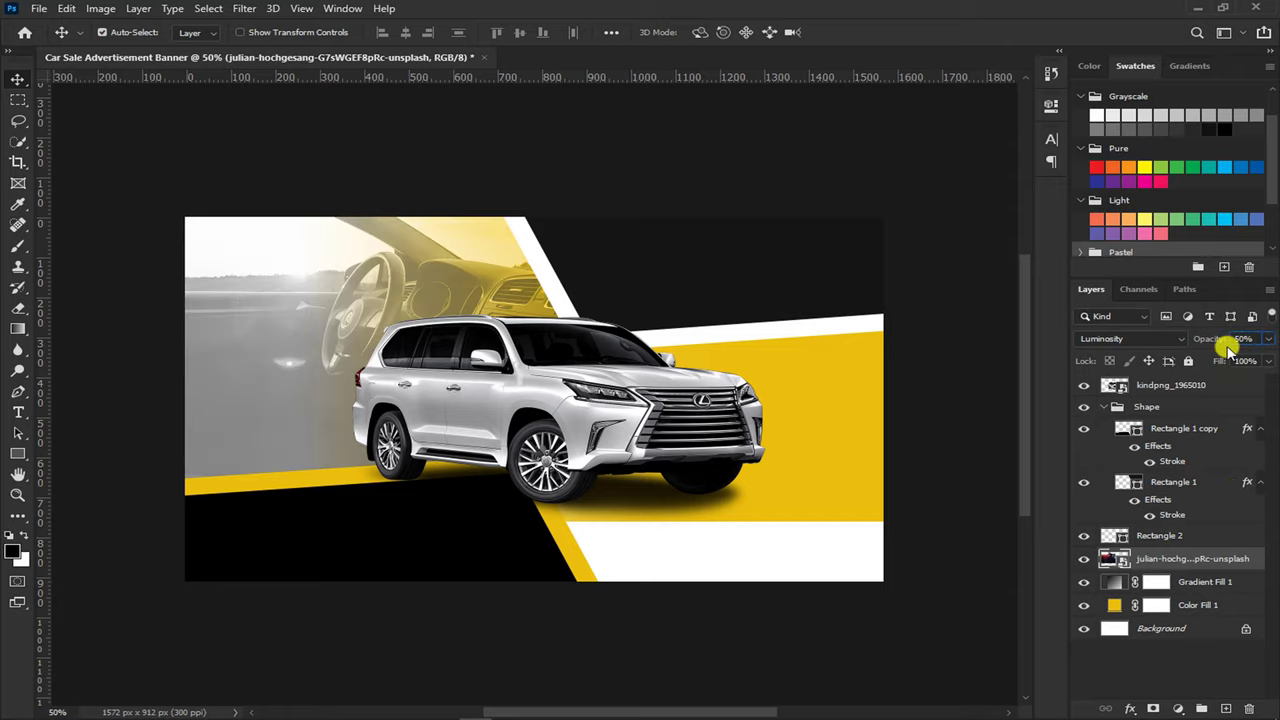
{"action": "key", "text": "shift+Right"}
{"action": "key", "text": "shift+Down"}
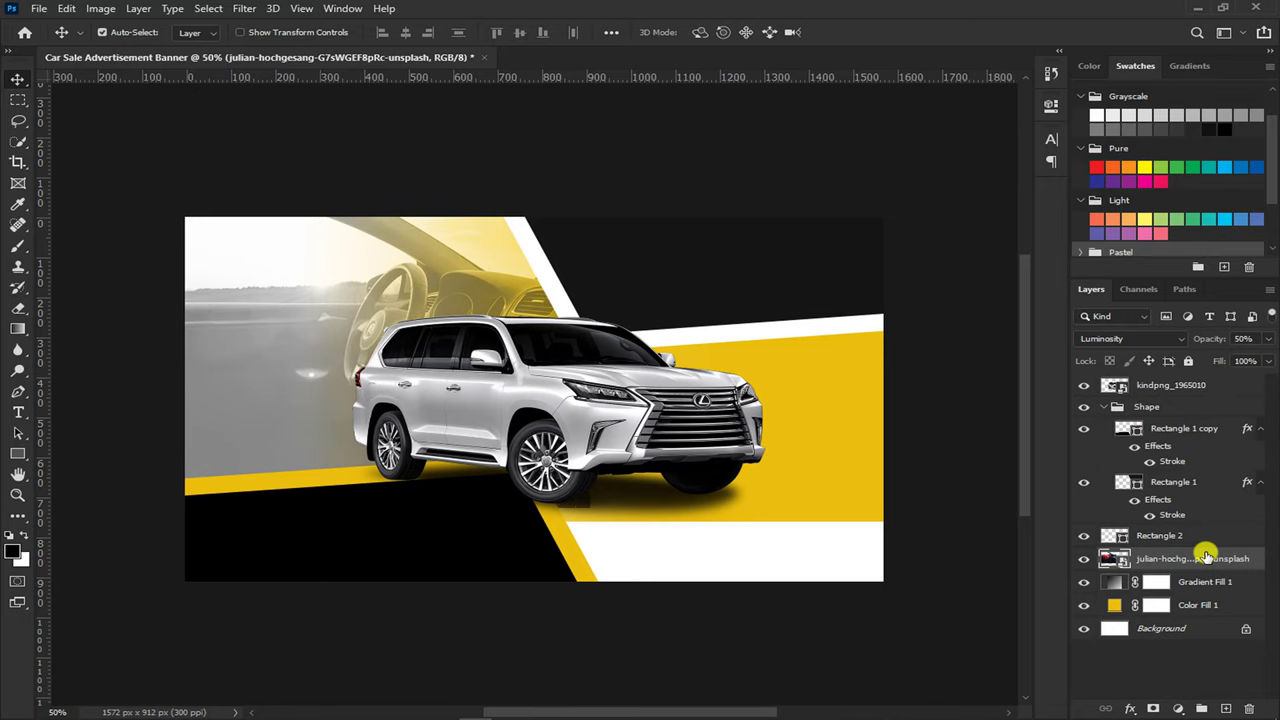
{"action": "key", "text": "ctrl+plus"}
{"action": "key", "text": "ctrl+plus"}
{"action": "key", "text": "ctrl+minus"}
{"action": "left_click_drag", "start_coordinate": [765, 712], "coordinate": [709, 706]}
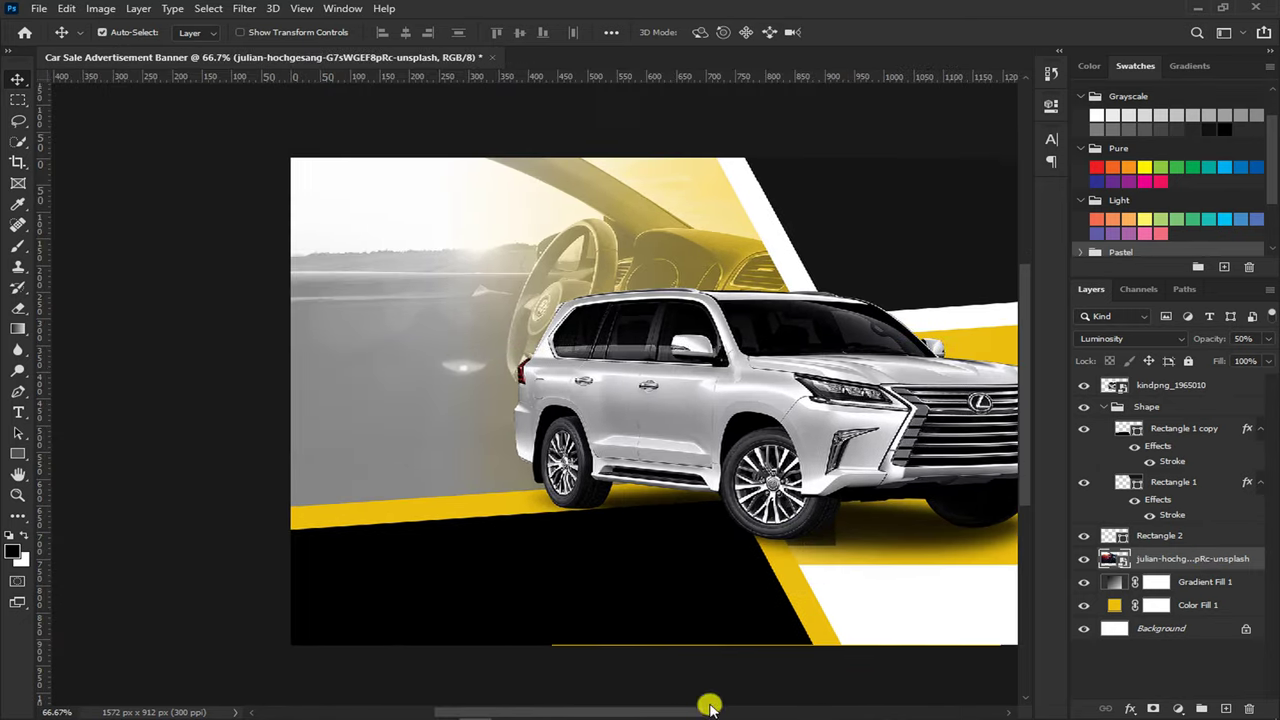
Create a new group above the kindpng SUV layer and zoom in to 100%
{"action": "left_click", "coordinate": [1163, 384]}
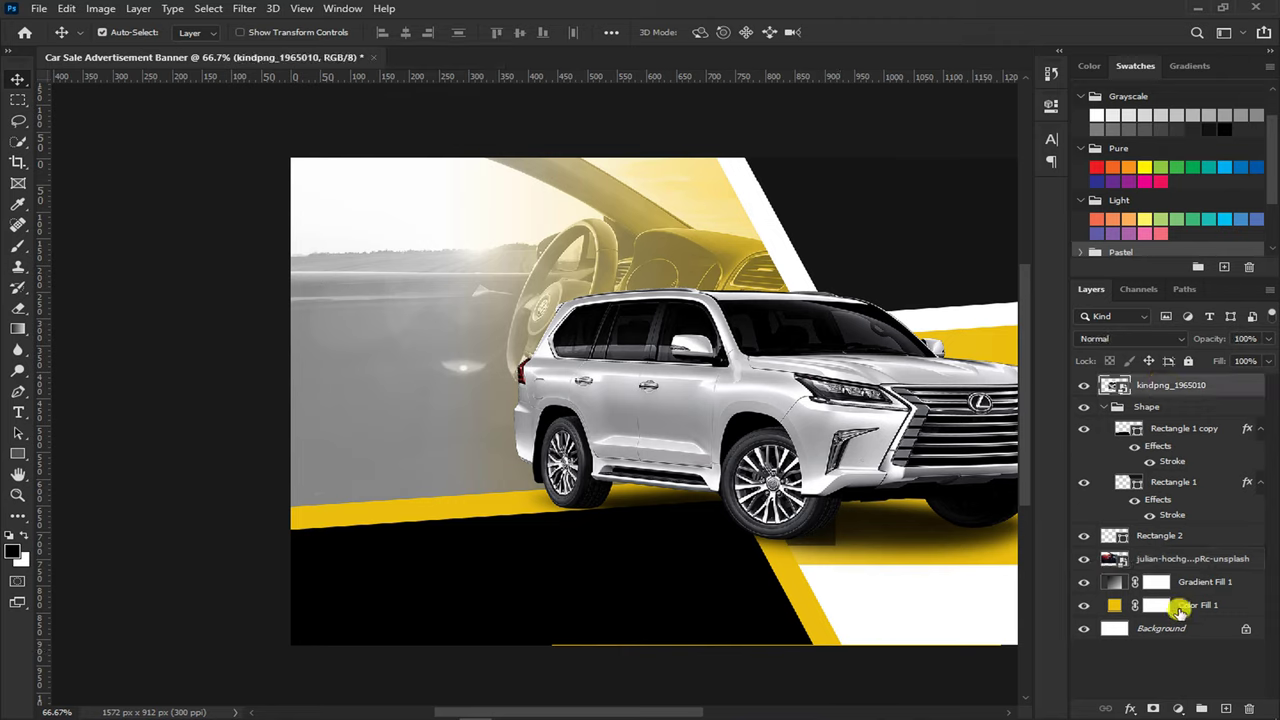
{"action": "left_click", "coordinate": [1197, 707]}
{"action": "type", "text": "Text"}
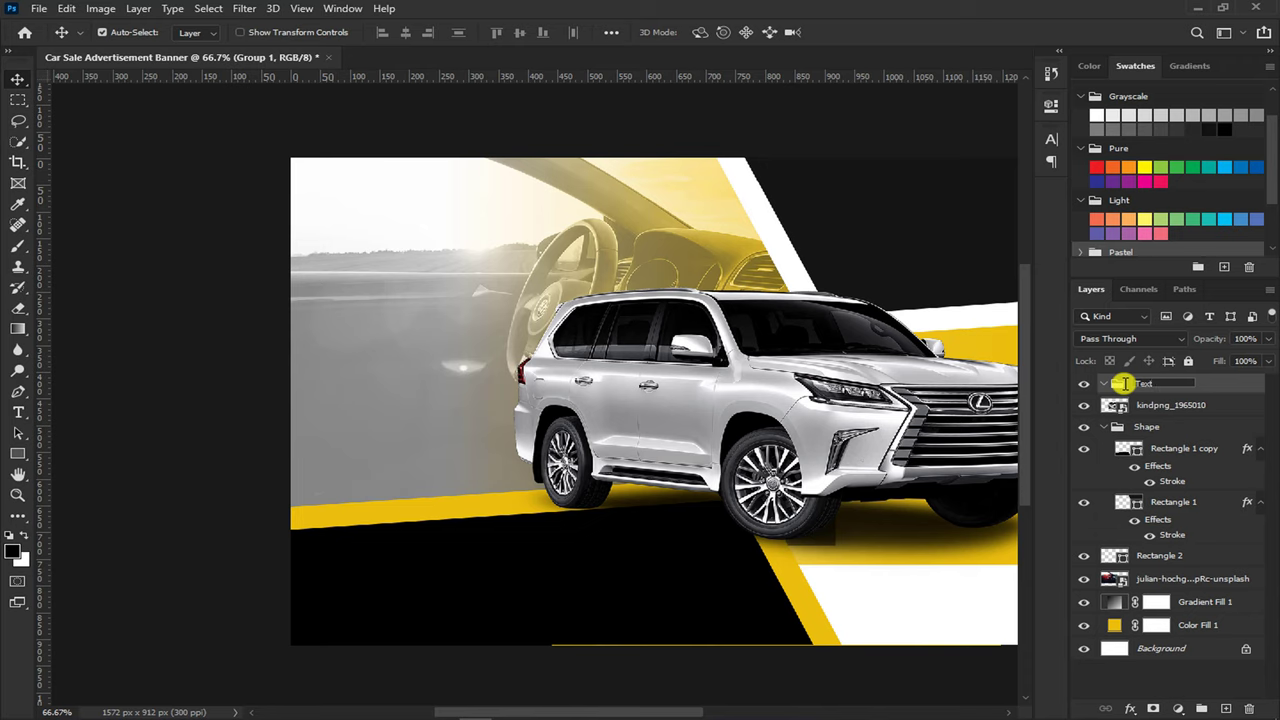
{"action": "key", "text": "ctrl+plus"}
{"action": "scroll", "coordinate": [1000, 400], "scroll_direction": "up", "scroll_amount": 3}
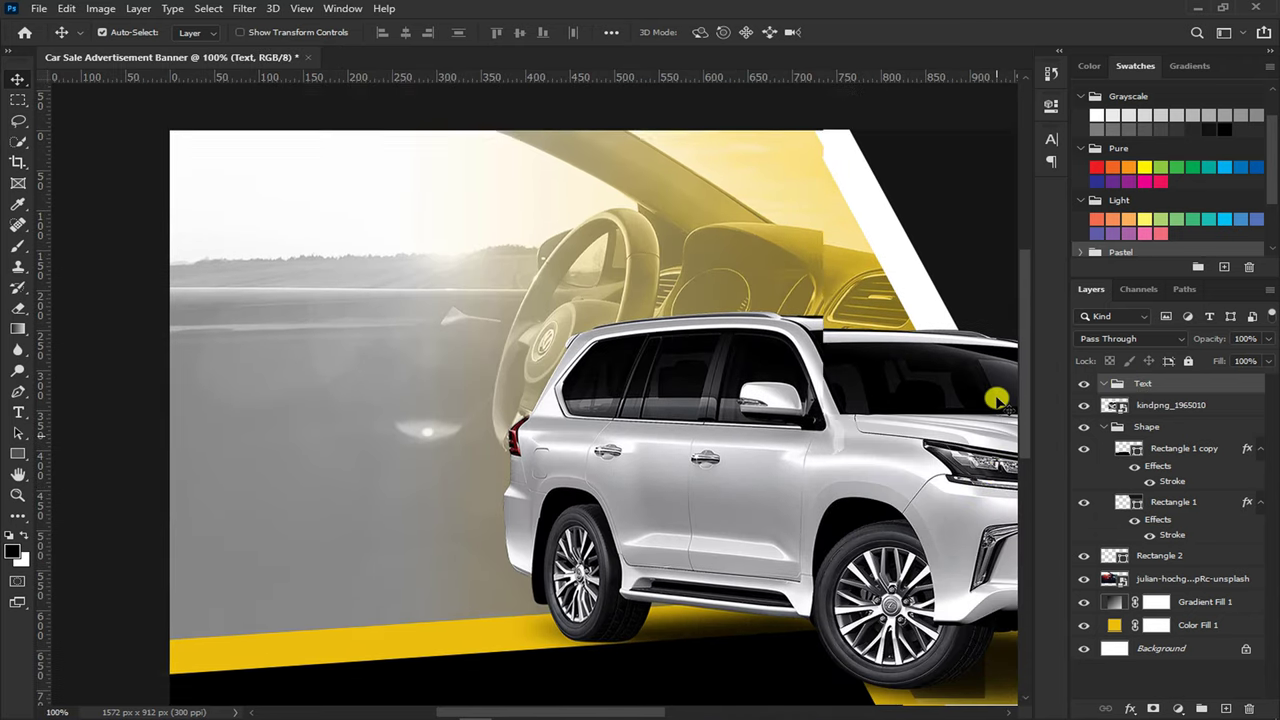
Type a black 'DREAM CAR' headline at the upper left and shift it right
{"action": "left_click", "coordinate": [20, 412]}
{"action": "left_click", "coordinate": [718, 33]}
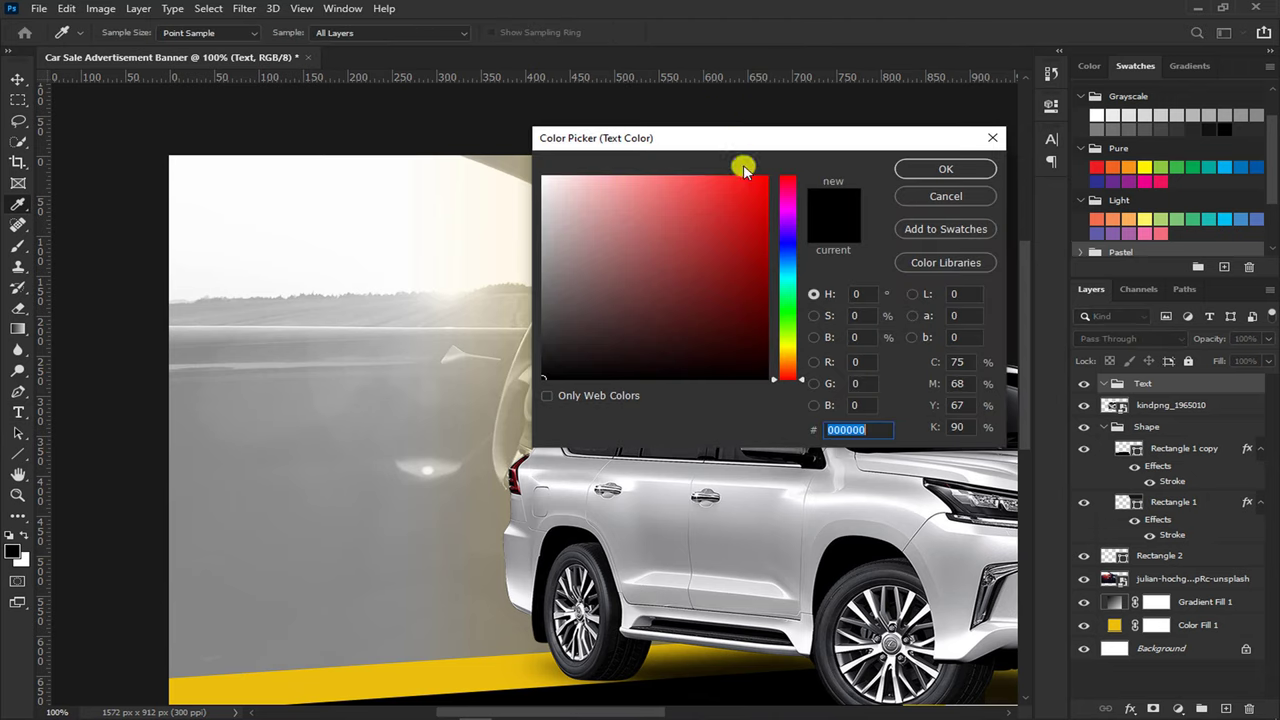
{"action": "left_click", "coordinate": [952, 167]}
{"action": "left_click", "coordinate": [354, 290]}
{"action": "type", "text": "D"}
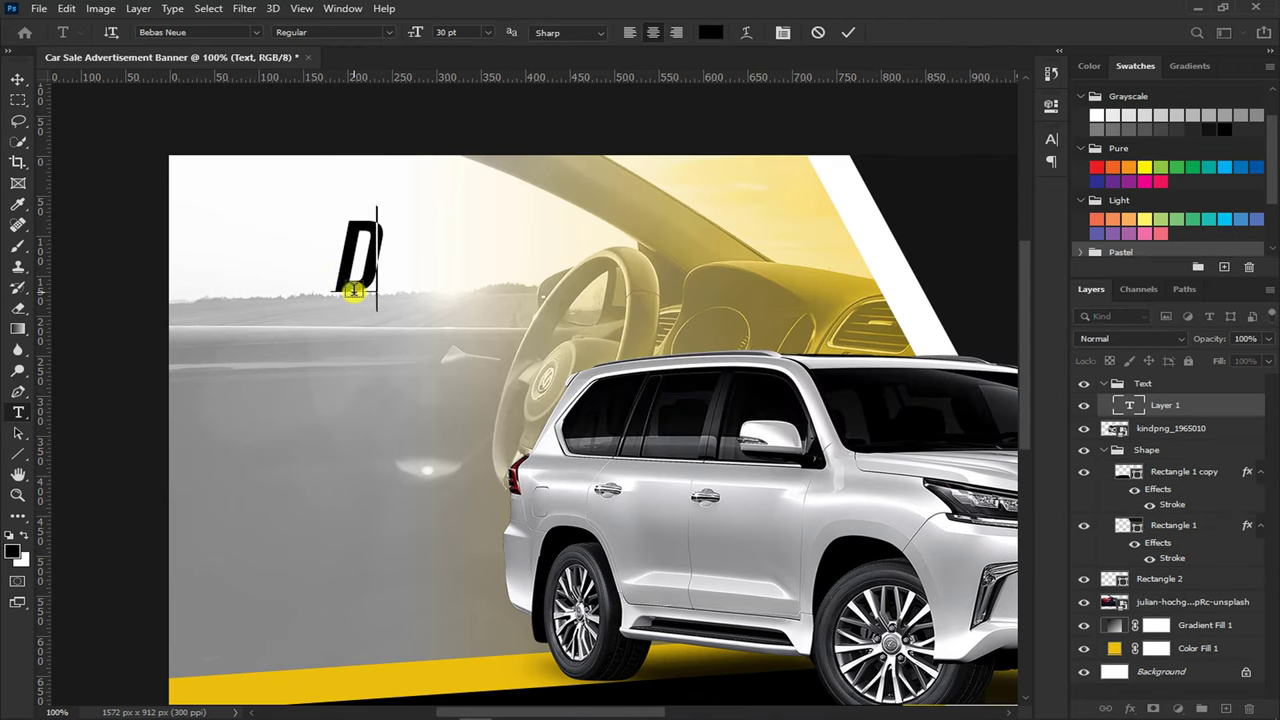
{"action": "type", "text": "REAM CAR"}
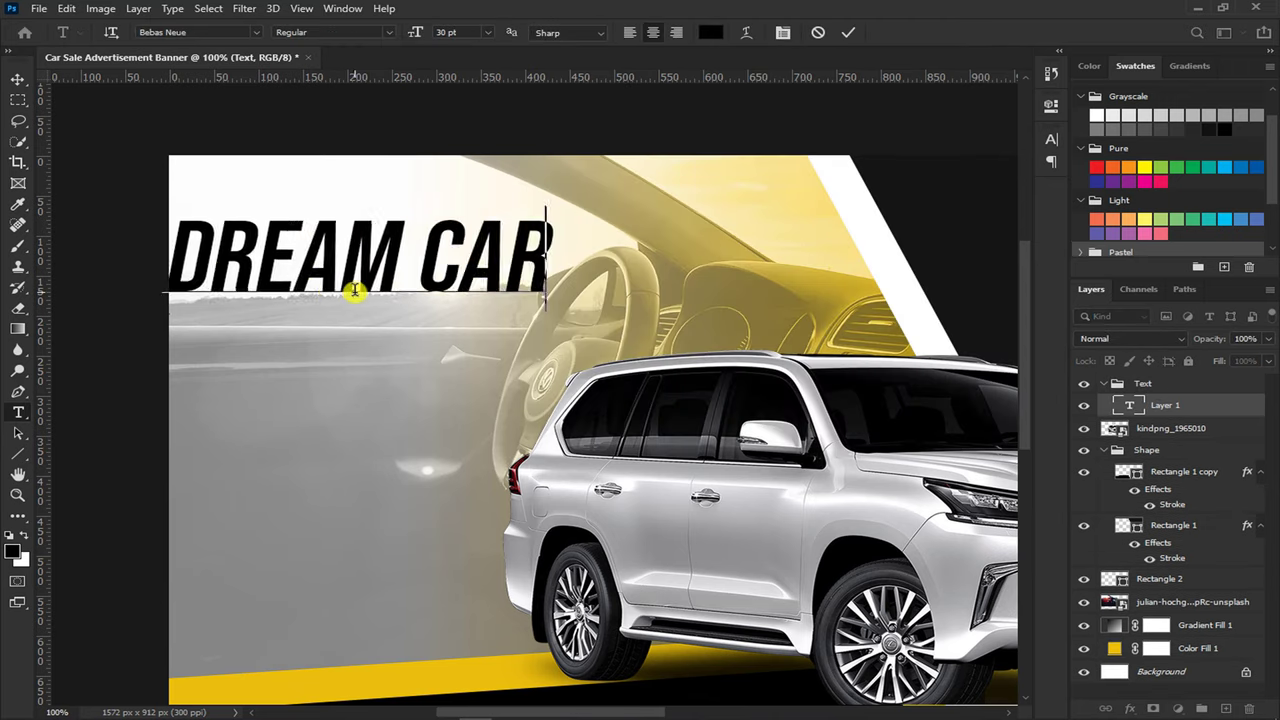
{"action": "left_click", "coordinate": [848, 33]}
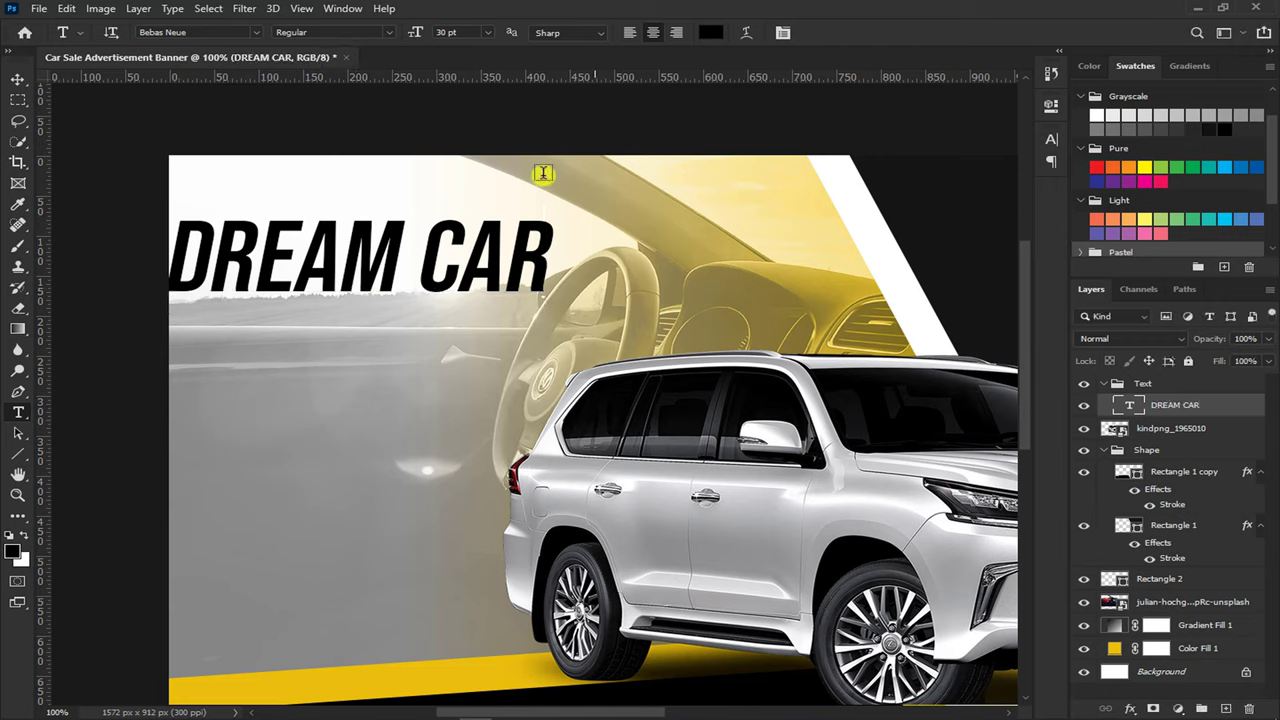
{"action": "key", "text": "v"}
{"action": "mouse_move", "coordinate": [468, 260]}
{"action": "left_mouse_down"}
{"action": "mouse_move", "coordinate": [598, 262]}
{"action": "mouse_move", "coordinate": [575, 260]}
{"action": "left_mouse_up"}
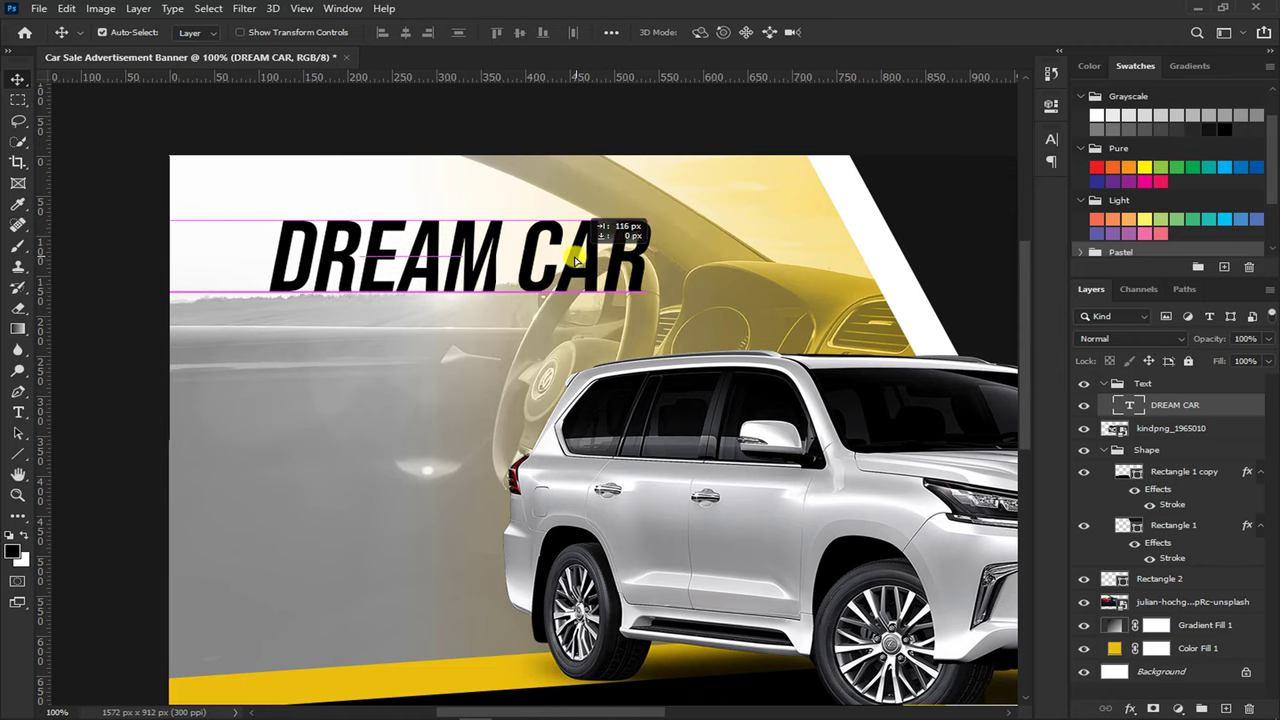
Scale the DREAM CAR text down slightly
{"action": "key", "text": "ctrl+t"}
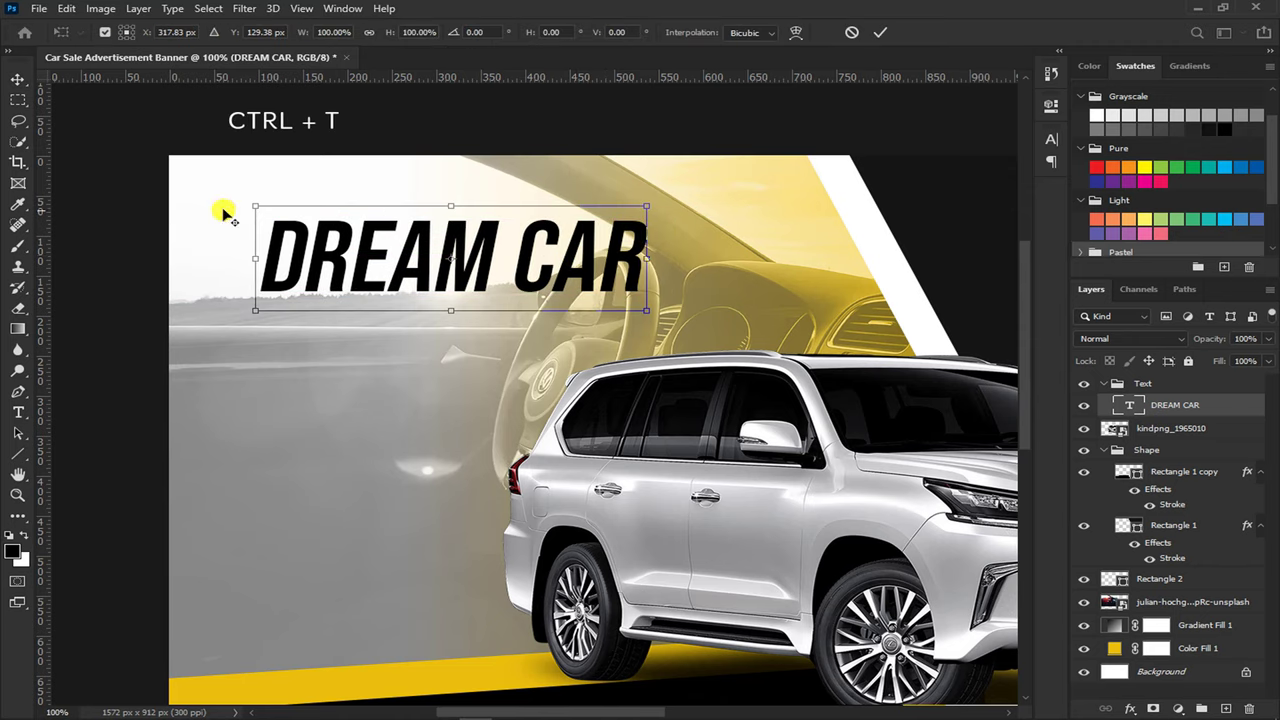
{"action": "left_click_drag", "start_coordinate": [257, 206], "coordinate": [268, 216]}
{"action": "key", "text": "Return"}
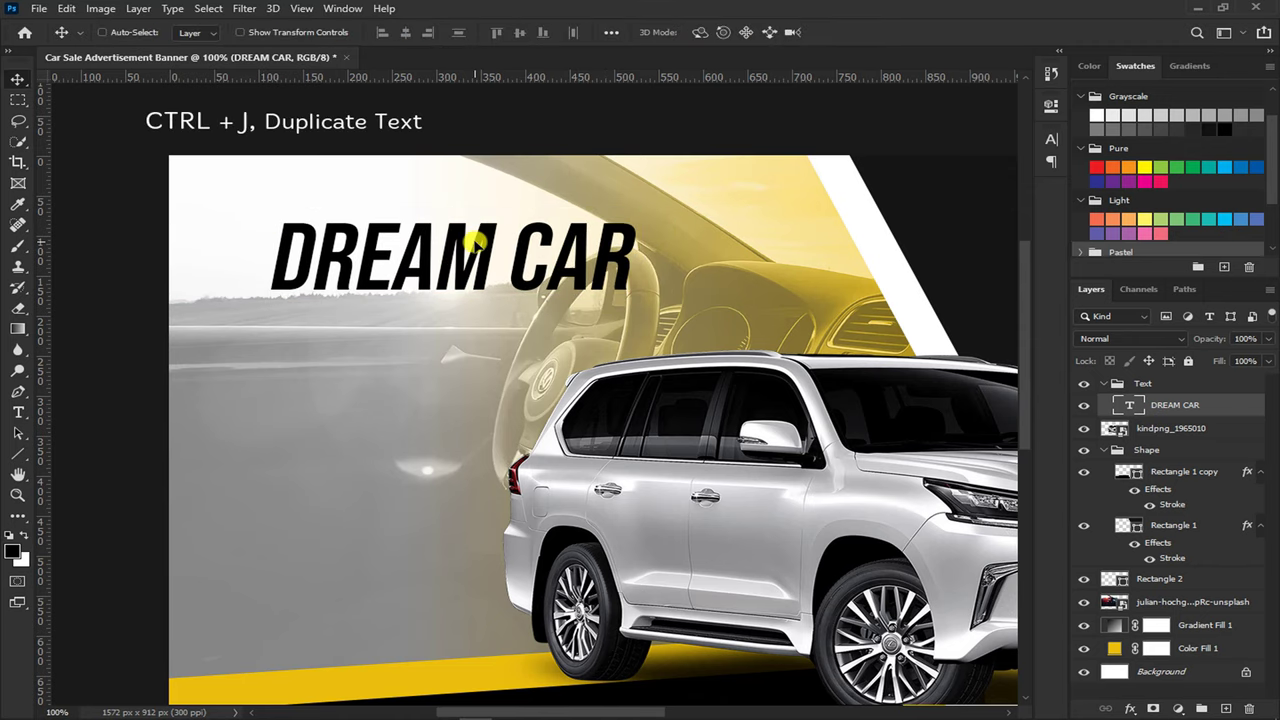
Duplicate DREAM CAR at half size below it and retype it as 'AT AN AFFORDABLE PRICE'
{"action": "key", "text": "ctrl+j"}
{"action": "left_click_drag", "start_coordinate": [478, 243], "coordinate": [478, 343]}
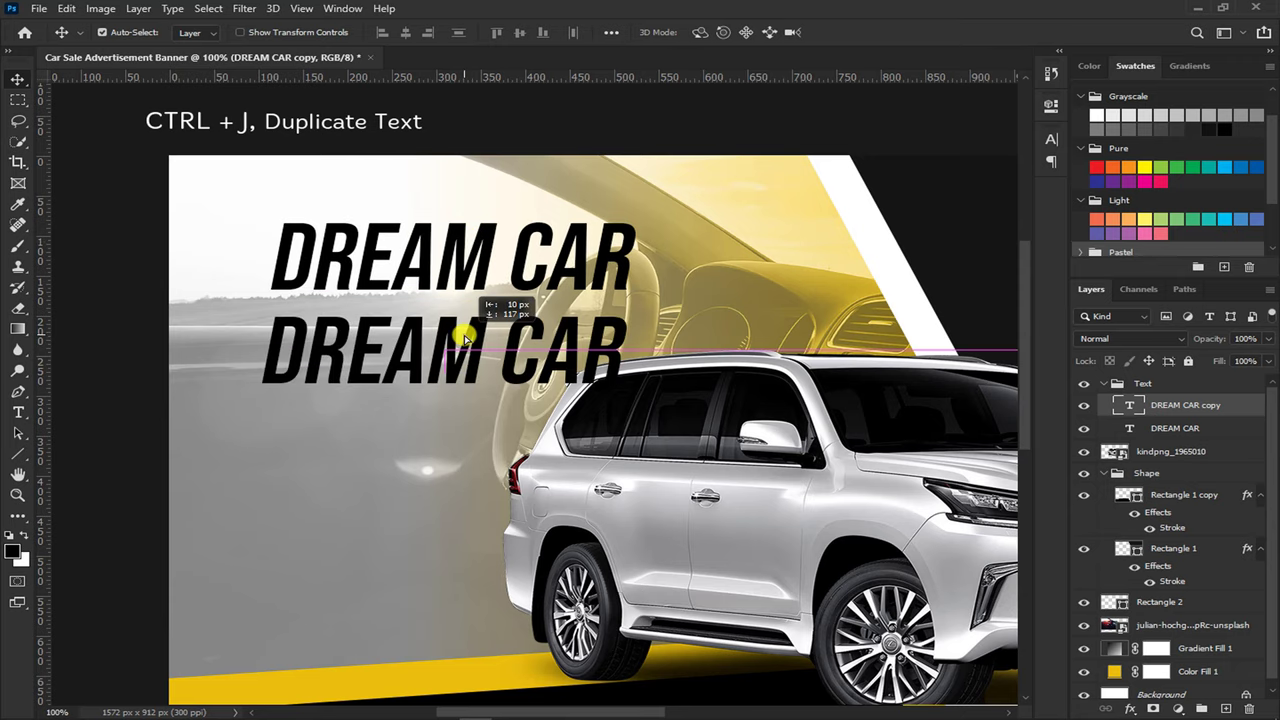
{"action": "key", "text": "ctrl+t"}
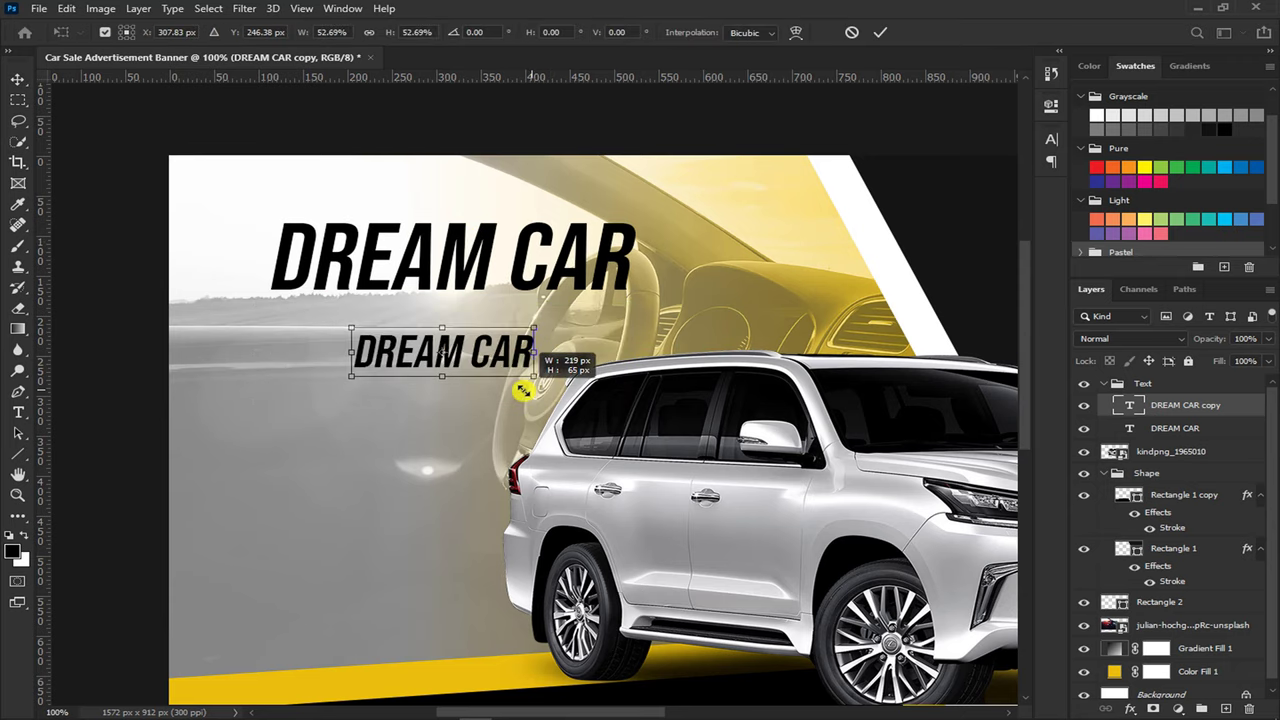
{"action": "left_click_drag", "start_coordinate": [622, 400], "coordinate": [534, 376]}
{"action": "left_click_drag", "start_coordinate": [471, 337], "coordinate": [429, 329]}
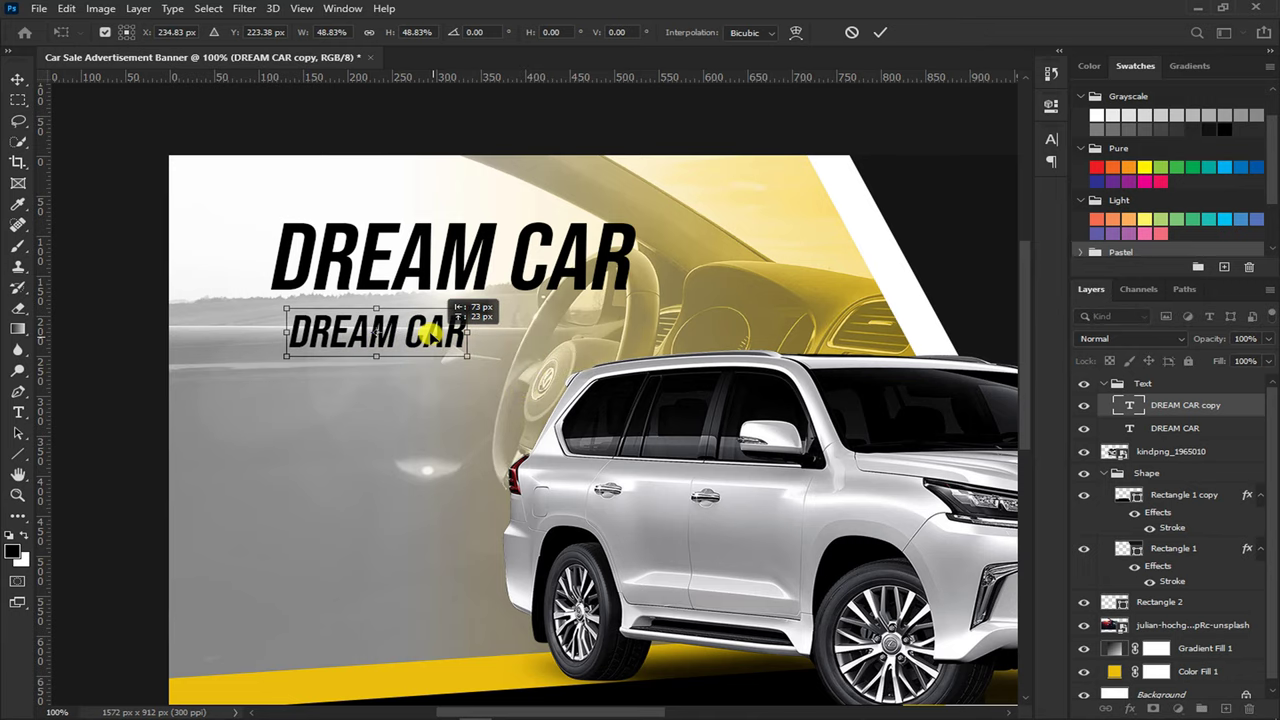
{"action": "key", "text": "Return"}
{"action": "double_click", "coordinate": [460, 325]}
{"action": "type", "text": "AT AN AFFO"}
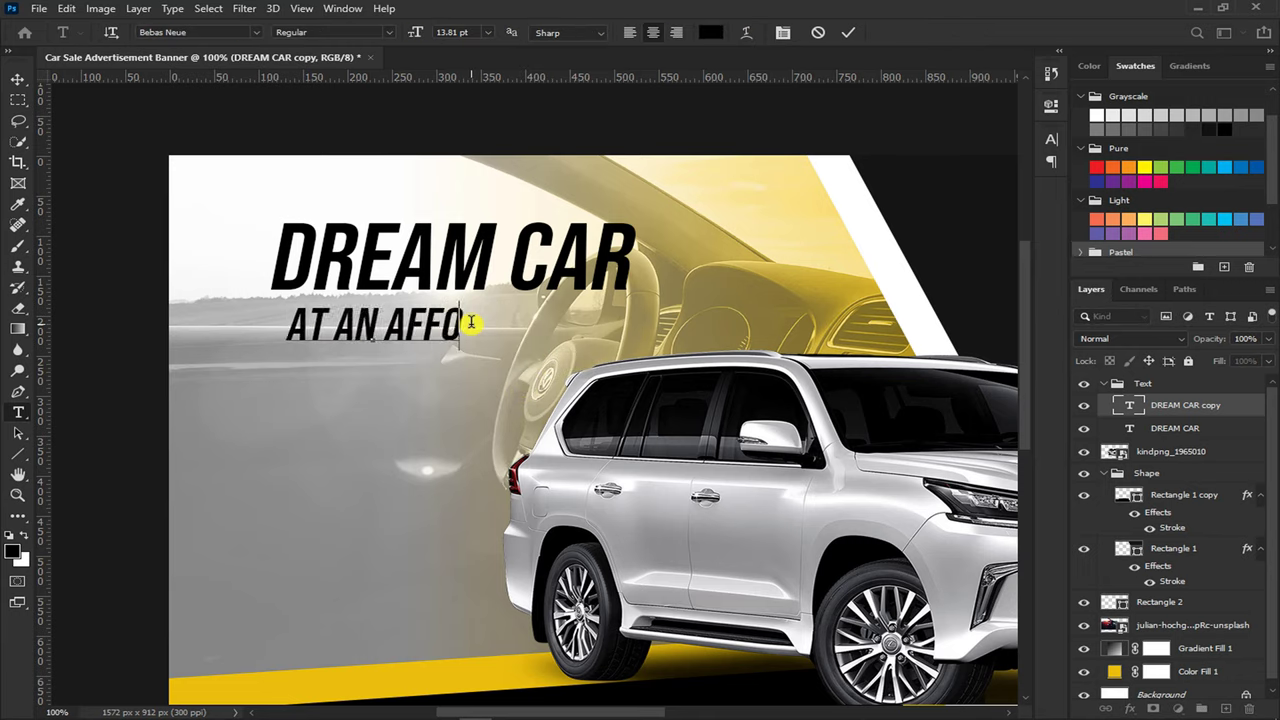
{"action": "type", "text": "RDABLE PRICE"}
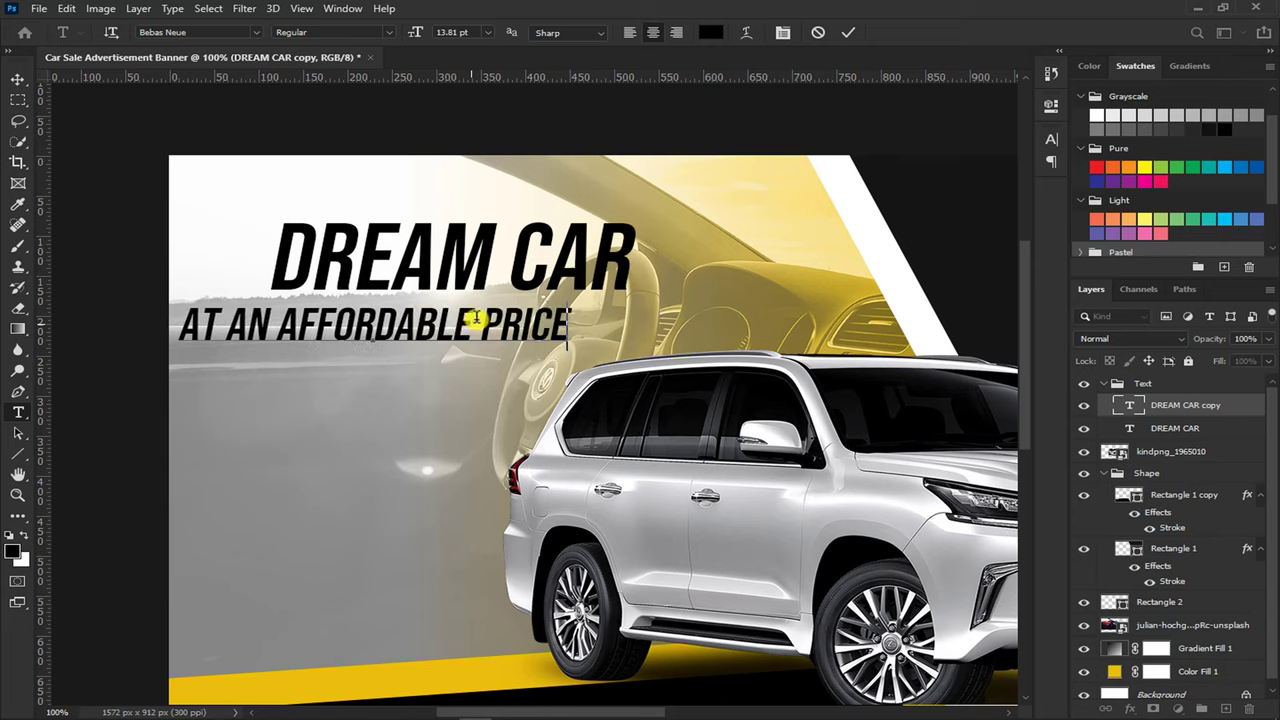
{"action": "left_click", "coordinate": [847, 33]}
Shrink and reposition the AT AN AFFORDABLE PRICE line to fit under DREAM CAR
{"action": "key", "text": "v"}
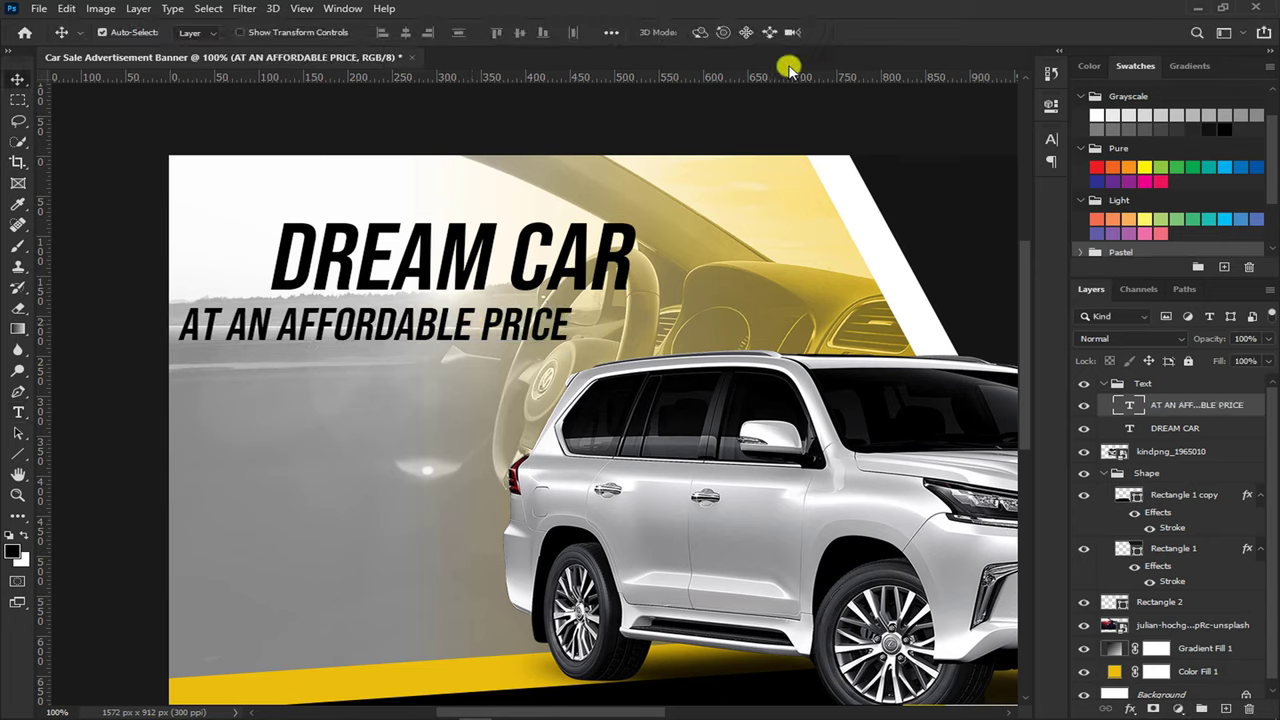
{"action": "key", "text": "ctrl+t"}
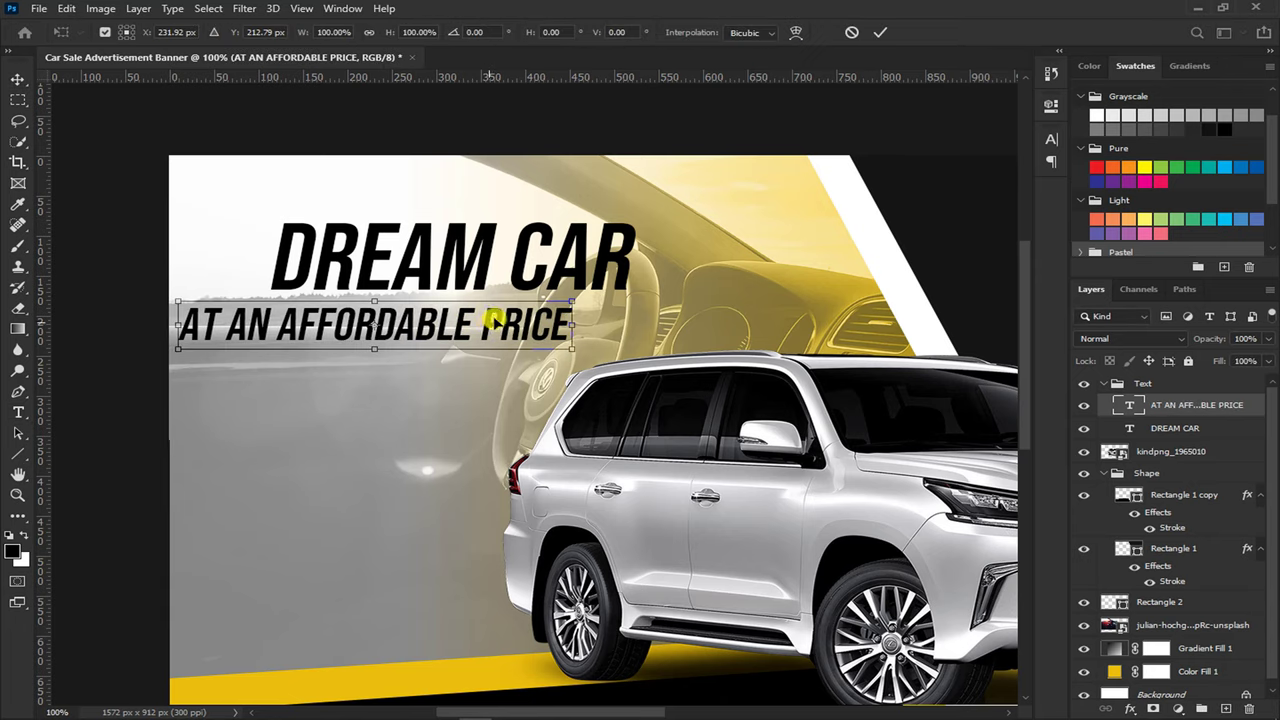
{"action": "left_click_drag", "start_coordinate": [492, 322], "coordinate": [570, 316]}
{"action": "mouse_move", "coordinate": [650, 338]}
{"action": "left_mouse_down"}
{"action": "mouse_move", "coordinate": [522, 335]}
{"action": "mouse_move", "coordinate": [490, 314]}
{"action": "left_mouse_up"}
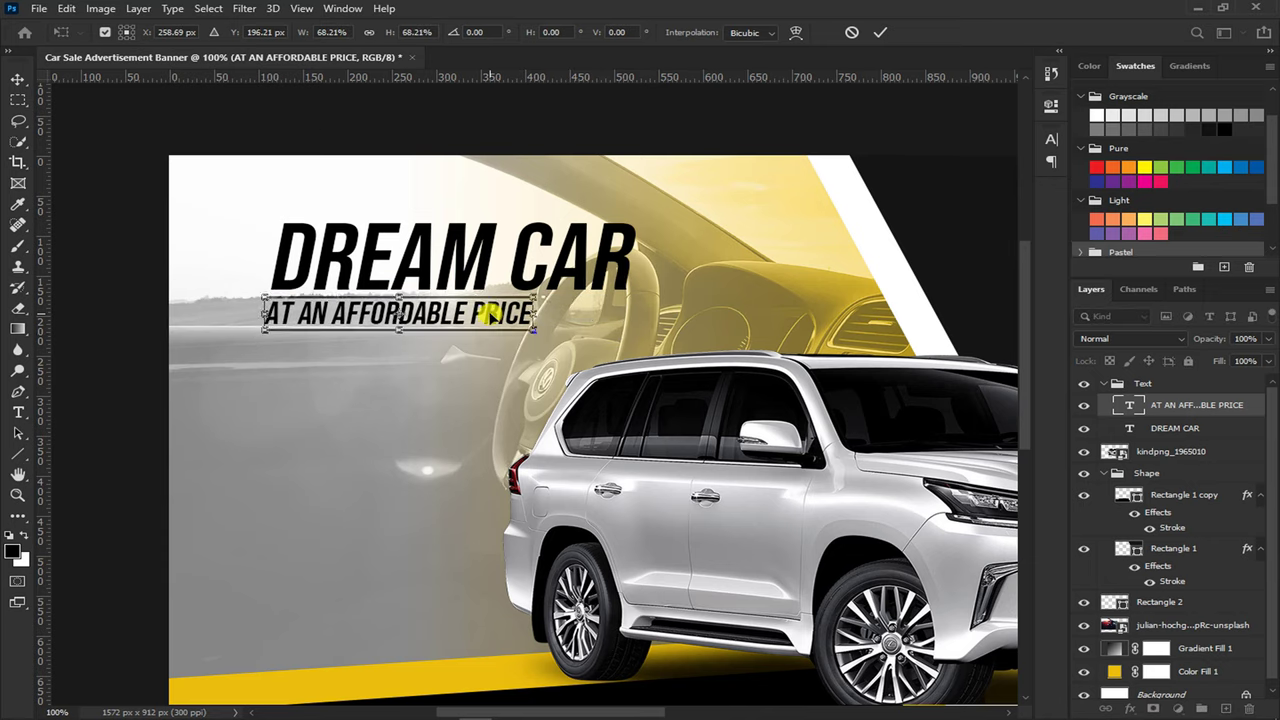
{"action": "key", "text": "Return"}
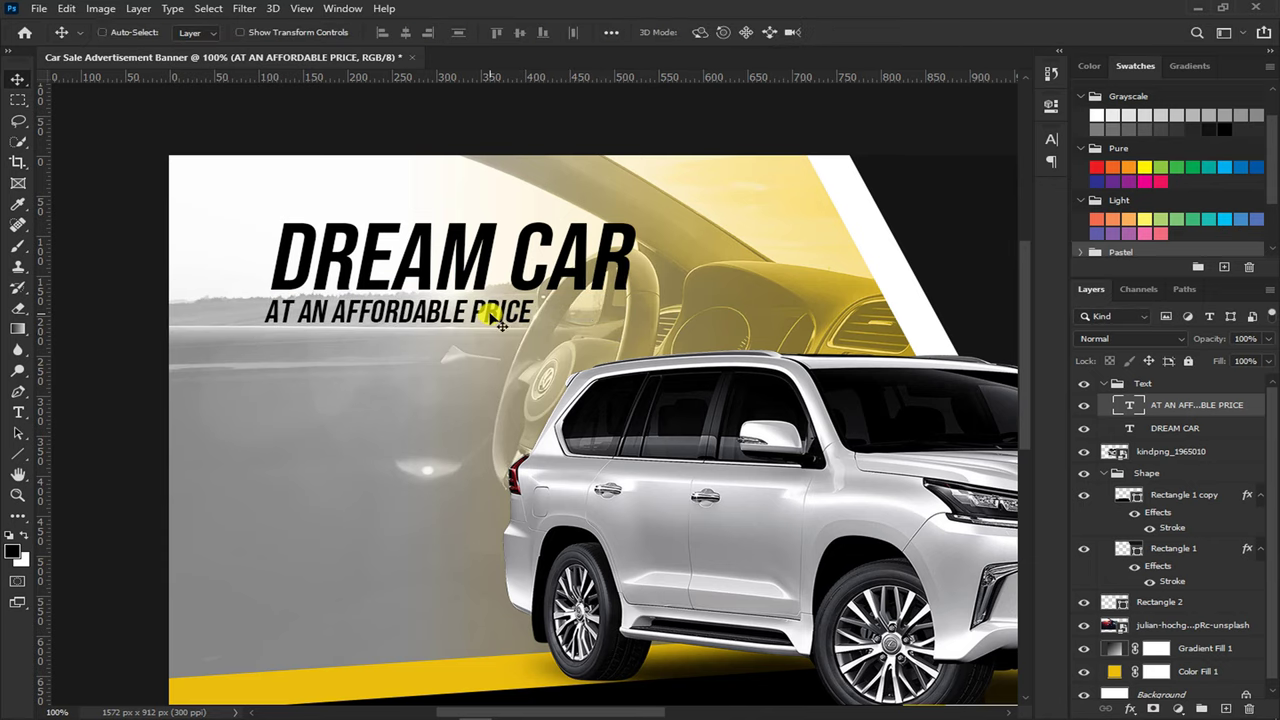
Duplicate the subtitle above DREAM CAR as 'GET YOUR' and shift it right
{"action": "key", "text": "ctrl+j"}
{"action": "left_click_drag", "start_coordinate": [503, 323], "coordinate": [582, 195]}
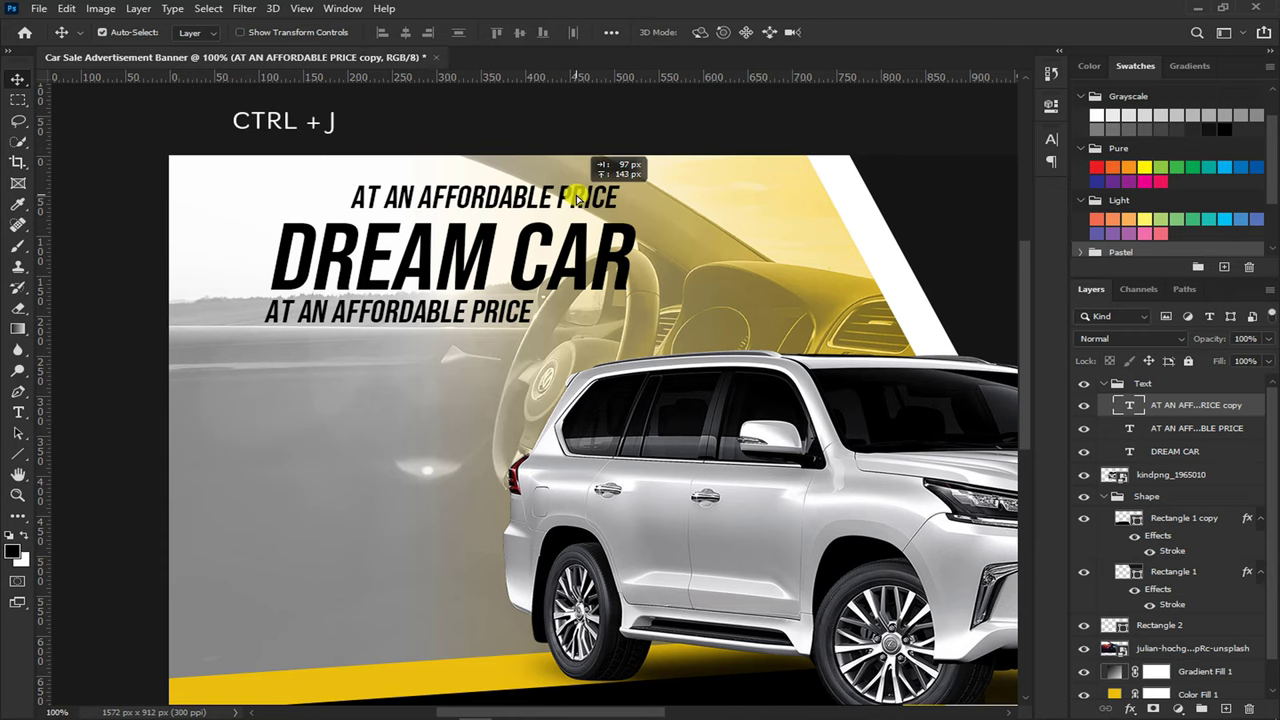
{"action": "double_click", "coordinate": [578, 197]}
{"action": "type", "text": "GET YO"}
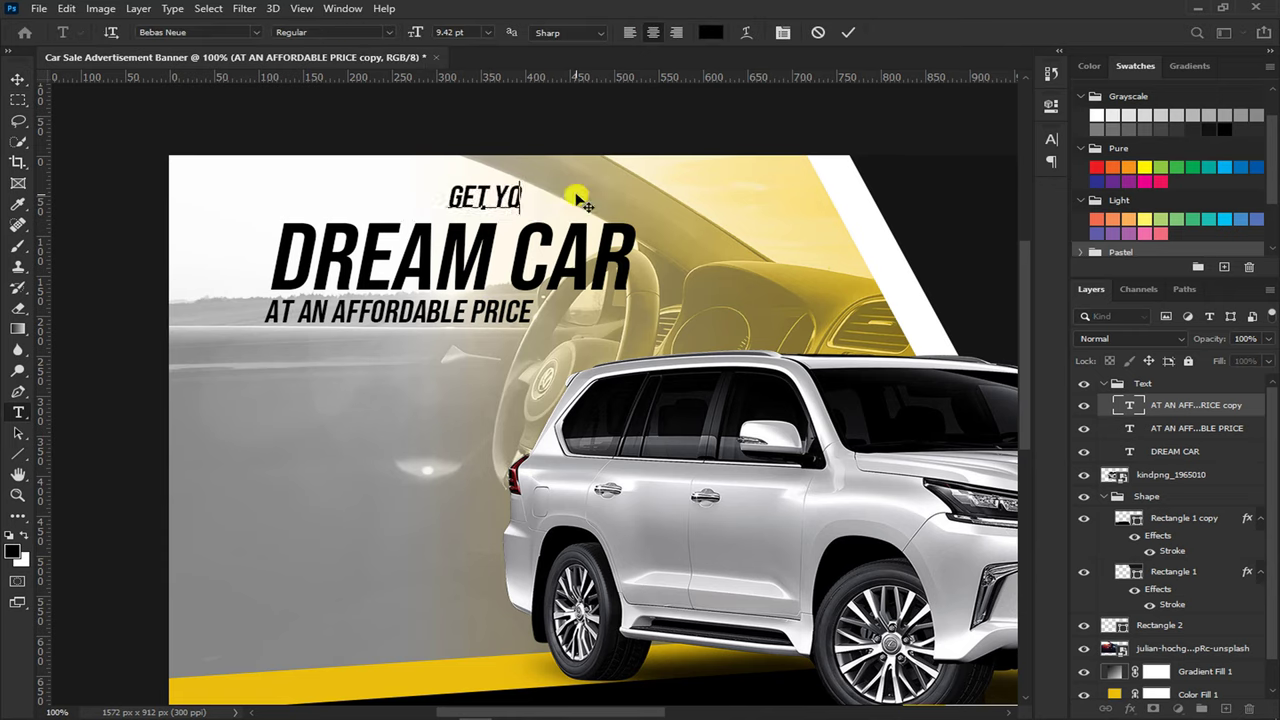
{"action": "type", "text": "UR"}
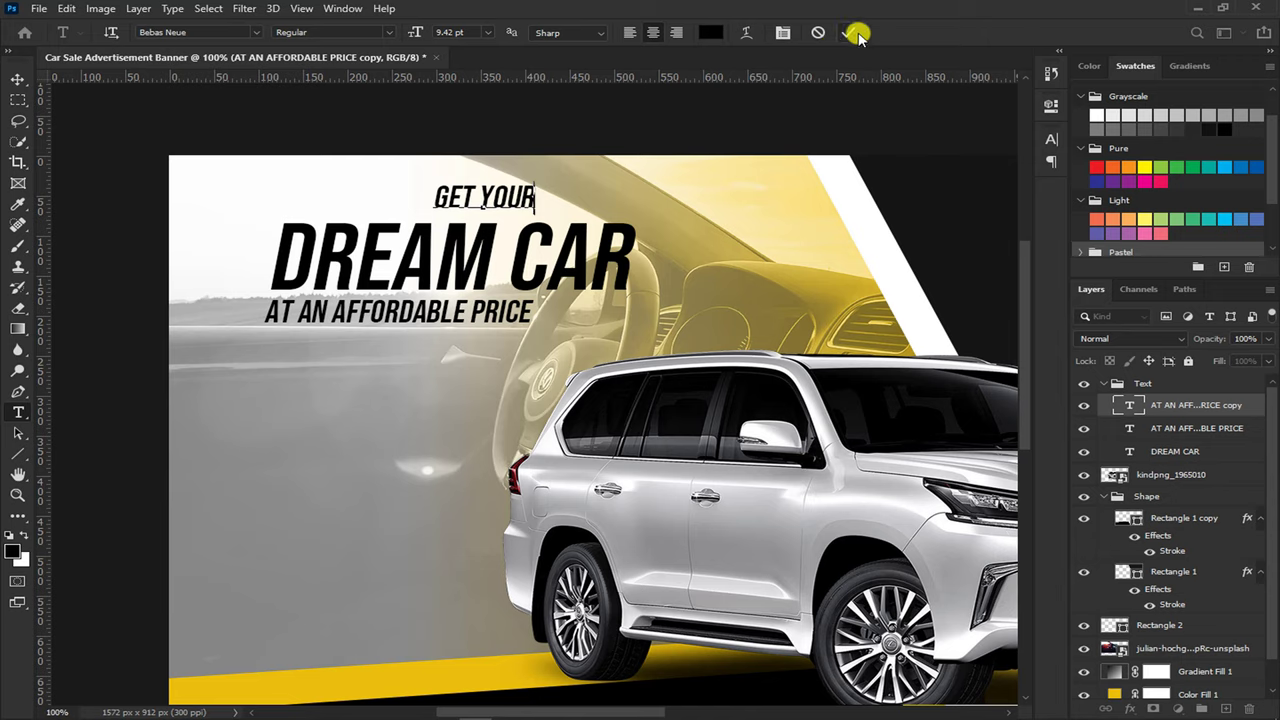
{"action": "left_click", "coordinate": [852, 33]}
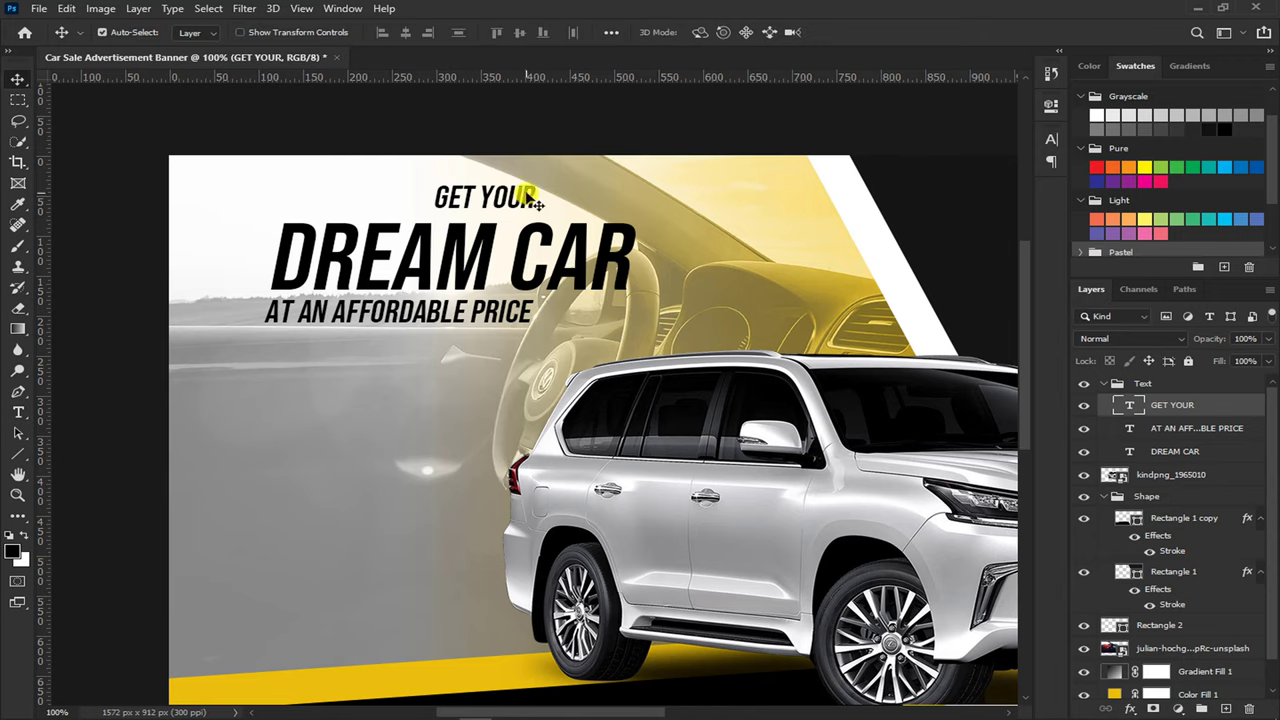
{"action": "left_click_drag", "start_coordinate": [531, 195], "coordinate": [633, 202]}
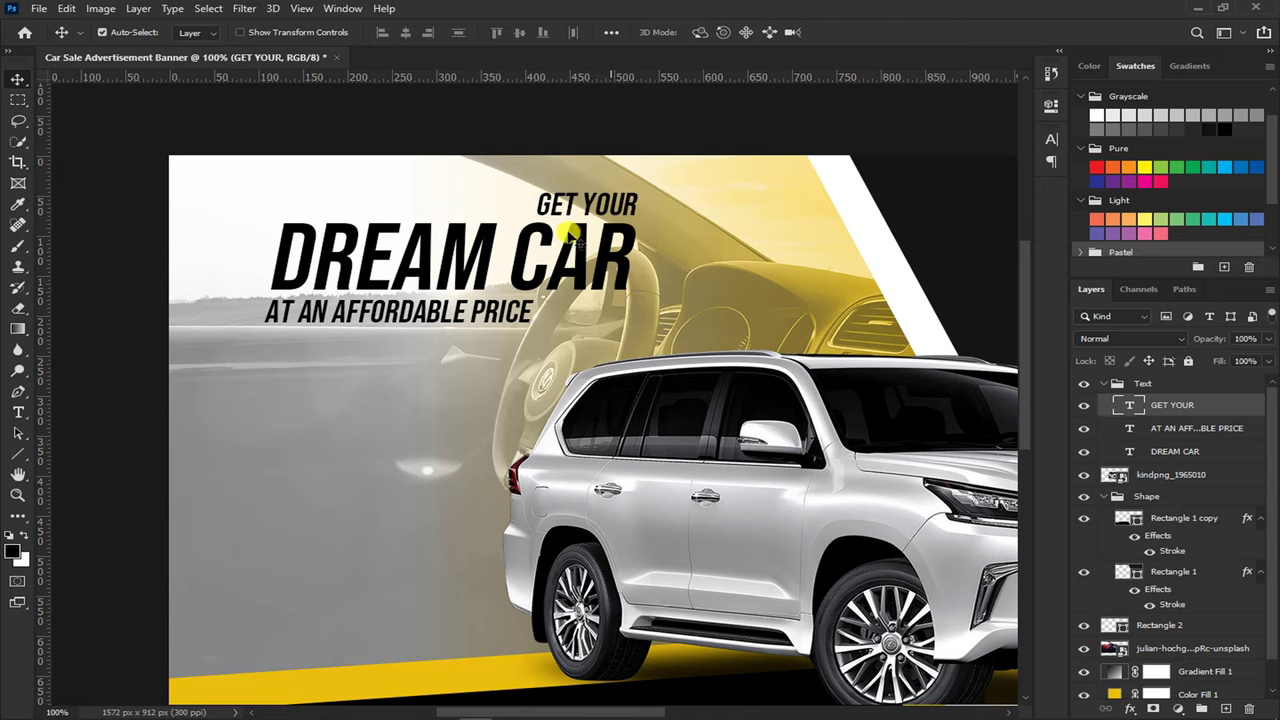
{"action": "left_click", "coordinate": [518, 312]}
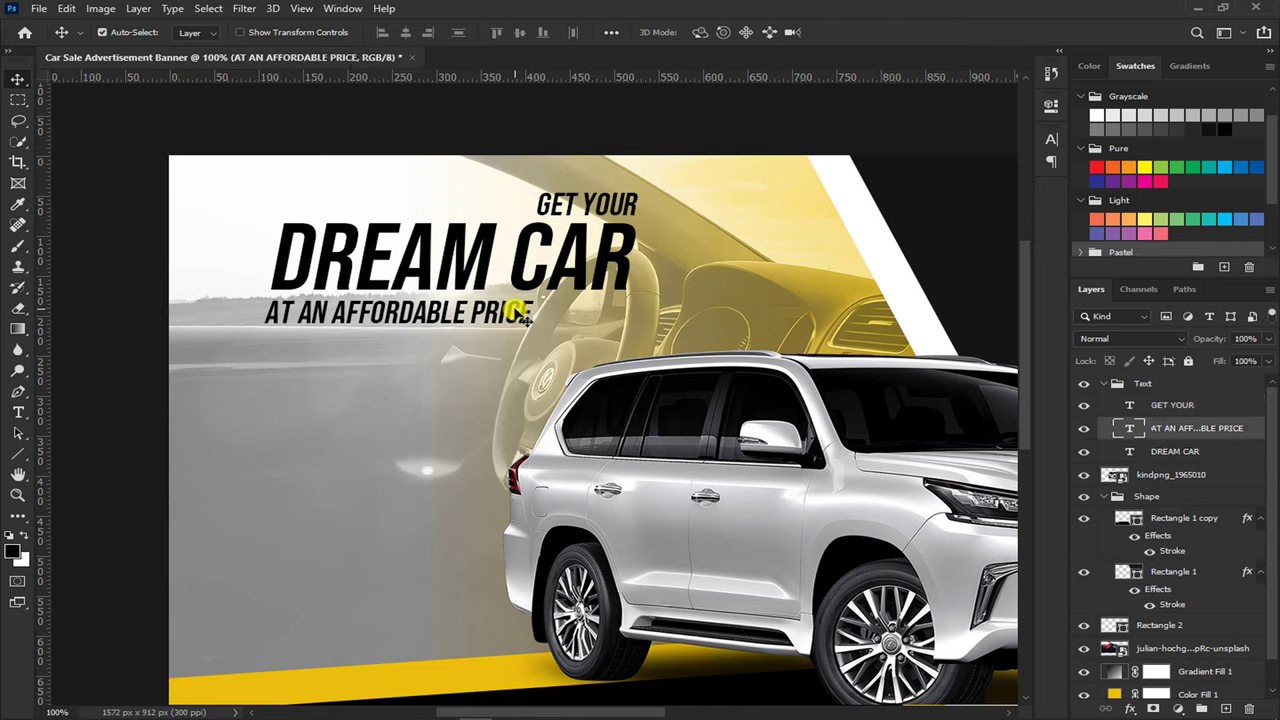
Draw a black-filled line with the Line Tool to the left of GET YOUR
{"action": "right_click", "coordinate": [35, 453]}
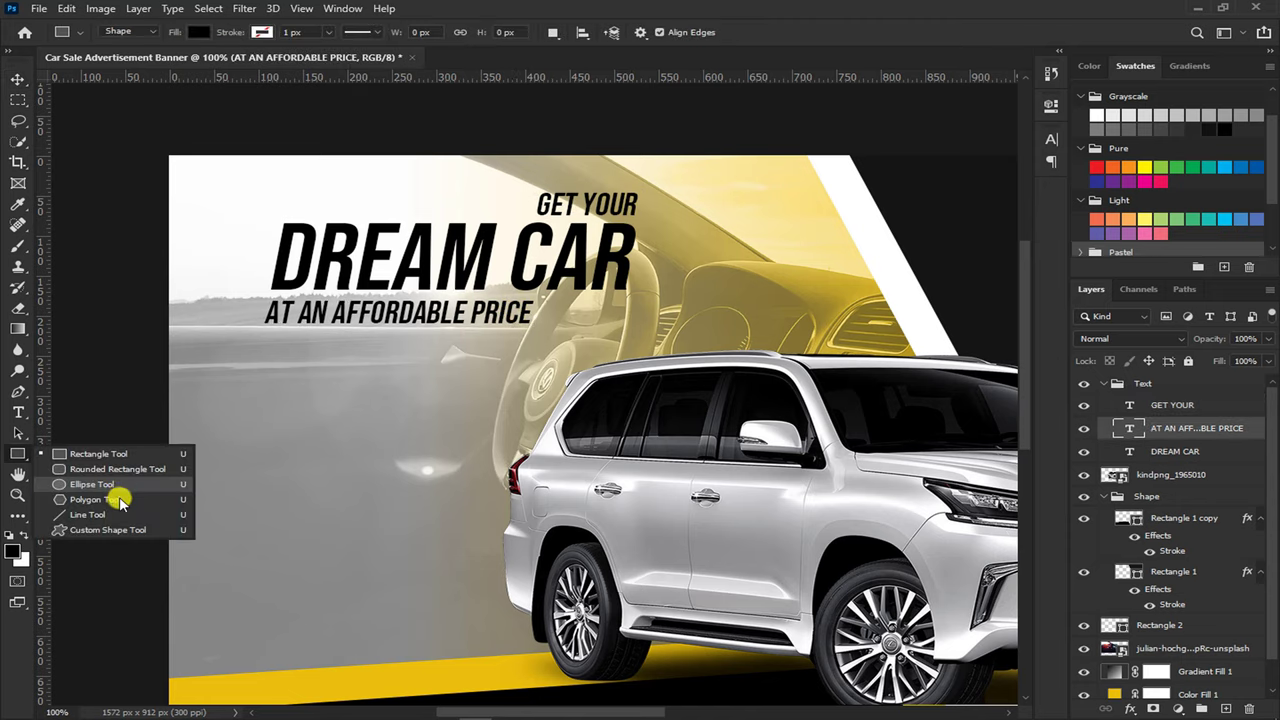
{"action": "left_click", "coordinate": [110, 514]}
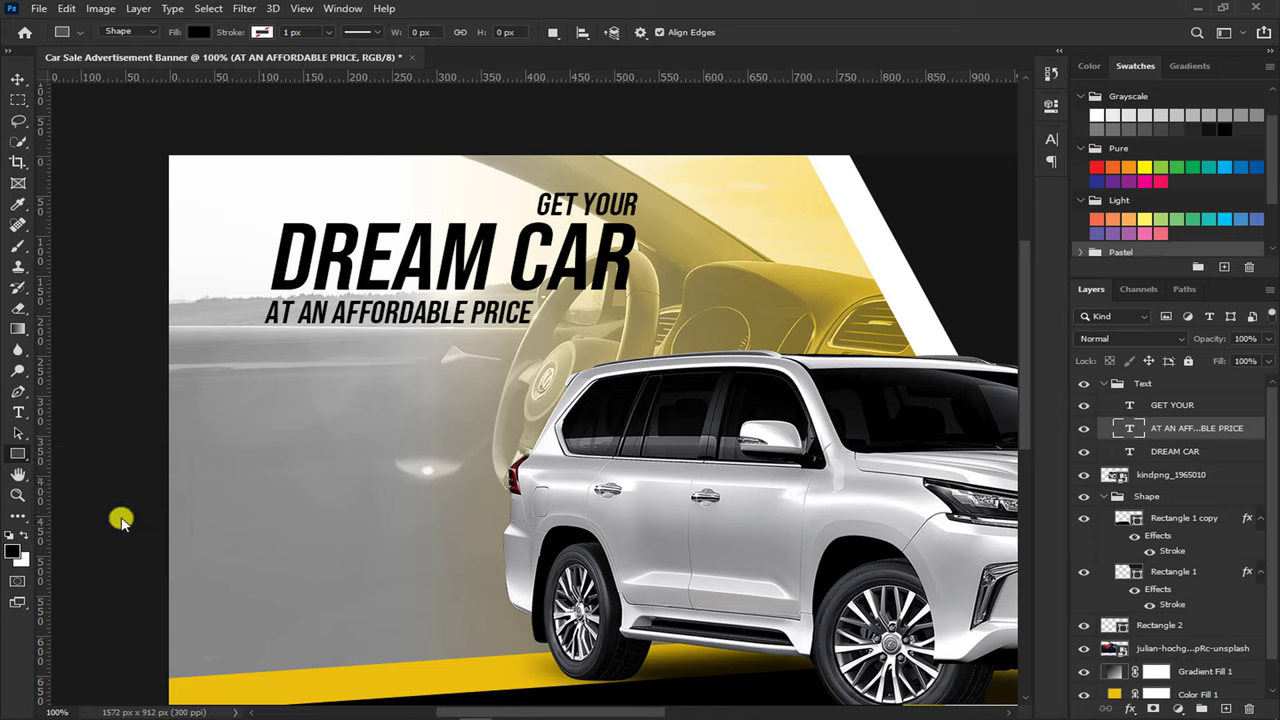
{"action": "left_click", "coordinate": [203, 33]}
{"action": "left_click", "coordinate": [309, 63]}
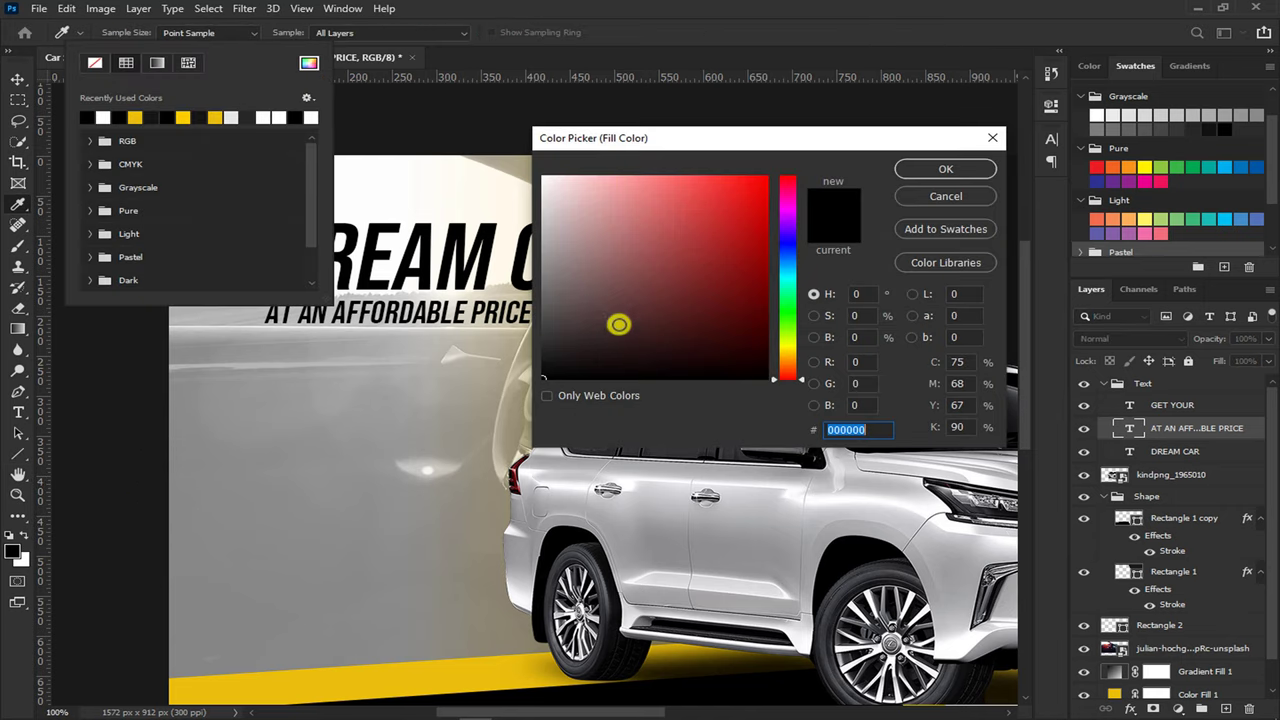
{"action": "left_click", "coordinate": [918, 170]}
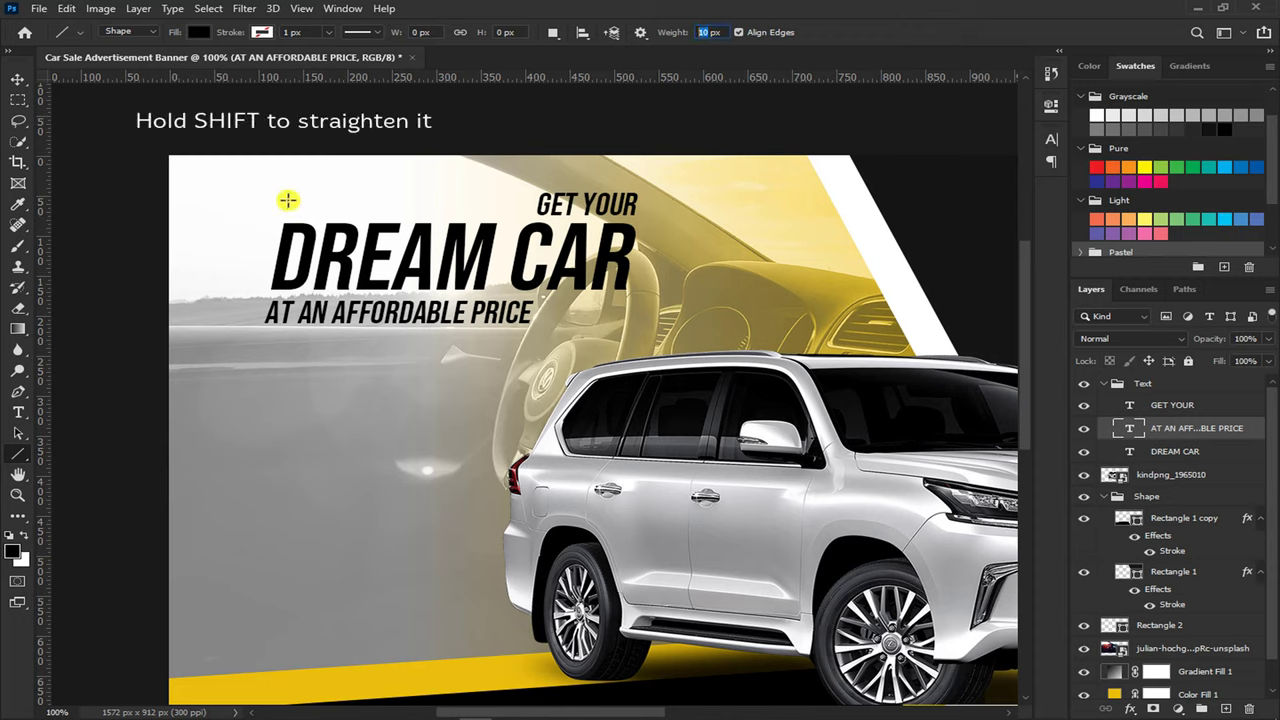
{"action": "left_click_drag", "start_coordinate": [288, 200], "coordinate": [511, 208]}
Stretch the line leftward to 272 px wide
{"action": "key", "text": "v"}
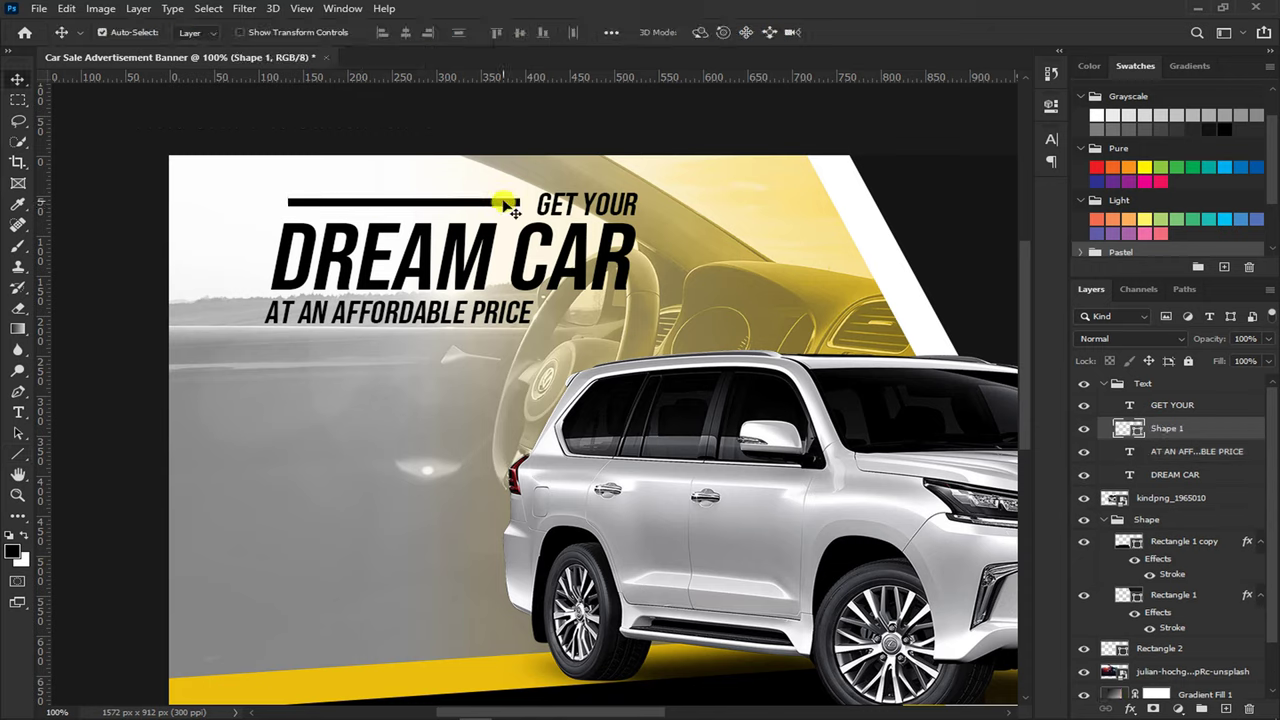
{"action": "key", "text": "ctrl+t"}
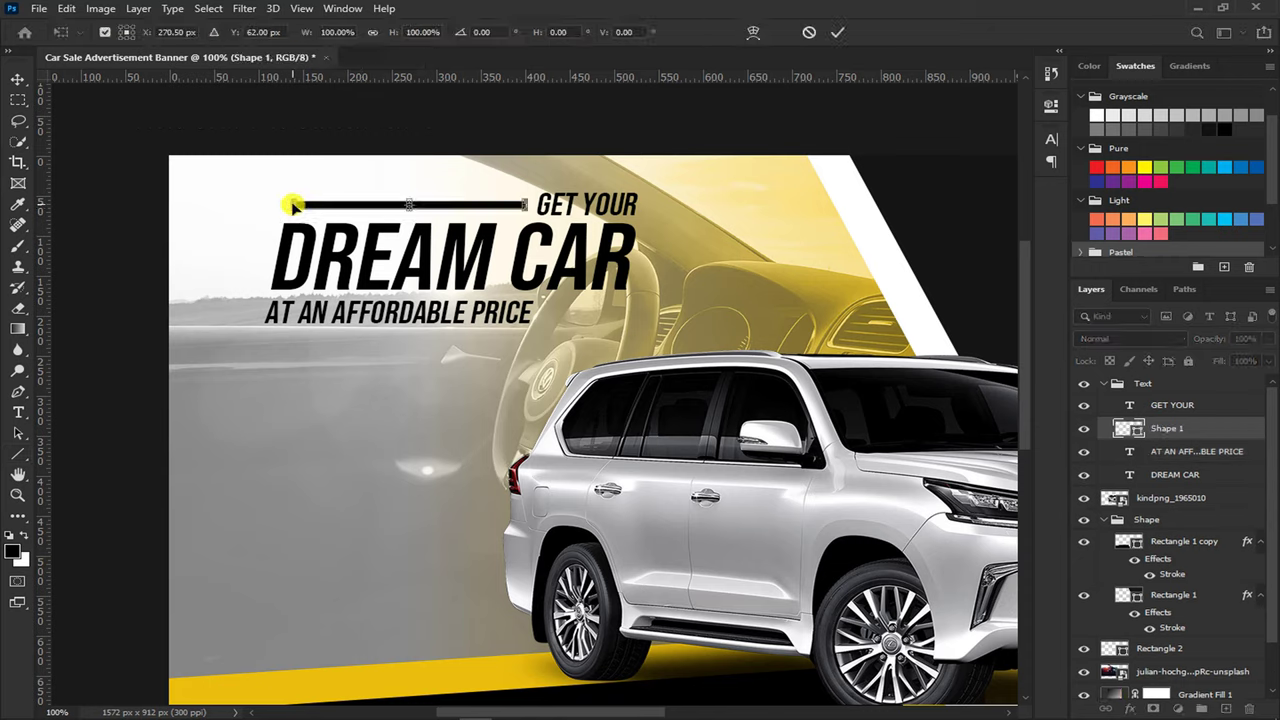
{"action": "left_click_drag", "start_coordinate": [290, 205], "coordinate": [284, 204]}
{"action": "key", "text": "Return"}
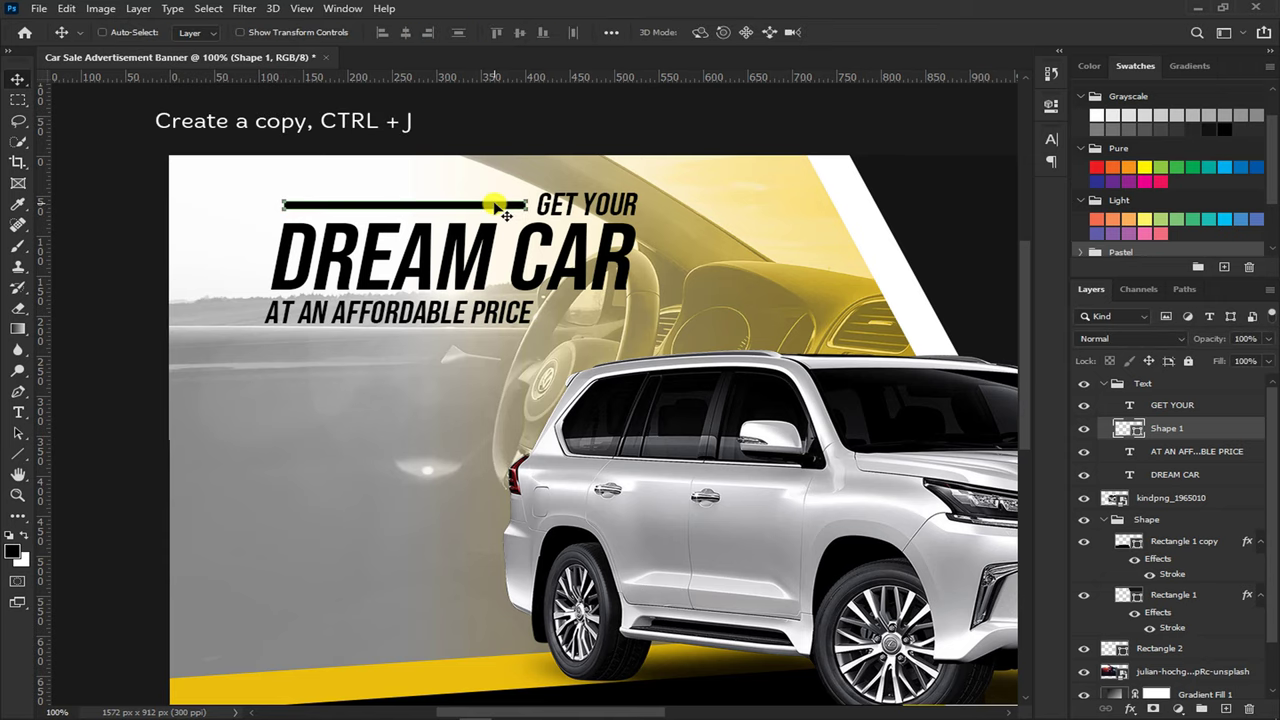
Duplicate the line beside AT AN AFFORDABLE PRICE, shorten it, and nudge the top line down
{"action": "key", "text": "ctrl+j"}
{"action": "mouse_move", "coordinate": [509, 207]}
{"action": "left_mouse_down"}
{"action": "mouse_move", "coordinate": [670, 292]}
{"action": "mouse_move", "coordinate": [772, 306]}
{"action": "mouse_move", "coordinate": [615, 317]}
{"action": "mouse_move", "coordinate": [638, 310]}
{"action": "left_mouse_up"}
{"action": "key", "text": "ctrl+t"}
{"action": "key", "text": "Return"}
{"action": "left_click", "coordinate": [660, 337]}
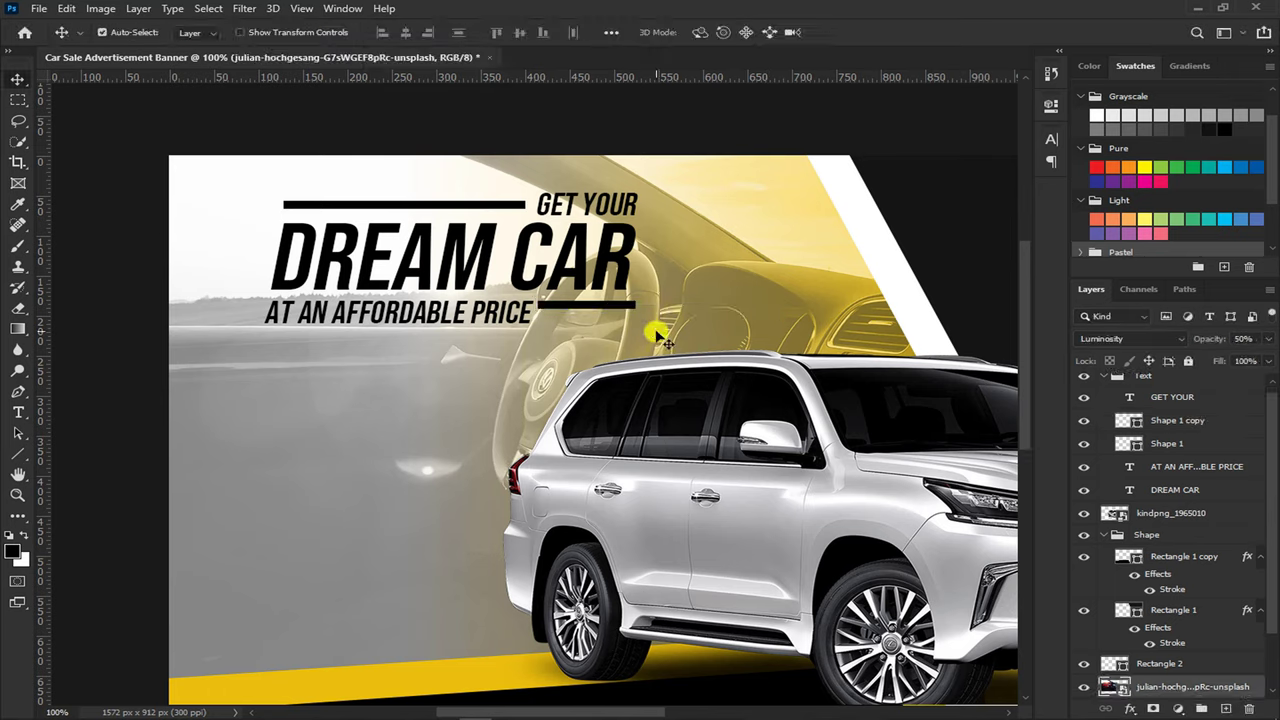
{"action": "left_click", "coordinate": [624, 307]}
{"action": "left_click", "coordinate": [462, 210]}
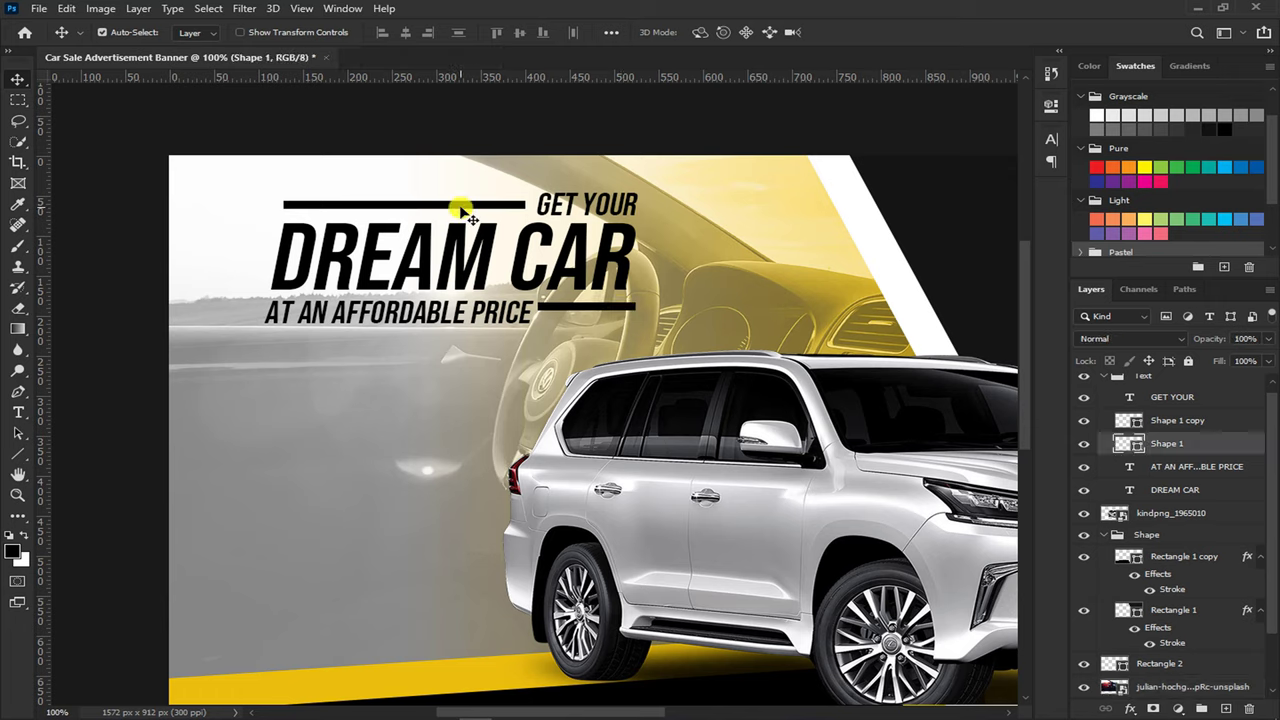
{"action": "key", "text": "Down"}
{"action": "key", "text": "Down"}
{"action": "key", "text": "Down"}
Draw a black Talk Bubbles custom shape left of the SUV and move it up-left
{"action": "key", "text": "u"}
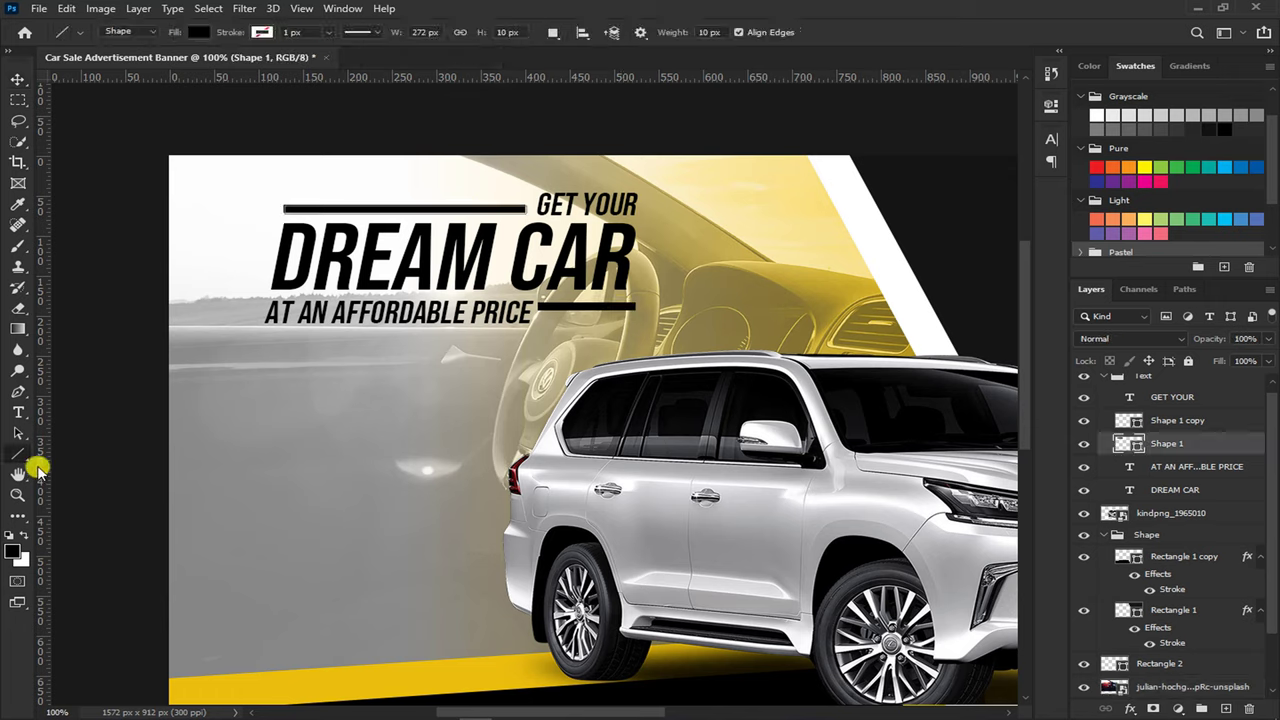
{"action": "right_click", "coordinate": [14, 453]}
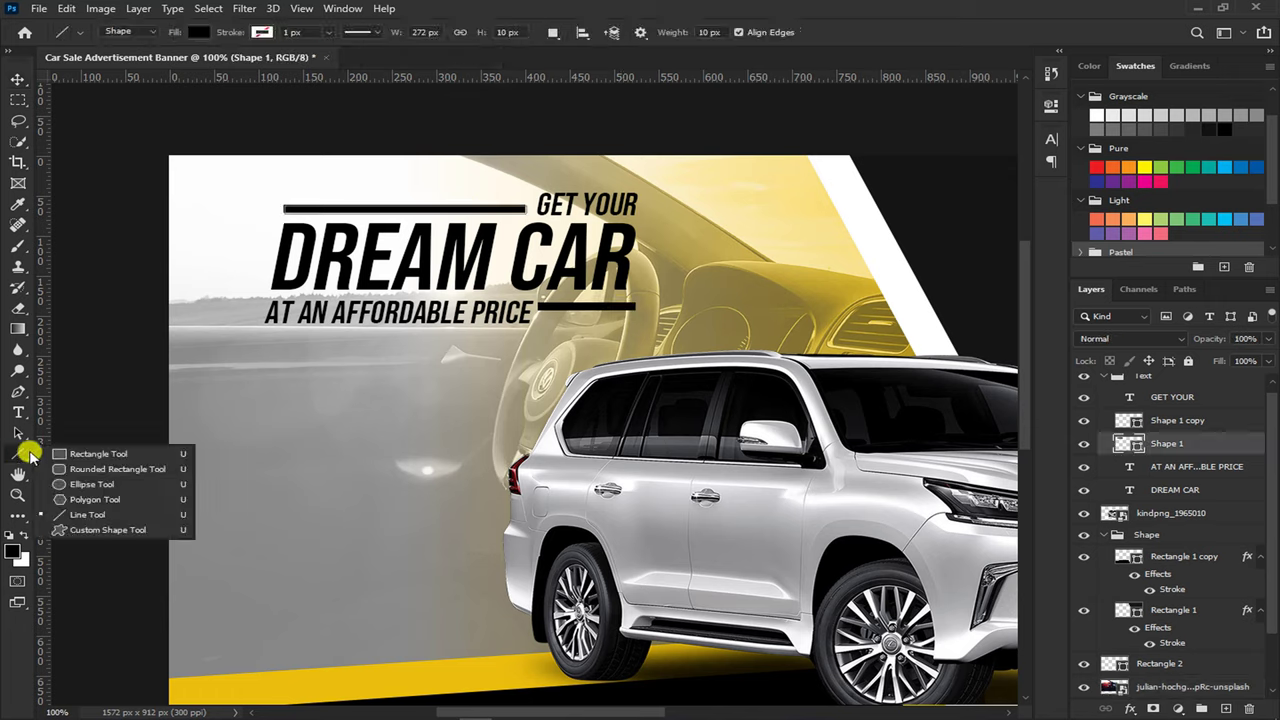
{"action": "left_click", "coordinate": [80, 531]}
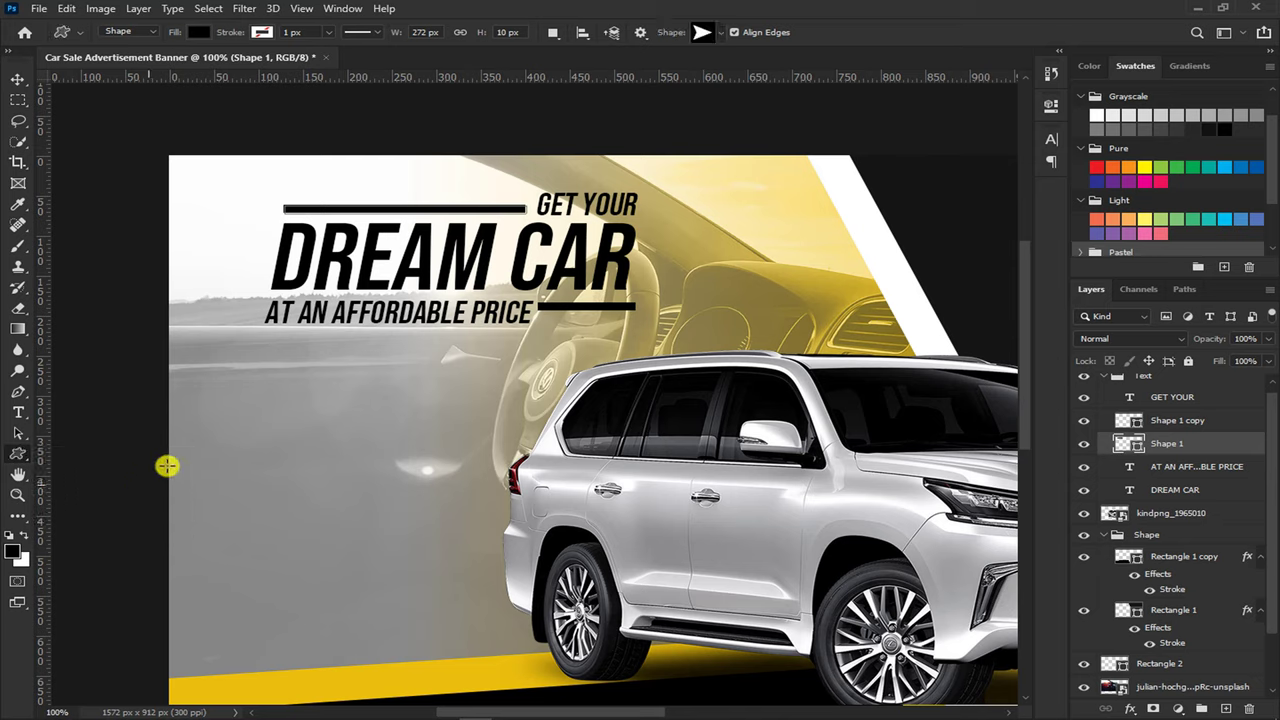
{"action": "left_click", "coordinate": [724, 36]}
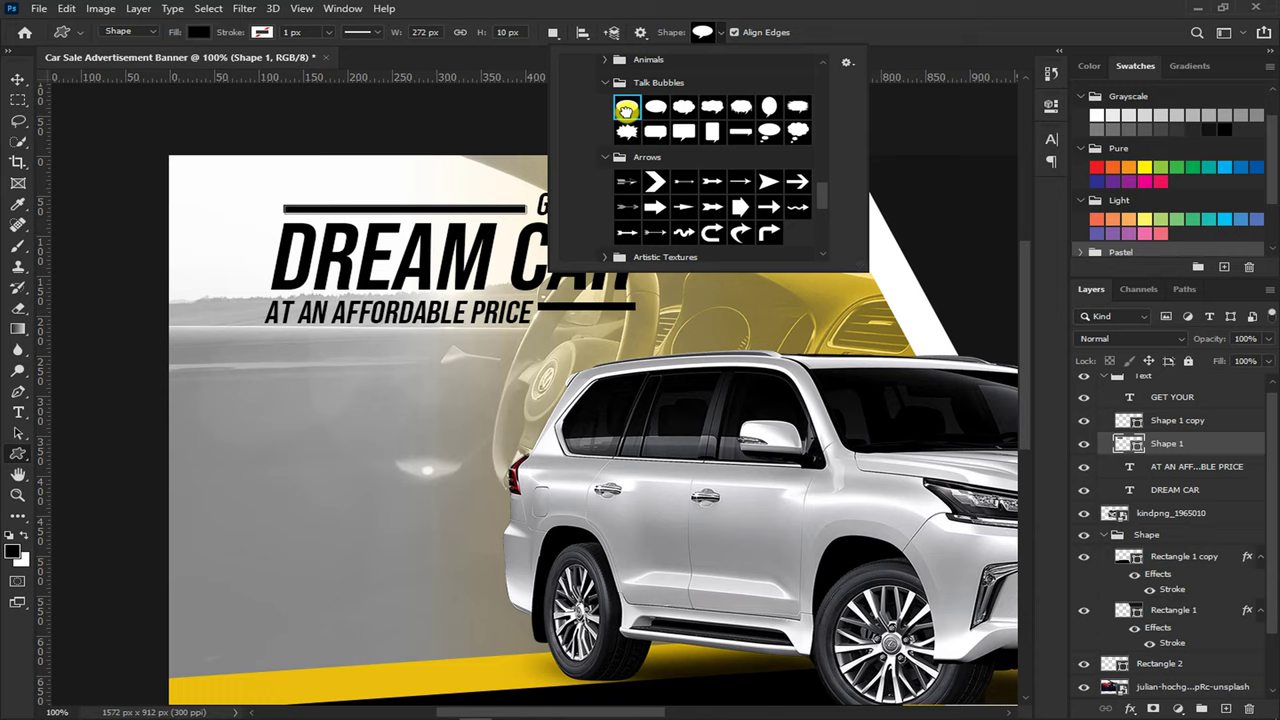
{"action": "left_click_drag", "start_coordinate": [316, 380], "coordinate": [451, 531]}
{"action": "key", "text": "v"}
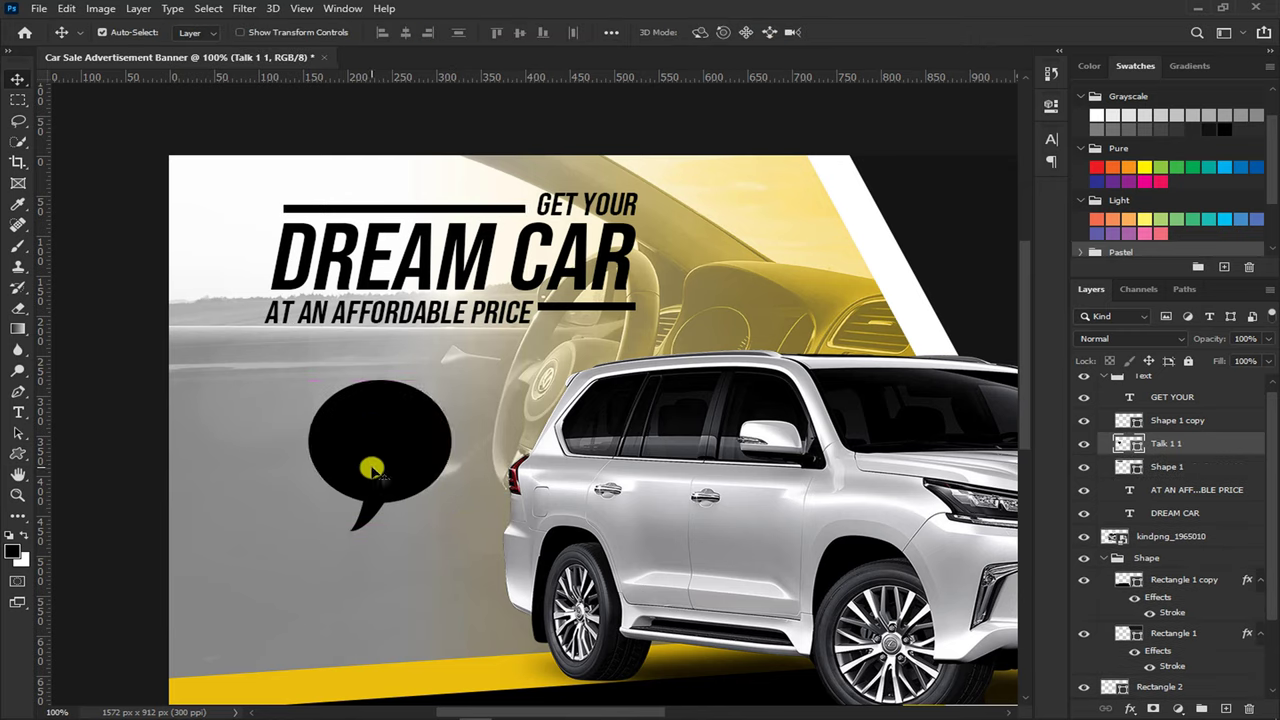
{"action": "mouse_move", "coordinate": [363, 434]}
{"action": "left_mouse_down"}
{"action": "mouse_move", "coordinate": [346, 434]}
{"action": "mouse_move", "coordinate": [354, 457]}
{"action": "mouse_move", "coordinate": [349, 423]}
{"action": "mouse_move", "coordinate": [362, 433]}
{"action": "left_mouse_up"}
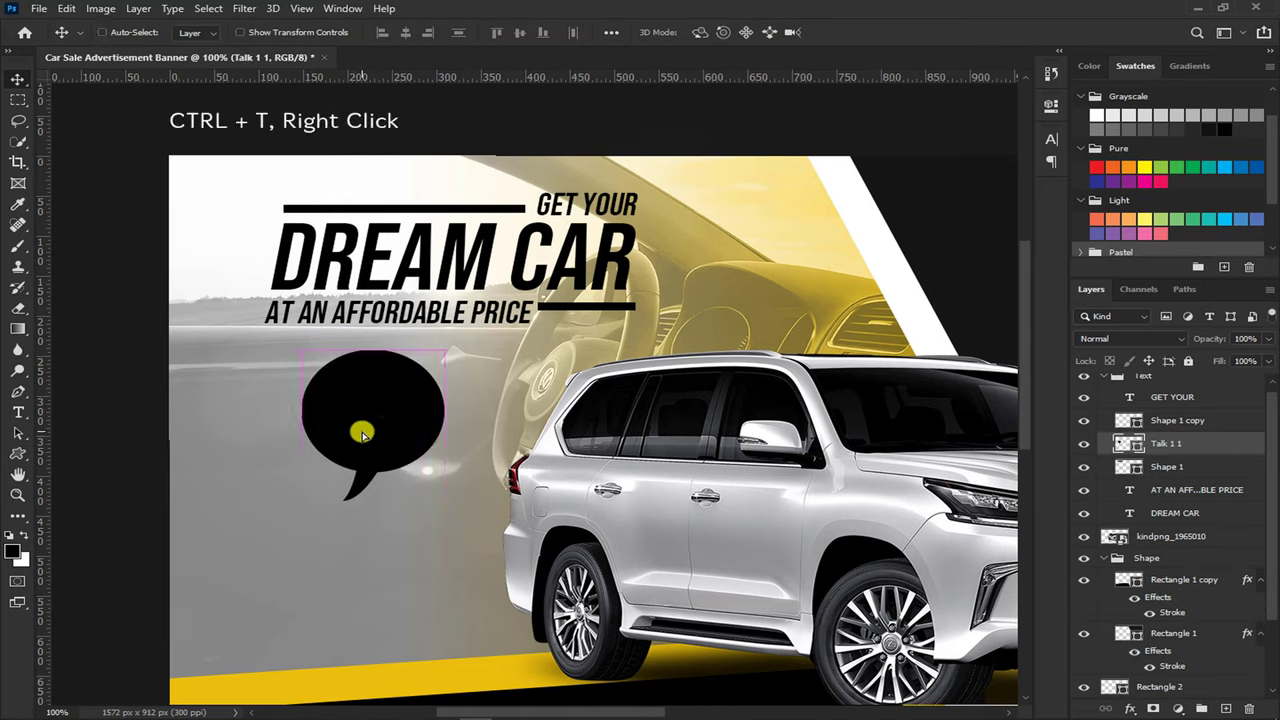
Flip the Talk 1 1 bubble horizontally, rotate it about 160° and enlarge it to 108%
{"action": "key", "text": "ctrl+t"}
{"action": "right_click", "coordinate": [360, 430]}
{"action": "left_click", "coordinate": [373, 410]}
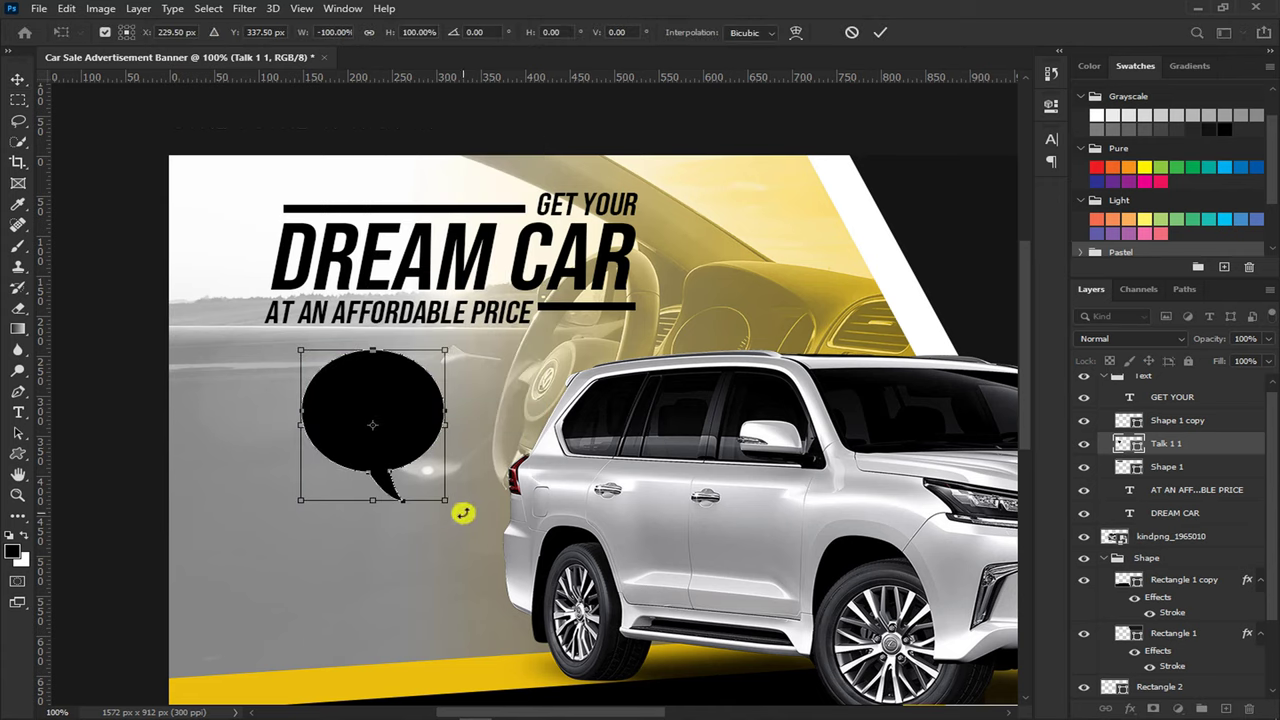
{"action": "left_click_drag", "start_coordinate": [463, 513], "coordinate": [499, 486]}
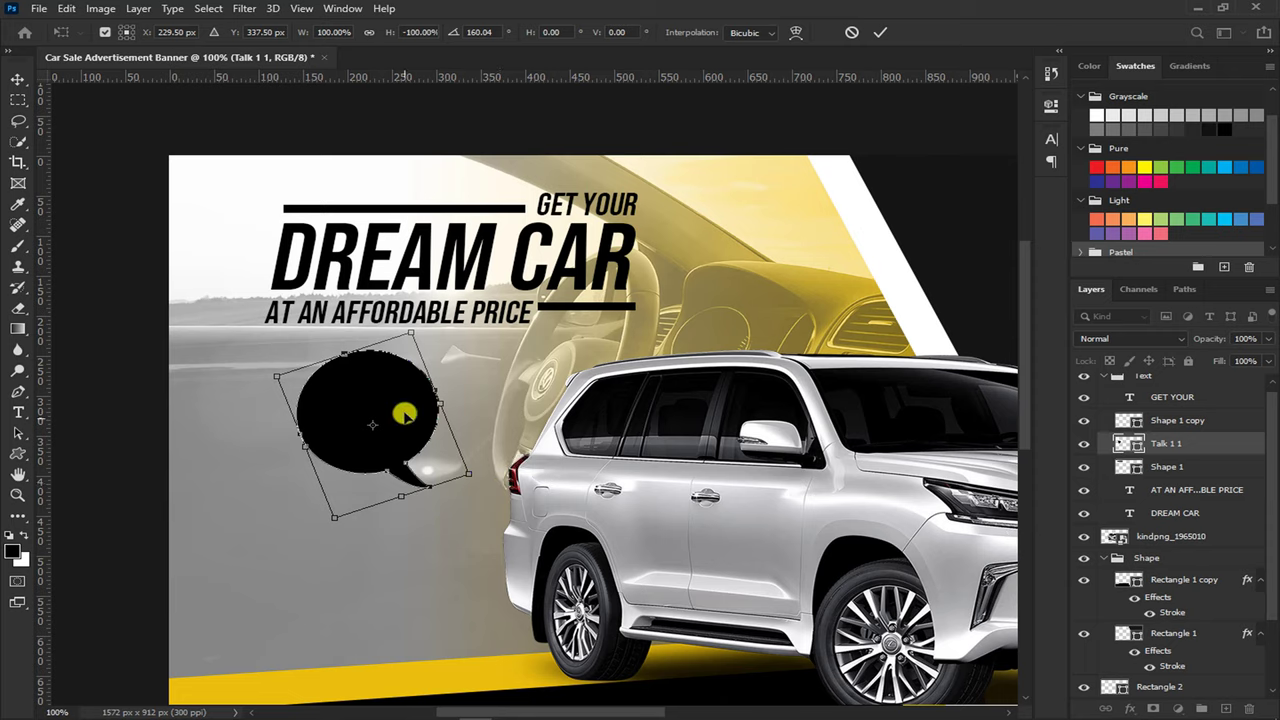
{"action": "left_click_drag", "start_coordinate": [398, 406], "coordinate": [422, 408]}
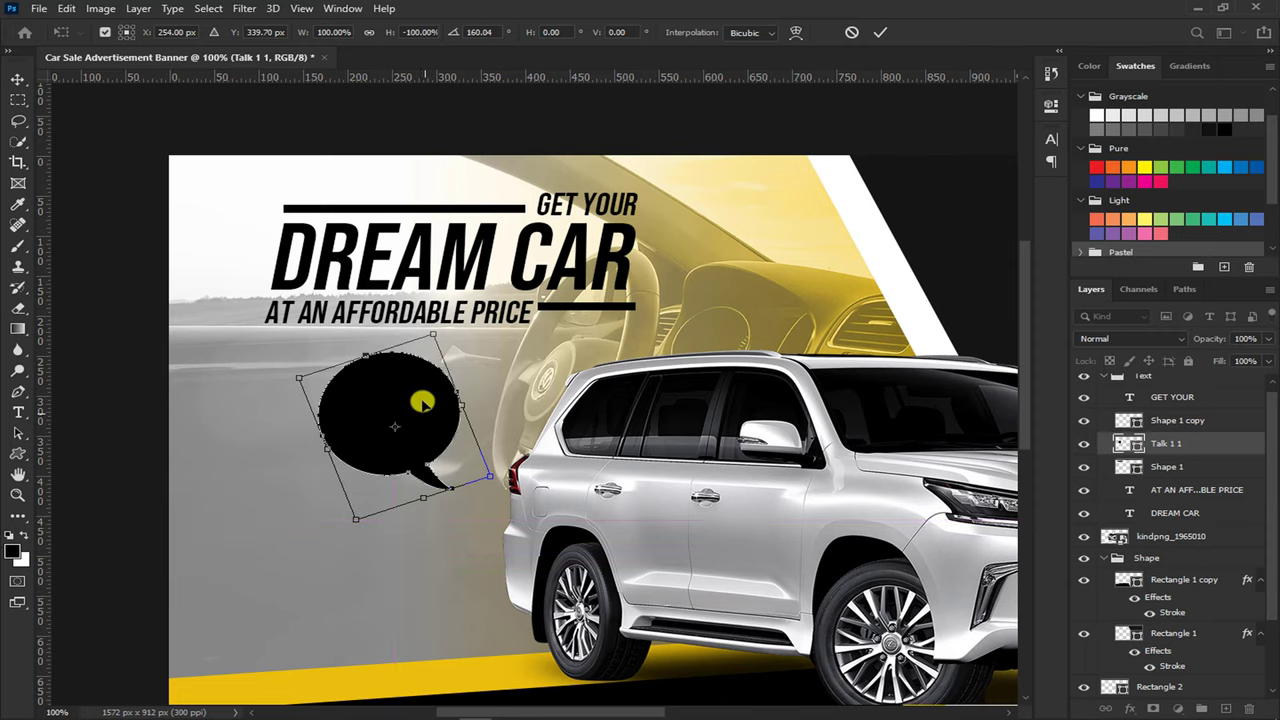
{"action": "left_click_drag", "start_coordinate": [437, 333], "coordinate": [447, 325]}
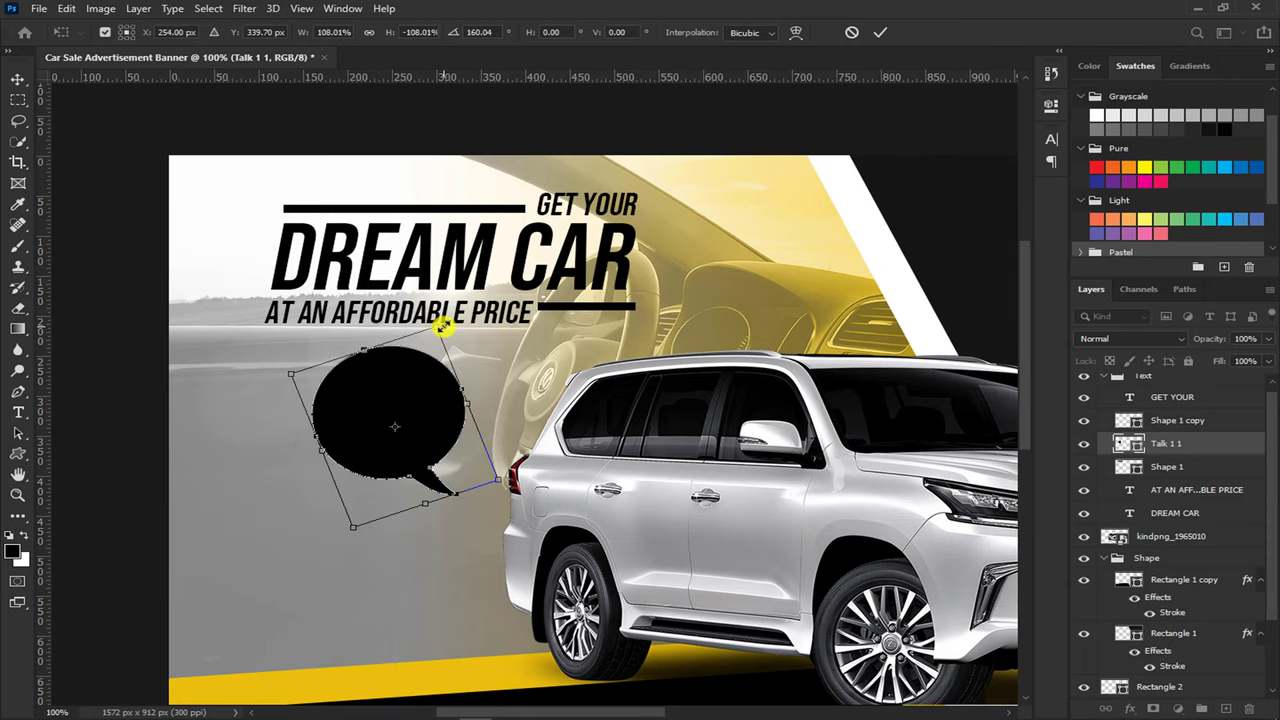
{"action": "key", "text": "Return"}
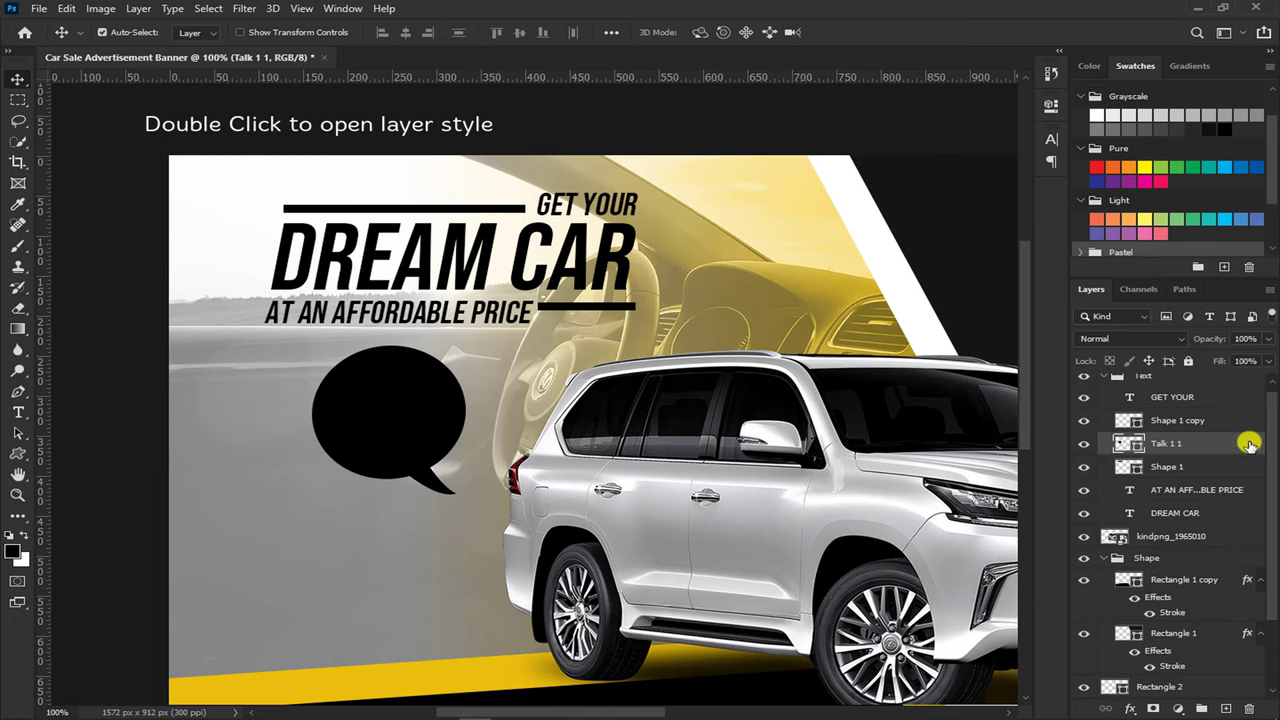
Add a 6 px #FFCC00 Stroke layer style to the Talk 1 1 bubble
{"action": "double_click", "coordinate": [1249, 444]}
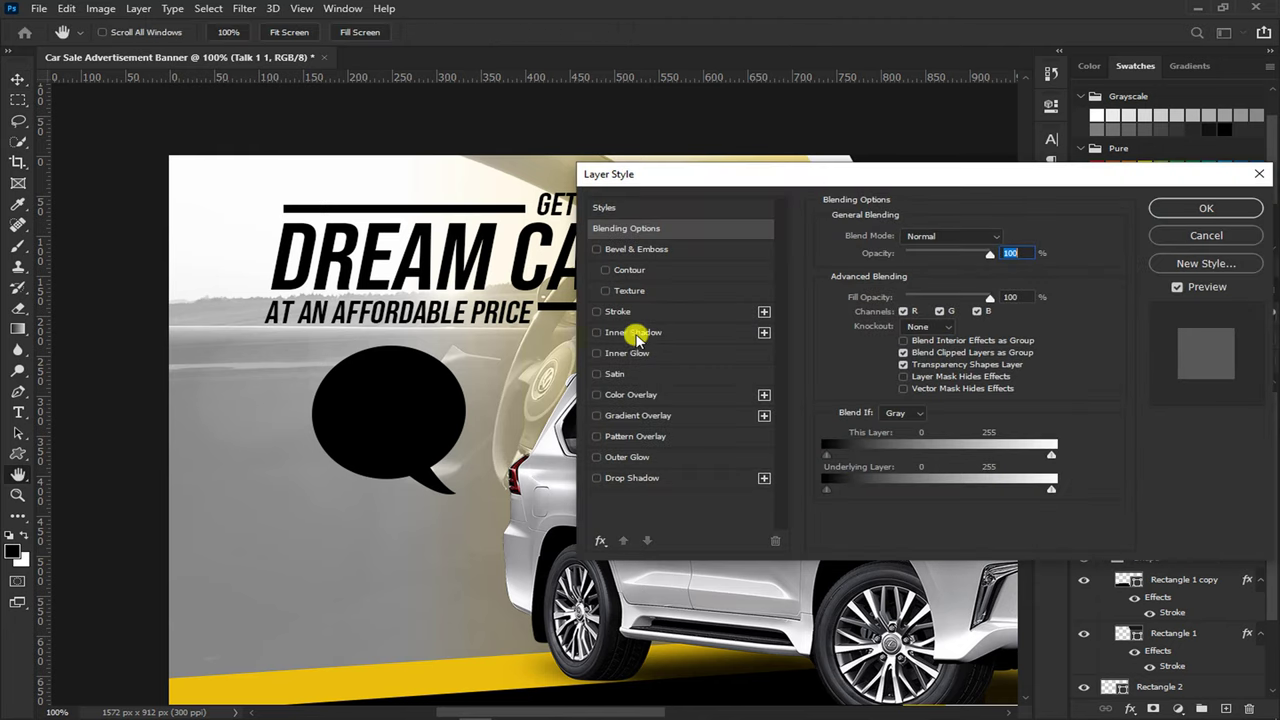
{"action": "left_click", "coordinate": [615, 312]}
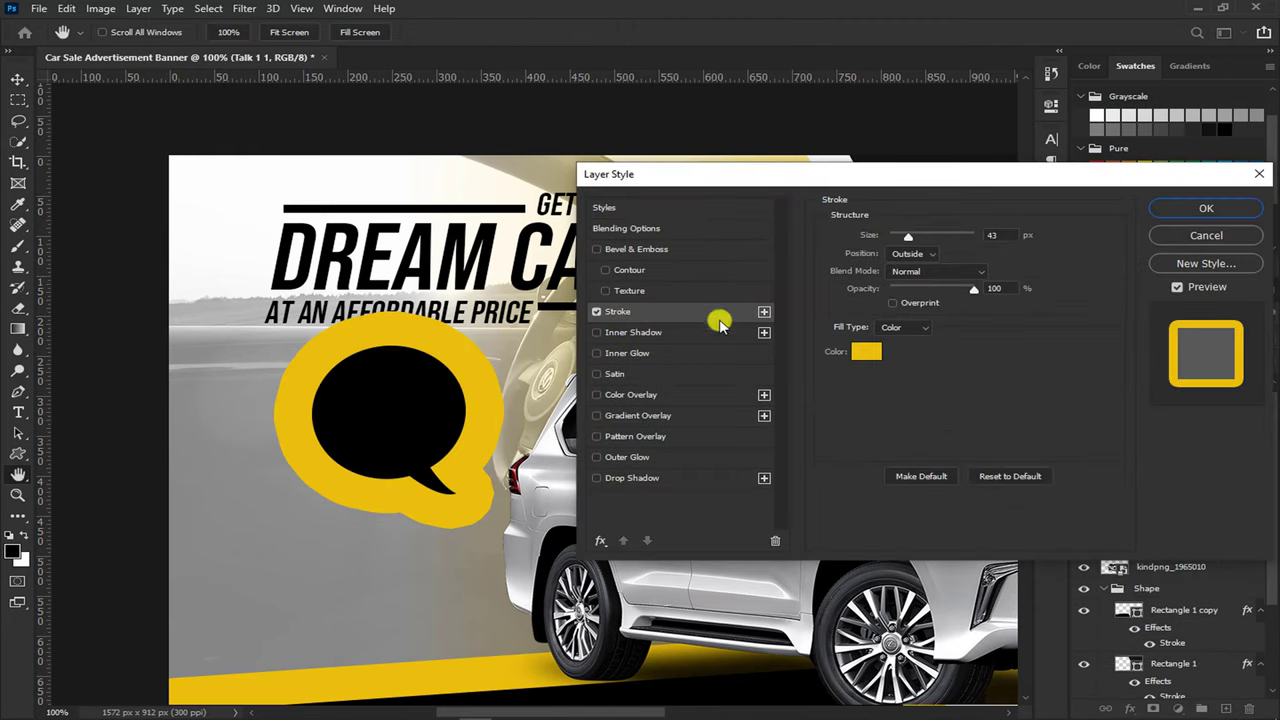
{"action": "left_click", "coordinate": [866, 351]}
{"action": "type", "text": "FFC"}
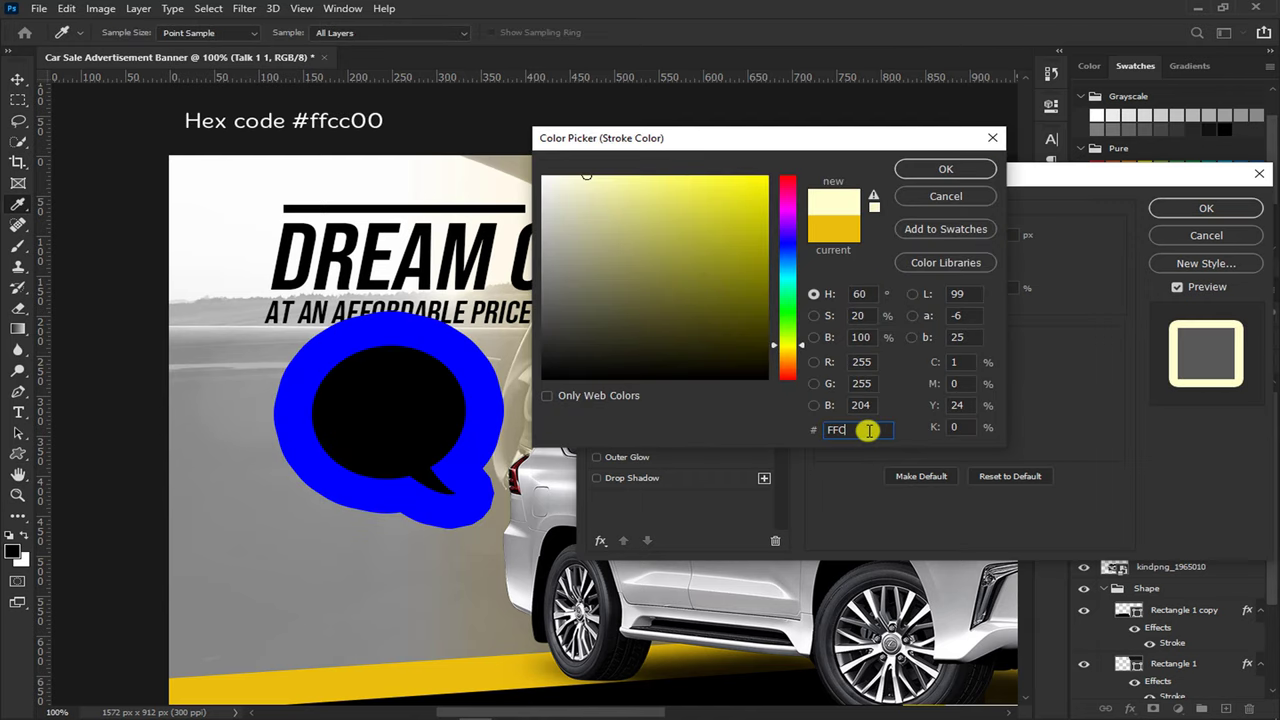
{"action": "type", "text": "C00"}
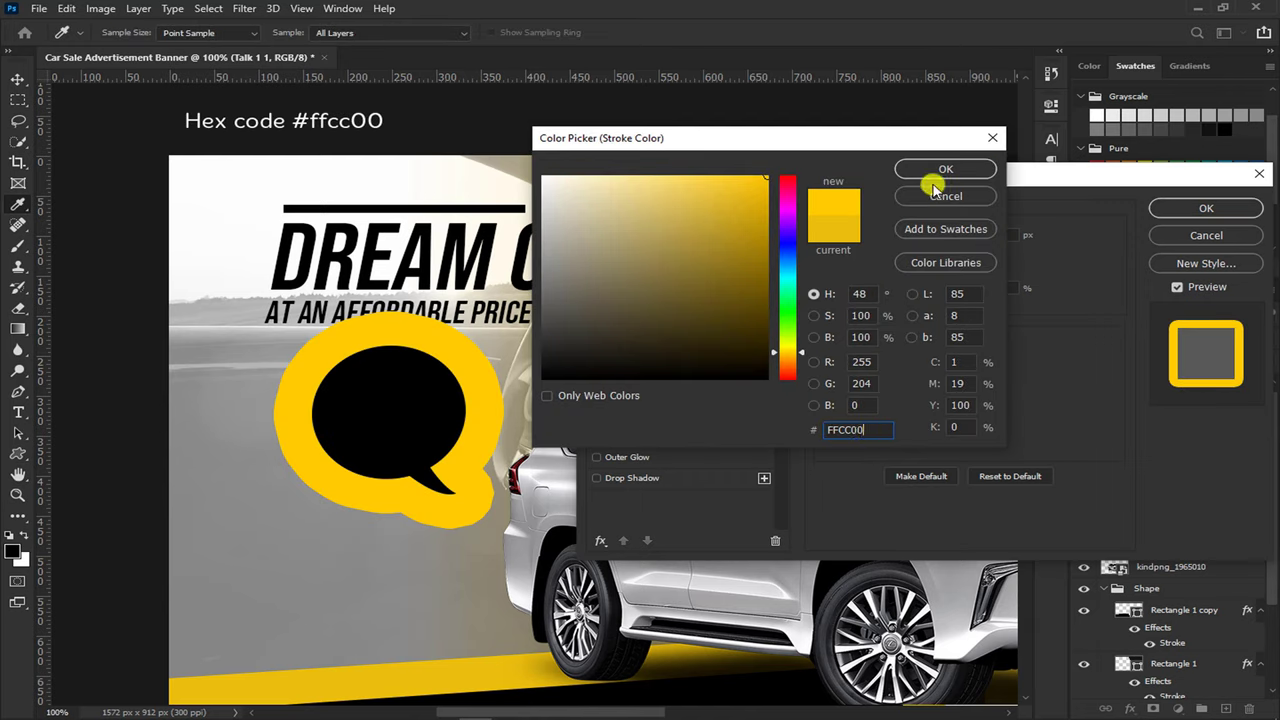
{"action": "left_click", "coordinate": [945, 169]}
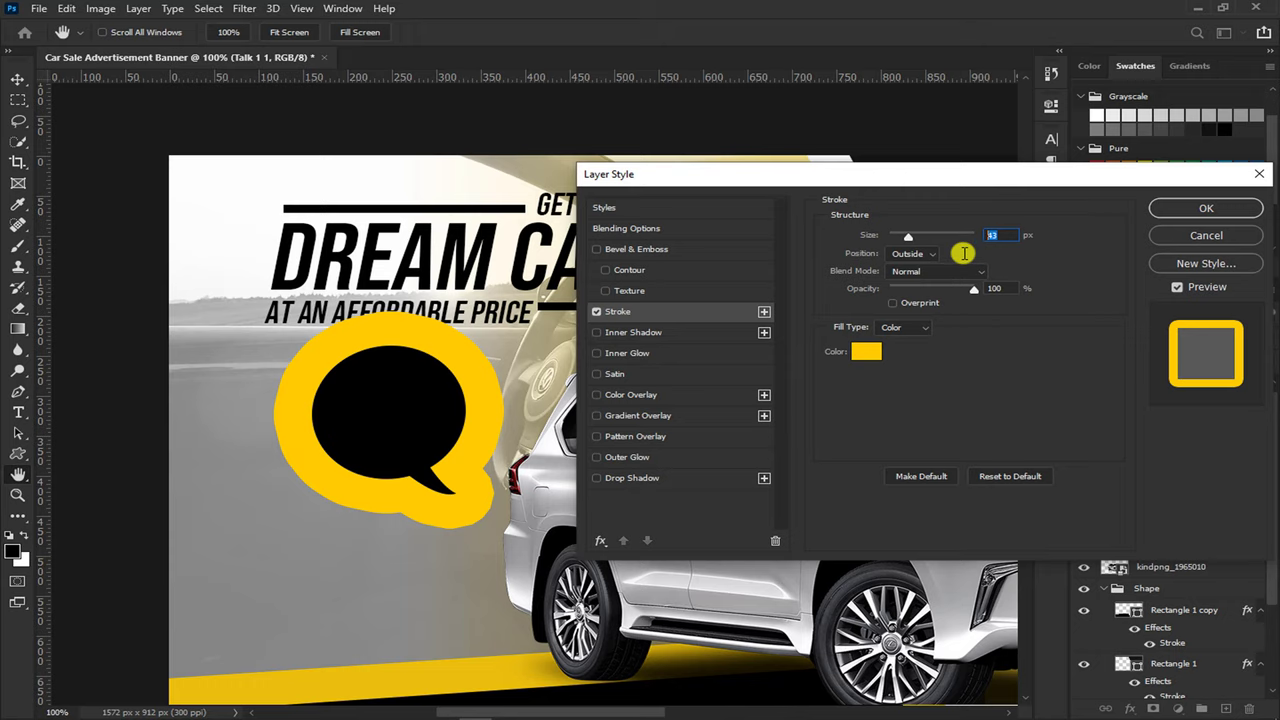
{"action": "type", "text": "6"}
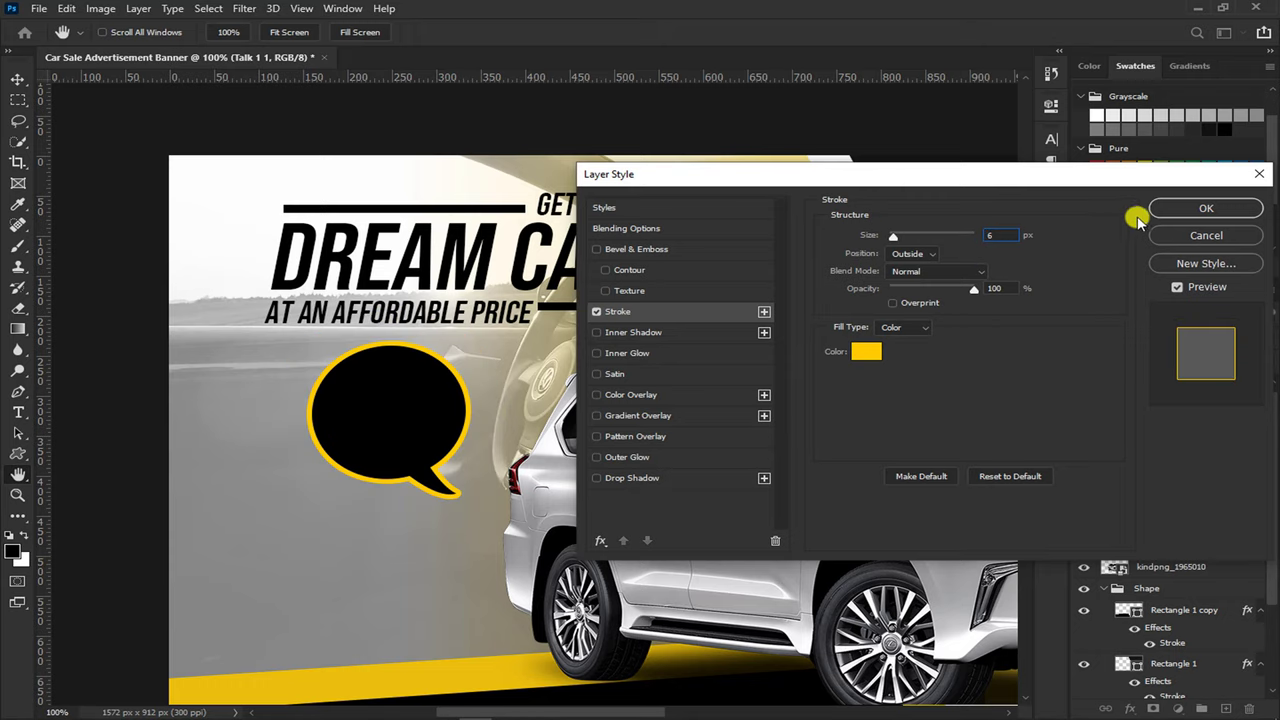
{"action": "left_click", "coordinate": [1184, 210]}
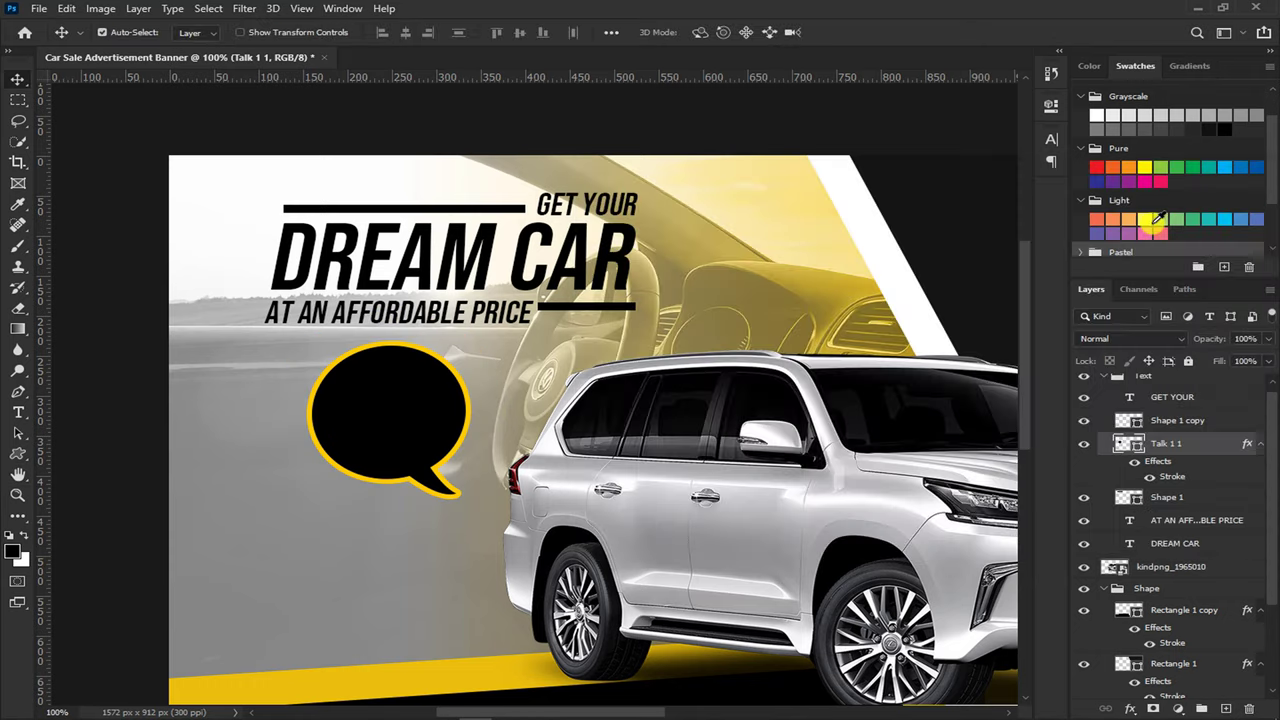
Duplicate the GET YOUR text below the bubble and retype it as 'NEW PRICE'
{"action": "left_click", "coordinate": [634, 208]}
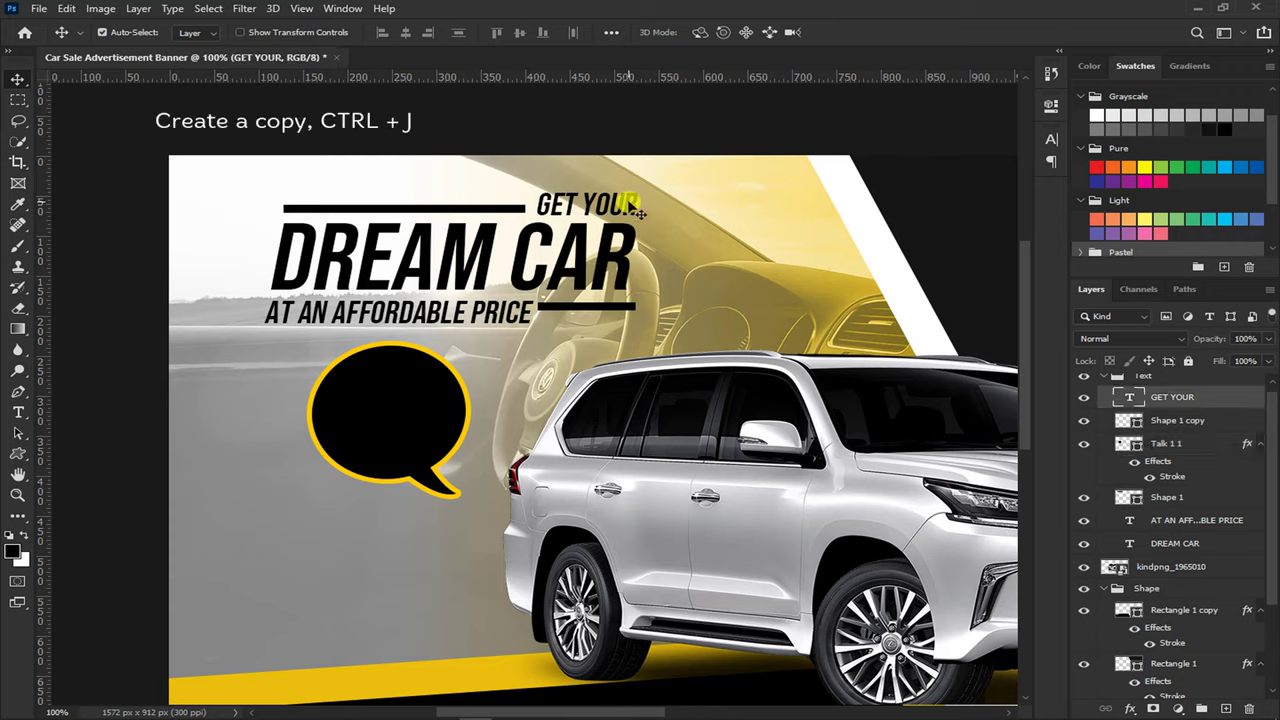
{"action": "key", "text": "ctrl+j"}
{"action": "left_click_drag", "start_coordinate": [594, 247], "coordinate": [336, 528]}
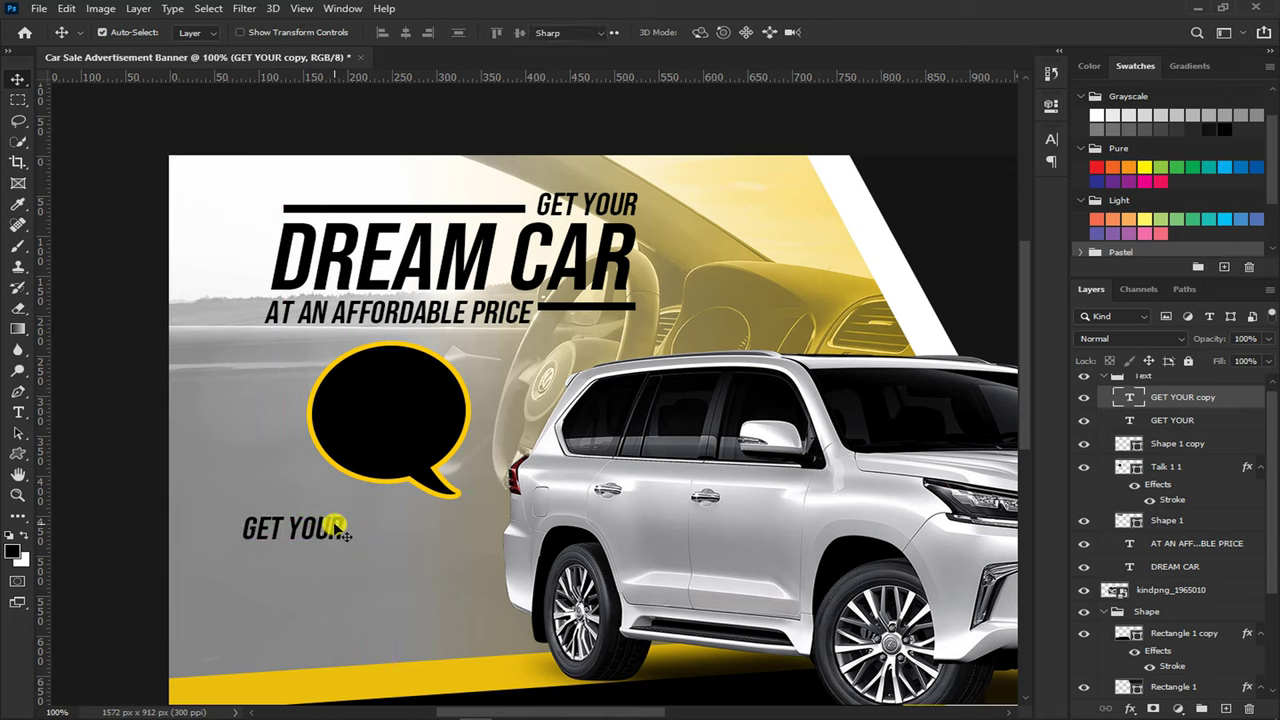
{"action": "double_click", "coordinate": [336, 530]}
{"action": "type", "text": "NEW PR"}
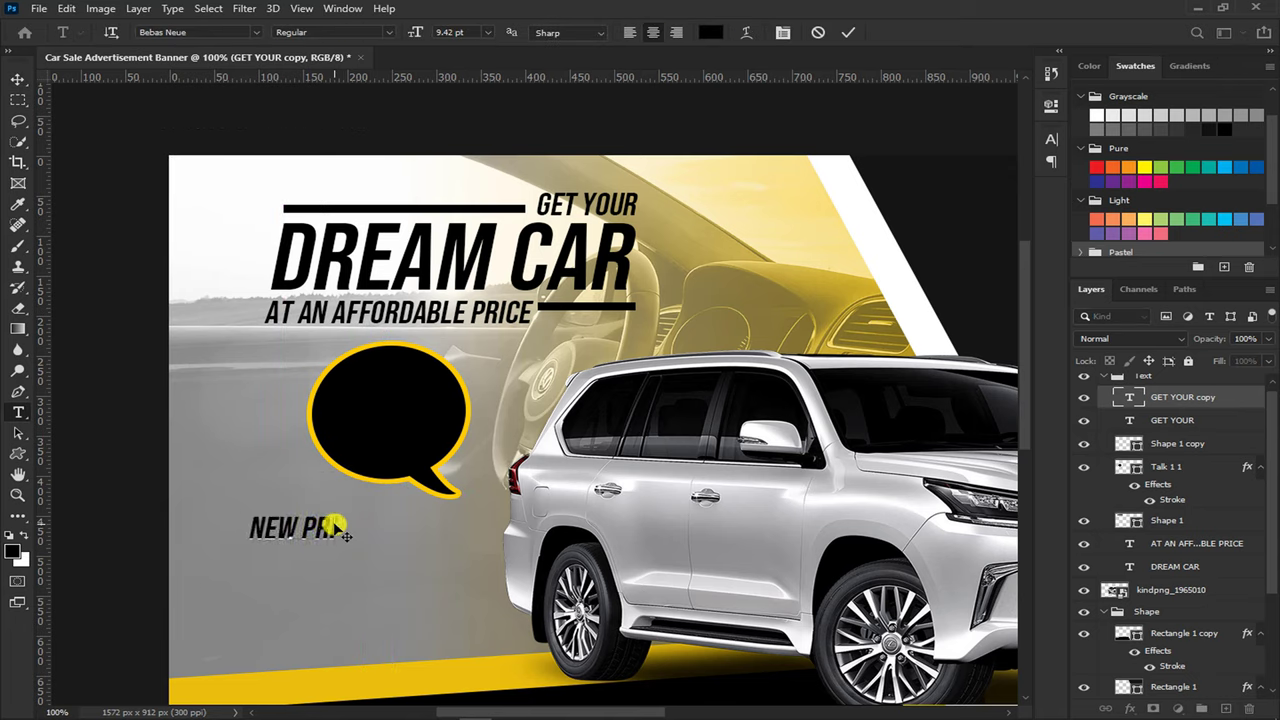
{"action": "type", "text": "ICE"}
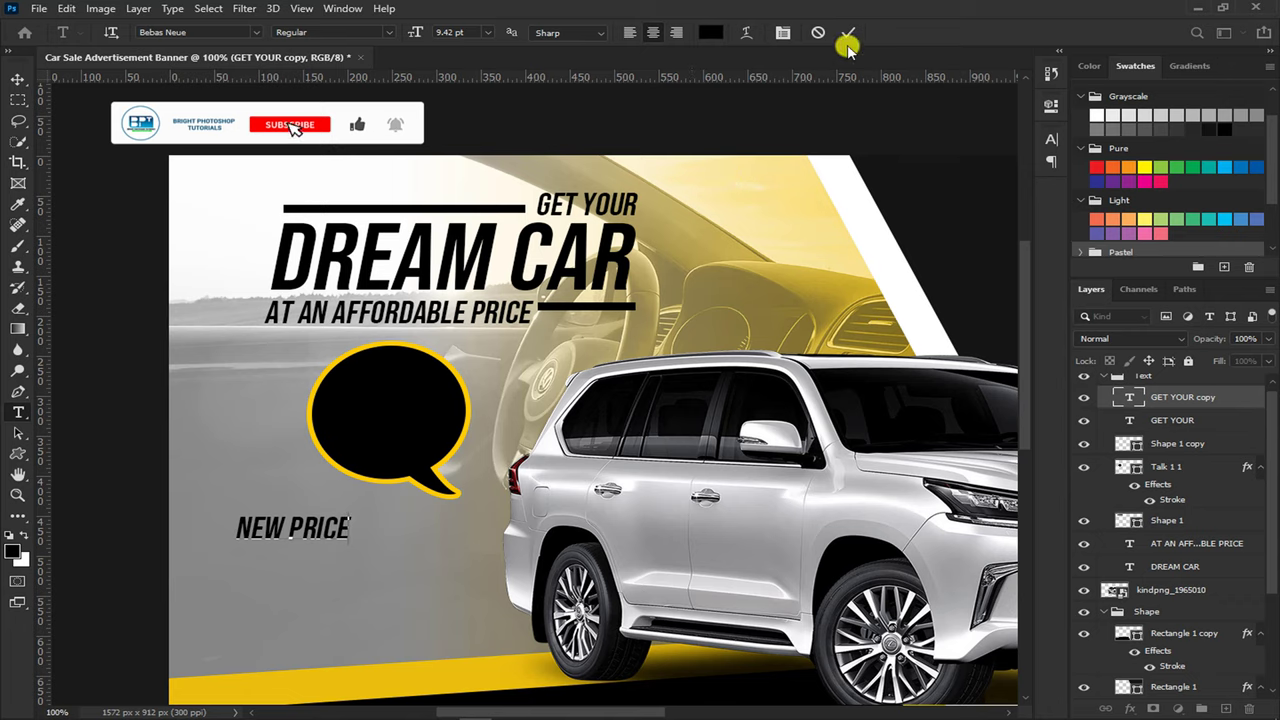
{"action": "left_click", "coordinate": [848, 32]}
Set the NEW PRICE text colour to white in the Character panel
{"action": "key", "text": "v"}
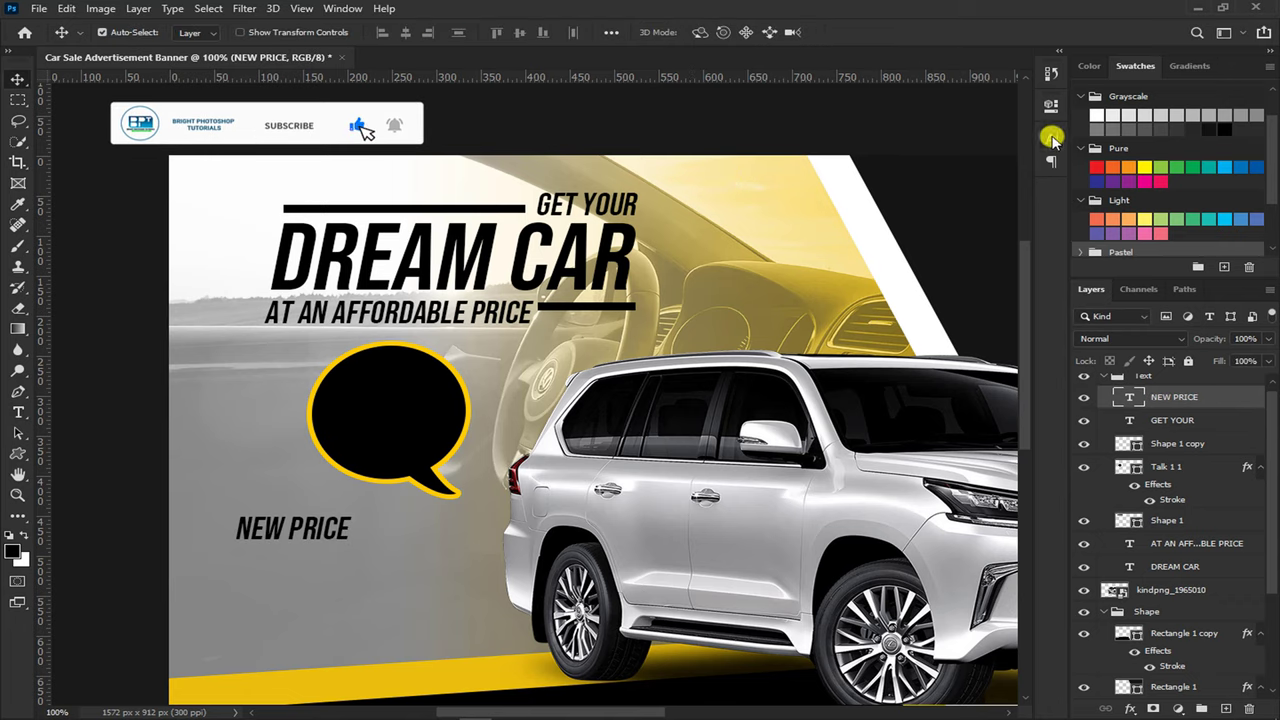
{"action": "left_click", "coordinate": [1051, 138]}
{"action": "left_click", "coordinate": [989, 246]}
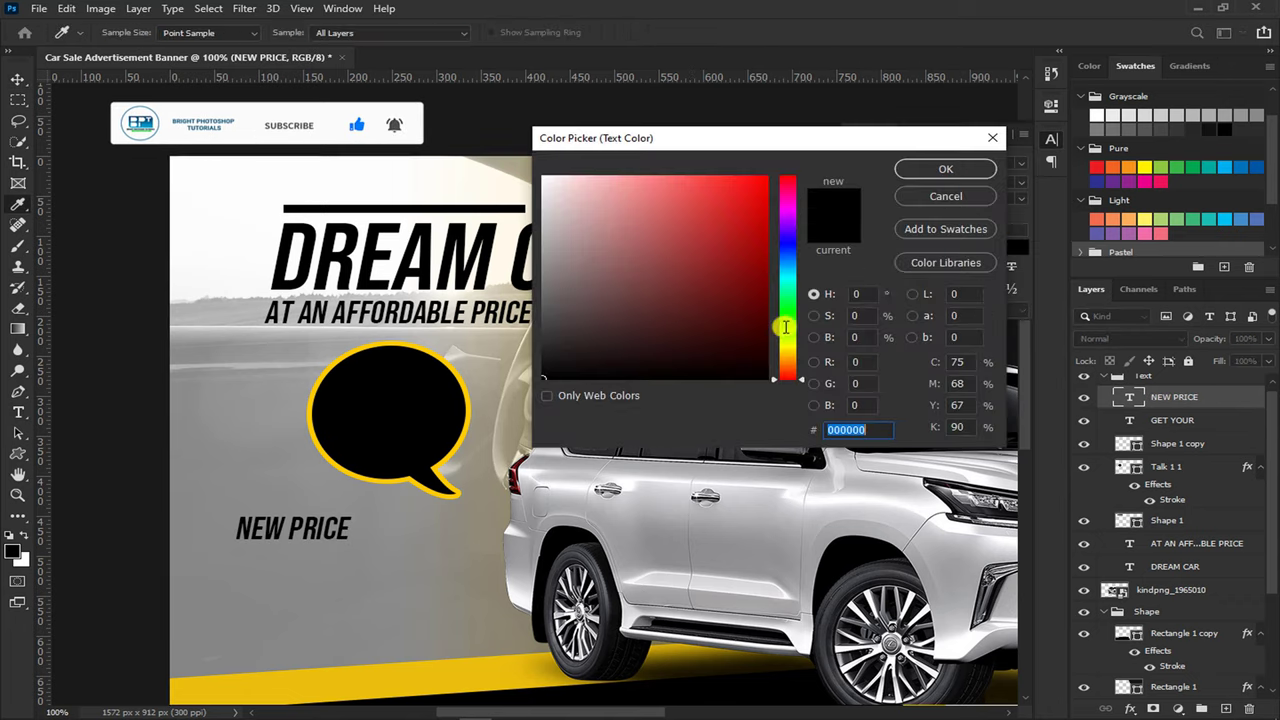
{"action": "left_click_drag", "start_coordinate": [689, 300], "coordinate": [531, 160]}
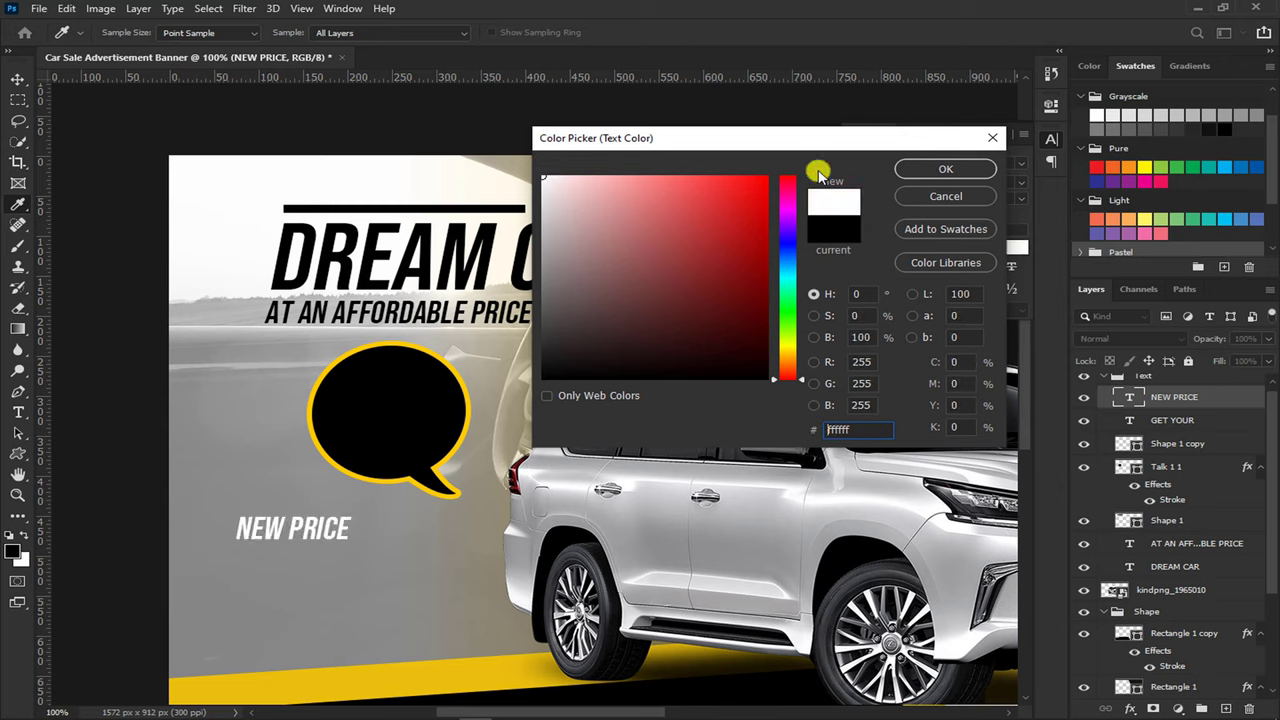
{"action": "left_click", "coordinate": [929, 169]}
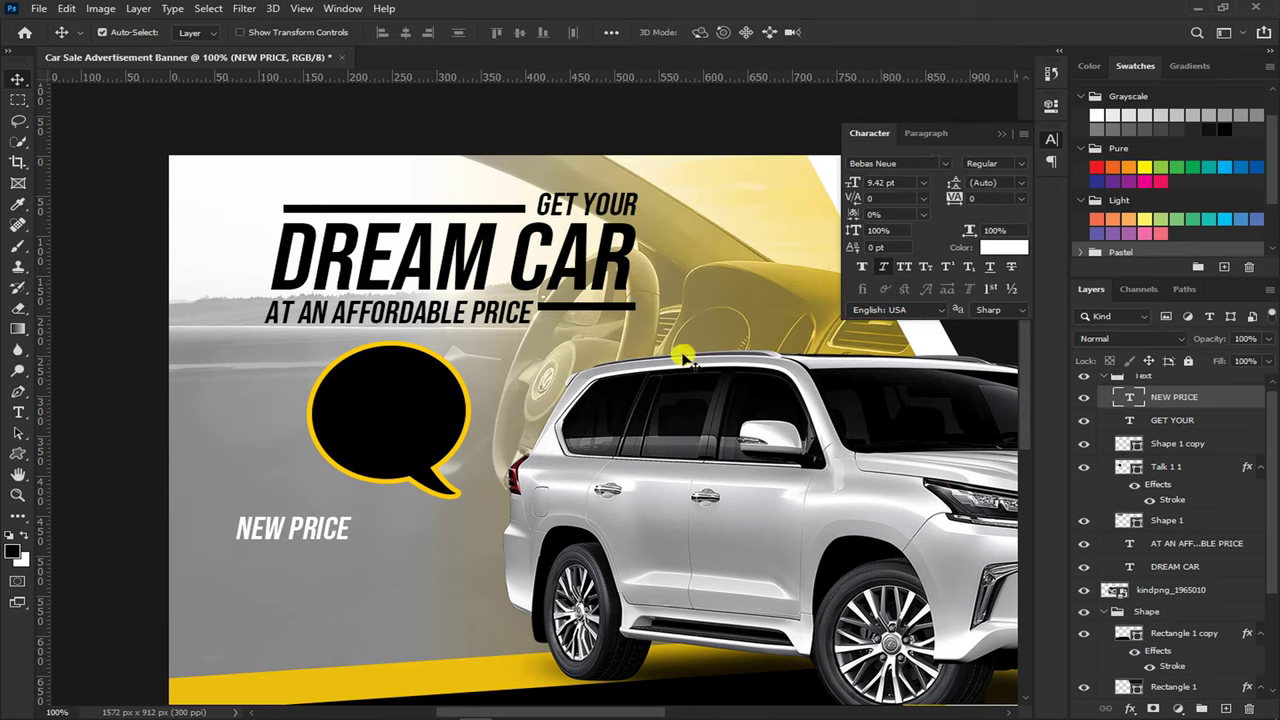
Move NEW PRICE into the speech bubble and scale it down
{"action": "mouse_move", "coordinate": [340, 525]}
{"action": "left_mouse_down"}
{"action": "mouse_move", "coordinate": [385, 415]}
{"action": "mouse_move", "coordinate": [448, 388]}
{"action": "mouse_move", "coordinate": [432, 393]}
{"action": "mouse_move", "coordinate": [415, 436]}
{"action": "left_mouse_up"}
{"action": "key", "text": "ctrl+t"}
{"action": "key", "text": "Return"}
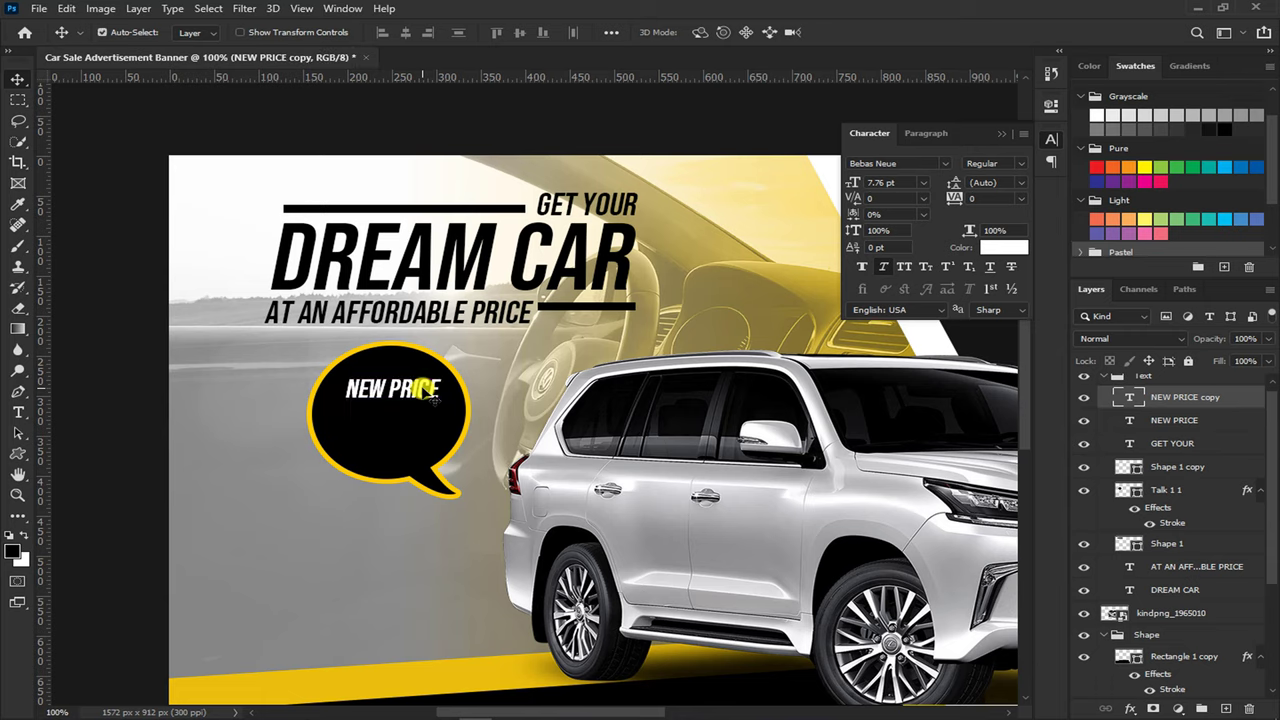
Change the duplicated NEW PRICE text to $100.00 and colour it yellow #ffcc00
{"action": "double_click", "coordinate": [415, 436]}
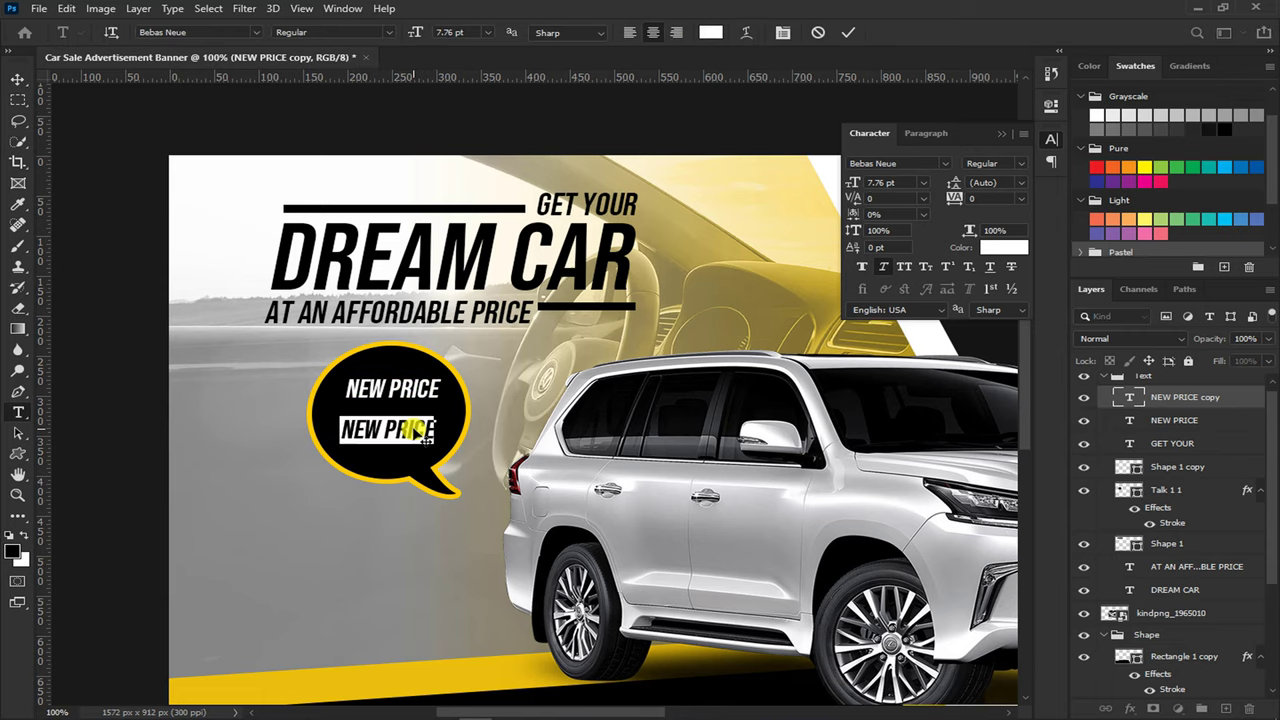
{"action": "type", "text": "$100."}
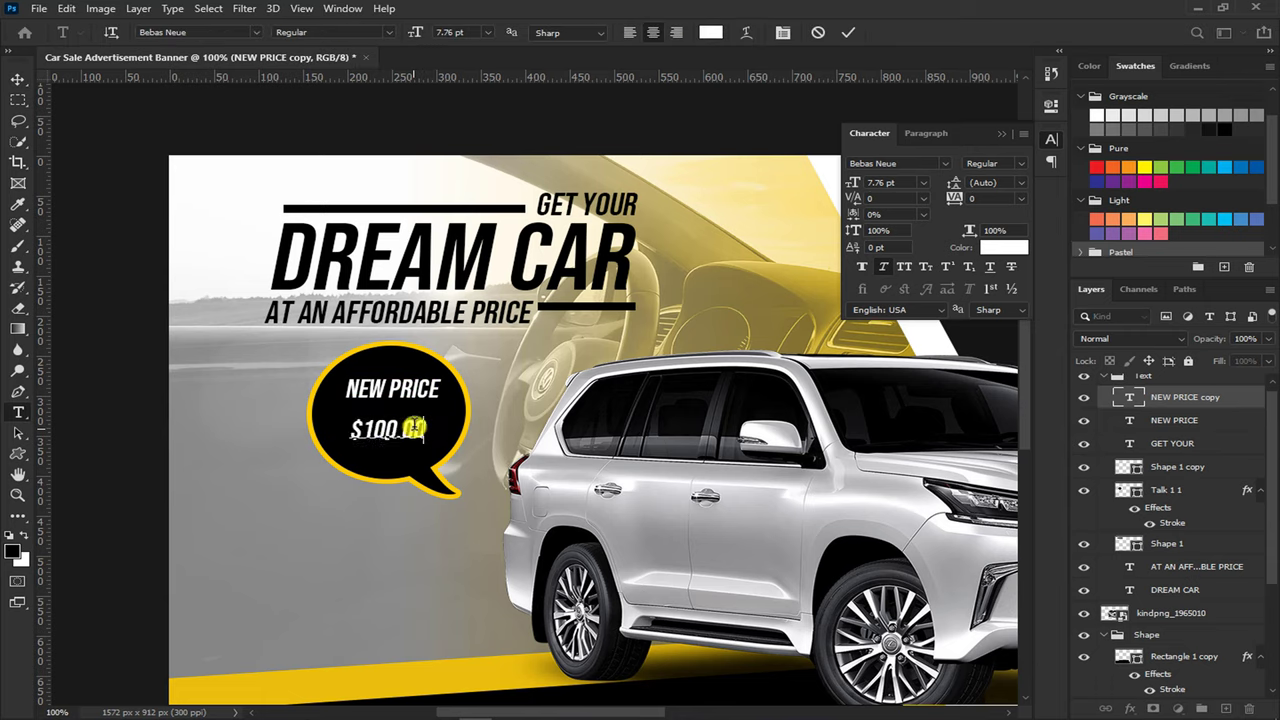
{"action": "type", "text": "00"}
{"action": "left_click", "coordinate": [851, 36]}
{"action": "key", "text": "v"}
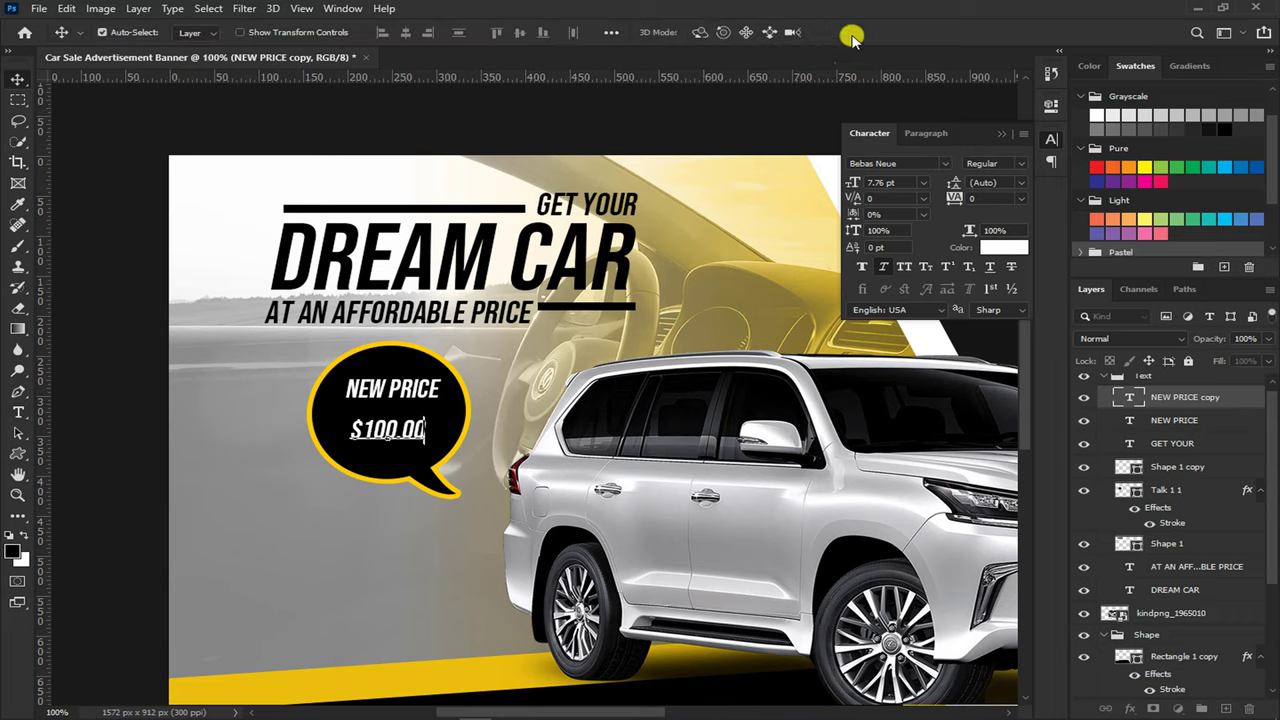
{"action": "left_click", "coordinate": [1000, 251]}
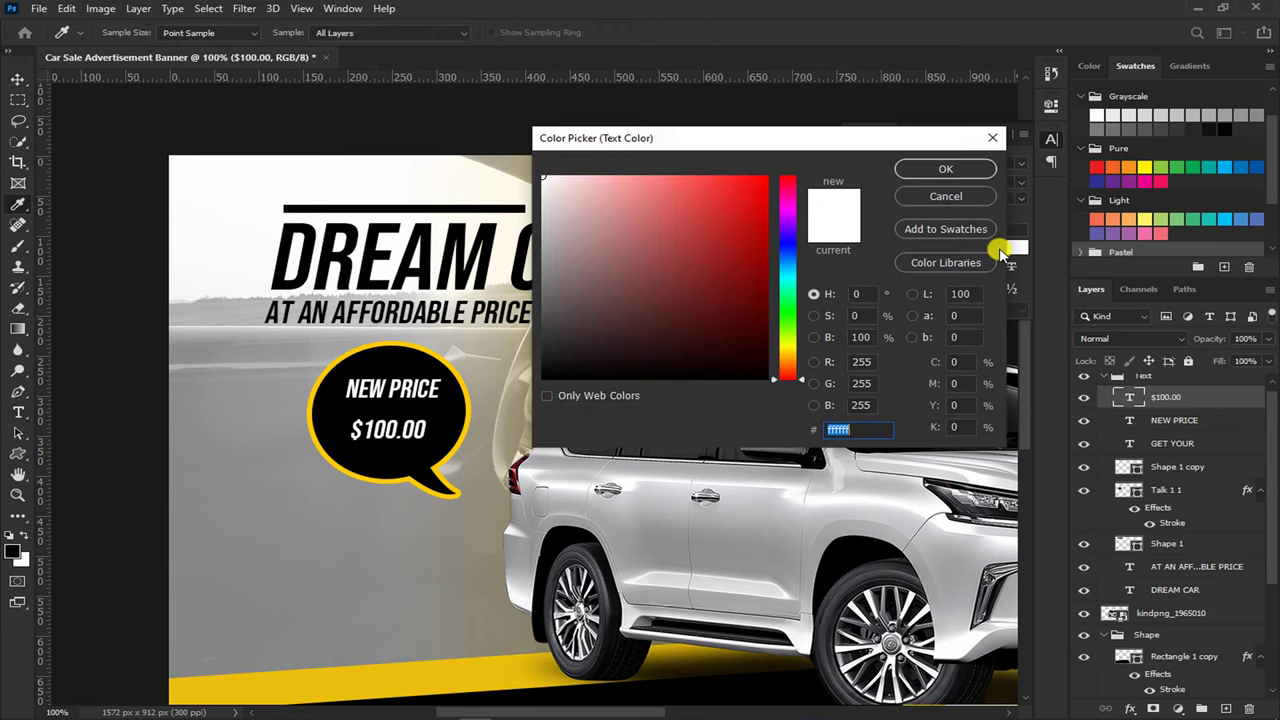
{"action": "left_click", "coordinate": [469, 421]}
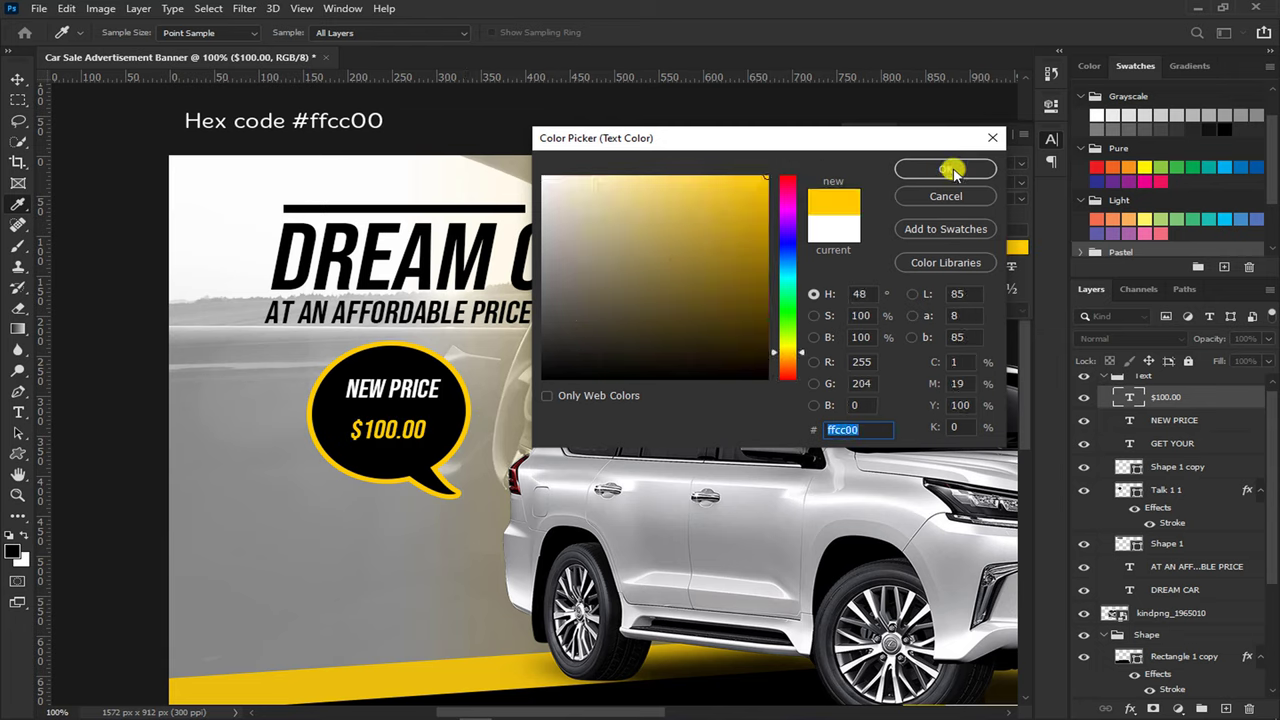
{"action": "left_click", "coordinate": [953, 170]}
{"action": "left_click", "coordinate": [1005, 135]}
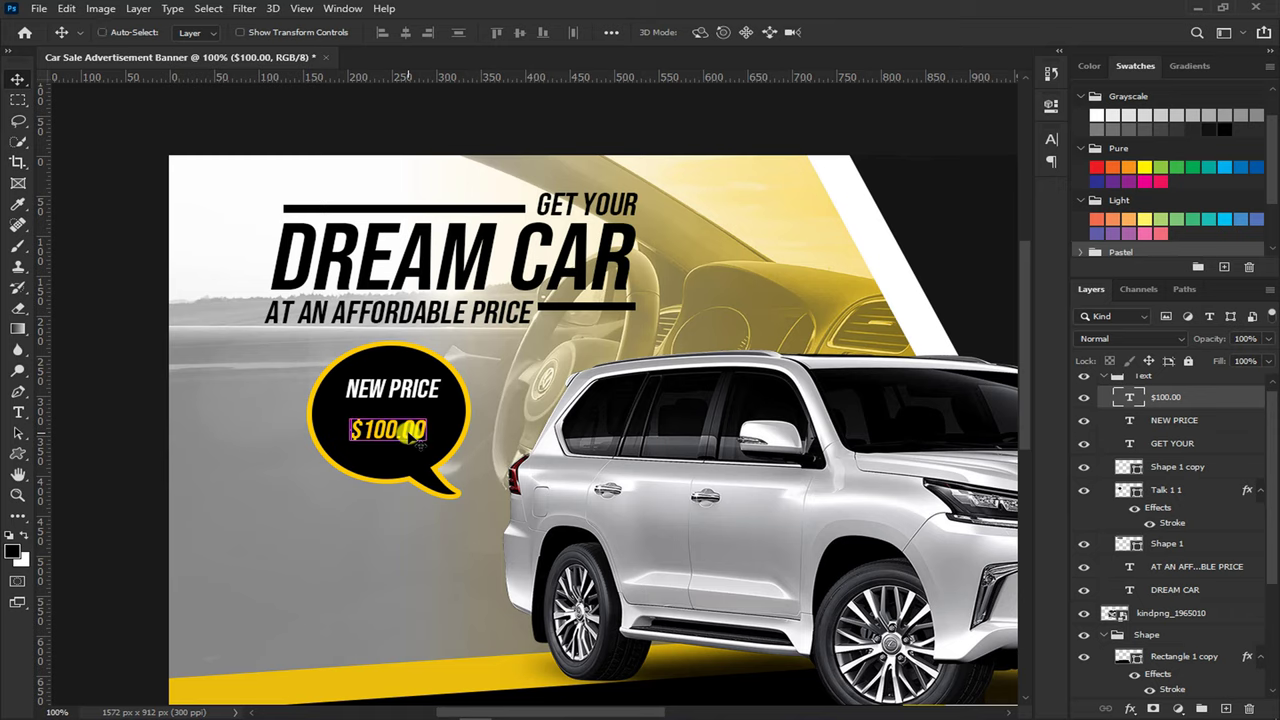
Enlarge the $100.00 price to about 150% and make the 00 cents superscript
{"action": "key", "text": "ctrl+t"}
{"action": "left_click_drag", "start_coordinate": [424, 417], "coordinate": [452, 414]}
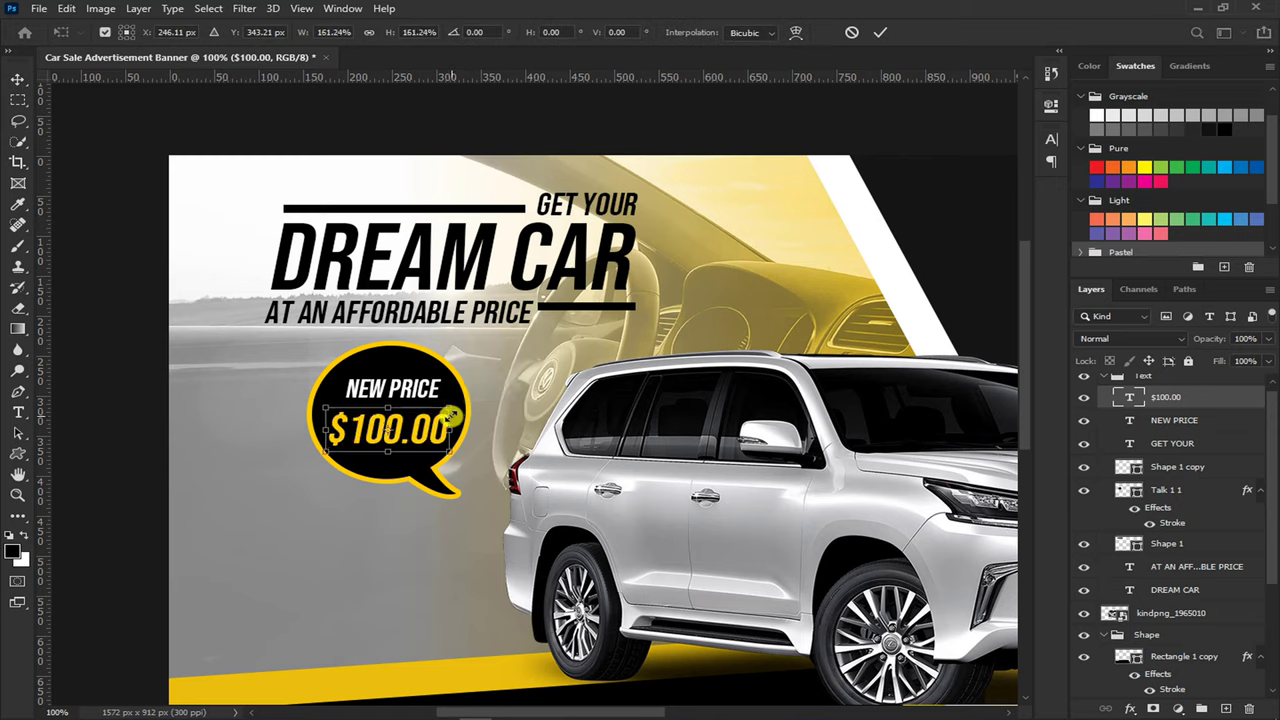
{"action": "key", "text": "Return"}
{"action": "double_click", "coordinate": [418, 424]}
{"action": "left_click_drag", "start_coordinate": [413, 424], "coordinate": [452, 424]}
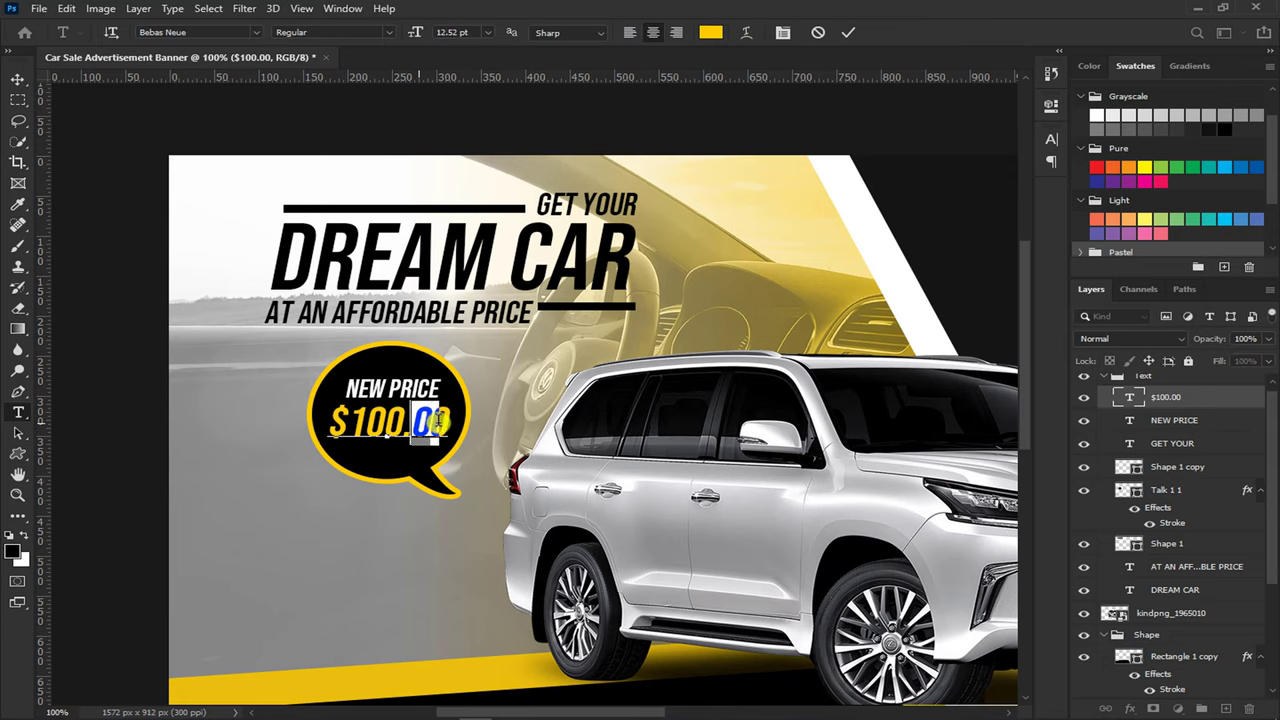
{"action": "left_click", "coordinate": [1050, 139]}
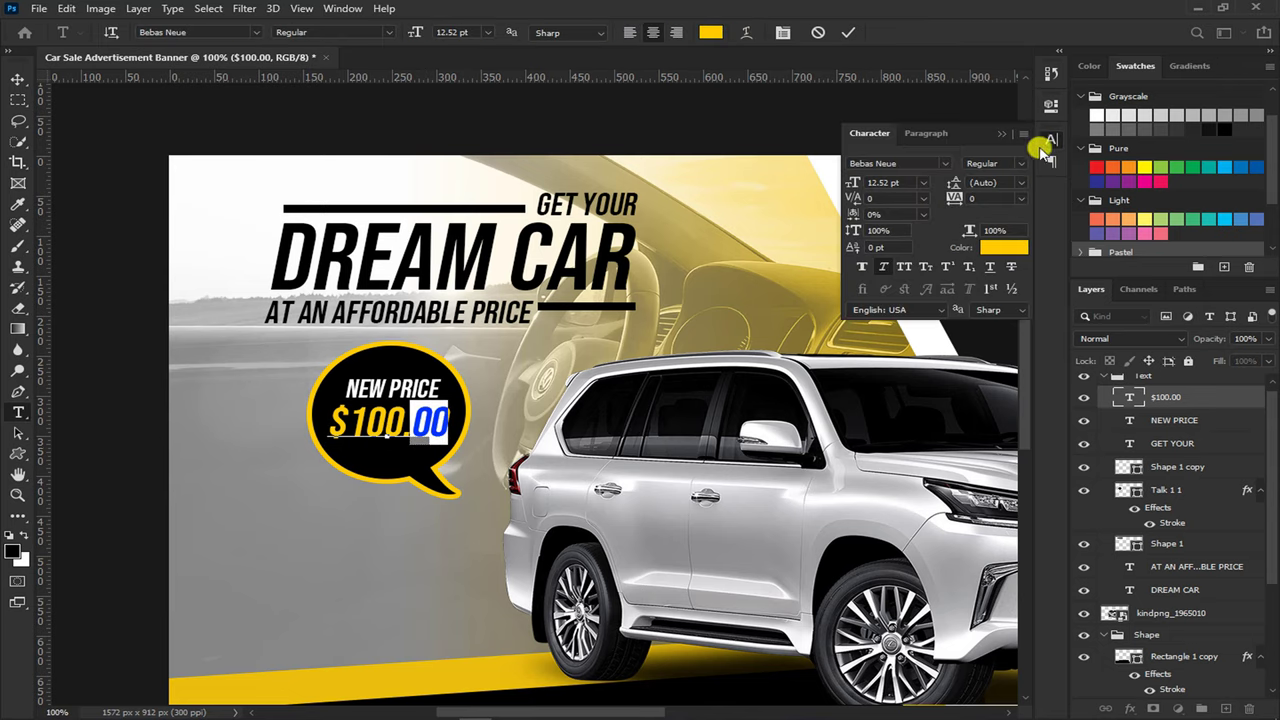
{"action": "left_click", "coordinate": [955, 265]}
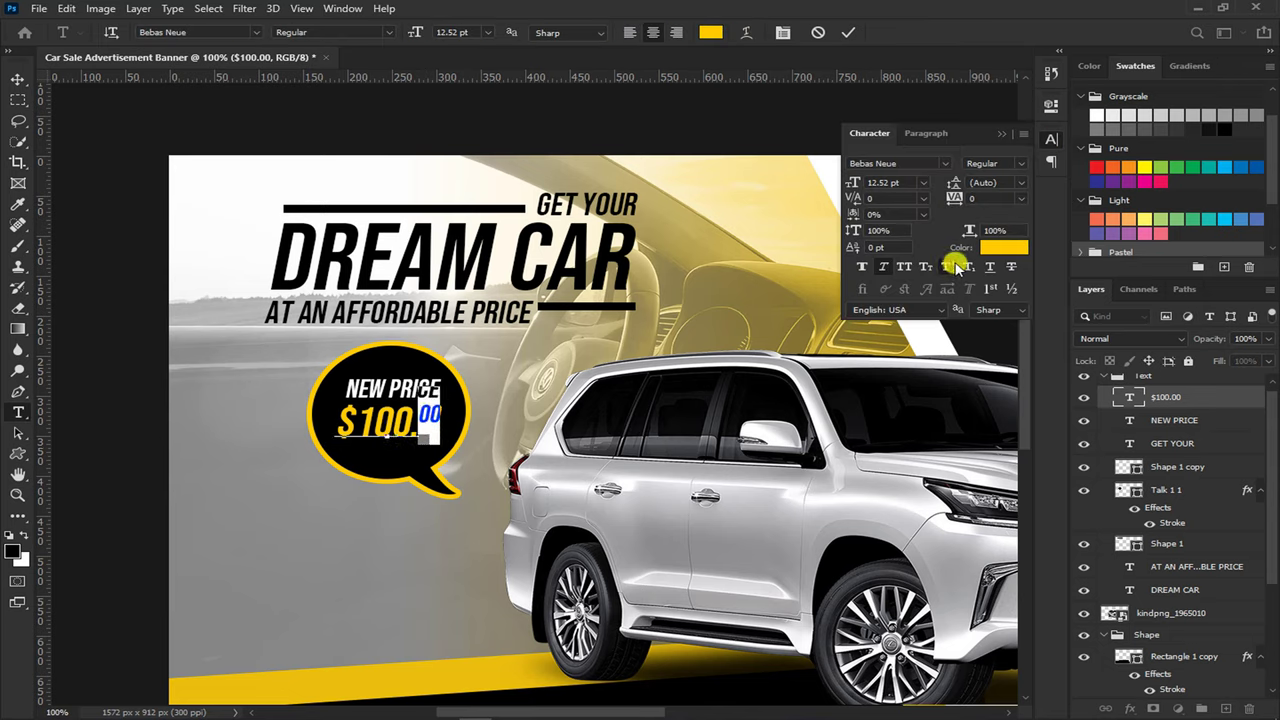
{"action": "left_click", "coordinate": [1000, 135]}
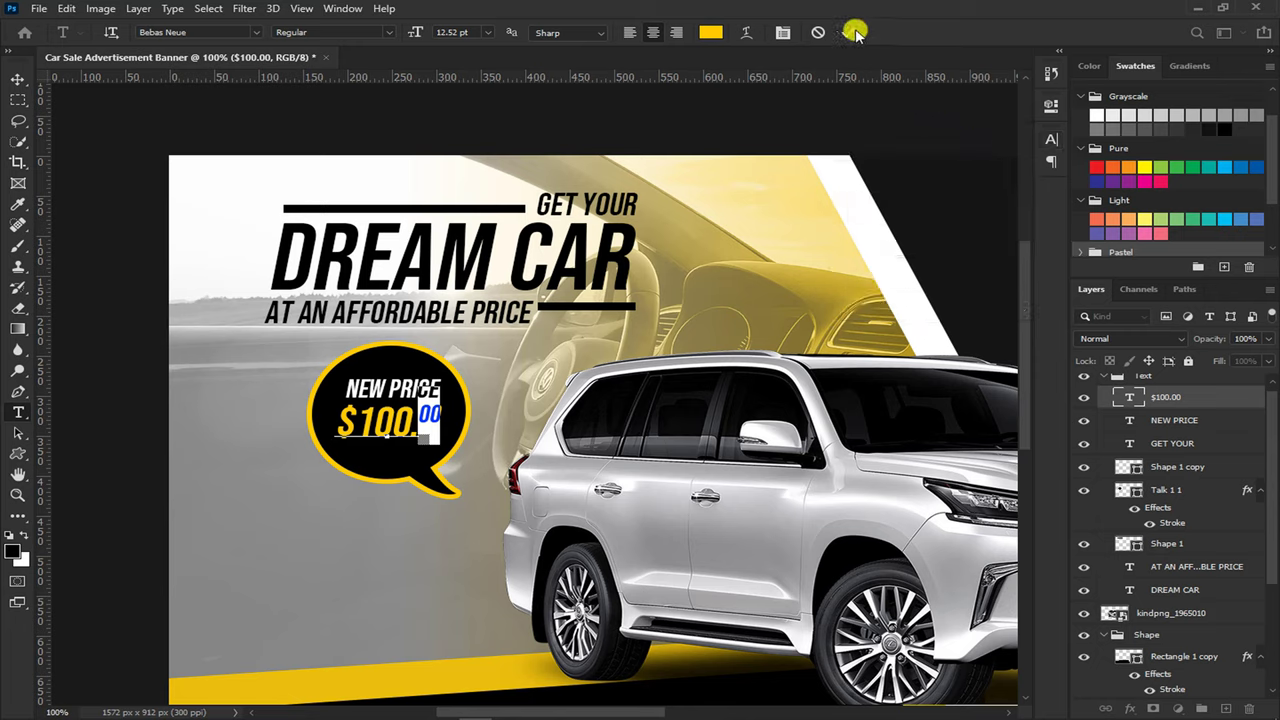
{"action": "key", "text": "ctrl+Return"}
{"action": "key", "text": "v"}
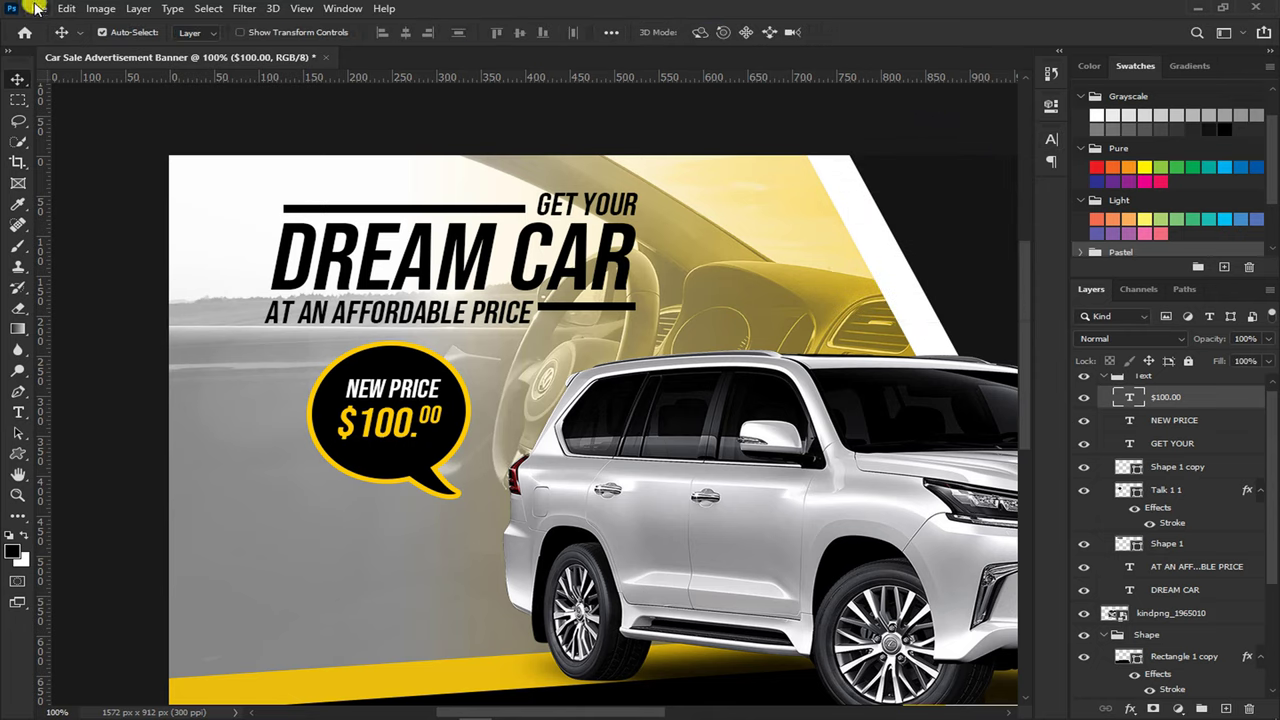
{"action": "left_click", "coordinate": [38, 9]}
Embed the location-indicator pin, shrink it to about 7%, and move it to the lower left
{"action": "left_click", "coordinate": [338, 318]}
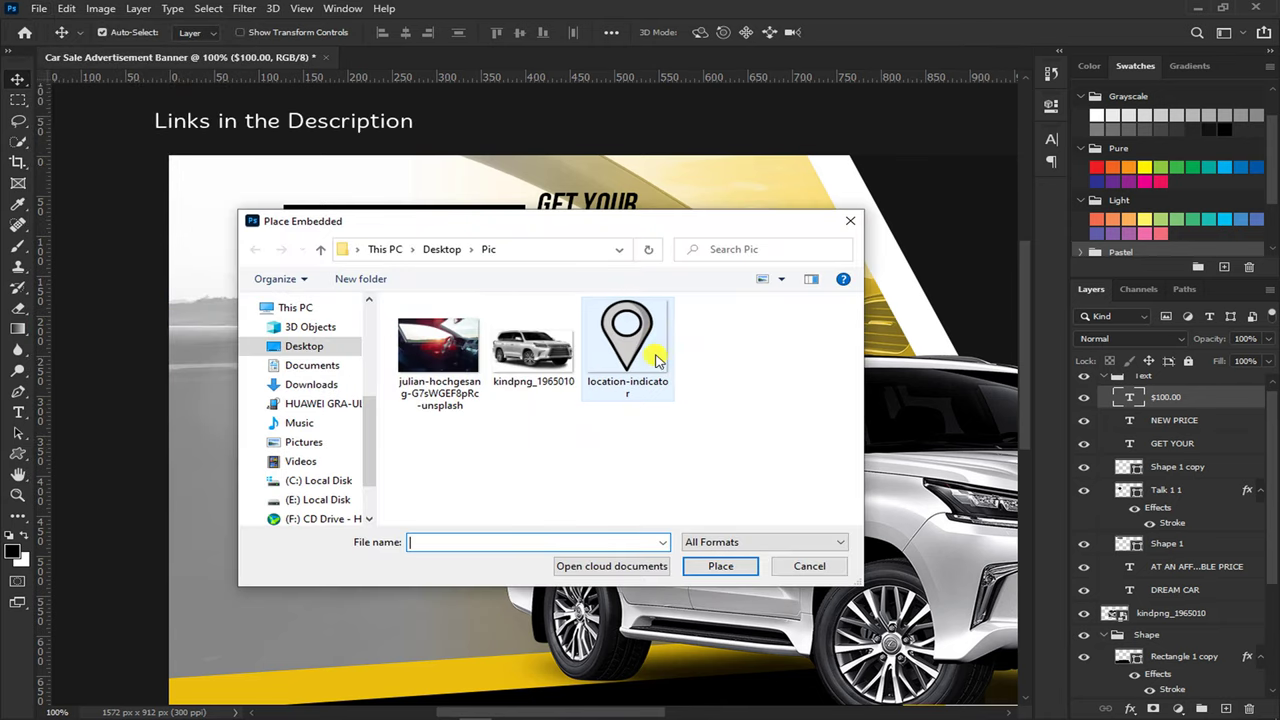
{"action": "left_click", "coordinate": [627, 345]}
{"action": "left_click", "coordinate": [714, 567]}
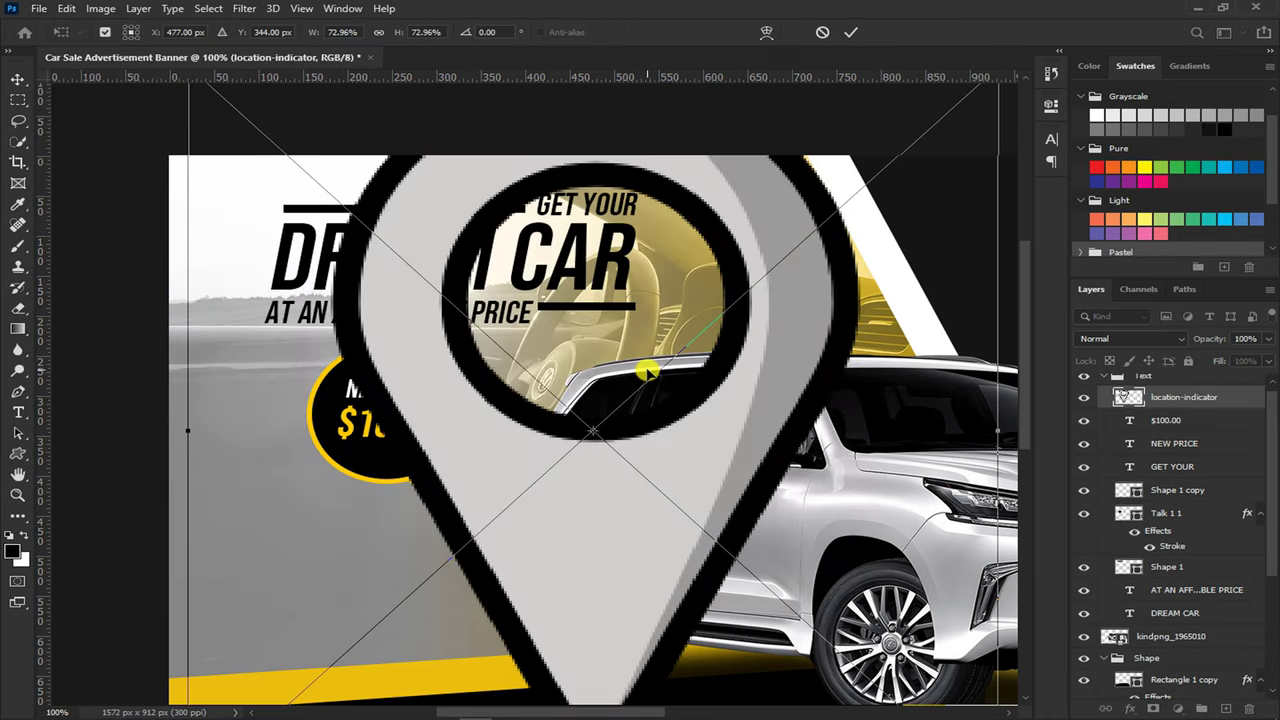
{"action": "key", "text": "ctrl+minus"}
{"action": "mouse_move", "coordinate": [837, 176]}
{"action": "left_mouse_down"}
{"action": "mouse_move", "coordinate": [694, 377]}
{"action": "mouse_move", "coordinate": [578, 432]}
{"action": "left_mouse_up"}
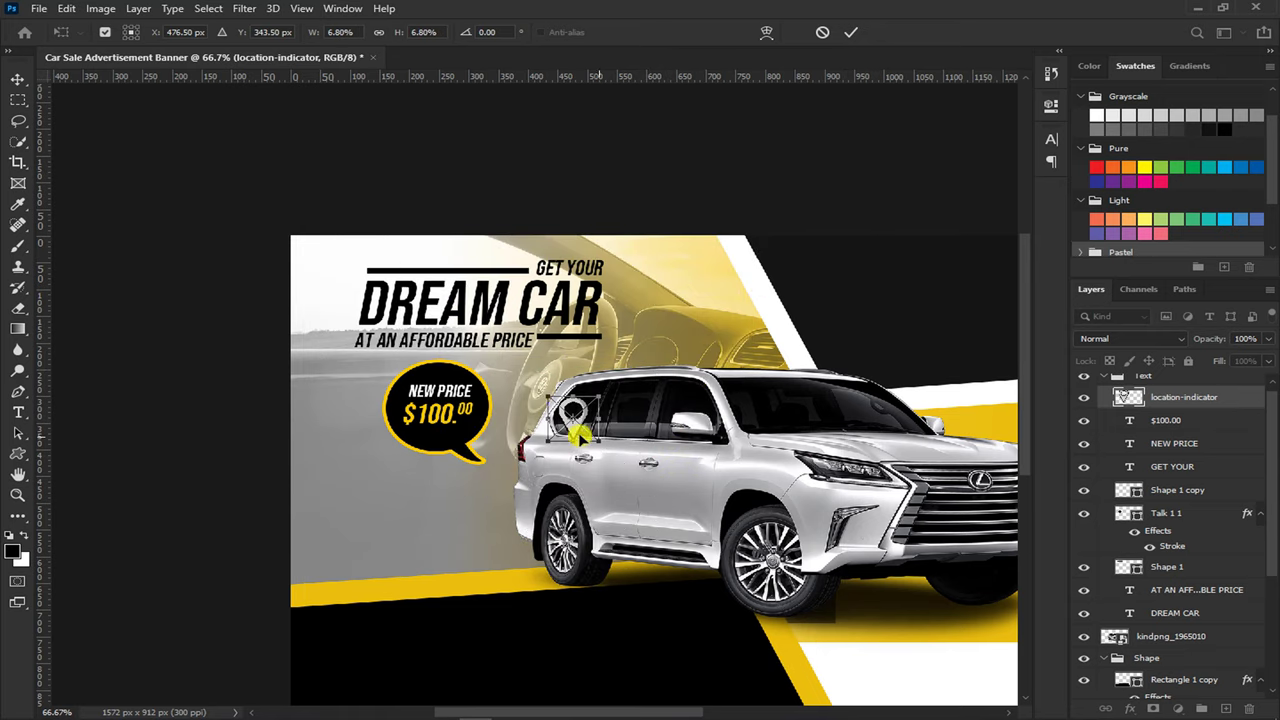
{"action": "key", "text": "ctrl+plus"}
{"action": "left_click_drag", "start_coordinate": [586, 440], "coordinate": [245, 570]}
{"action": "key", "text": "Return"}
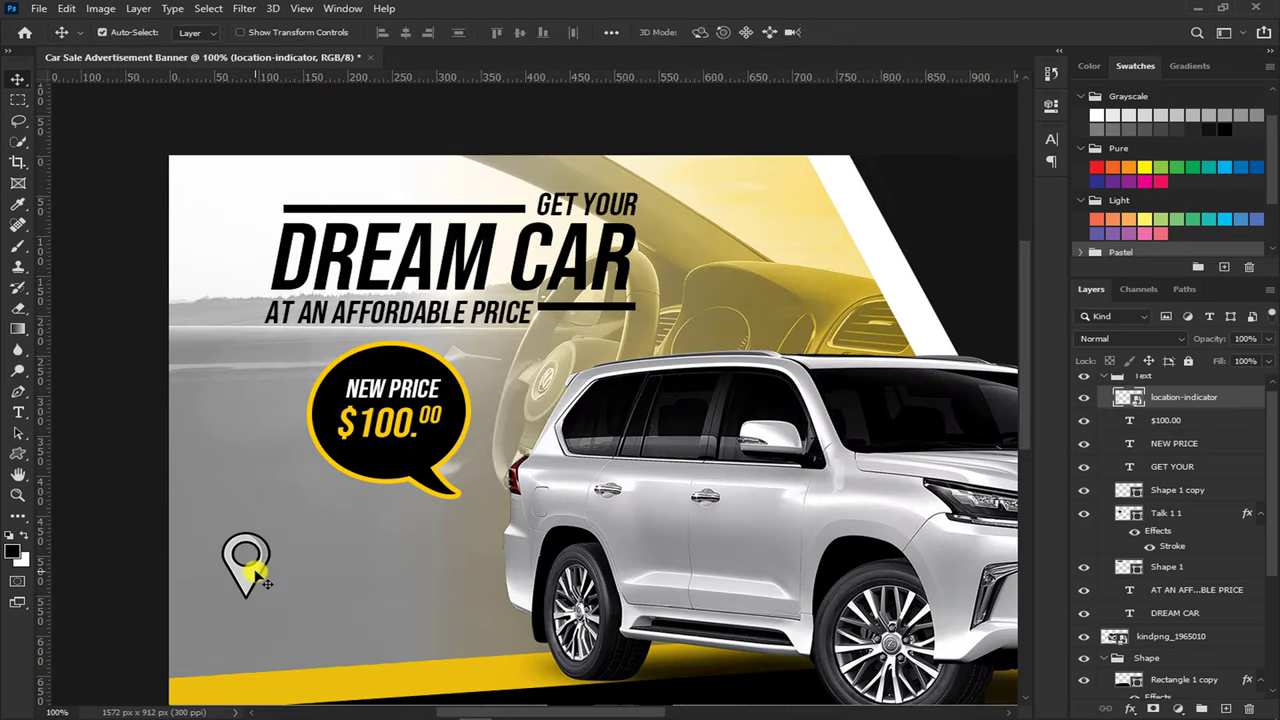
{"action": "right_click", "coordinate": [20, 453]}
{"action": "left_click", "coordinate": [80, 468]}
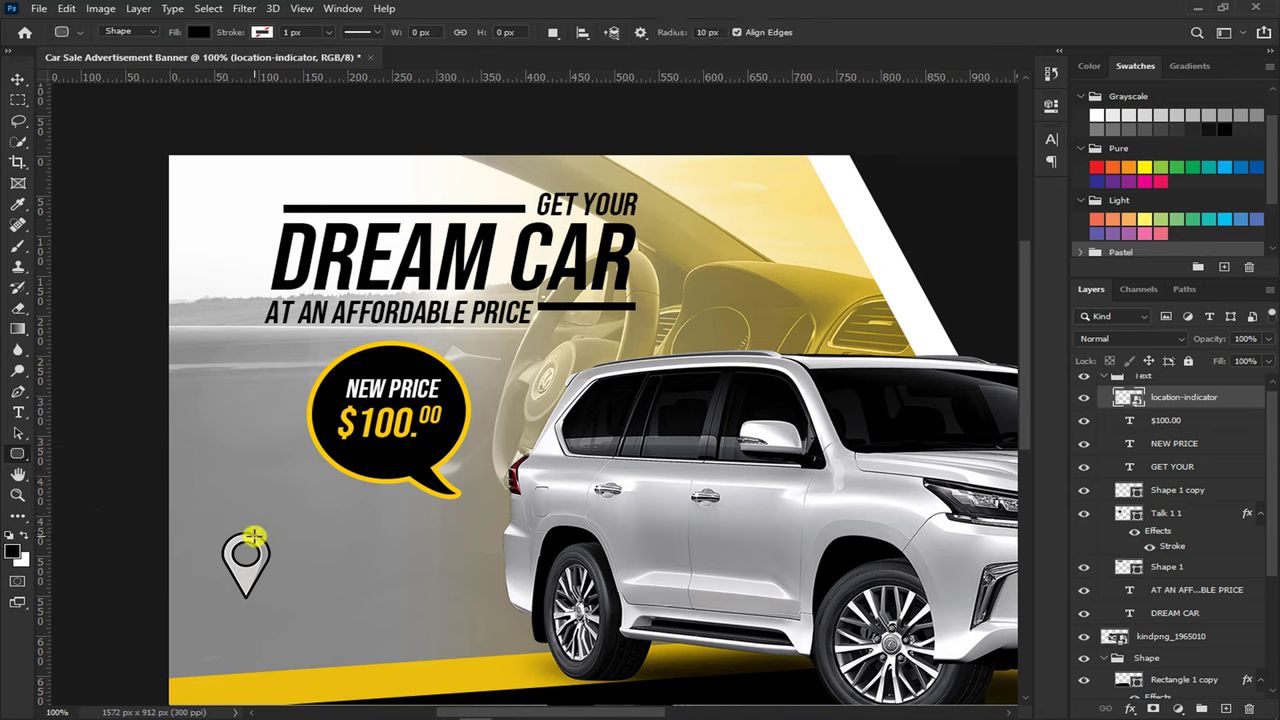
Draw a yellow #ffcc00 rounded bar beside the pin and put it behind the pin
{"action": "left_click_drag", "start_coordinate": [254, 537], "coordinate": [456, 592]}
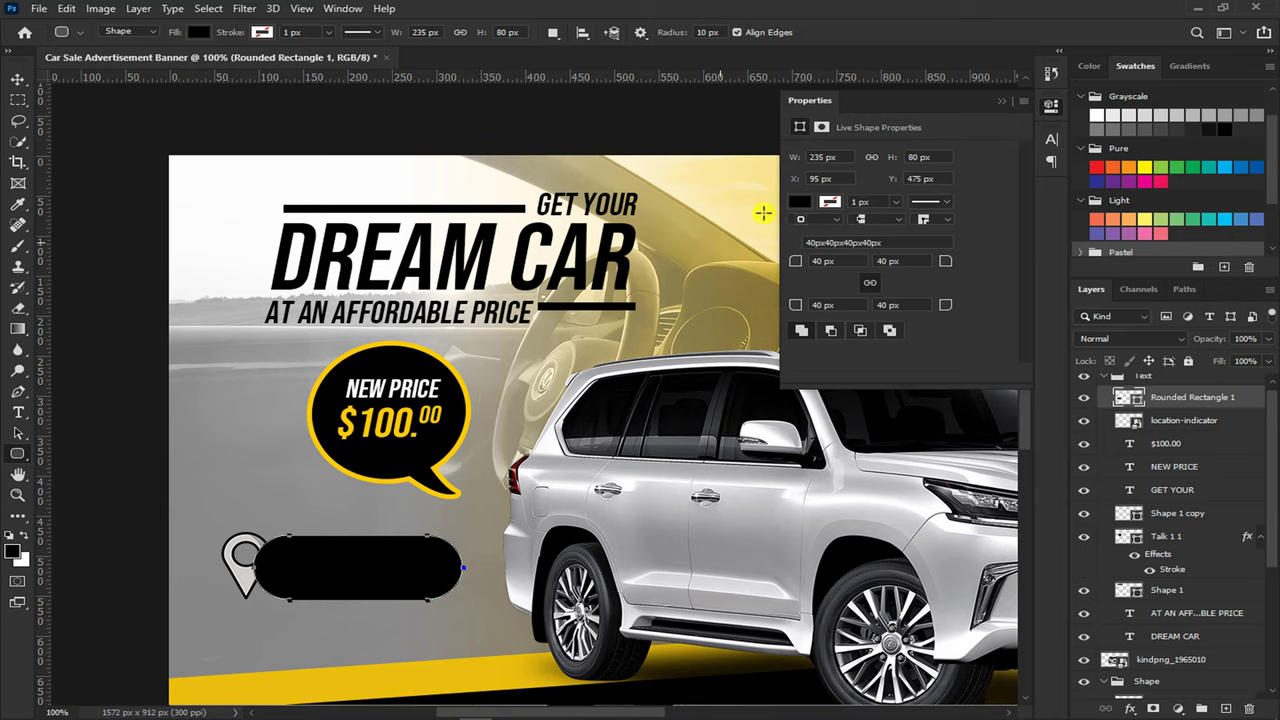
{"action": "left_click", "coordinate": [799, 206]}
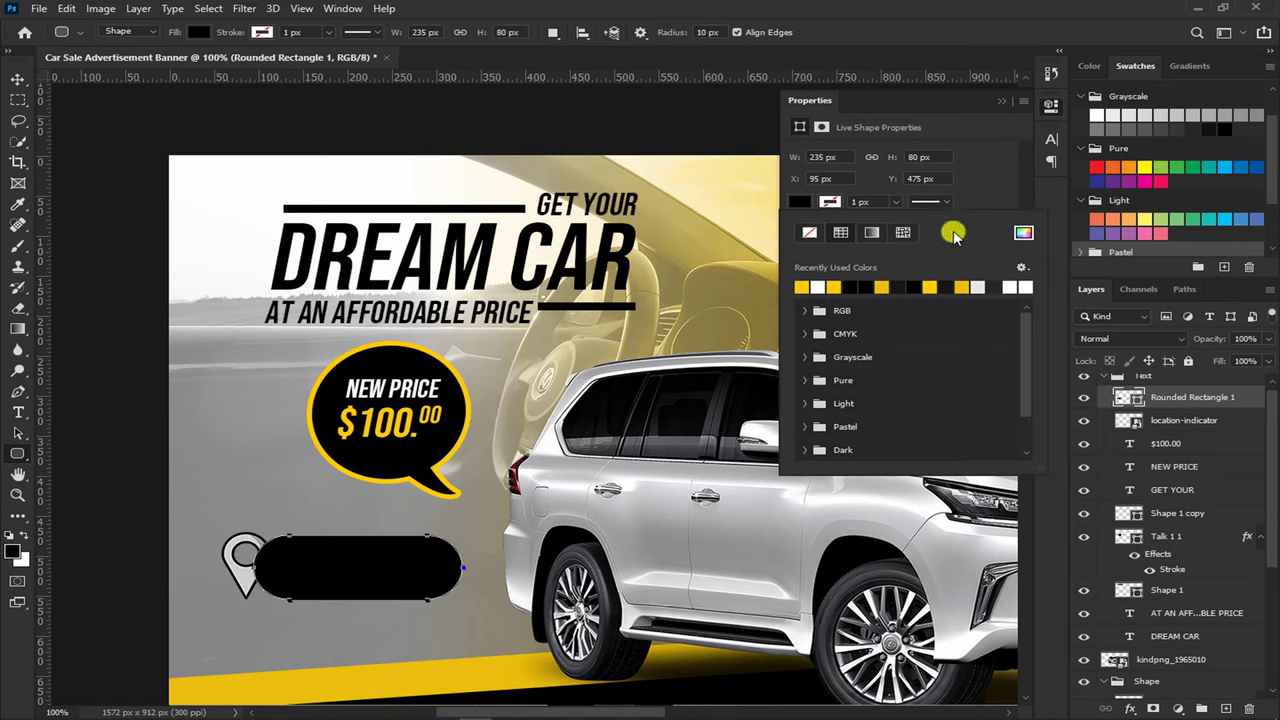
{"action": "left_click", "coordinate": [1023, 236]}
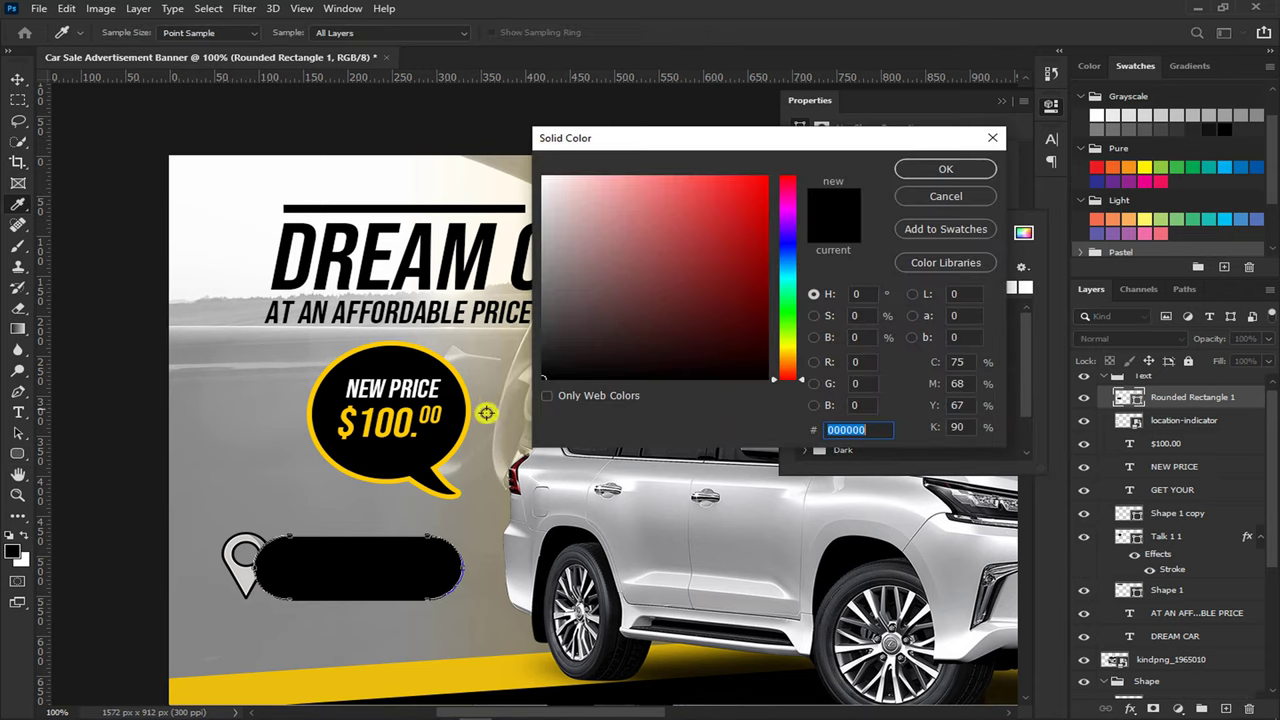
{"action": "type", "text": "ffcc00"}
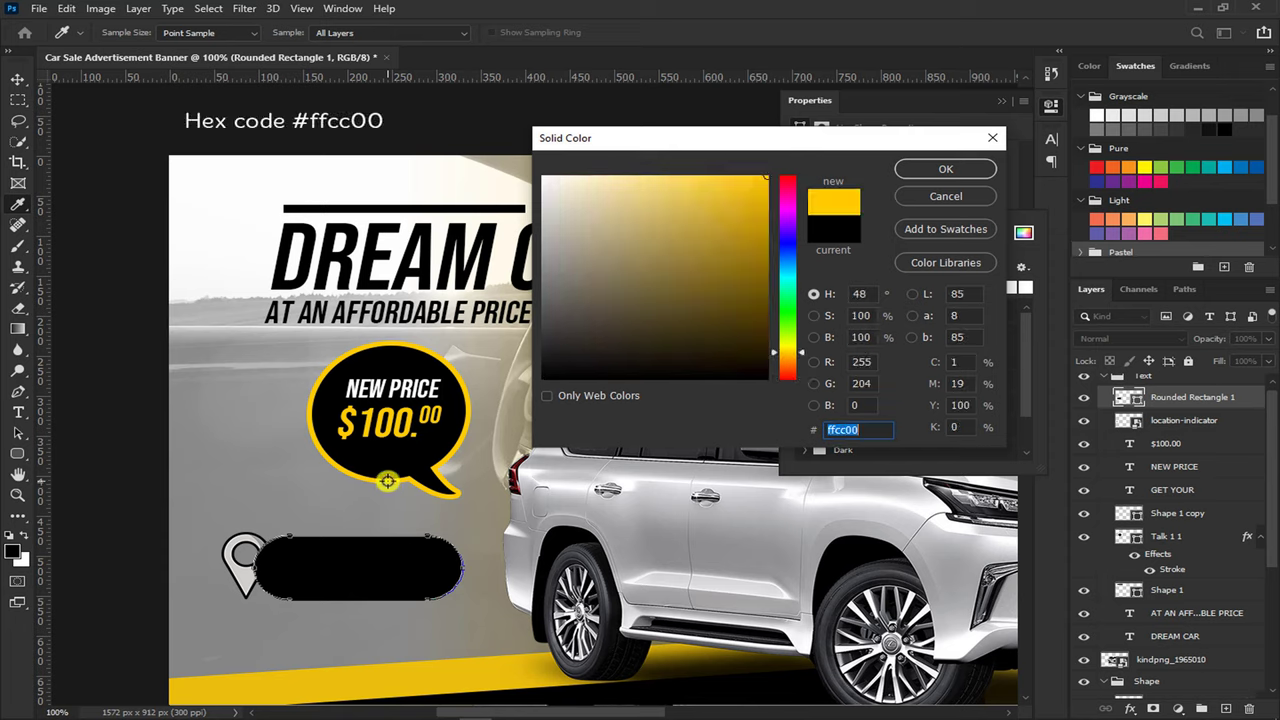
{"action": "left_click", "coordinate": [918, 172]}
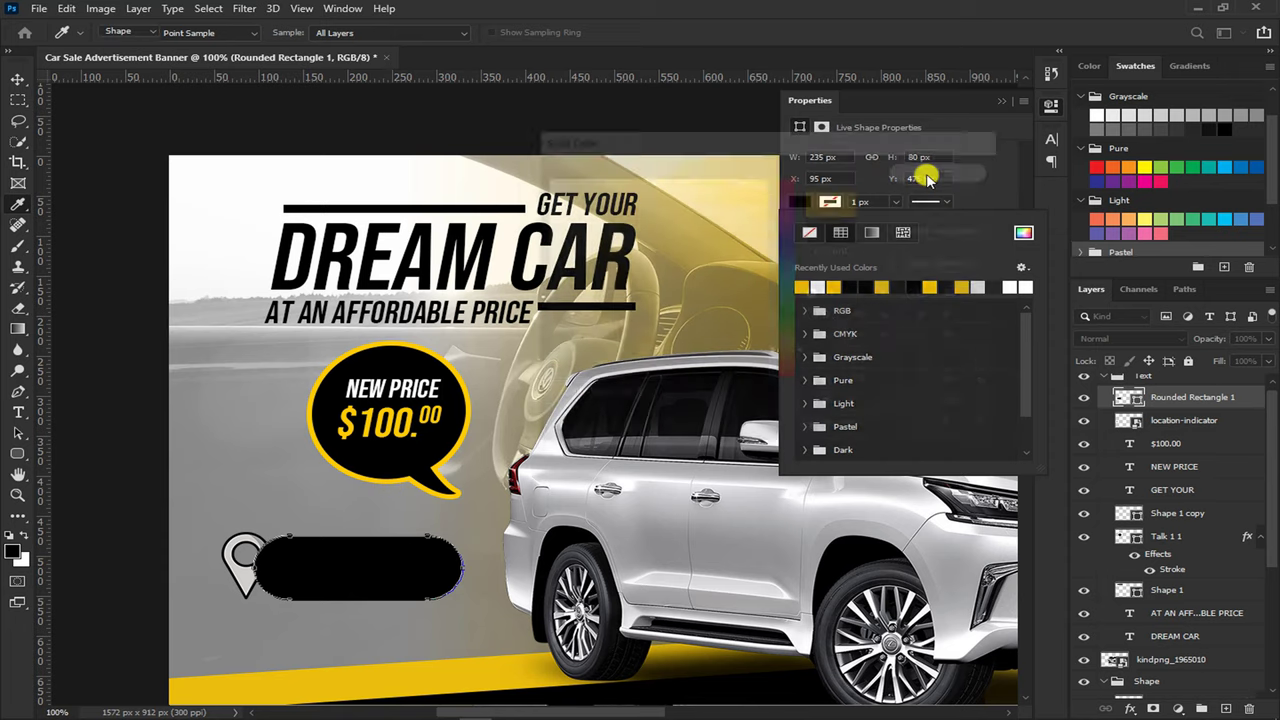
{"action": "left_click", "coordinate": [1001, 101]}
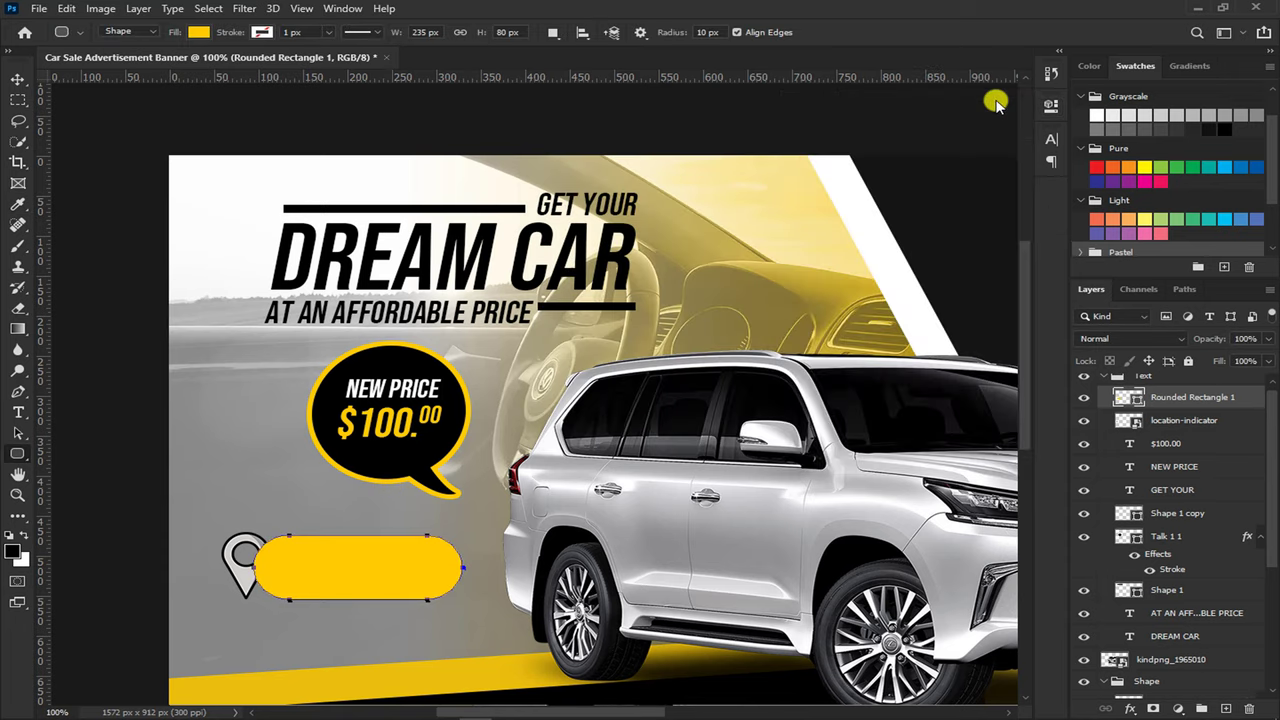
{"action": "key", "text": "v"}
{"action": "left_click_drag", "start_coordinate": [1172, 398], "coordinate": [1151, 425]}
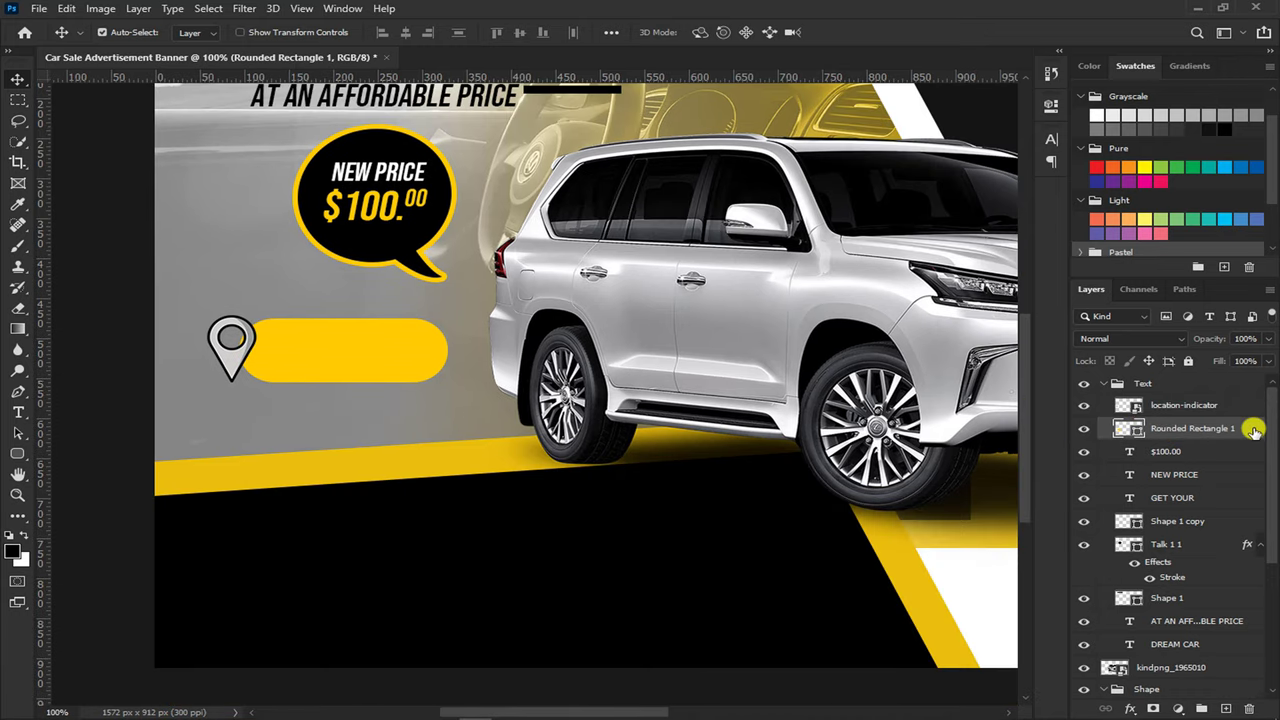
Add a white 5 px stroke to the yellow bar
{"action": "double_click", "coordinate": [1251, 421]}
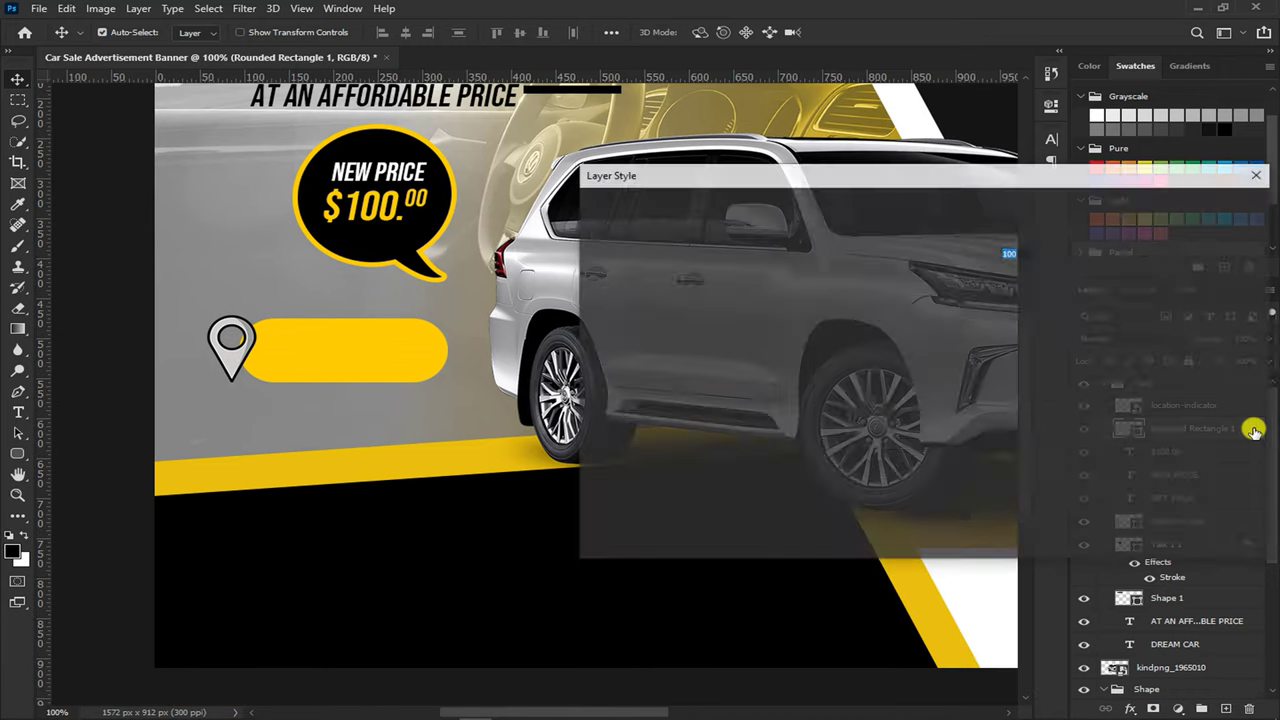
{"action": "left_click", "coordinate": [596, 312]}
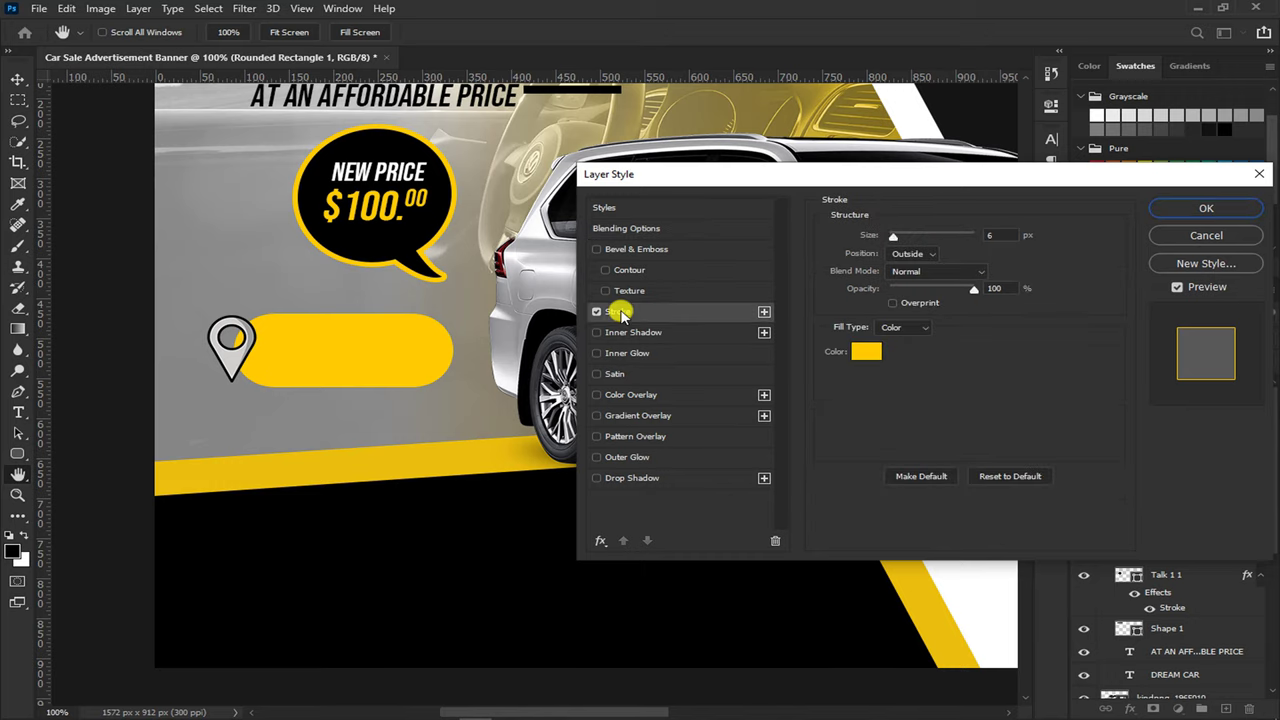
{"action": "left_click", "coordinate": [869, 351]}
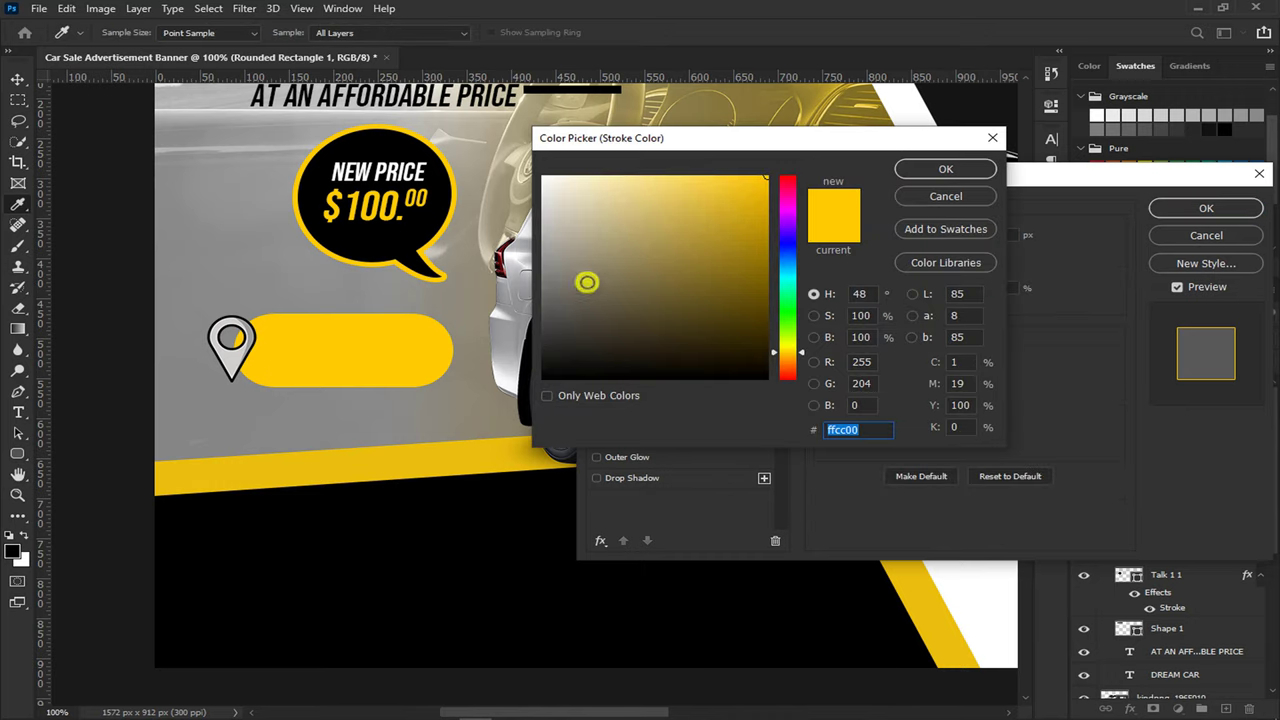
{"action": "left_click_drag", "start_coordinate": [586, 281], "coordinate": [500, 148]}
{"action": "left_click", "coordinate": [945, 169]}
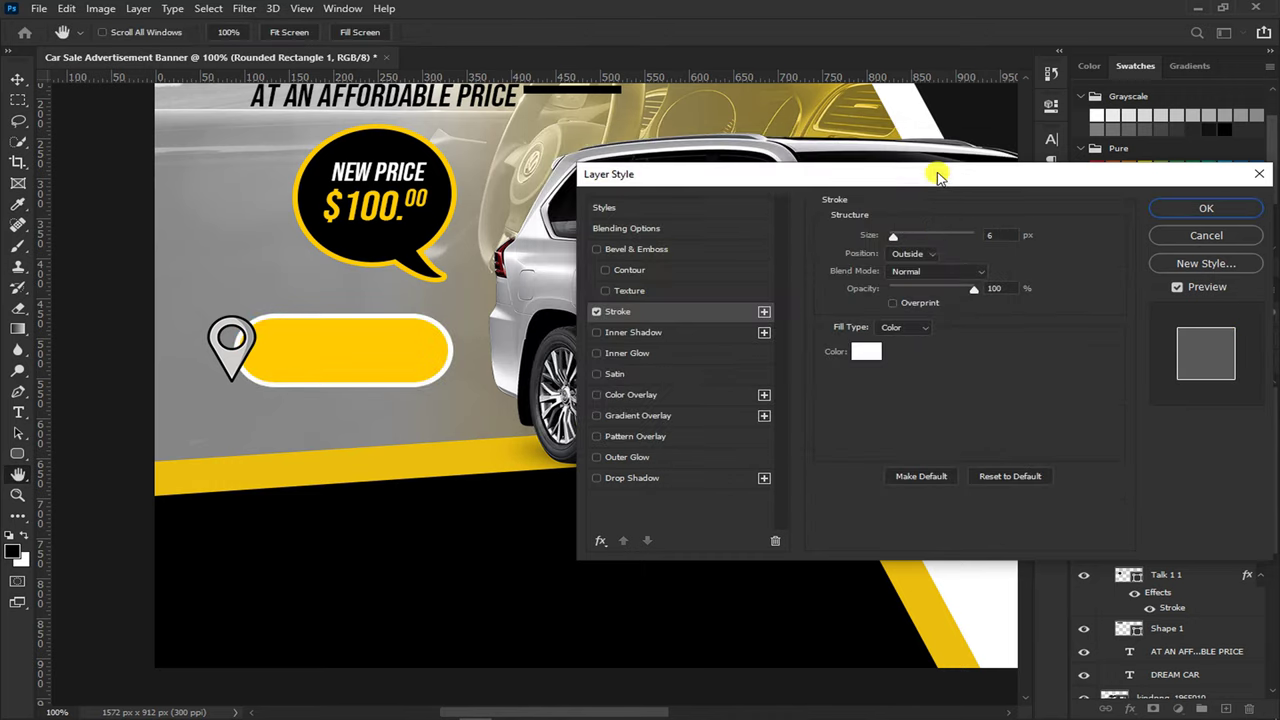
{"action": "double_click", "coordinate": [1000, 234]}
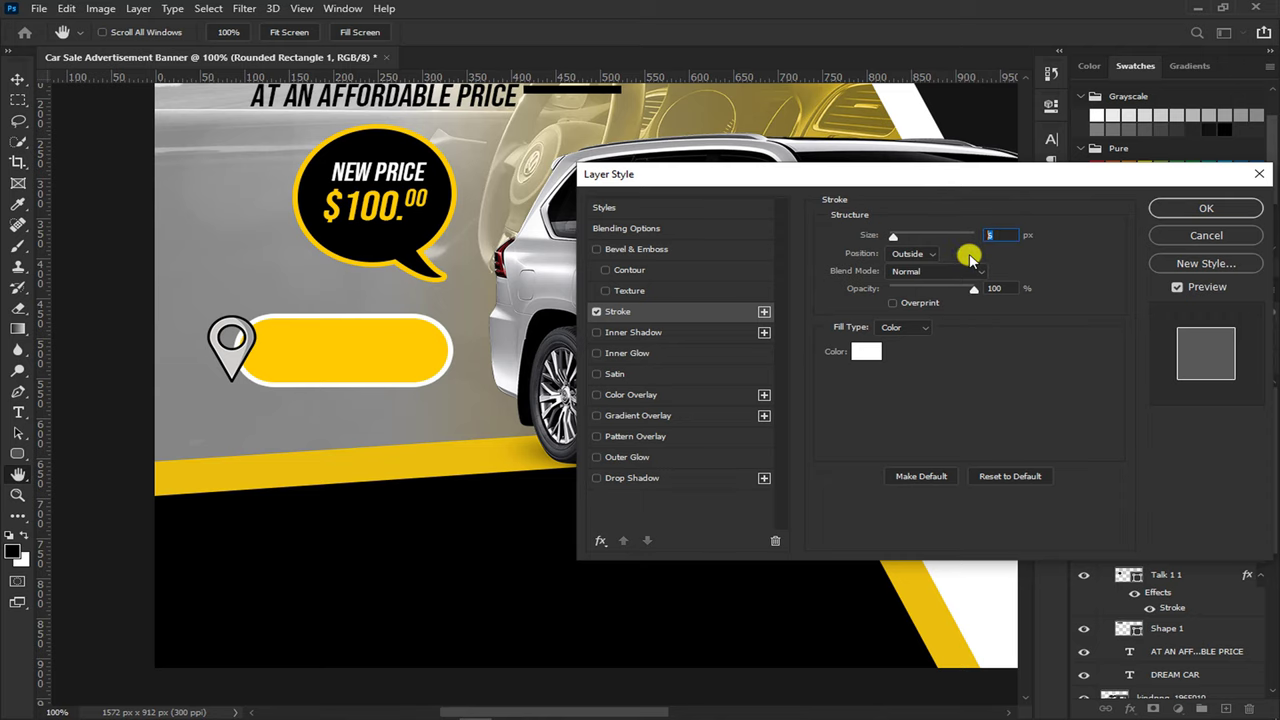
{"action": "type", "text": "5"}
{"action": "key", "text": "Return"}
Copy the bar's white stroke style onto the location pin and nudge the pin left
{"action": "right_click", "coordinate": [1238, 428]}
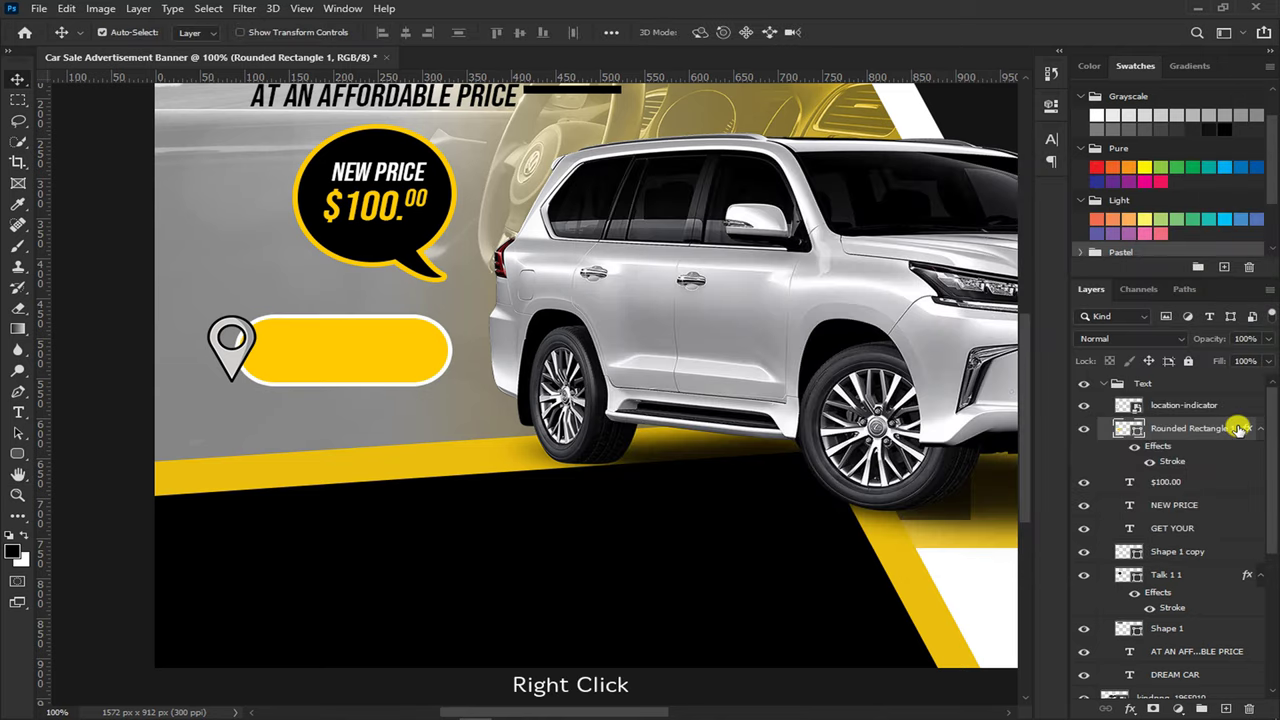
{"action": "left_click", "coordinate": [1048, 408]}
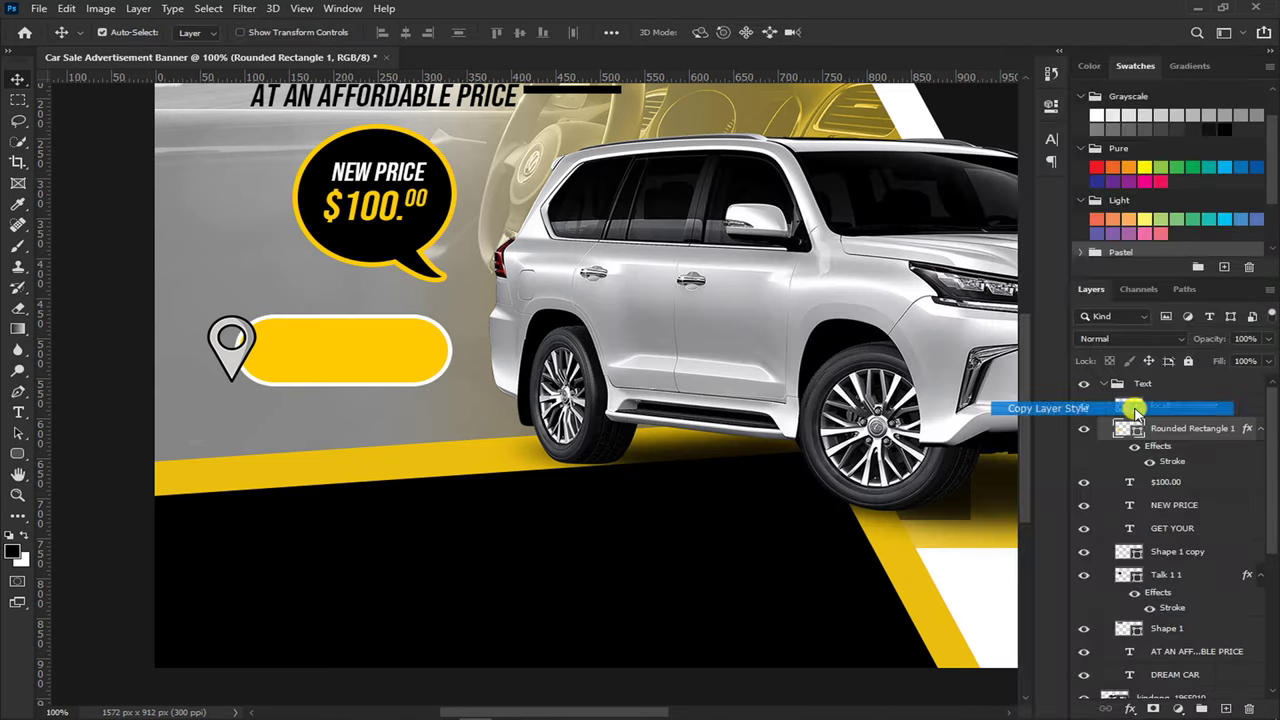
{"action": "left_click", "coordinate": [1170, 405]}
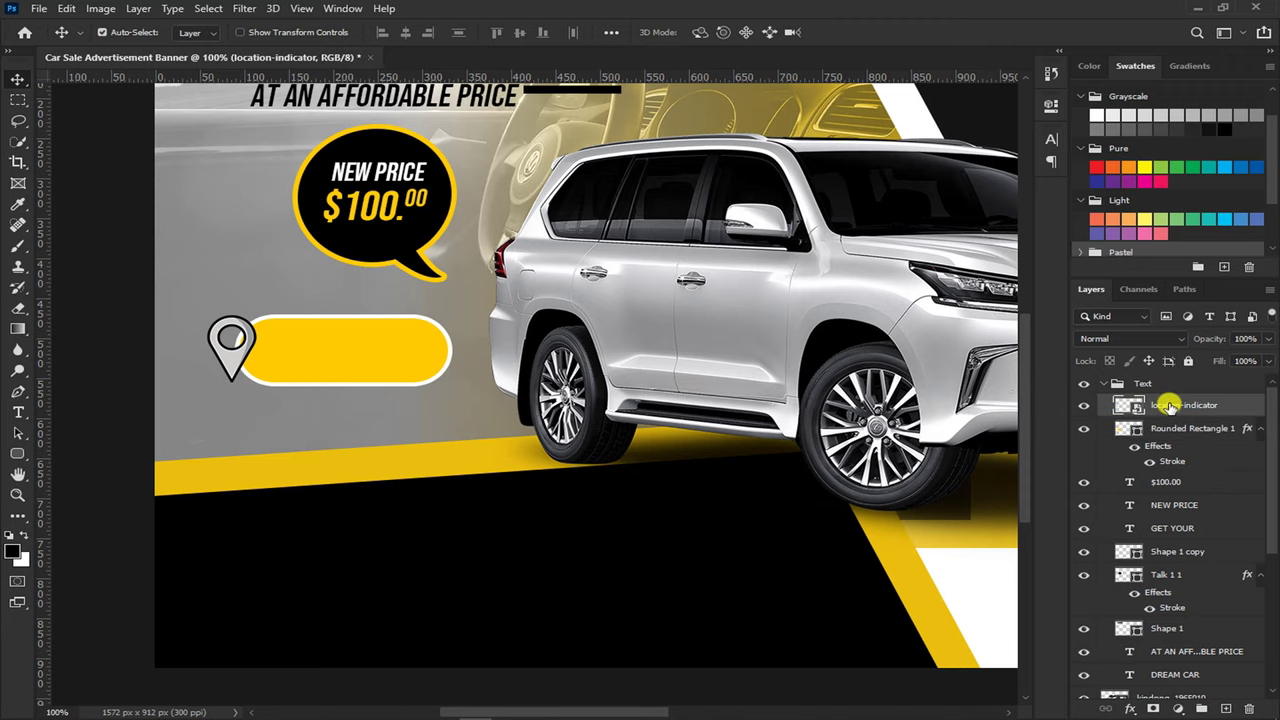
{"action": "right_click", "coordinate": [1170, 405]}
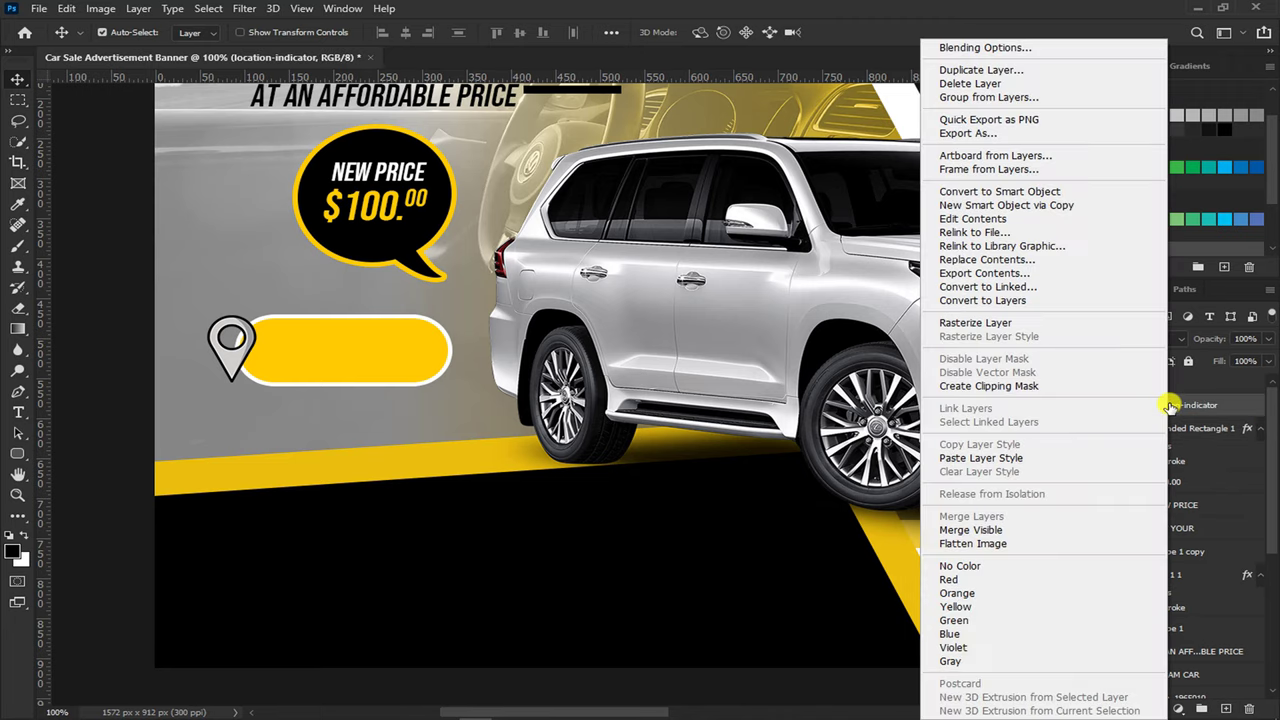
{"action": "left_click", "coordinate": [1034, 458]}
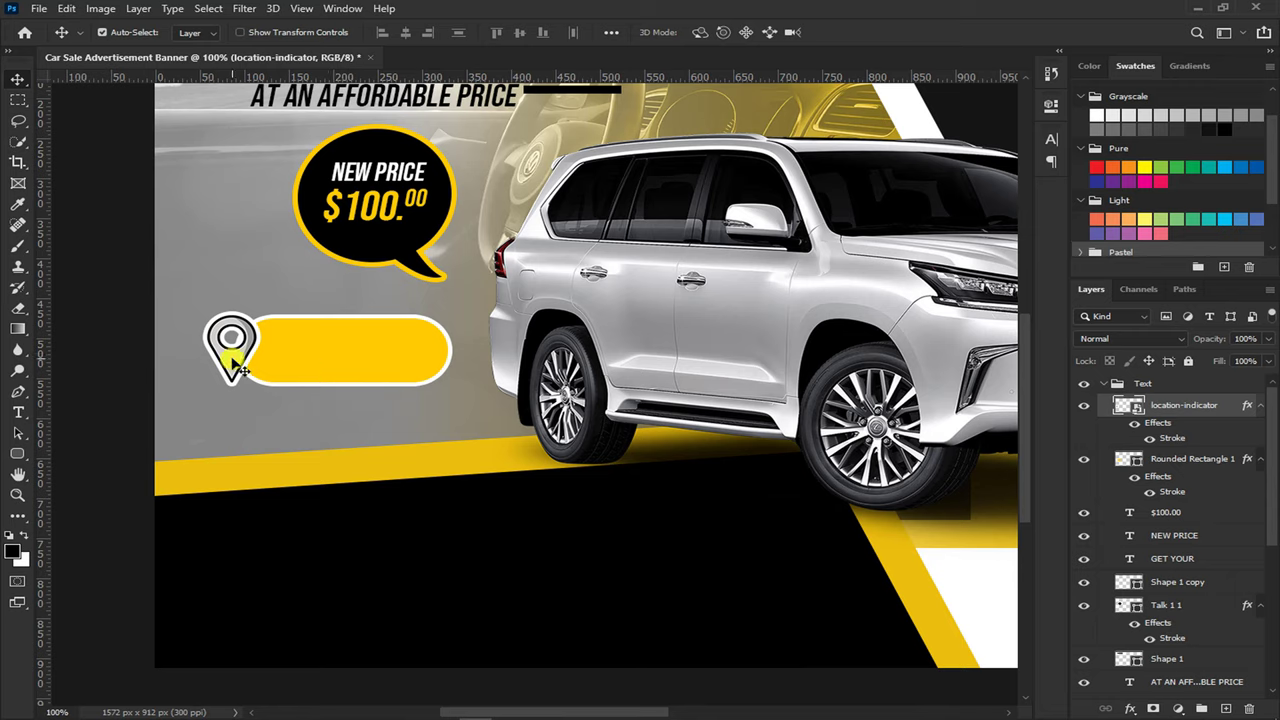
{"action": "left_click_drag", "start_coordinate": [231, 365], "coordinate": [224, 365]}
Widen the yellow bar slightly and move the pin and bar down together
{"action": "left_click", "coordinate": [340, 350]}
{"action": "key", "text": "ctrl+t"}
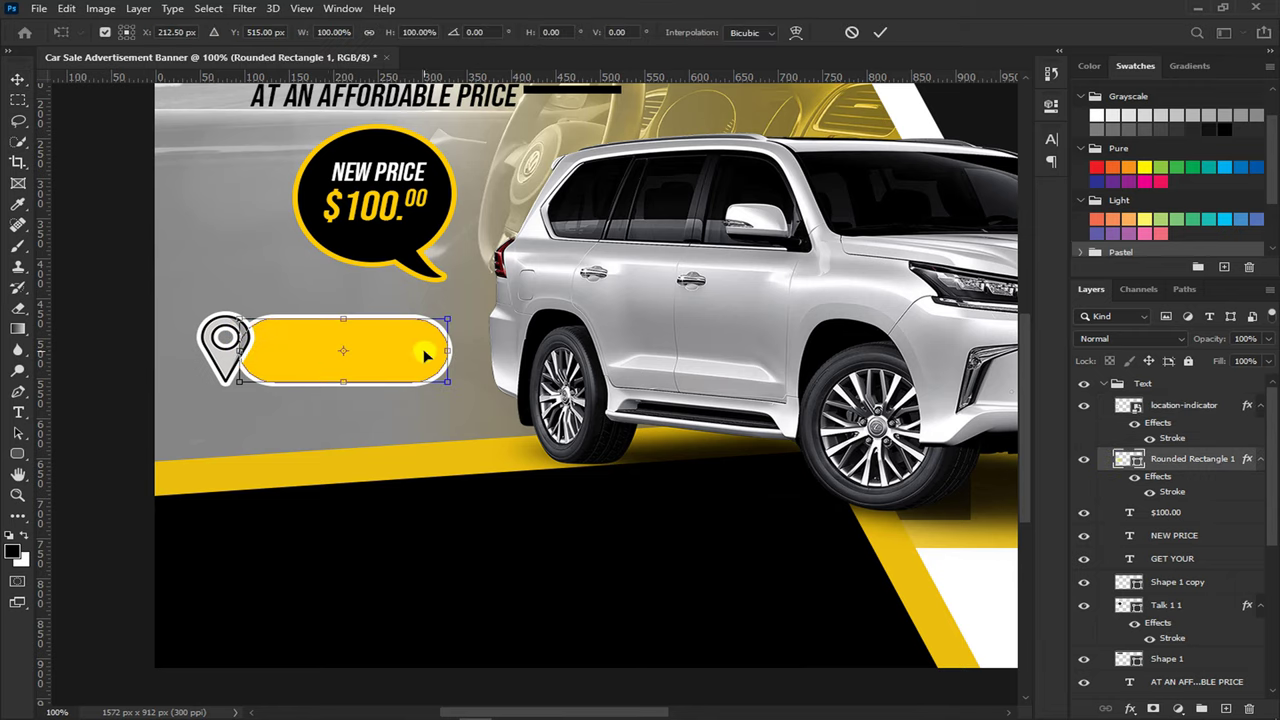
{"action": "left_click_drag", "start_coordinate": [454, 349], "coordinate": [465, 350]}
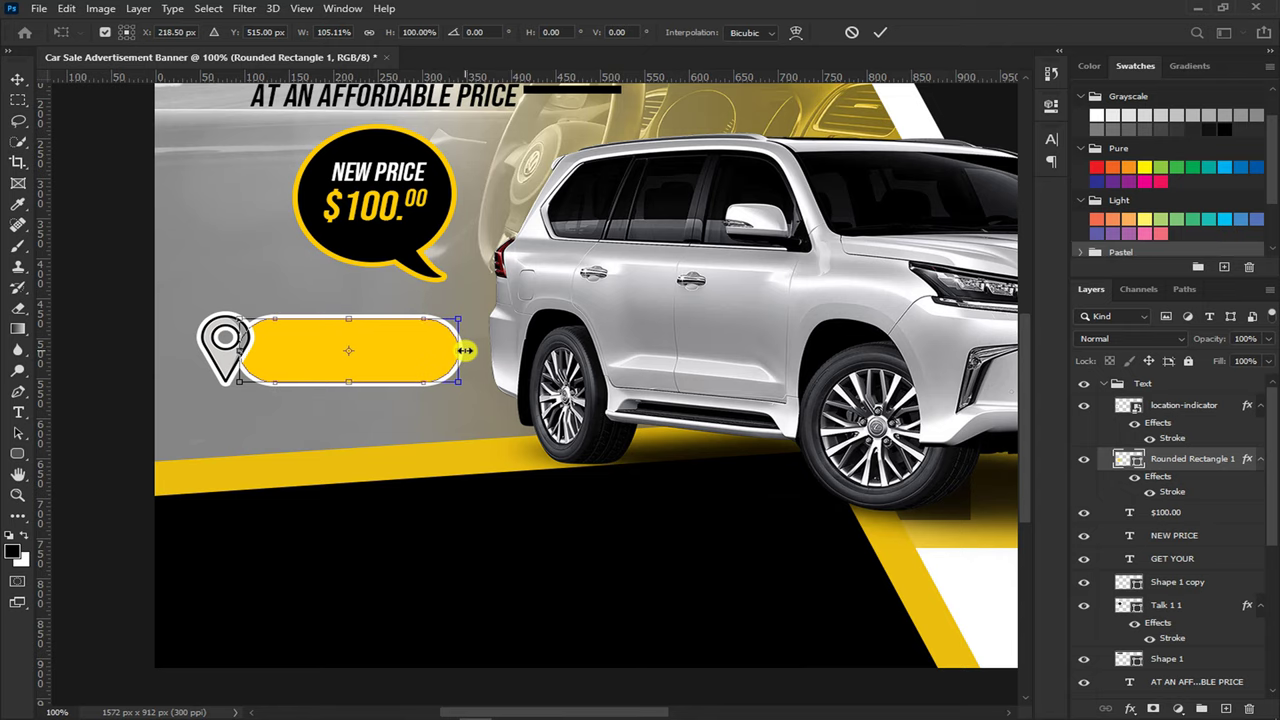
{"action": "key", "text": "Return"}
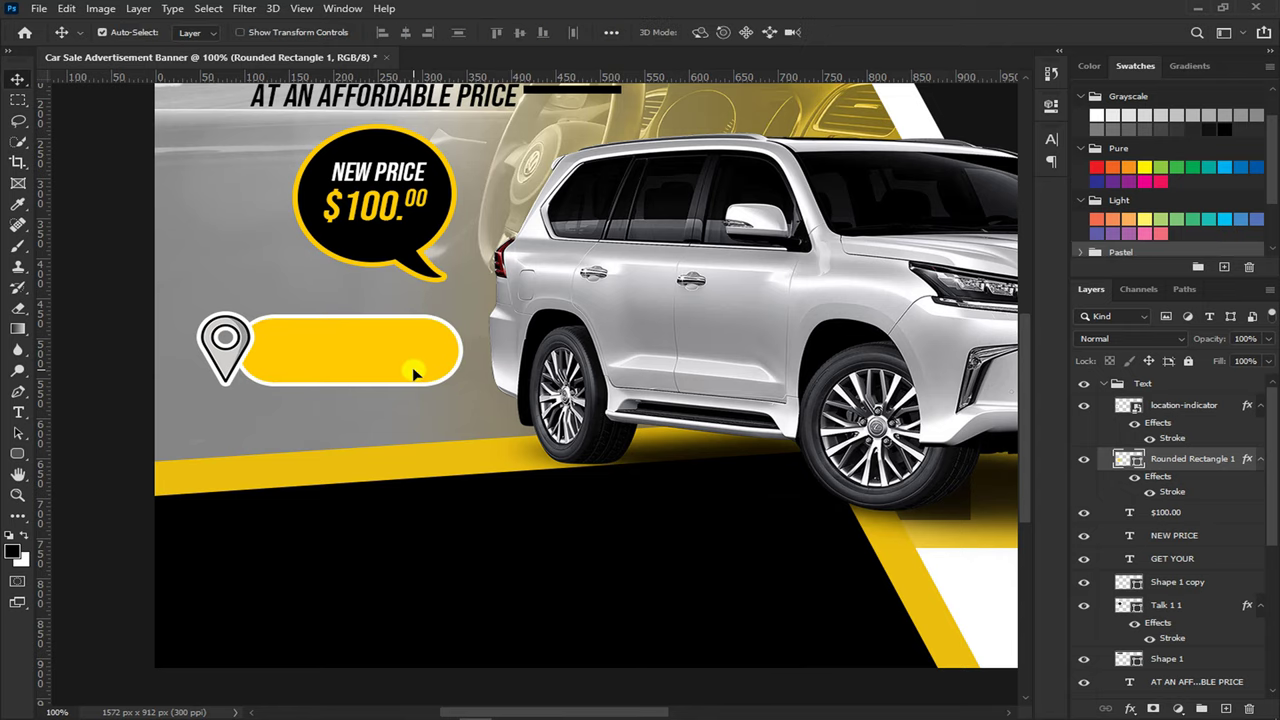
{"action": "left_click", "coordinate": [1185, 411], "text": "ctrl"}
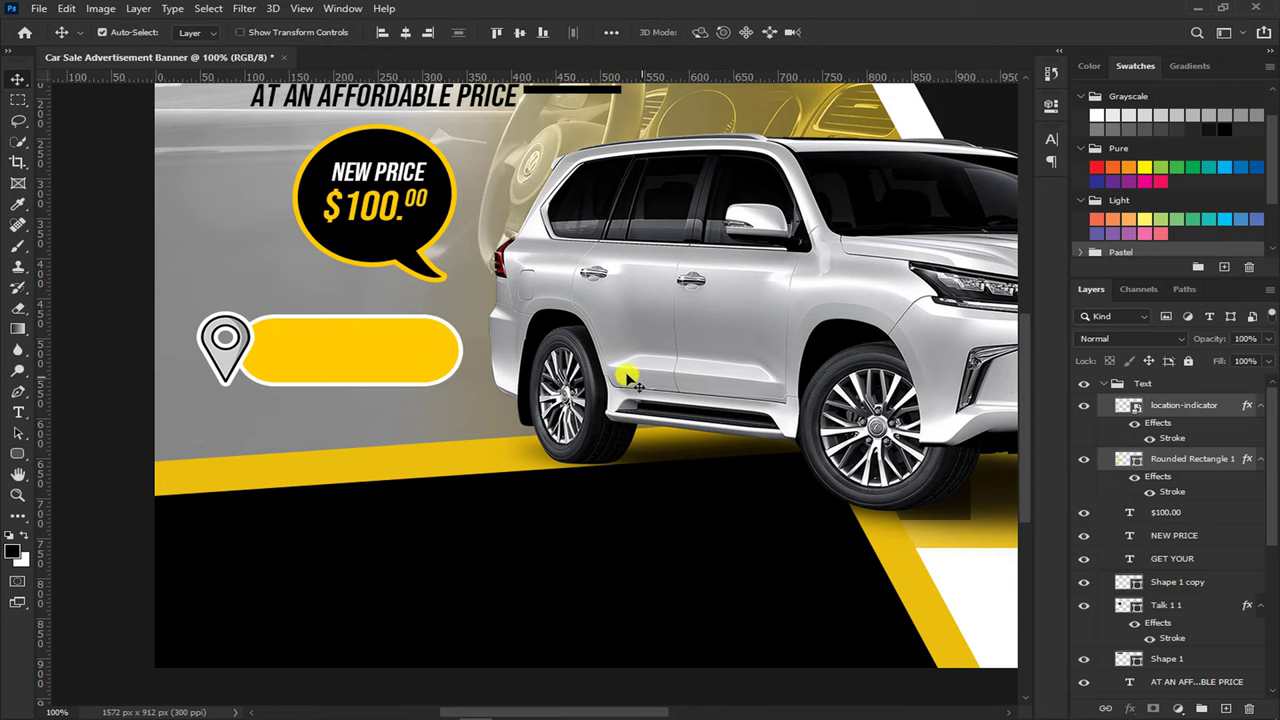
{"action": "left_click_drag", "start_coordinate": [340, 365], "coordinate": [340, 383]}
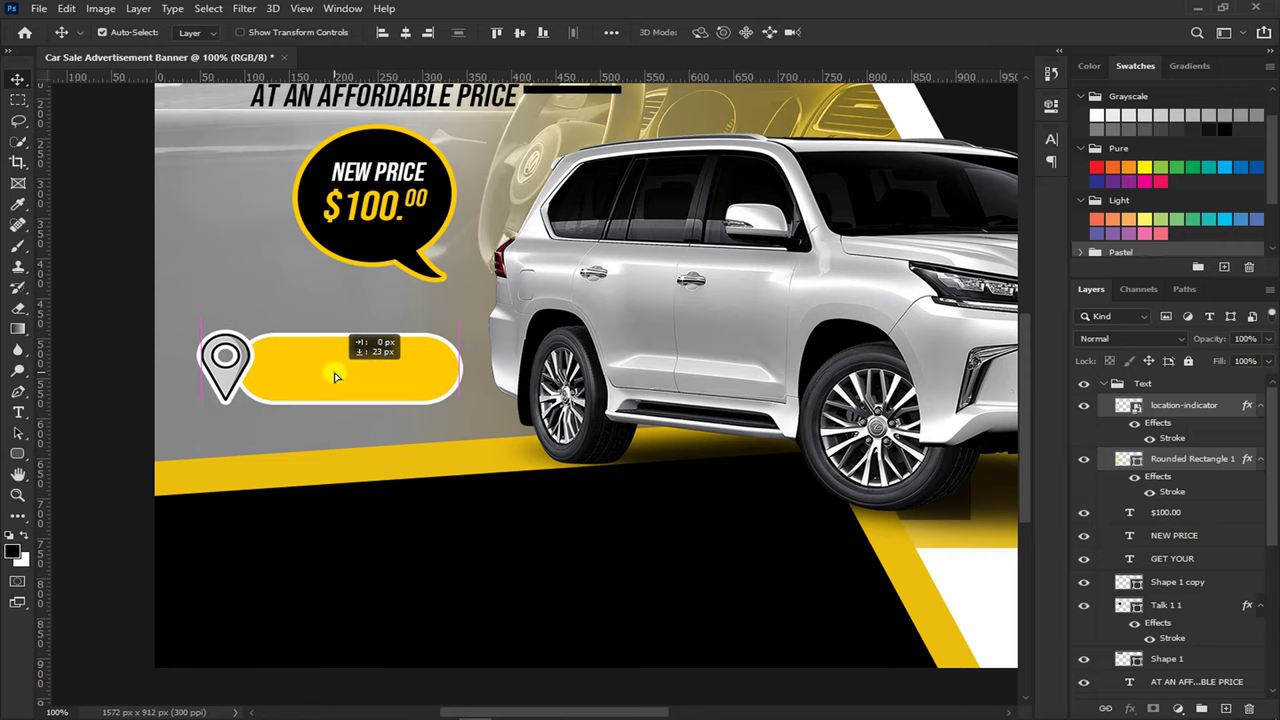
Copy the AT AN AFFORDABLE PRICE heading onto the yellow bar and shrink it to fit
{"action": "left_click", "coordinate": [378, 96], "text": "alt"}
{"action": "left_click_drag", "start_coordinate": [378, 96], "coordinate": [385, 304]}
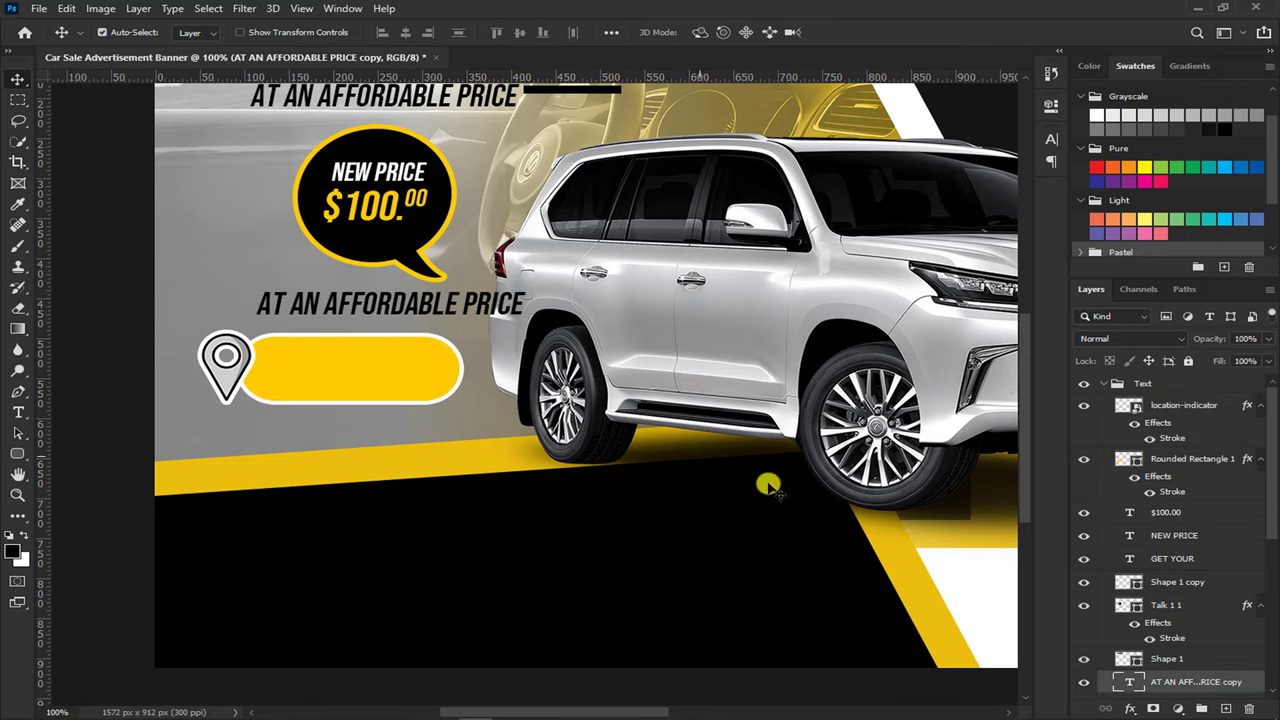
{"action": "left_click_drag", "start_coordinate": [1181, 683], "coordinate": [1180, 400]}
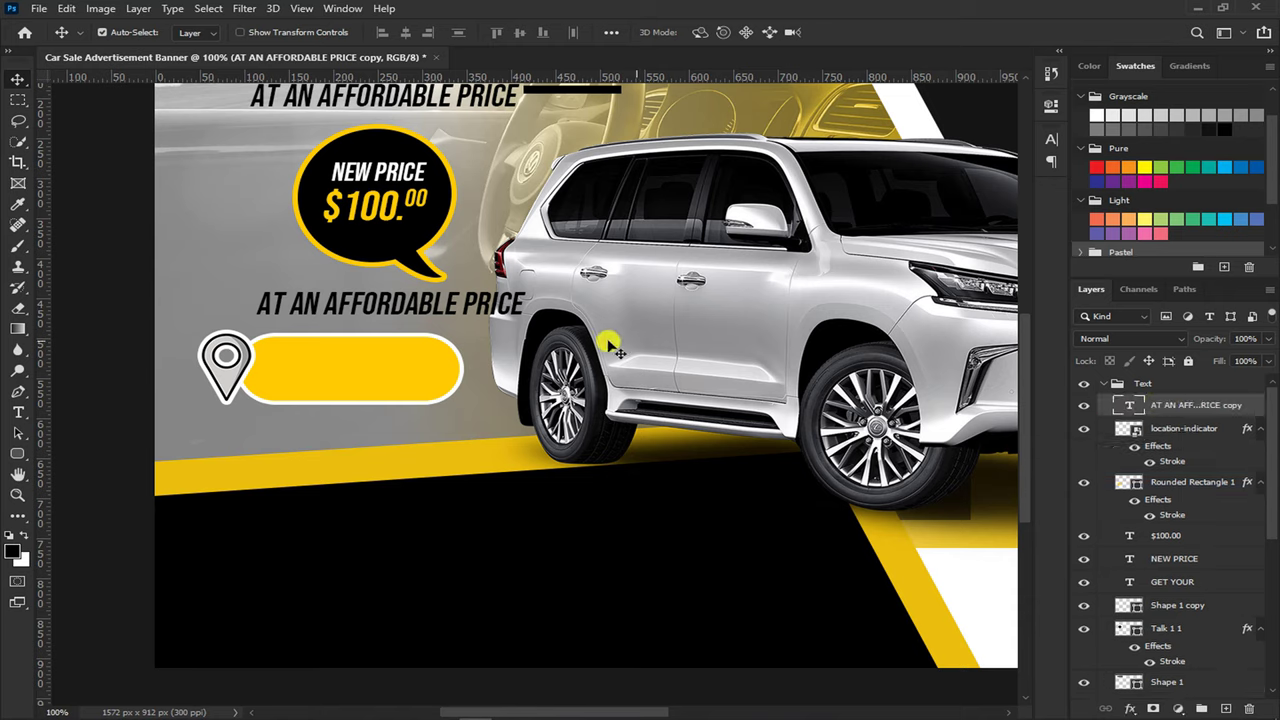
{"action": "left_click_drag", "start_coordinate": [476, 327], "coordinate": [478, 375]}
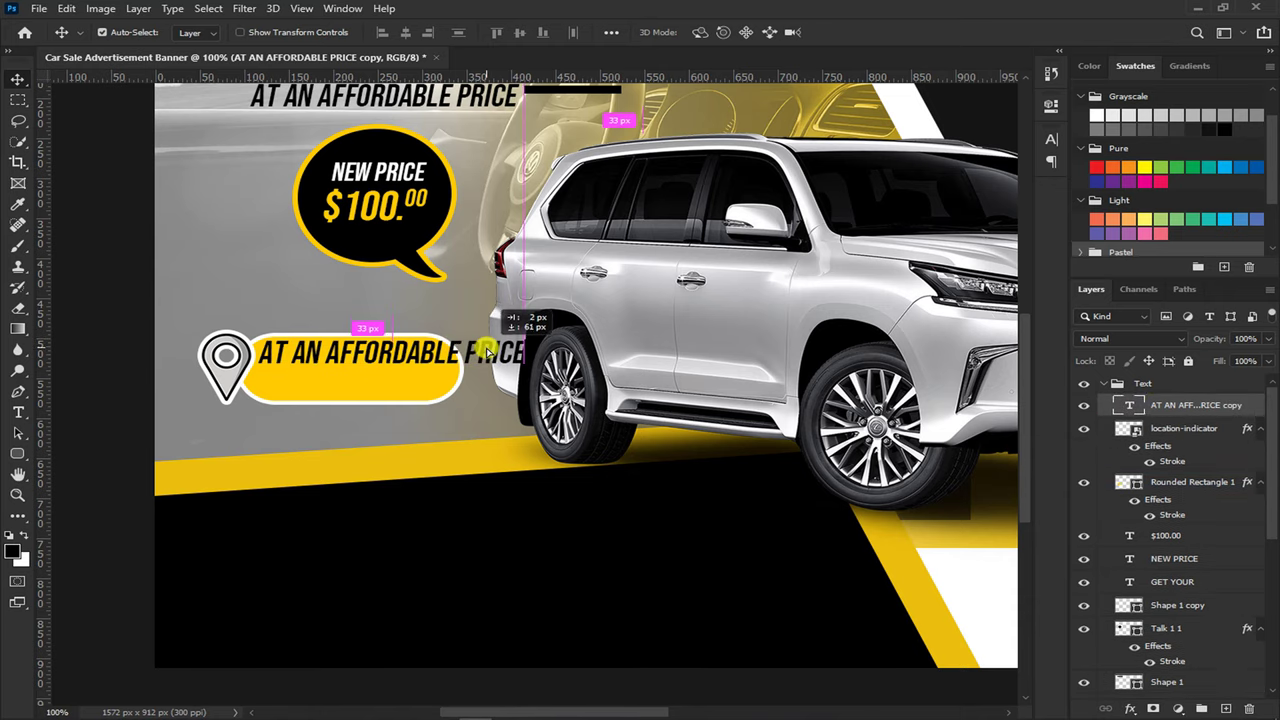
{"action": "key", "text": "ctrl+t"}
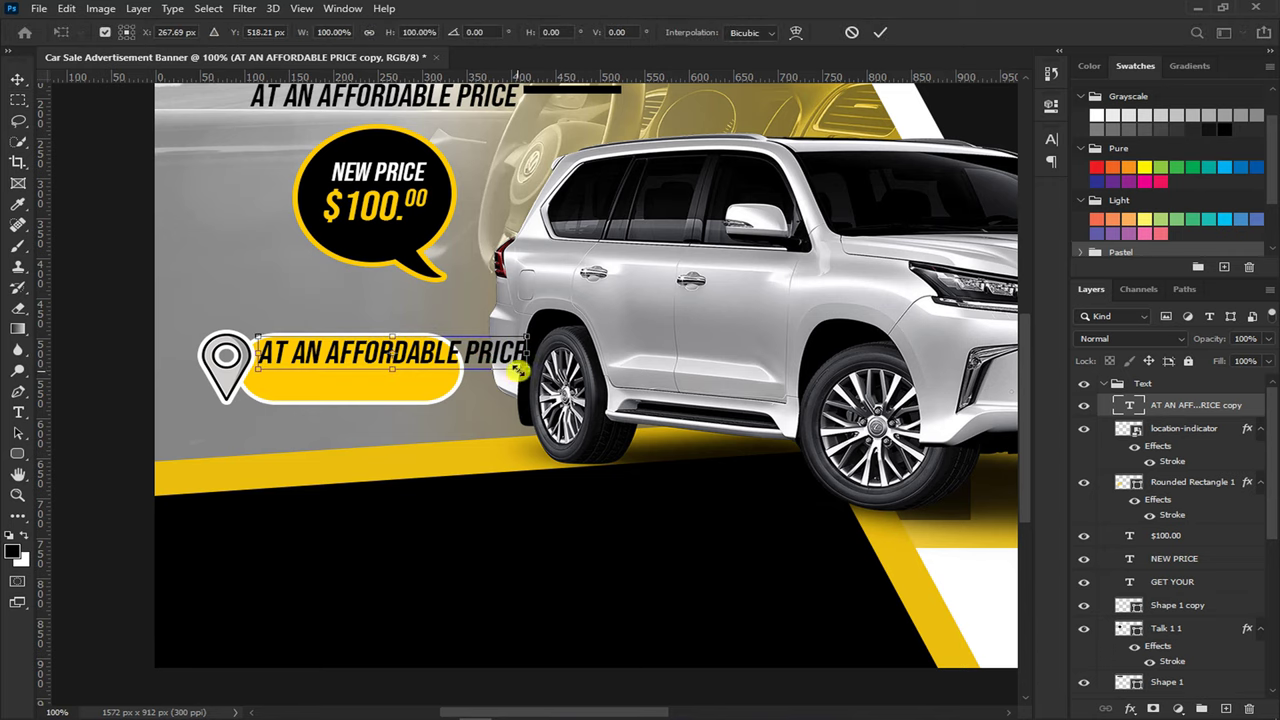
{"action": "mouse_move", "coordinate": [518, 370]}
{"action": "left_mouse_down"}
{"action": "mouse_move", "coordinate": [466, 366]}
{"action": "mouse_move", "coordinate": [442, 348]}
{"action": "left_mouse_up"}
{"action": "key", "text": "Return"}
Retype the copy as SHOWROOM in Roboto Bold and duplicate it just below
{"action": "double_click", "coordinate": [409, 350]}
{"action": "type", "text": "SHOWROOM"}
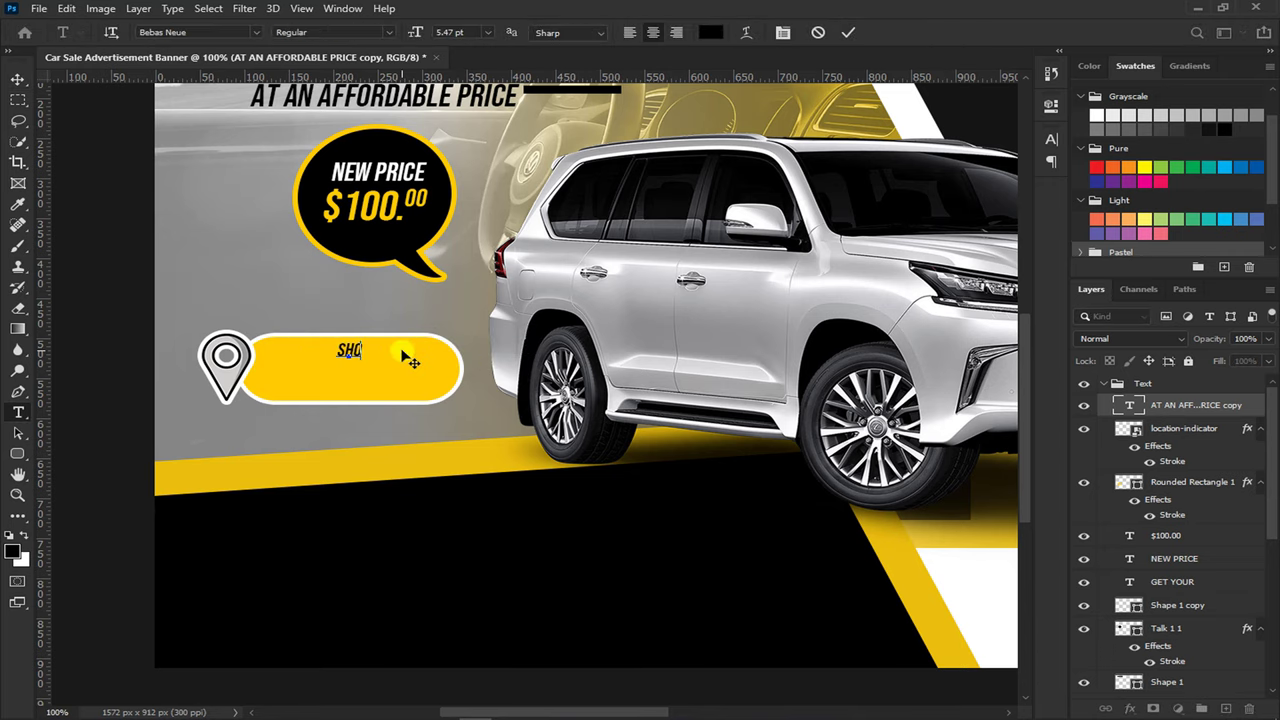
{"action": "left_click", "coordinate": [846, 32]}
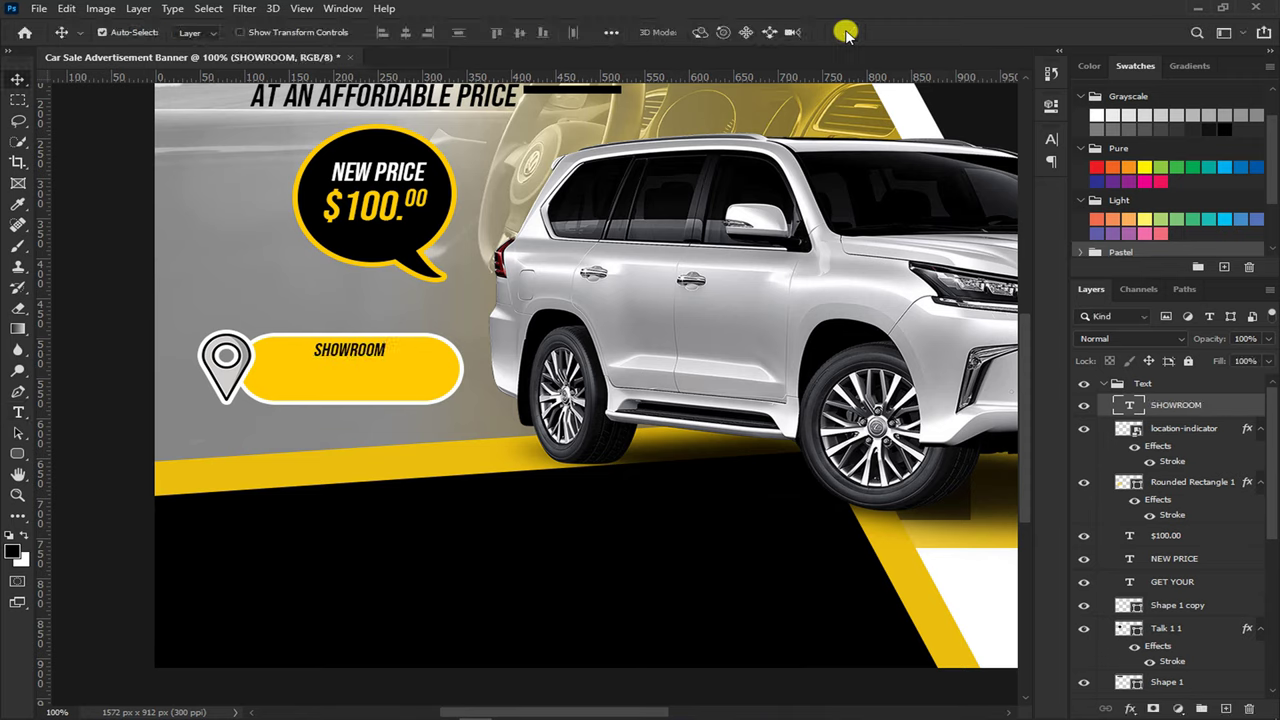
{"action": "left_click", "coordinate": [1051, 141]}
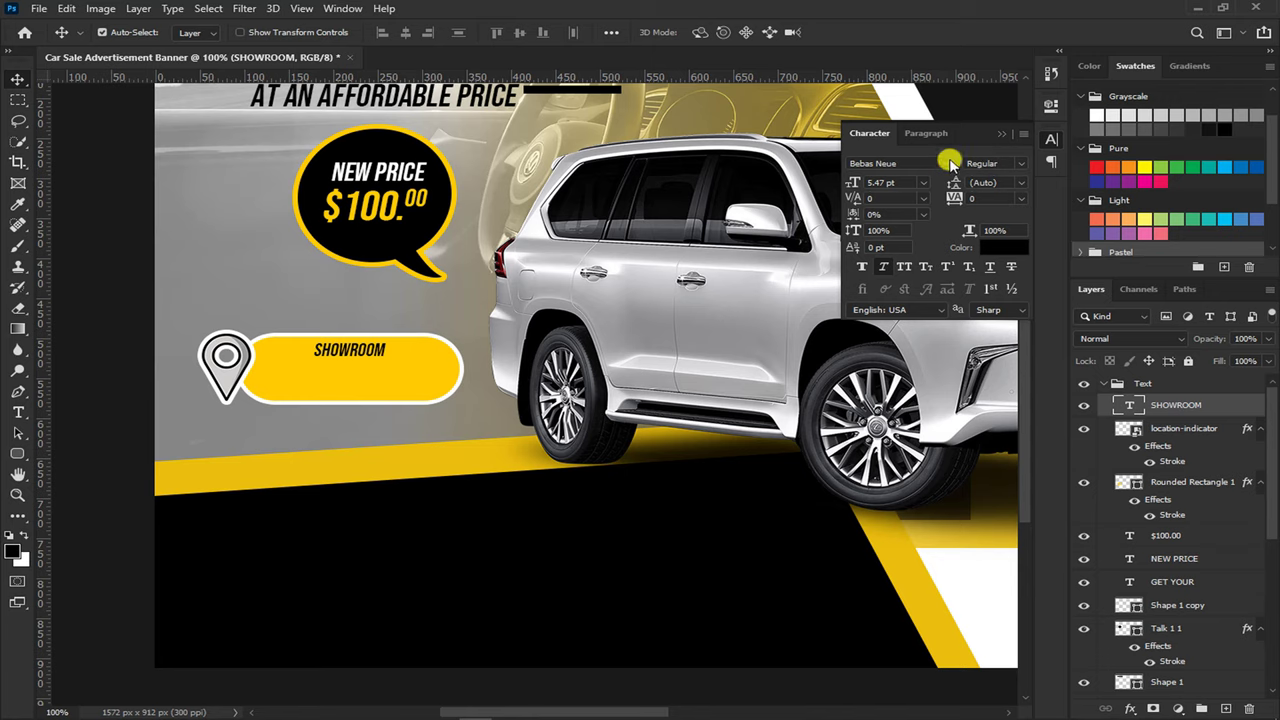
{"action": "left_click", "coordinate": [950, 163]}
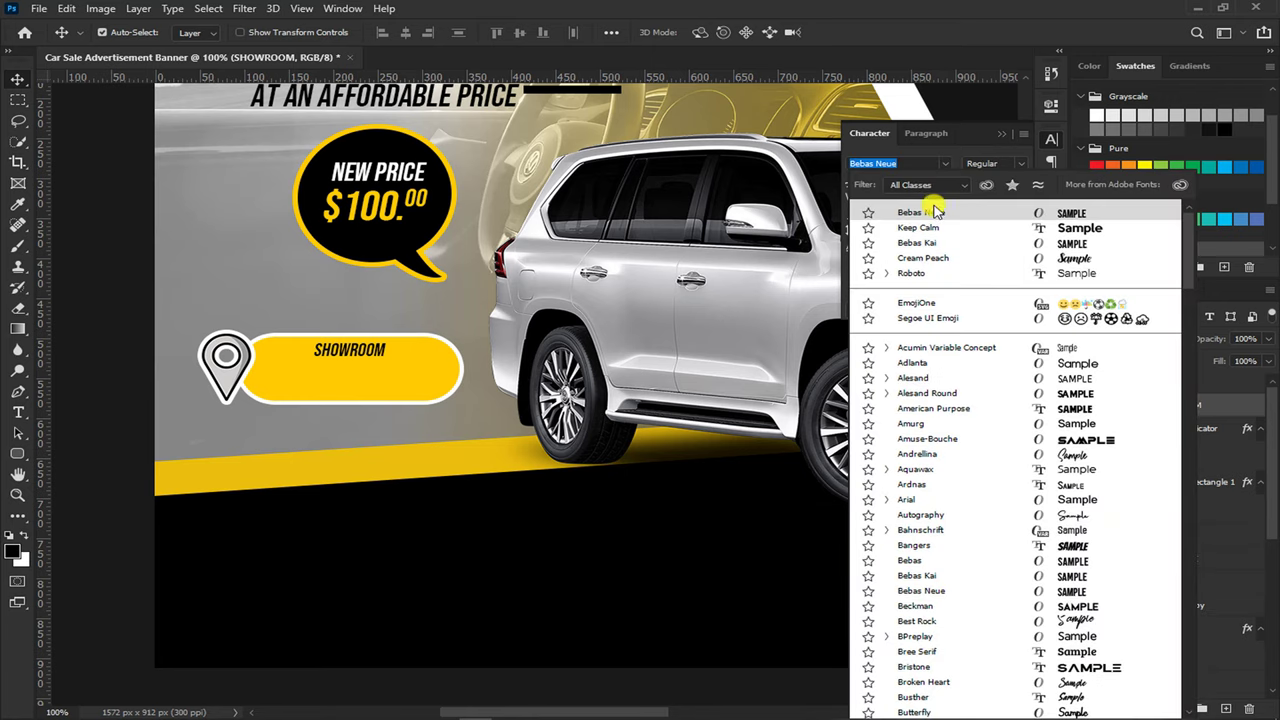
{"action": "left_click", "coordinate": [925, 274]}
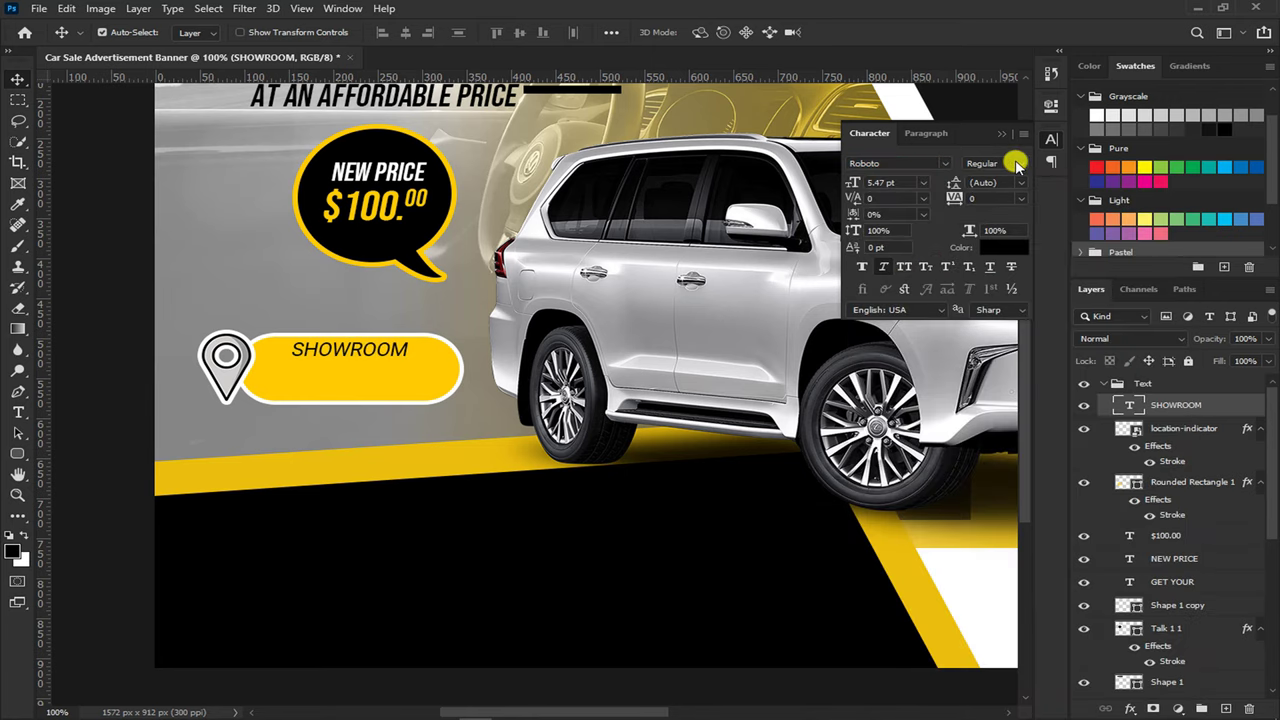
{"action": "left_click", "coordinate": [1016, 164]}
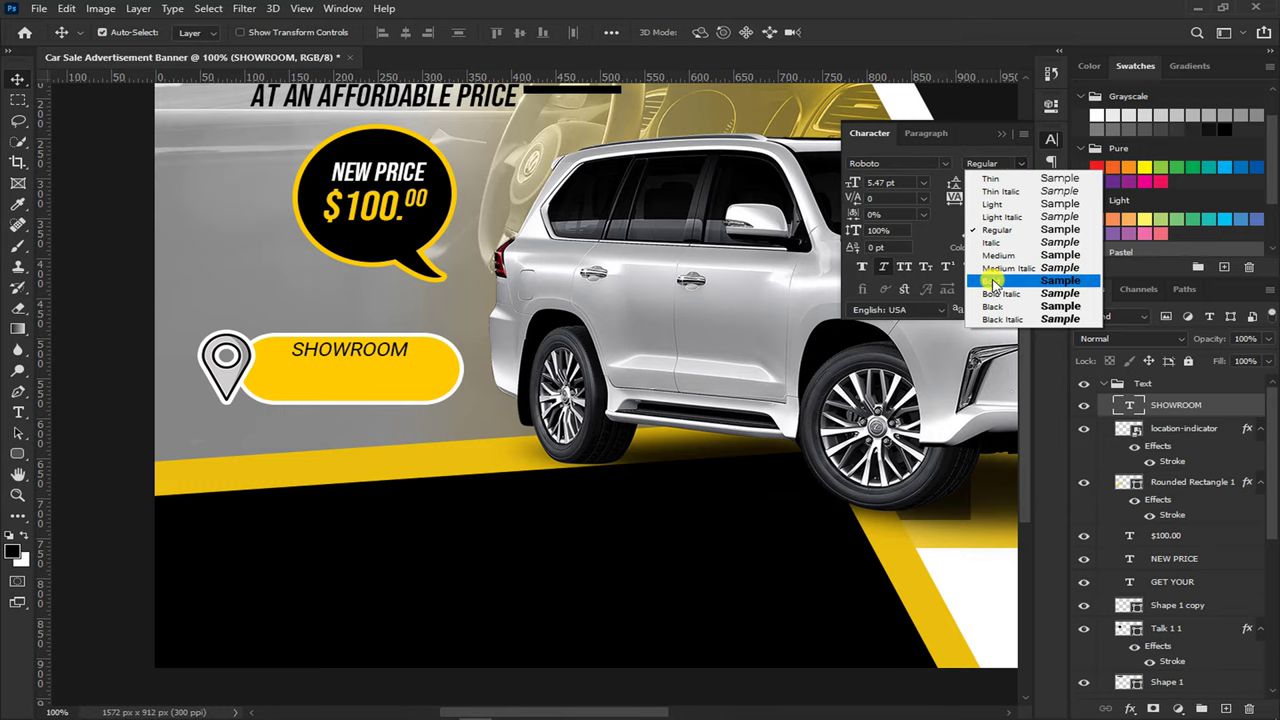
{"action": "left_click", "coordinate": [990, 281]}
{"action": "left_click", "coordinate": [1000, 140]}
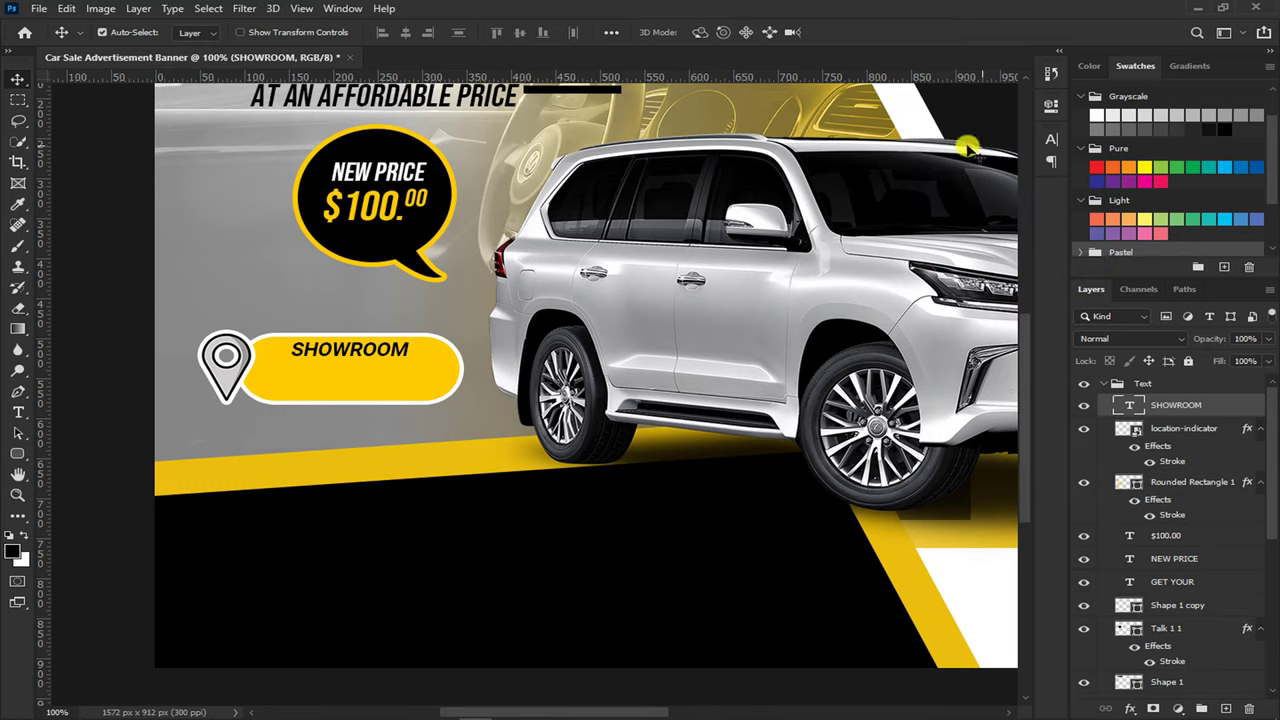
{"action": "key", "text": "ctrl+j"}
{"action": "mouse_move", "coordinate": [427, 332]}
{"action": "left_mouse_down"}
{"action": "mouse_move", "coordinate": [398, 371]}
{"action": "mouse_move", "coordinate": [410, 378]}
{"action": "left_mouse_up"}
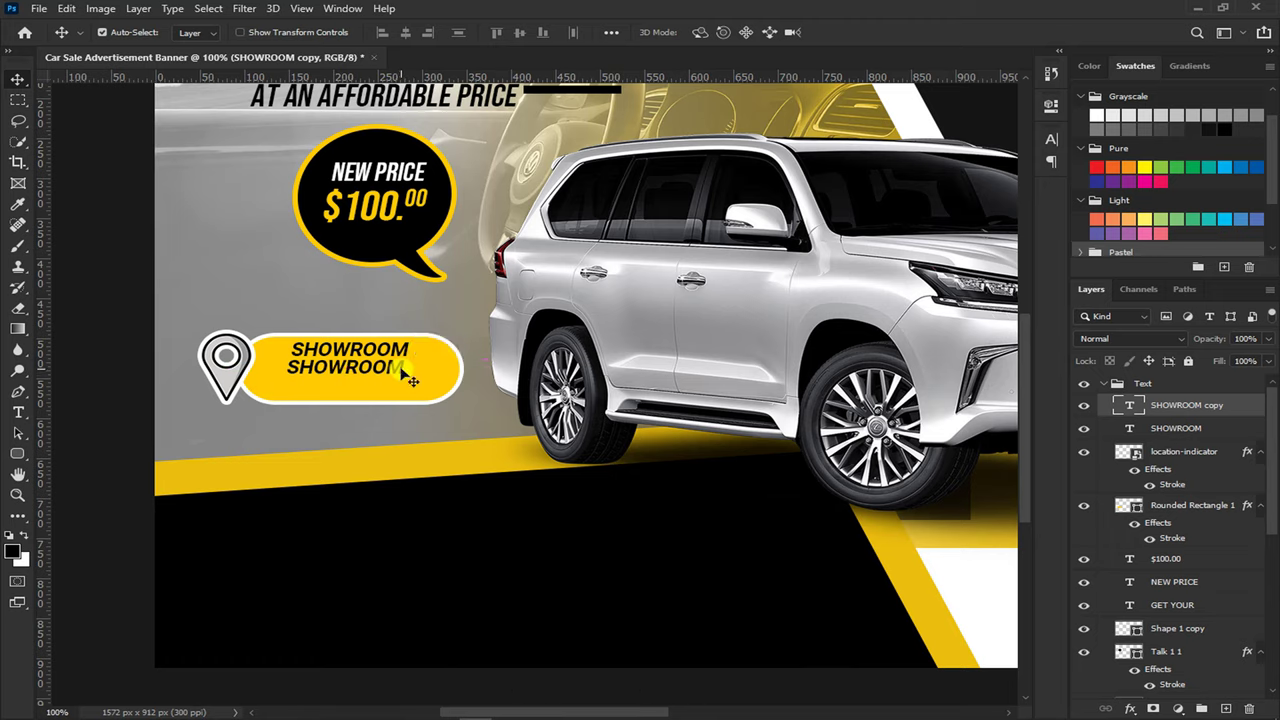
Change the second line to '156, MAIN STREET'
{"action": "double_click", "coordinate": [402, 367]}
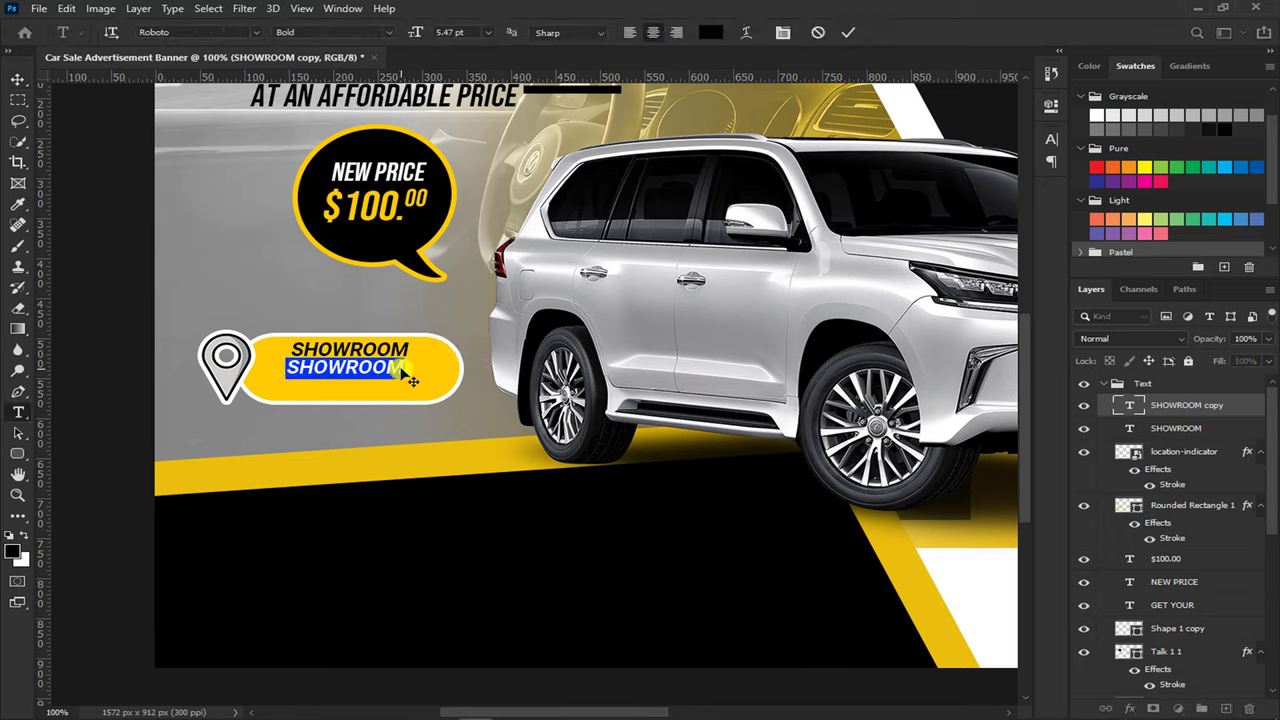
{"action": "type", "text": "156,"}
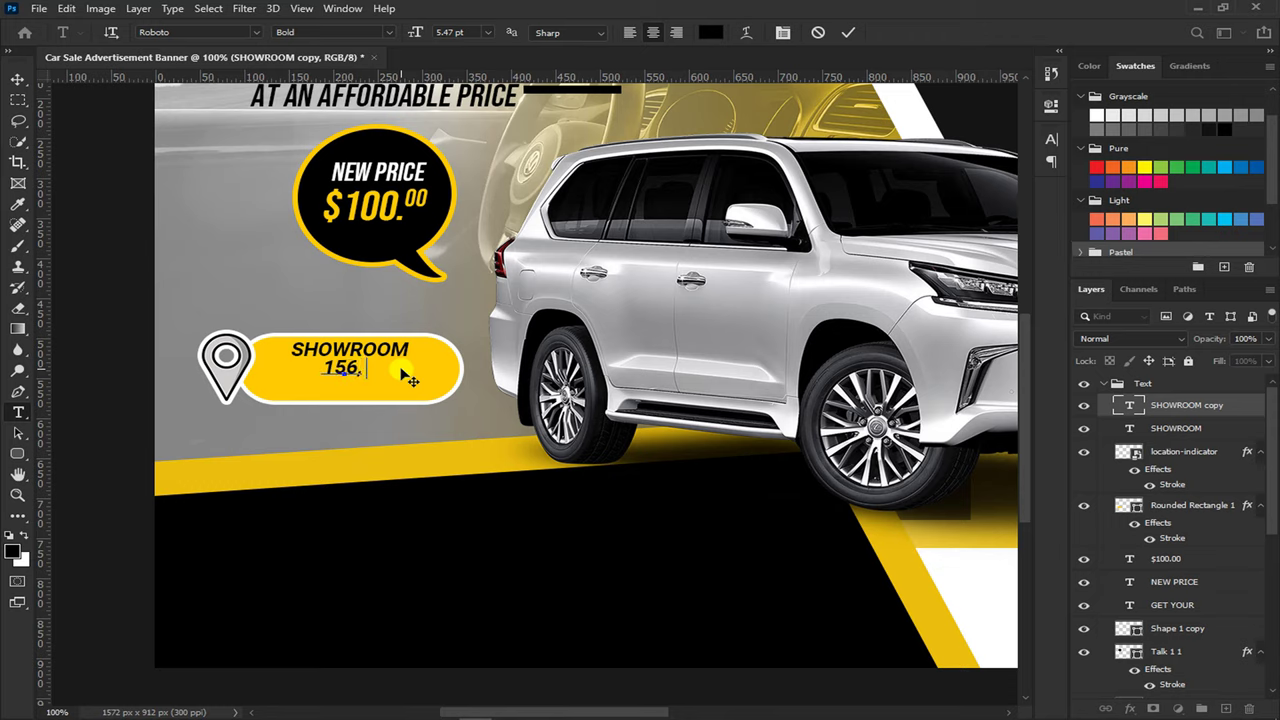
{"action": "type", "text": " MAIN "}
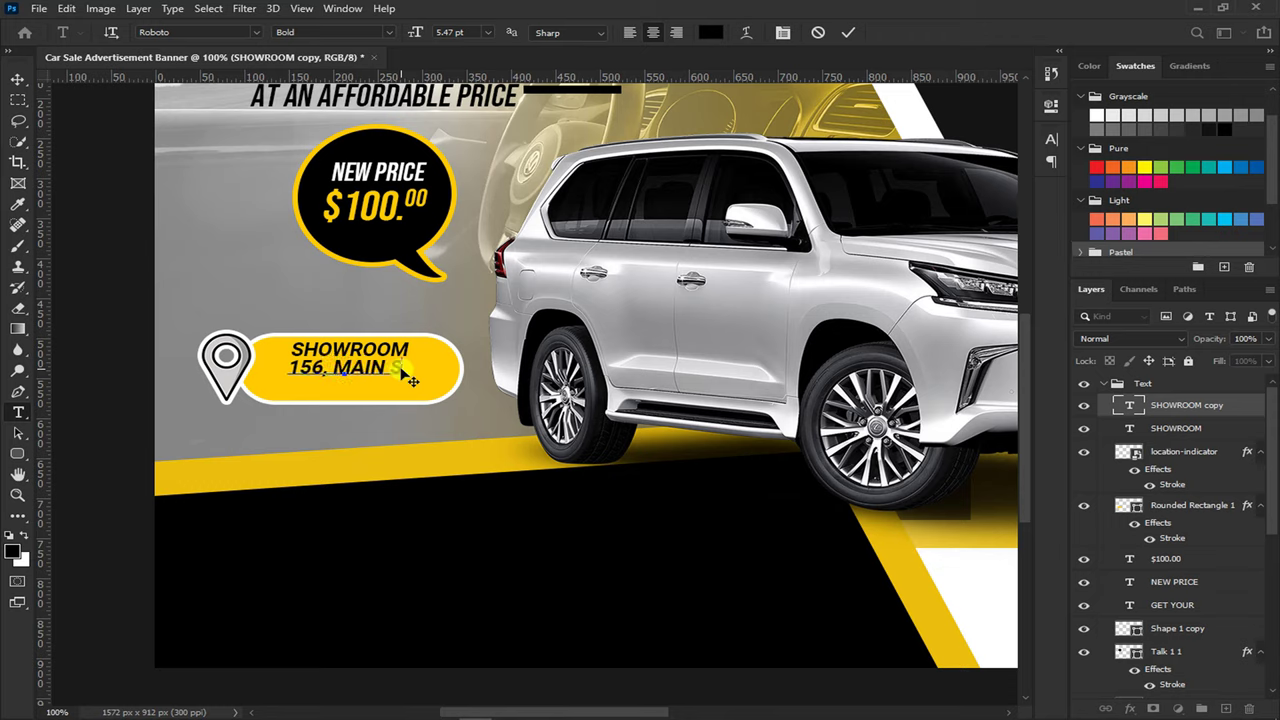
{"action": "type", "text": "STREET"}
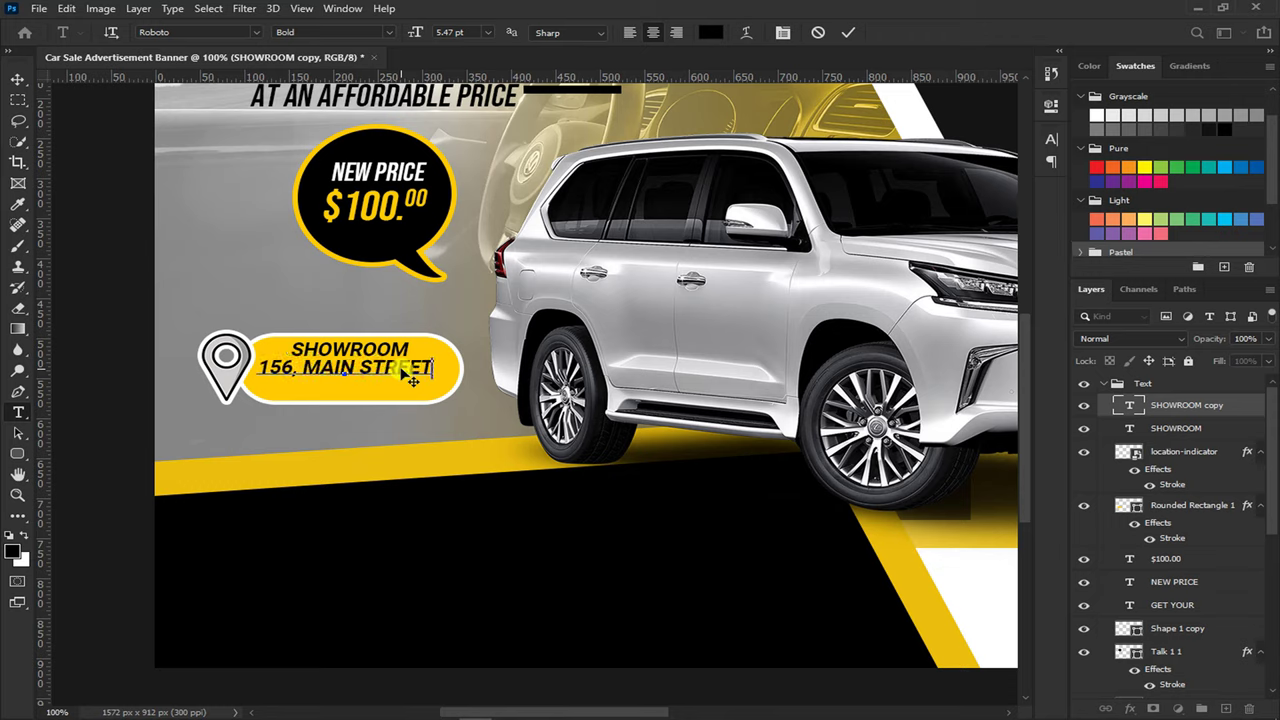
{"action": "key", "text": "ctrl+Return"}
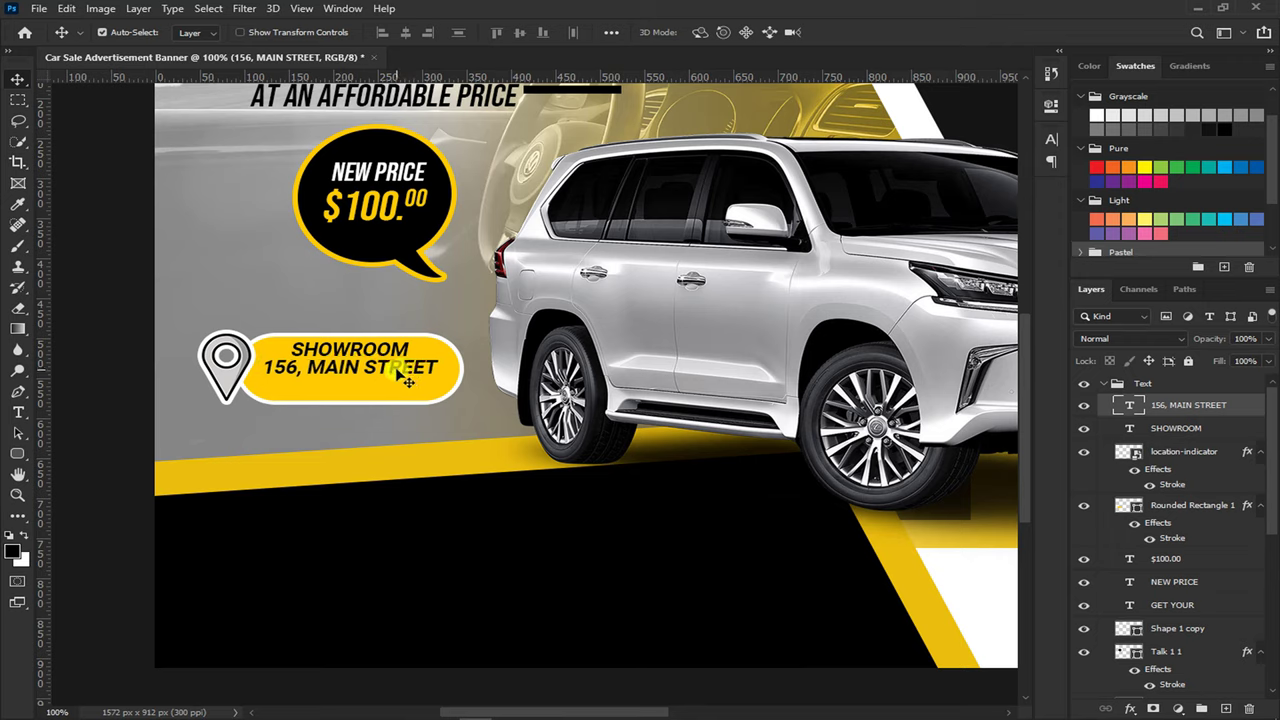
Add a third line reading 'YOUR CITY' aligned under the street address
{"action": "key", "text": "ctrl+j"}
{"action": "left_click_drag", "start_coordinate": [407, 380], "coordinate": [396, 397]}
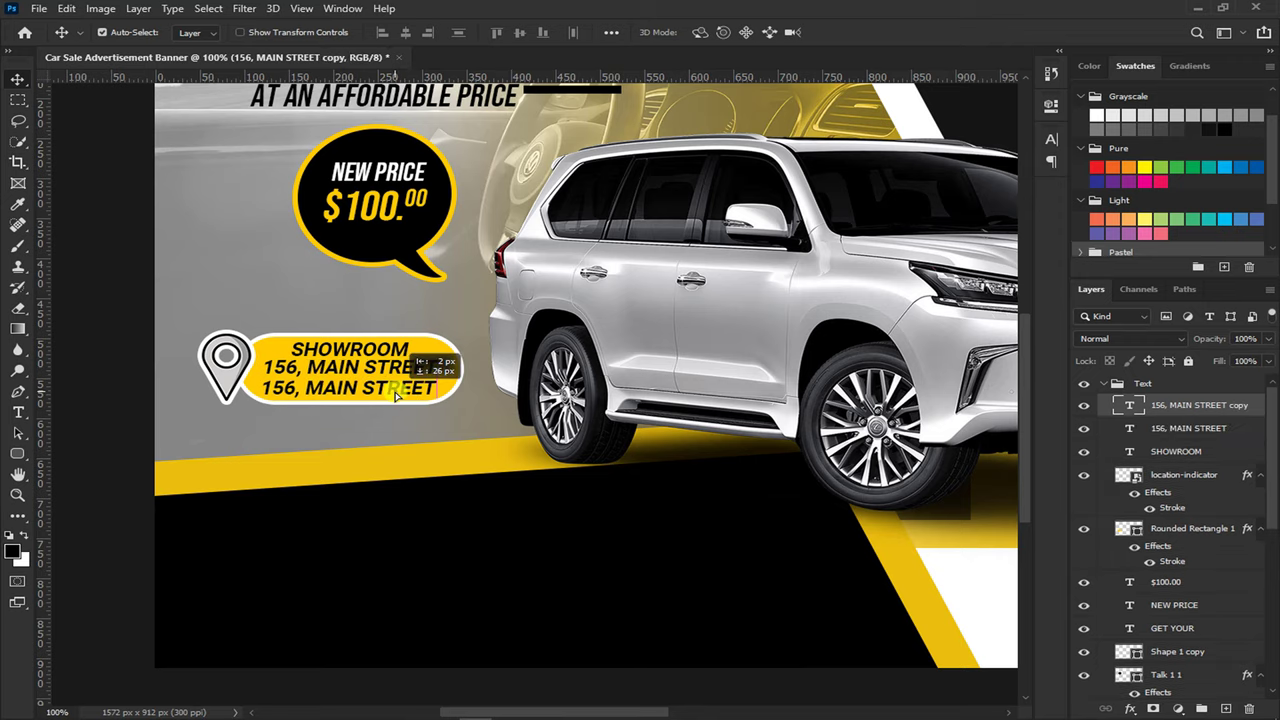
{"action": "double_click", "coordinate": [405, 400]}
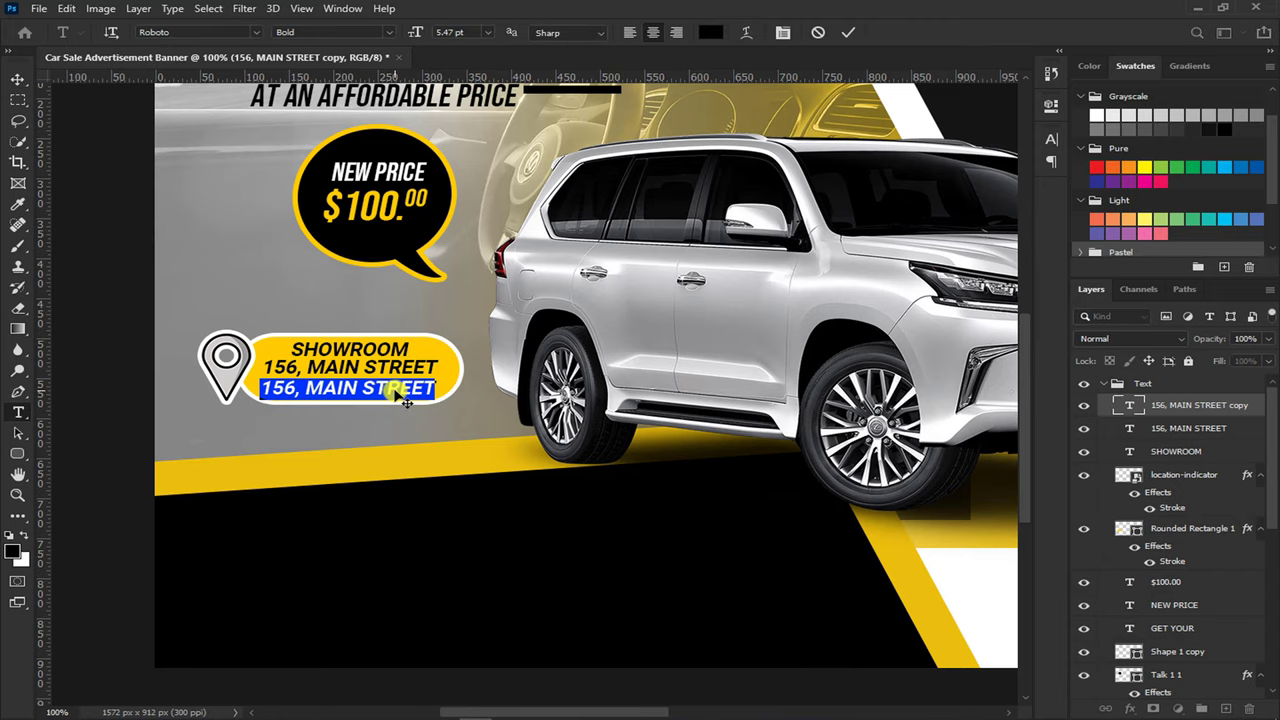
{"action": "type", "text": "YOUR CIT"}
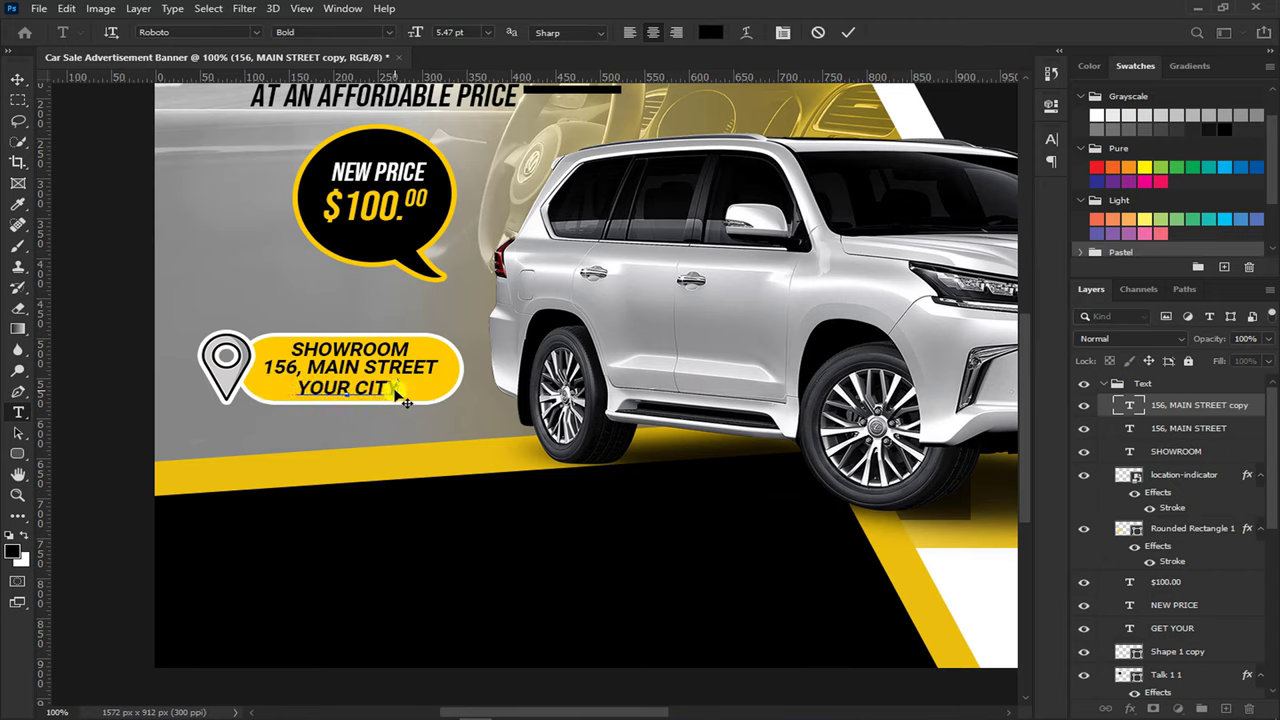
{"action": "left_click", "coordinate": [849, 36]}
{"action": "key", "text": "v"}
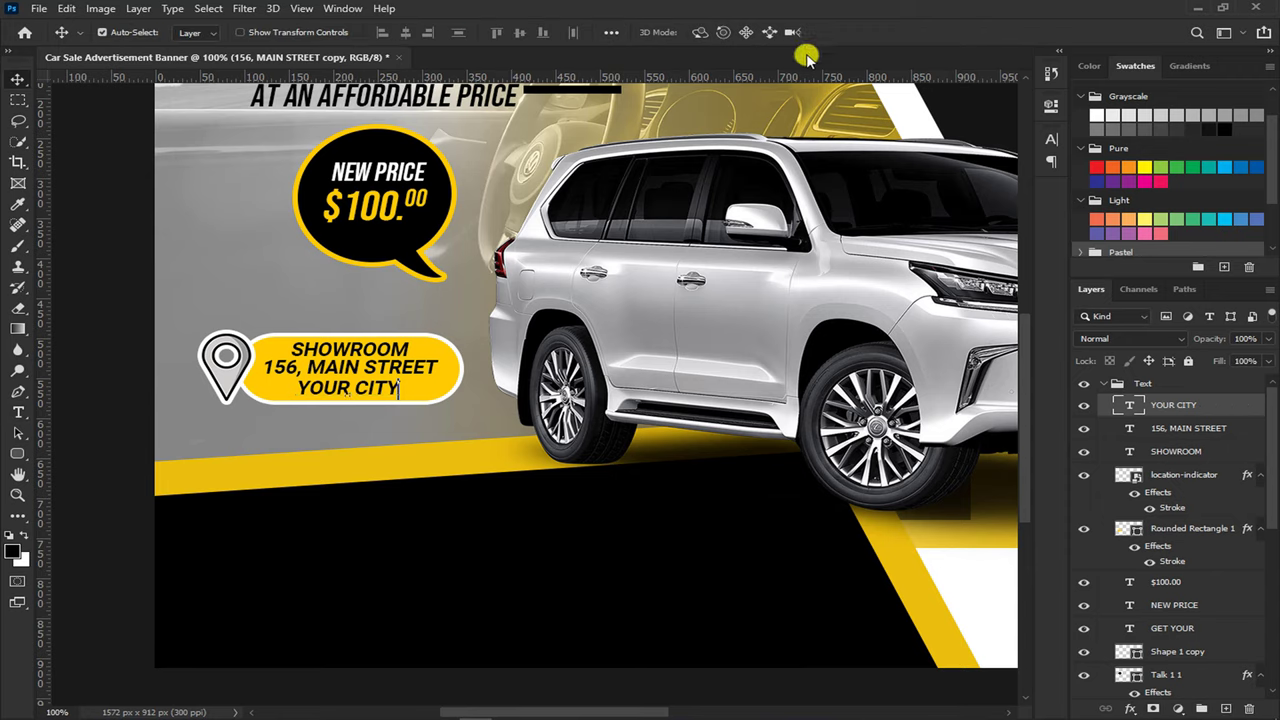
{"action": "left_click_drag", "start_coordinate": [388, 389], "coordinate": [349, 384]}
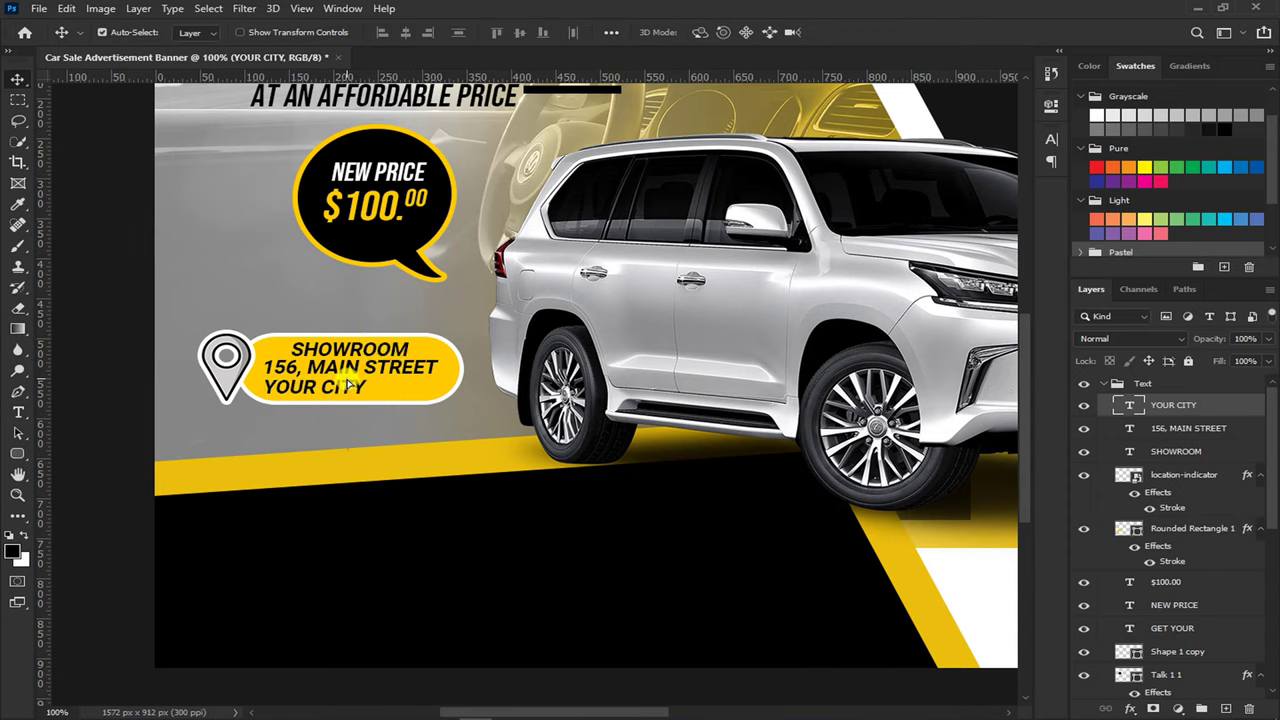
Nudge SHOWROOM left to line up with the address lines
{"action": "left_click", "coordinate": [355, 349]}
{"action": "key", "text": "Left"}
{"action": "key", "text": "Left"}
{"action": "key", "text": "Left"}
{"action": "key", "text": "Left"}
{"action": "key", "text": "Left"}
{"action": "key", "text": "Left"}
{"action": "key", "text": "Left"}
{"action": "key", "text": "Left"}
{"action": "key", "text": "Left"}
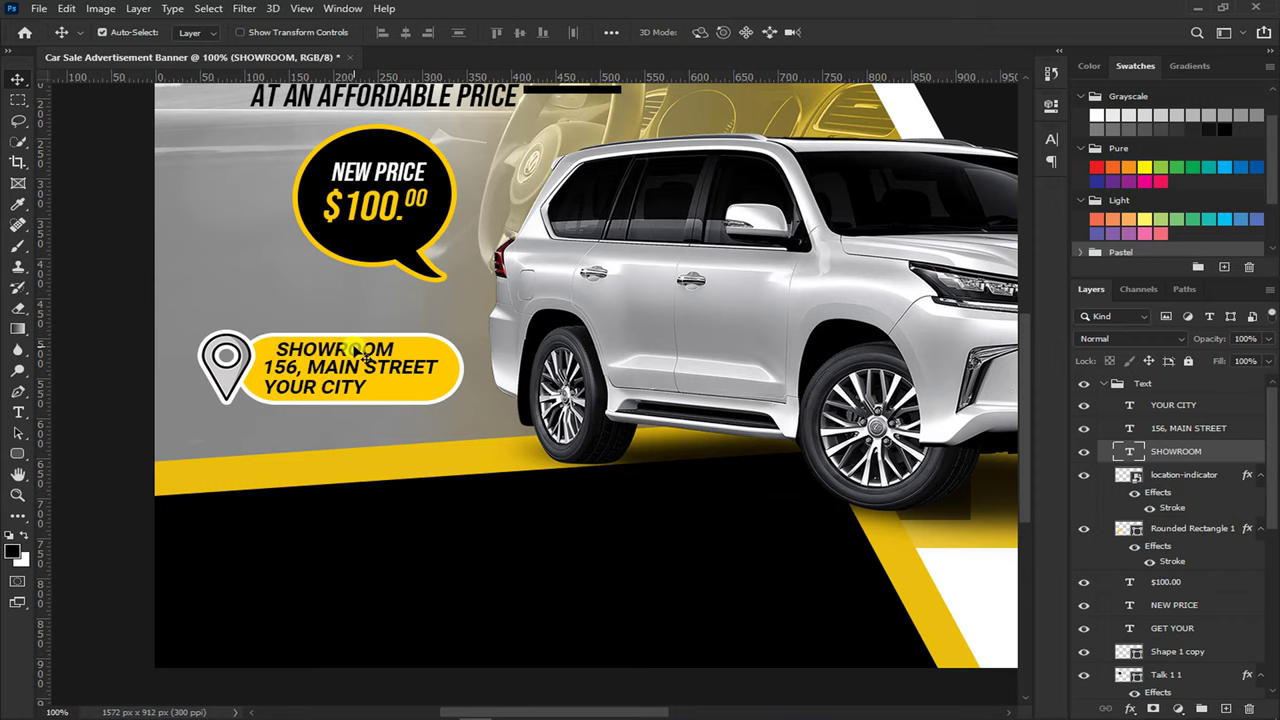
{"action": "key", "text": "Left"}
{"action": "key", "text": "Left"}
{"action": "key", "text": "Left"}
{"action": "key", "text": "Left"}
{"action": "key", "text": "Left"}
{"action": "key", "text": "Left"}
{"action": "left_click", "coordinate": [356, 370]}
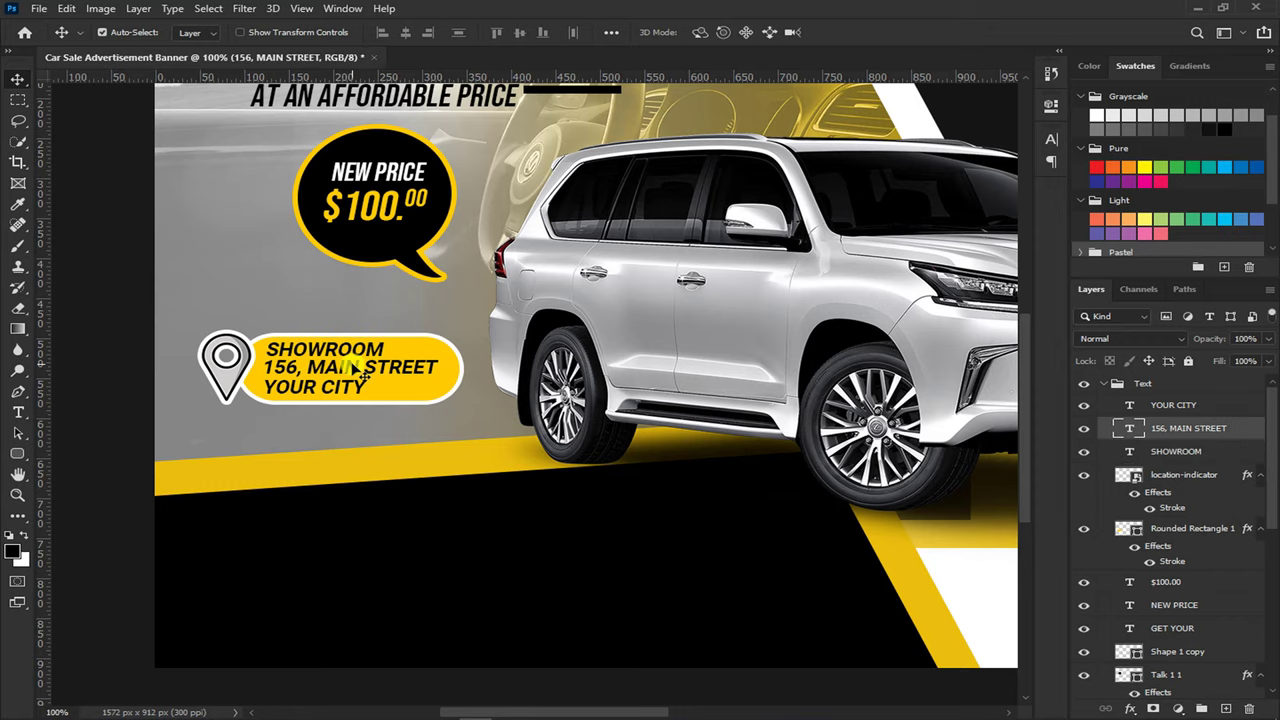
Move the DREAM CAR headline copy down into the black lower band
{"action": "left_click", "coordinate": [357, 363]}
{"action": "scroll", "coordinate": [350, 372], "scroll_direction": "up", "scroll_amount": 1}
{"action": "scroll", "coordinate": [350, 375], "scroll_direction": "up", "scroll_amount": 2}
{"action": "scroll", "coordinate": [350, 372], "scroll_direction": "up", "scroll_amount": 4}
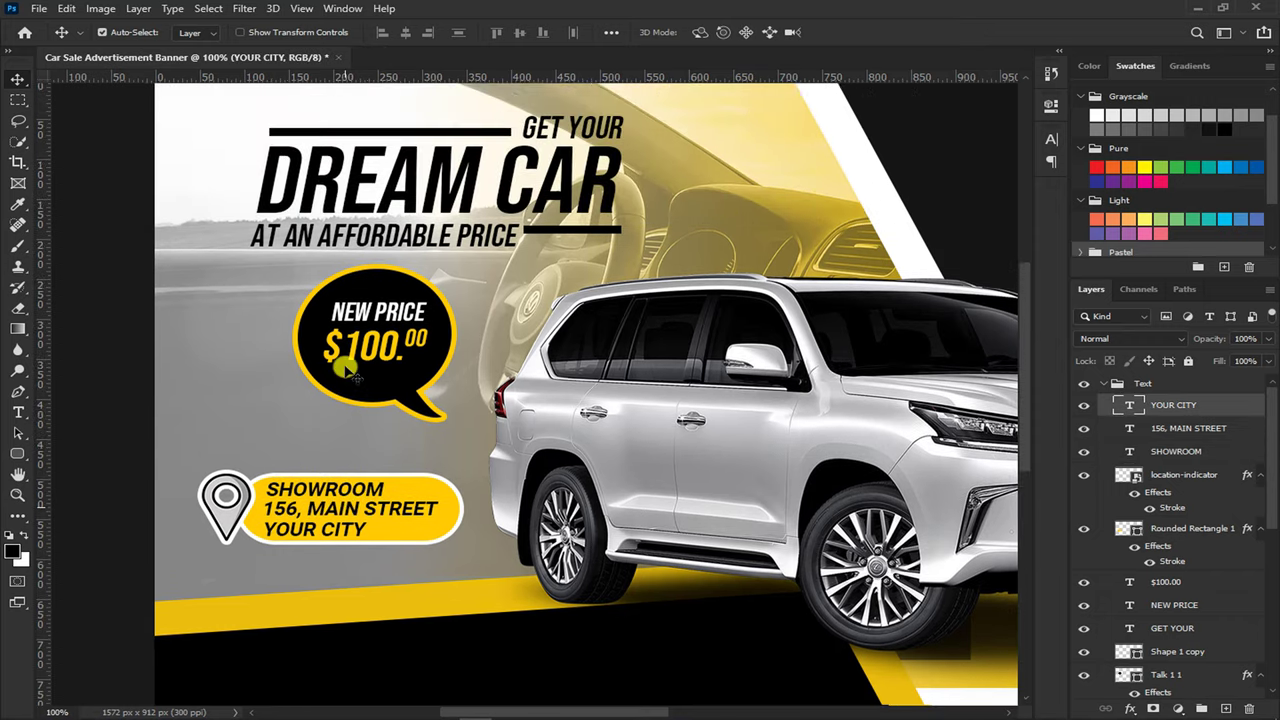
{"action": "left_click", "coordinate": [275, 245]}
{"action": "mouse_move", "coordinate": [415, 245]}
{"action": "left_mouse_down"}
{"action": "mouse_move", "coordinate": [424, 622]}
{"action": "mouse_move", "coordinate": [440, 517]}
{"action": "mouse_move", "coordinate": [449, 620]}
{"action": "left_mouse_up"}
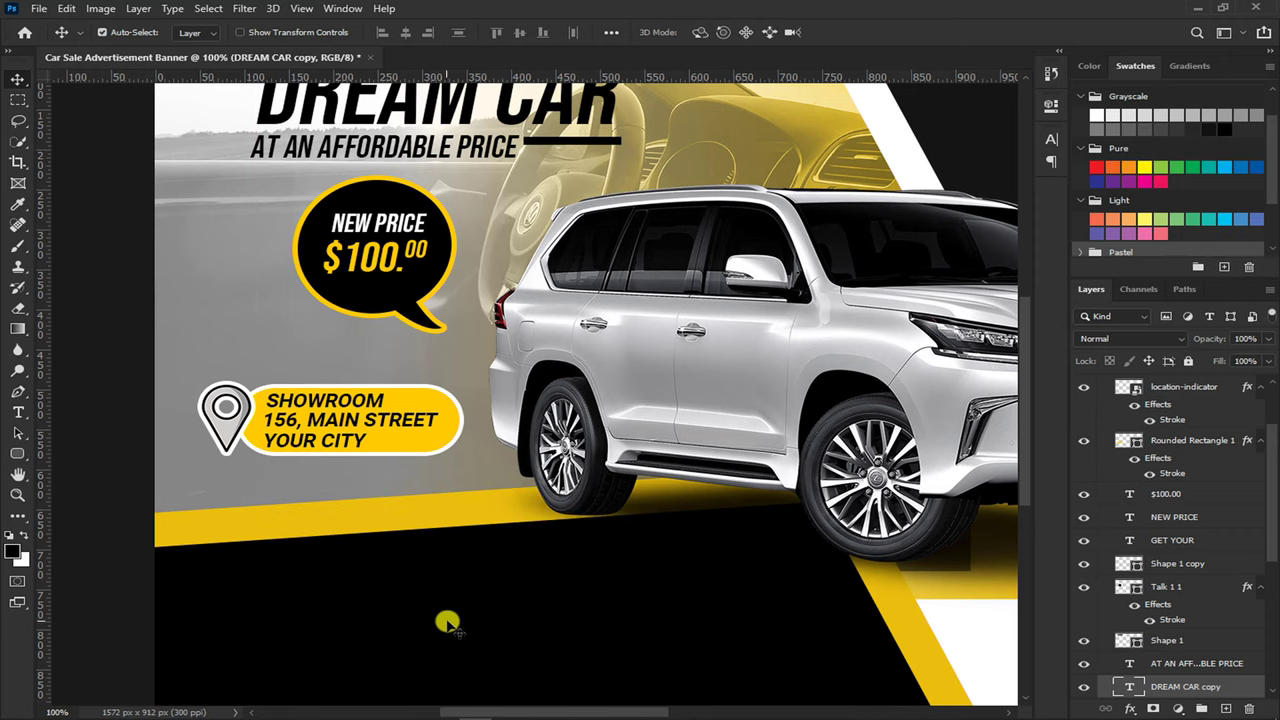
Make the DREAM CAR copy white and upright instead of italic
{"action": "left_click", "coordinate": [1049, 140]}
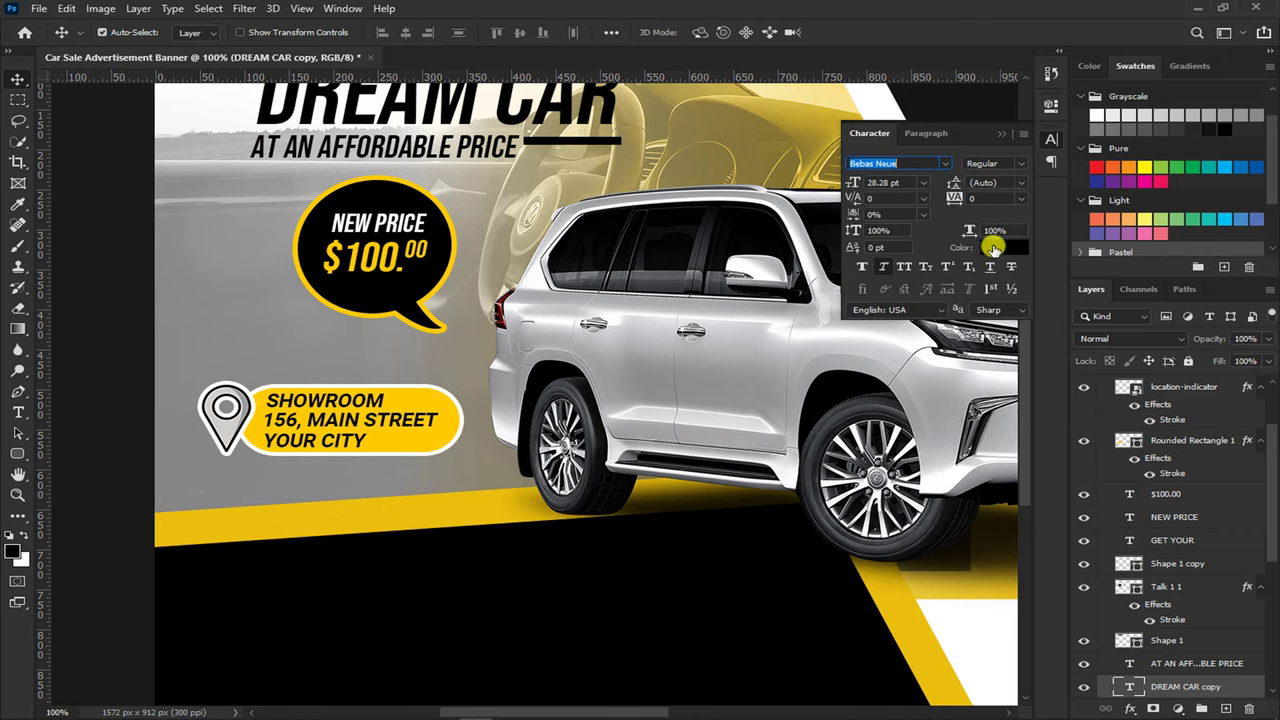
{"action": "left_click", "coordinate": [993, 249]}
{"action": "left_click_drag", "start_coordinate": [569, 277], "coordinate": [517, 140]}
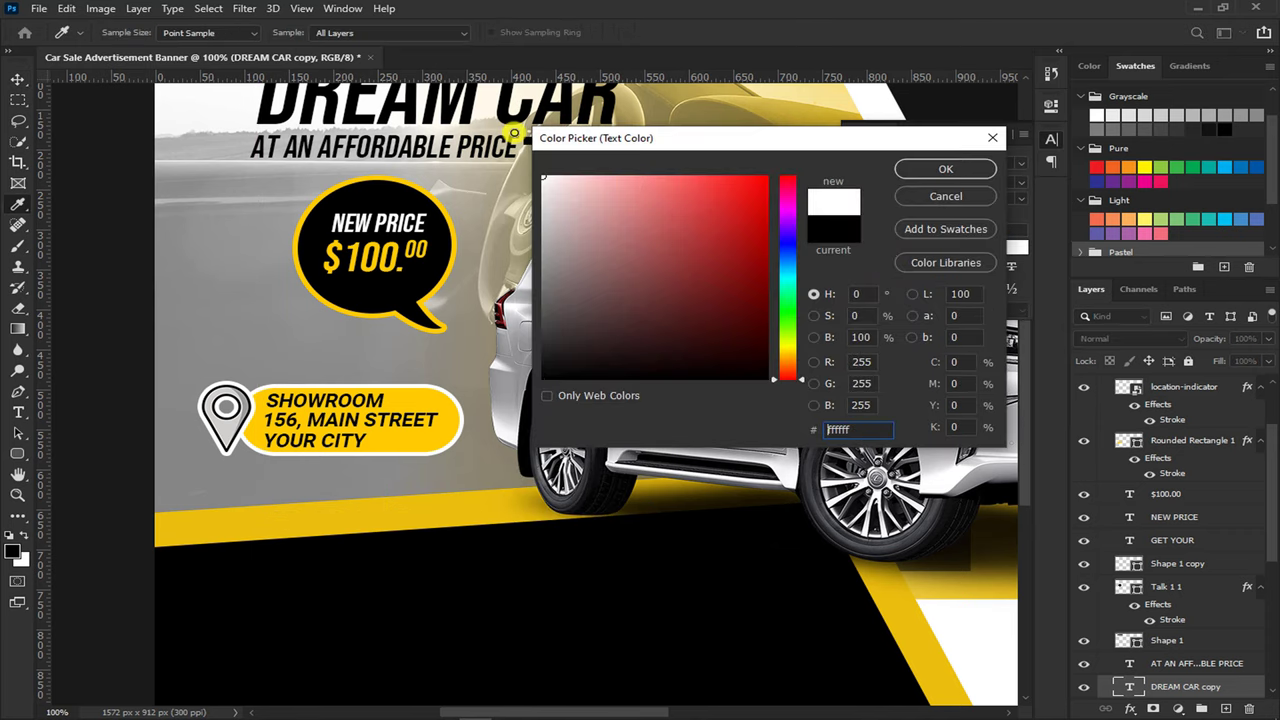
{"action": "left_click", "coordinate": [930, 168]}
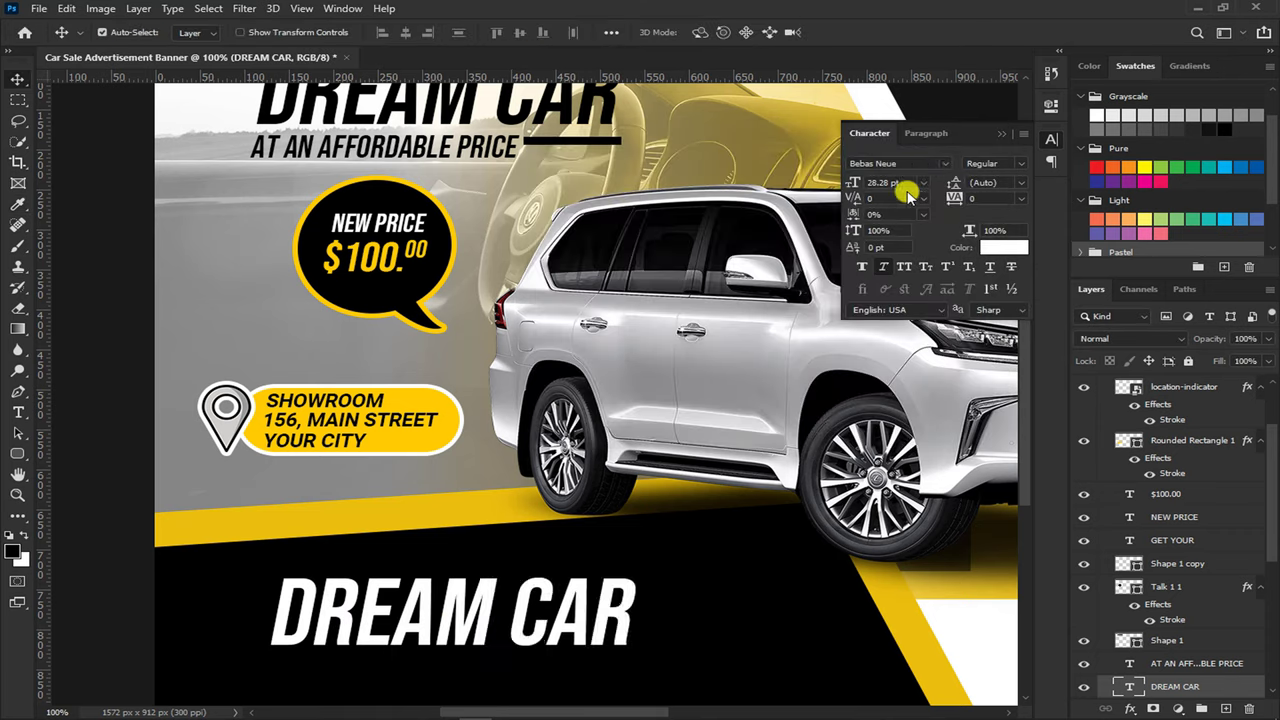
{"action": "left_click", "coordinate": [880, 268]}
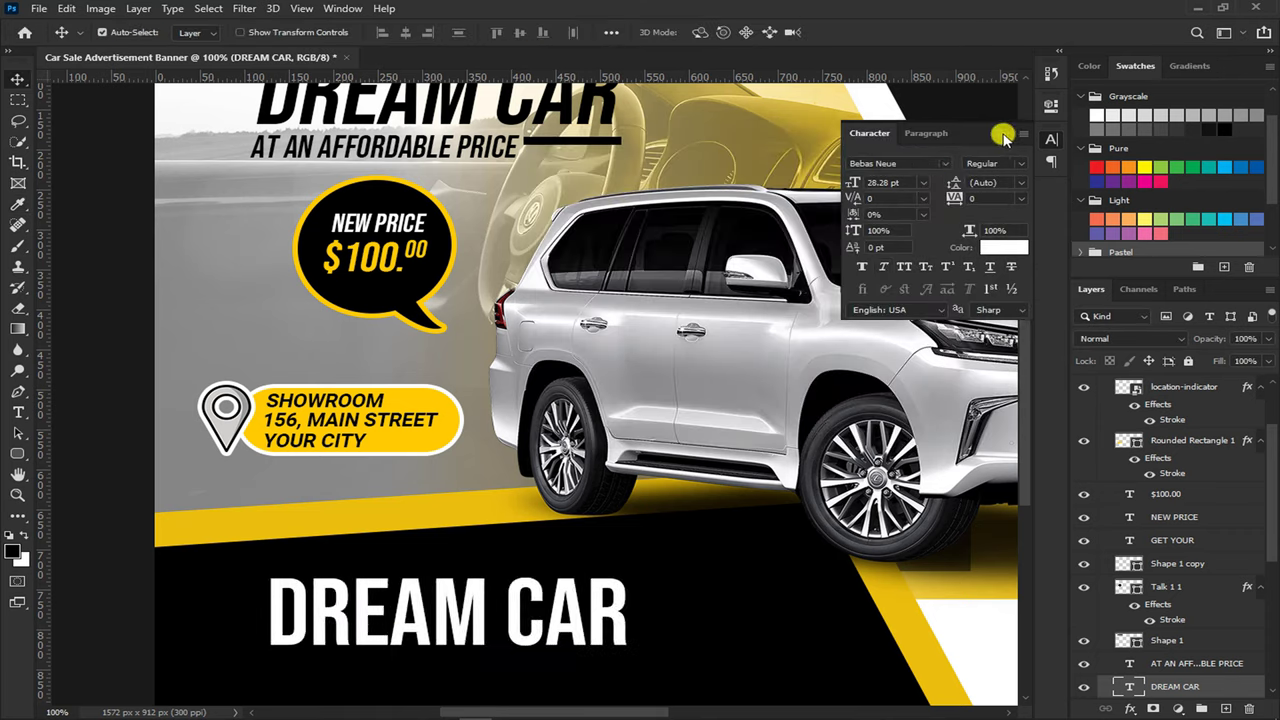
{"action": "left_click", "coordinate": [1003, 137]}
{"action": "scroll", "coordinate": [508, 623], "scroll_direction": "down", "scroll_amount": 2}
Retype the lower text as '25% DISCOUNT', shrink it to about 54%, and reposition it
{"action": "scroll", "coordinate": [500, 600], "scroll_direction": "down", "scroll_amount": 1}
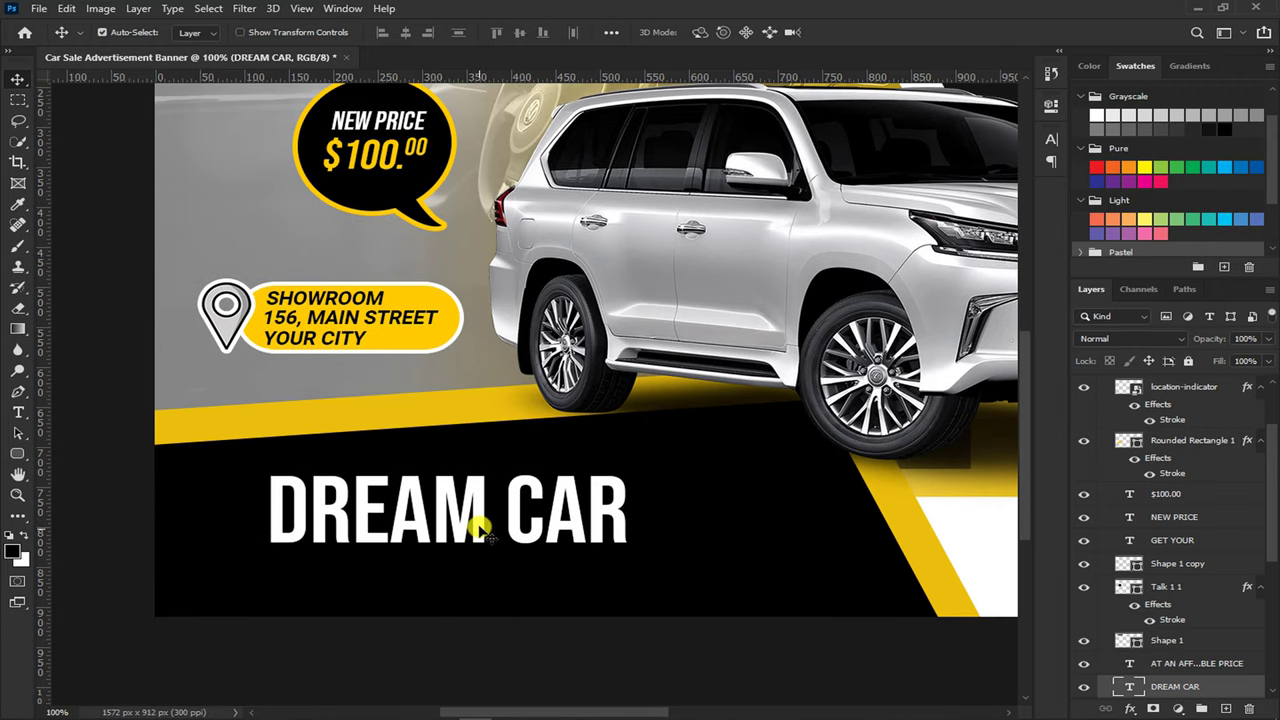
{"action": "double_click", "coordinate": [480, 521]}
{"action": "type", "text": "25% "}
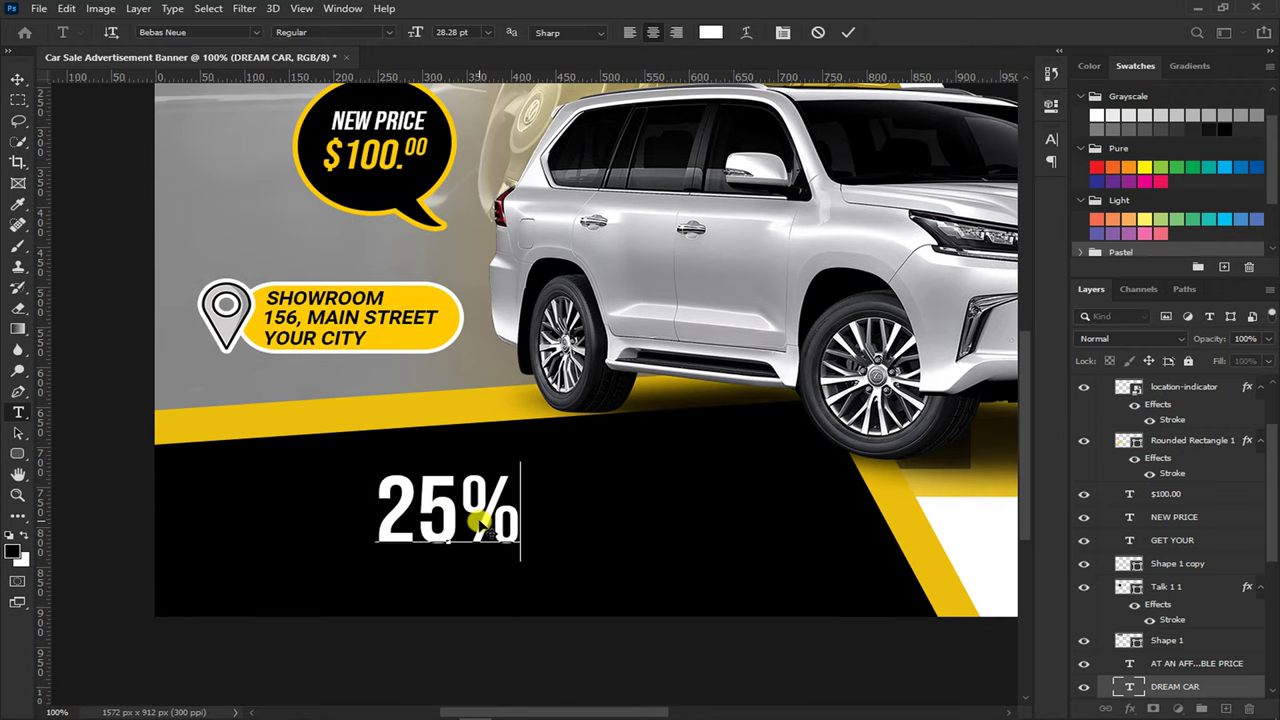
{"action": "type", "text": "DISCOU"}
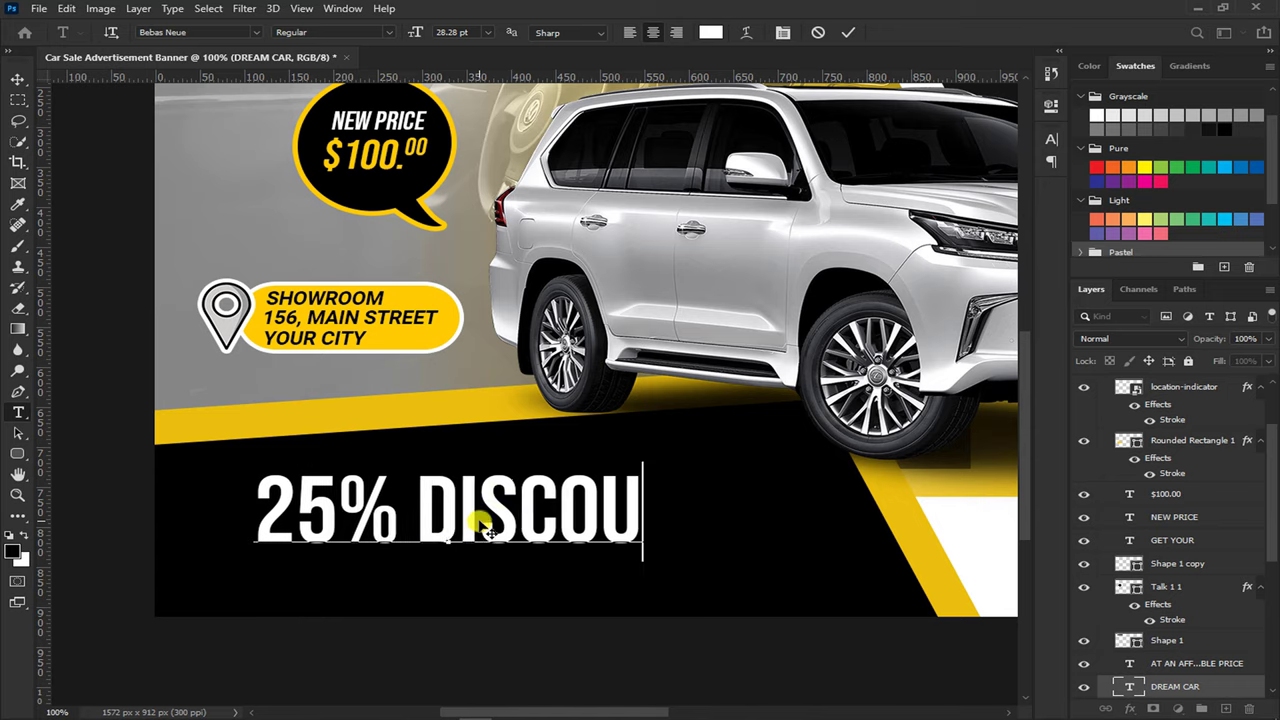
{"action": "type", "text": "NT"}
{"action": "key", "text": "ctrl+t"}
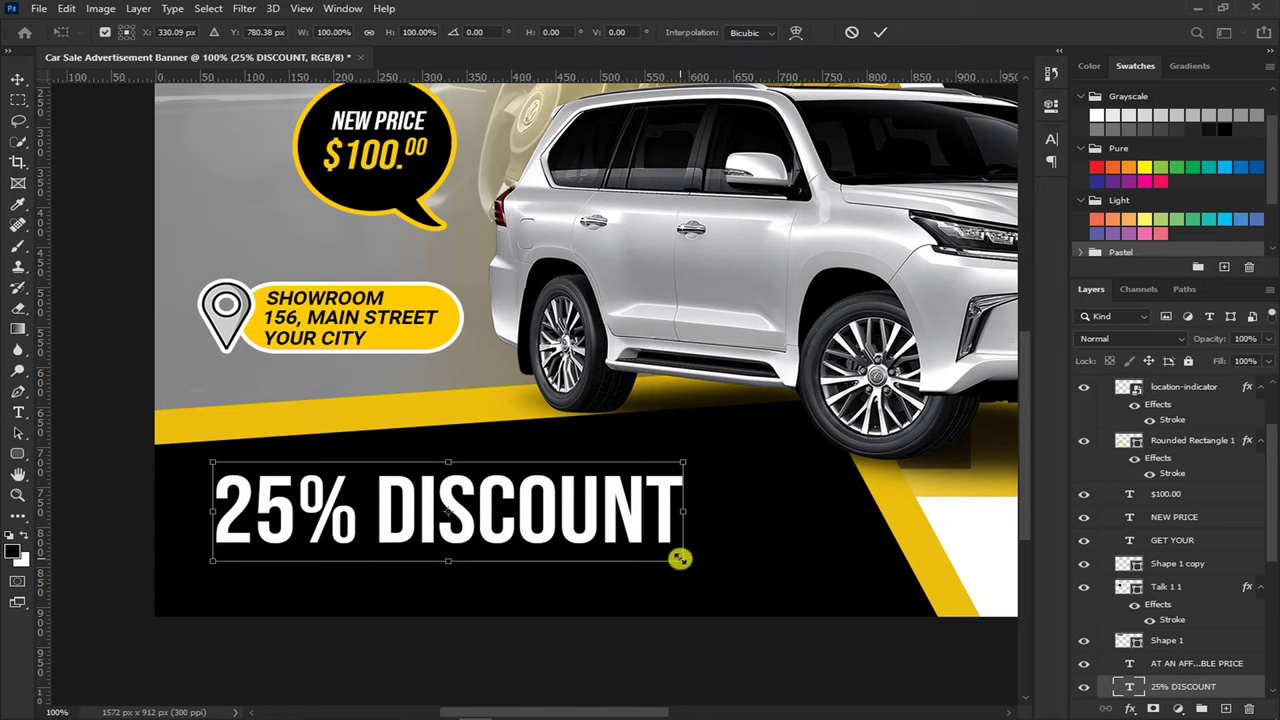
{"action": "left_click_drag", "start_coordinate": [682, 560], "coordinate": [564, 567]}
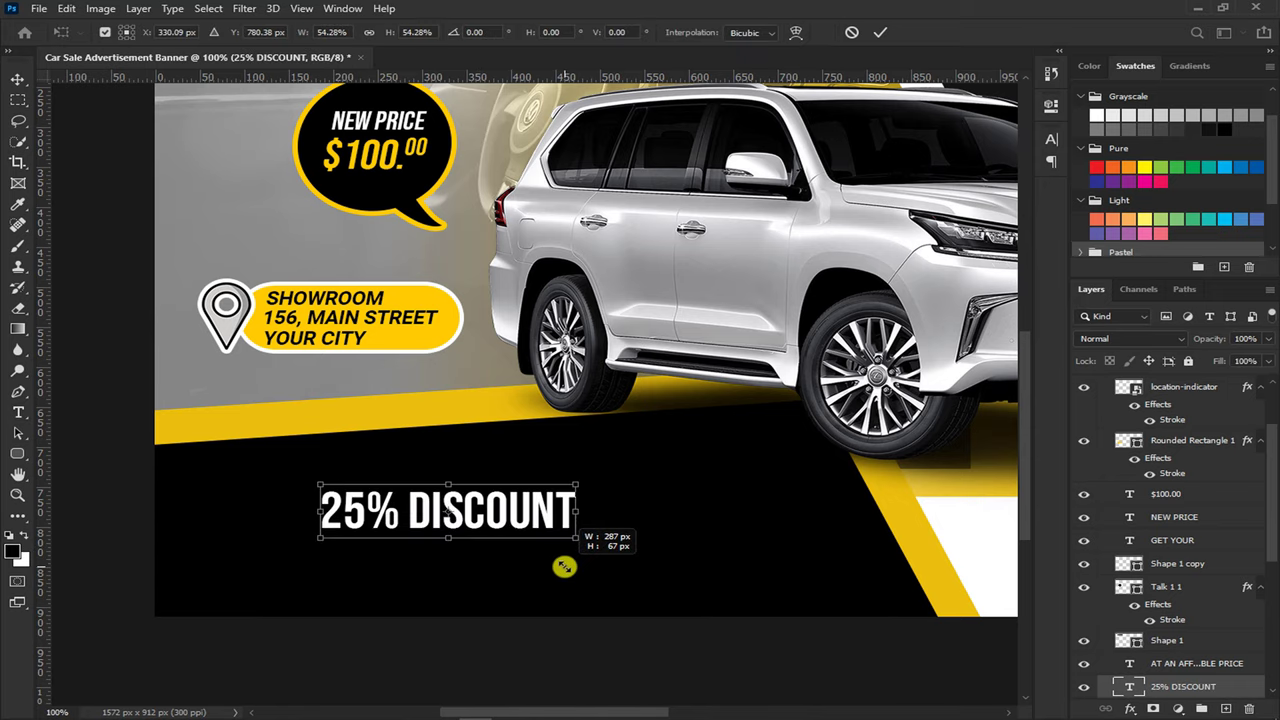
{"action": "left_click_drag", "start_coordinate": [553, 516], "coordinate": [630, 545]}
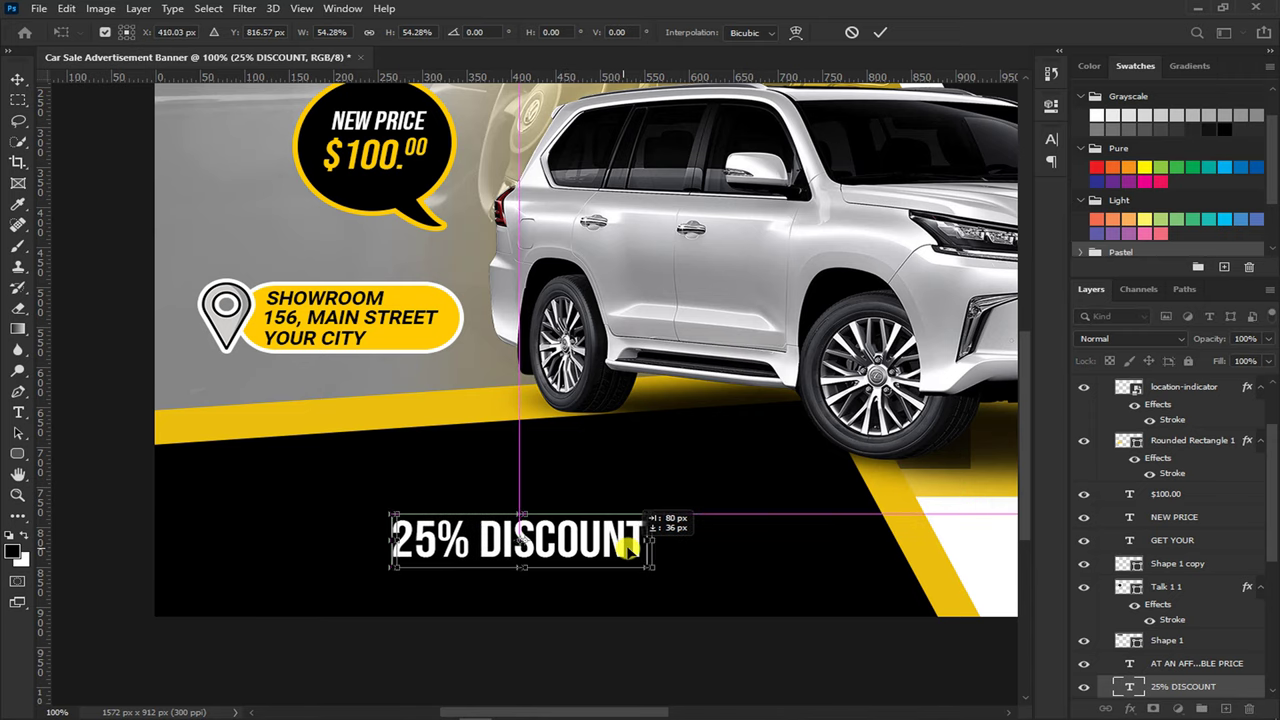
Enlarge the '25%' characters to 33 pt
{"action": "key", "text": "Return"}
{"action": "double_click", "coordinate": [445, 538]}
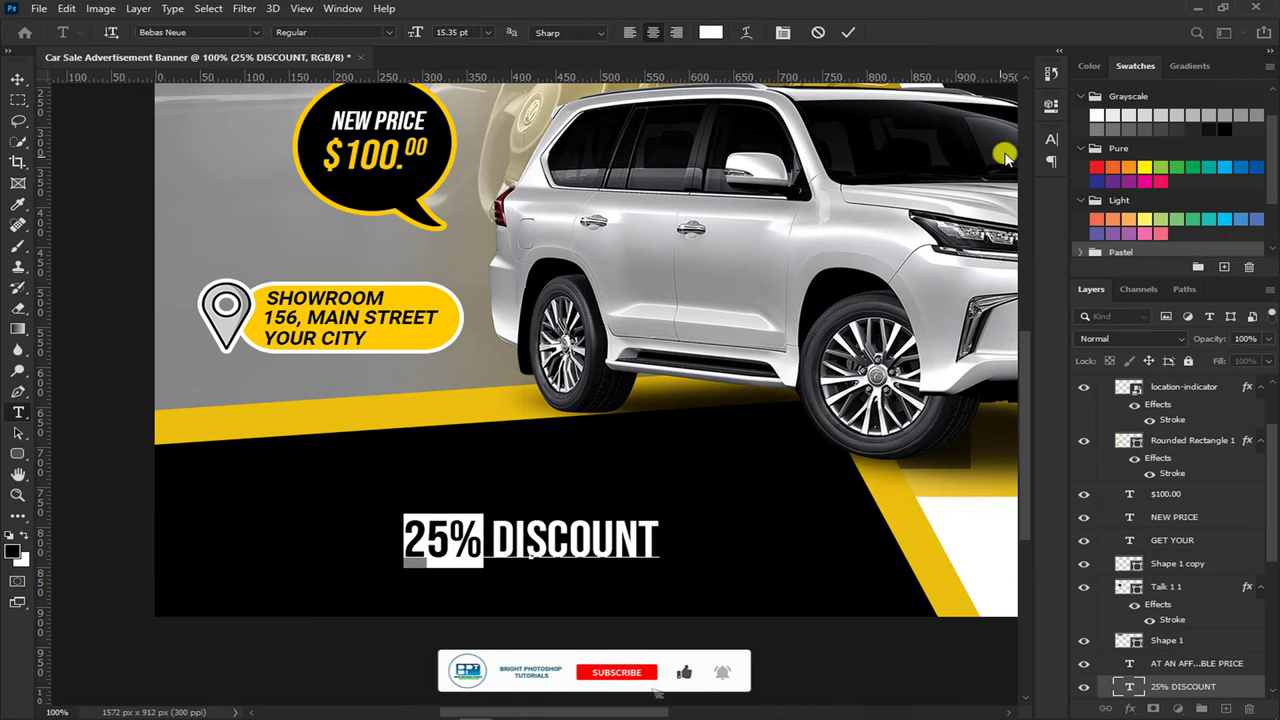
{"action": "left_click", "coordinate": [1049, 142]}
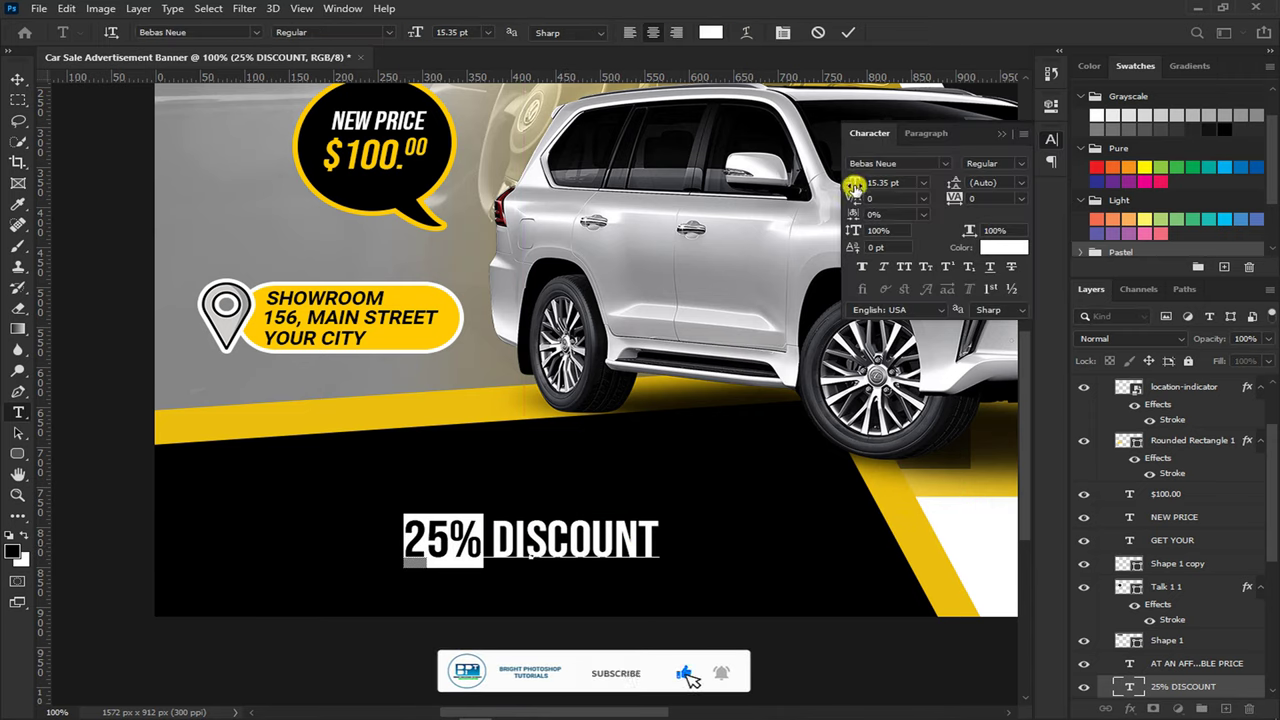
{"action": "left_click_drag", "start_coordinate": [854, 186], "coordinate": [873, 182]}
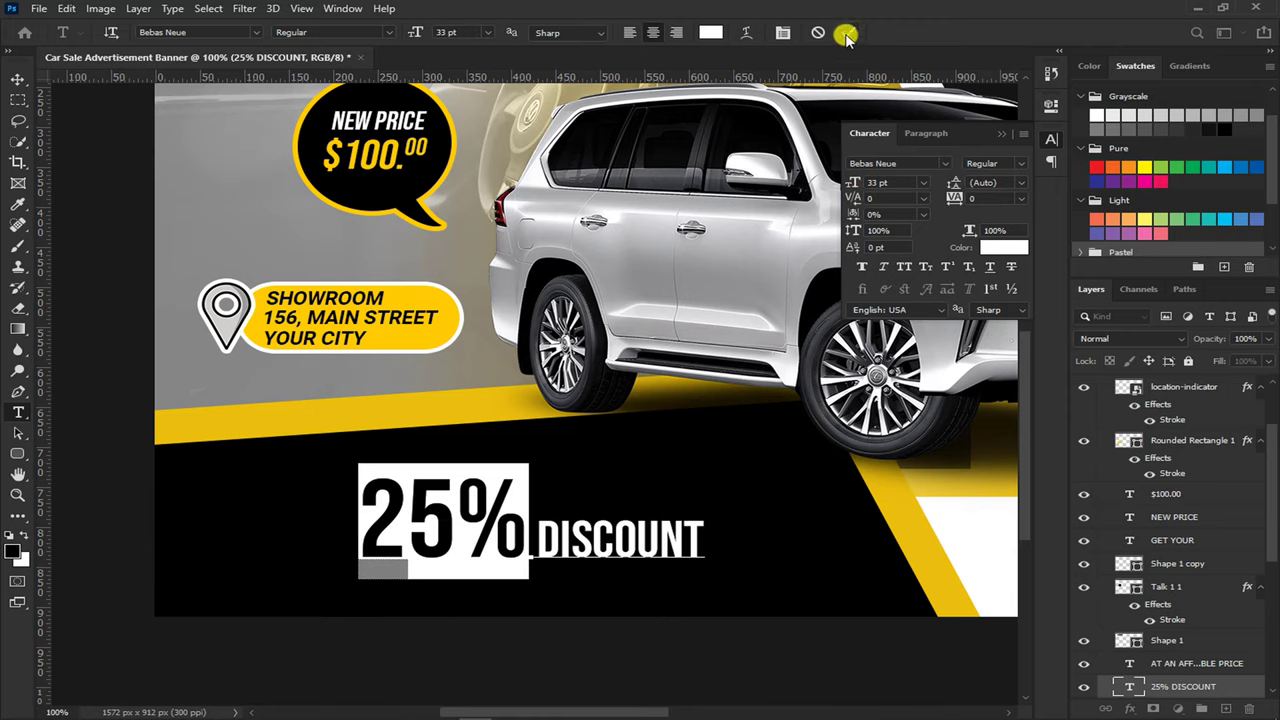
Colour the word DISCOUNT yellow #ffcc00
{"action": "left_click_drag", "start_coordinate": [535, 540], "coordinate": [728, 521]}
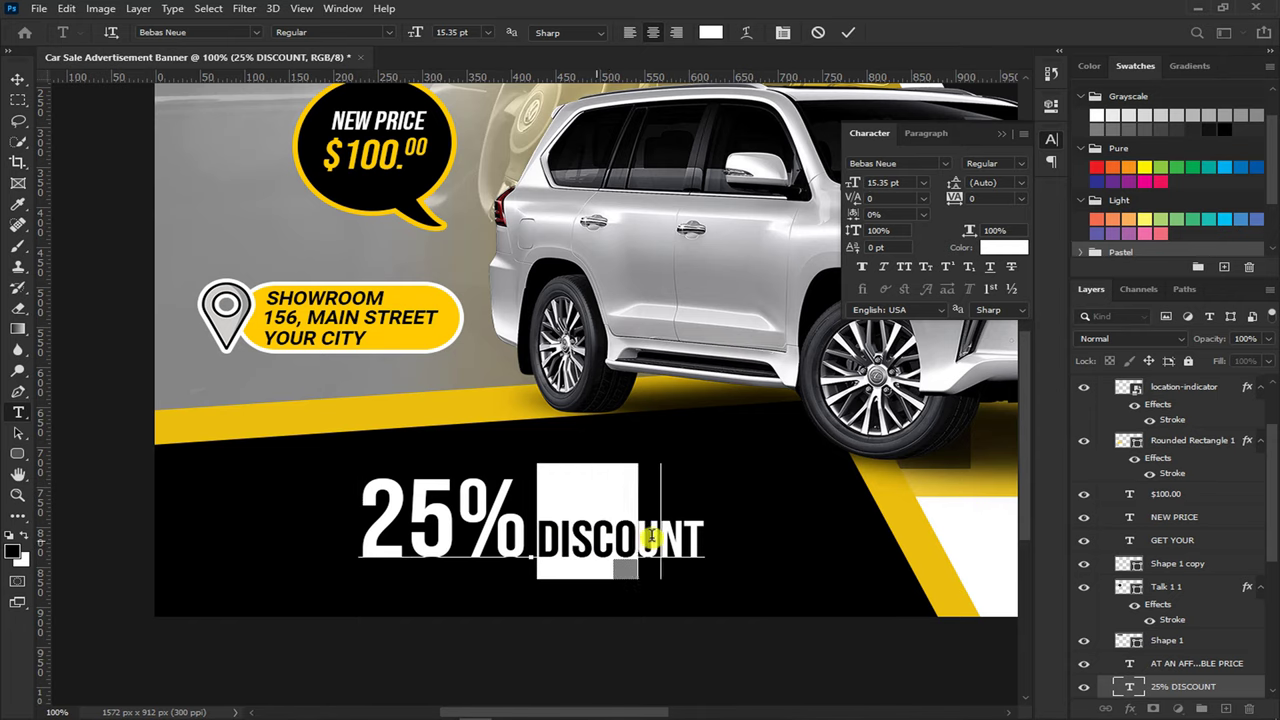
{"action": "left_click", "coordinate": [1008, 248]}
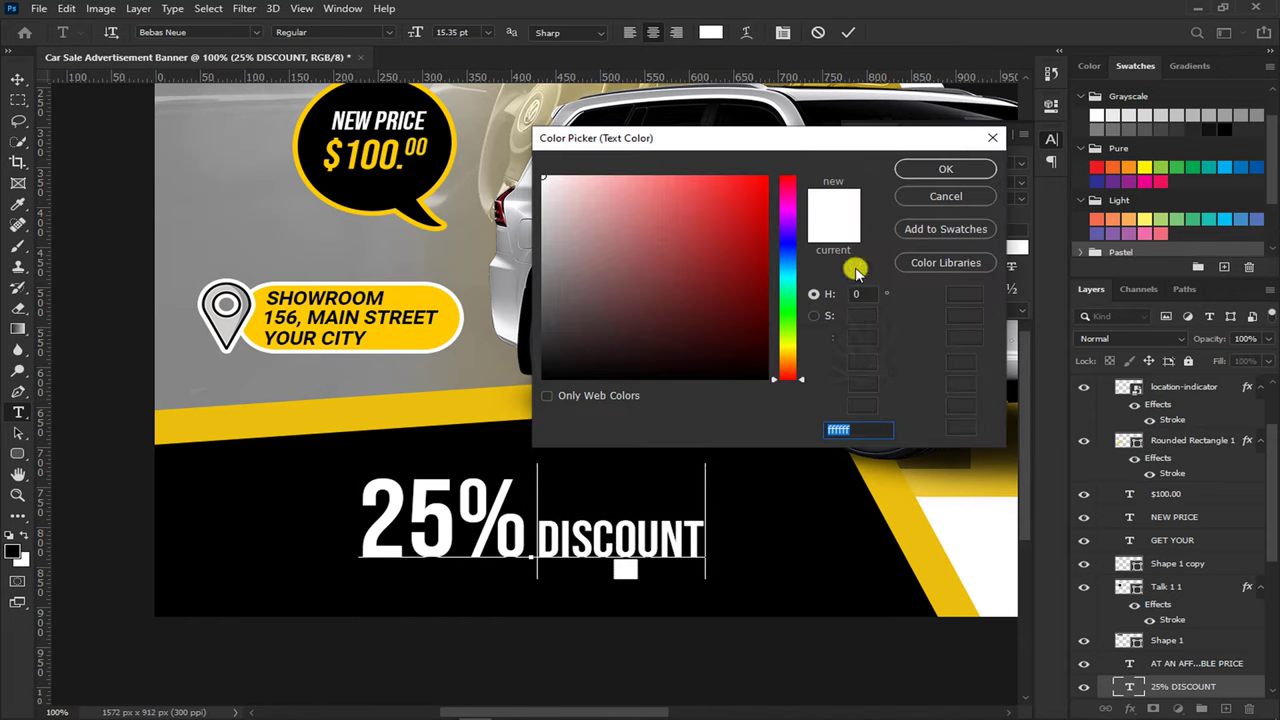
{"action": "left_click", "coordinate": [399, 416]}
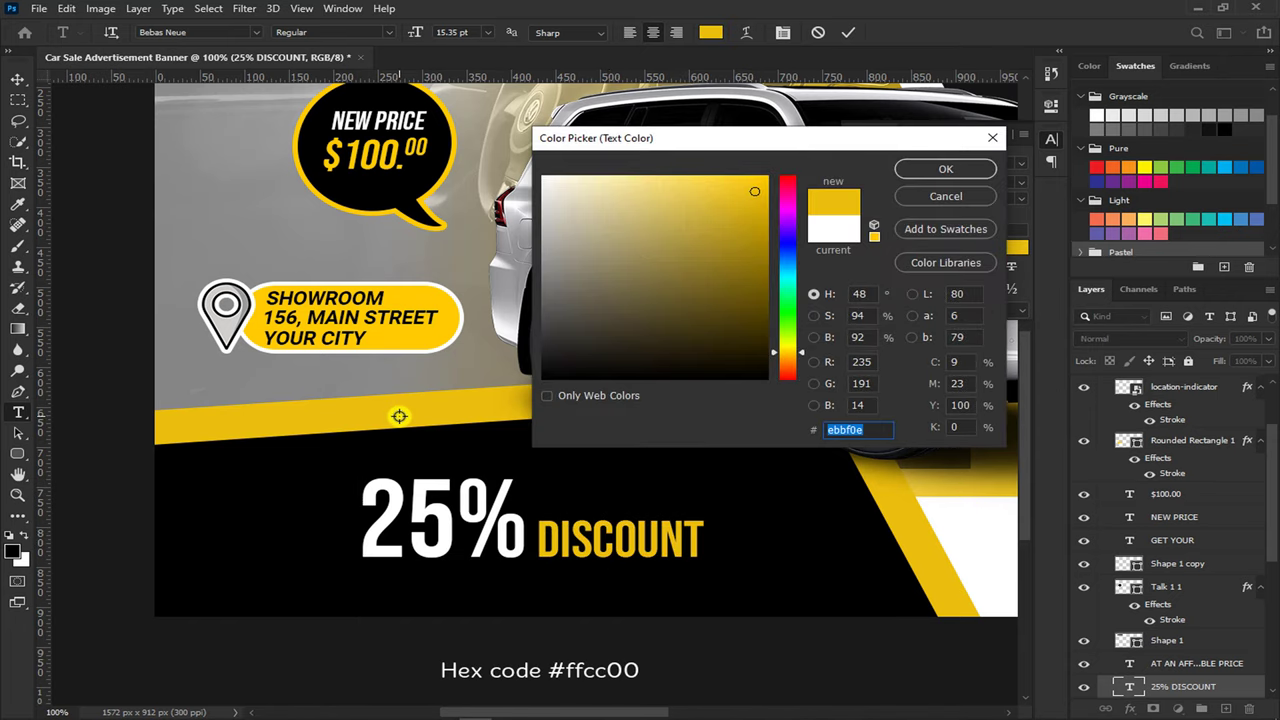
{"action": "type", "text": "ffcc00"}
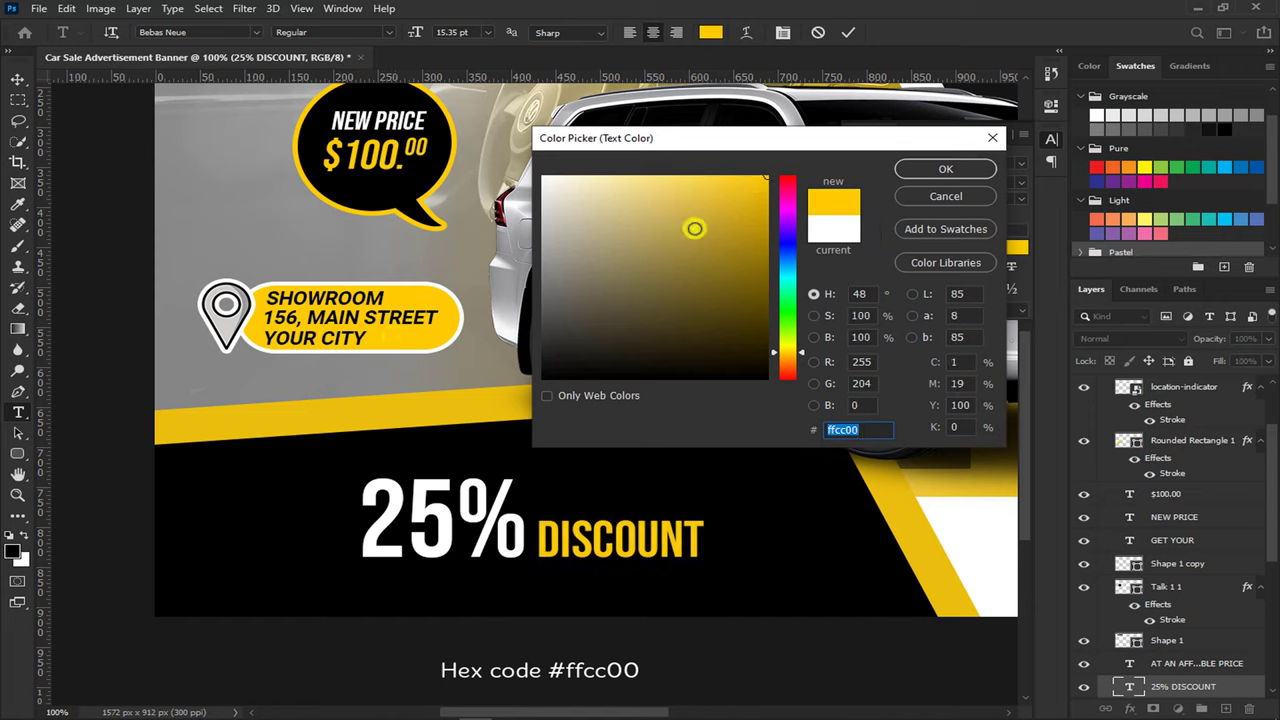
{"action": "left_click", "coordinate": [940, 169]}
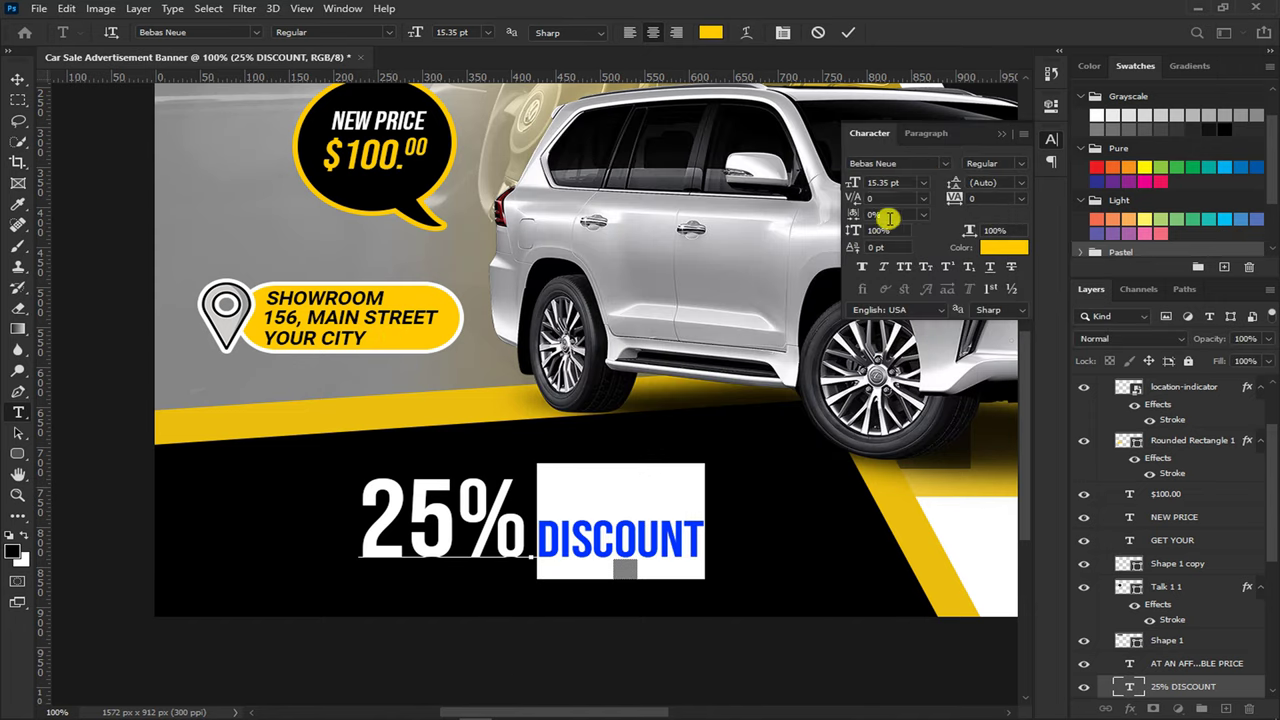
{"action": "left_click", "coordinate": [851, 33]}
Copy the $100.00 price above DISCOUNT, remove superscript, and retype it as 'LUXURY SUV'
{"action": "key", "text": "v"}
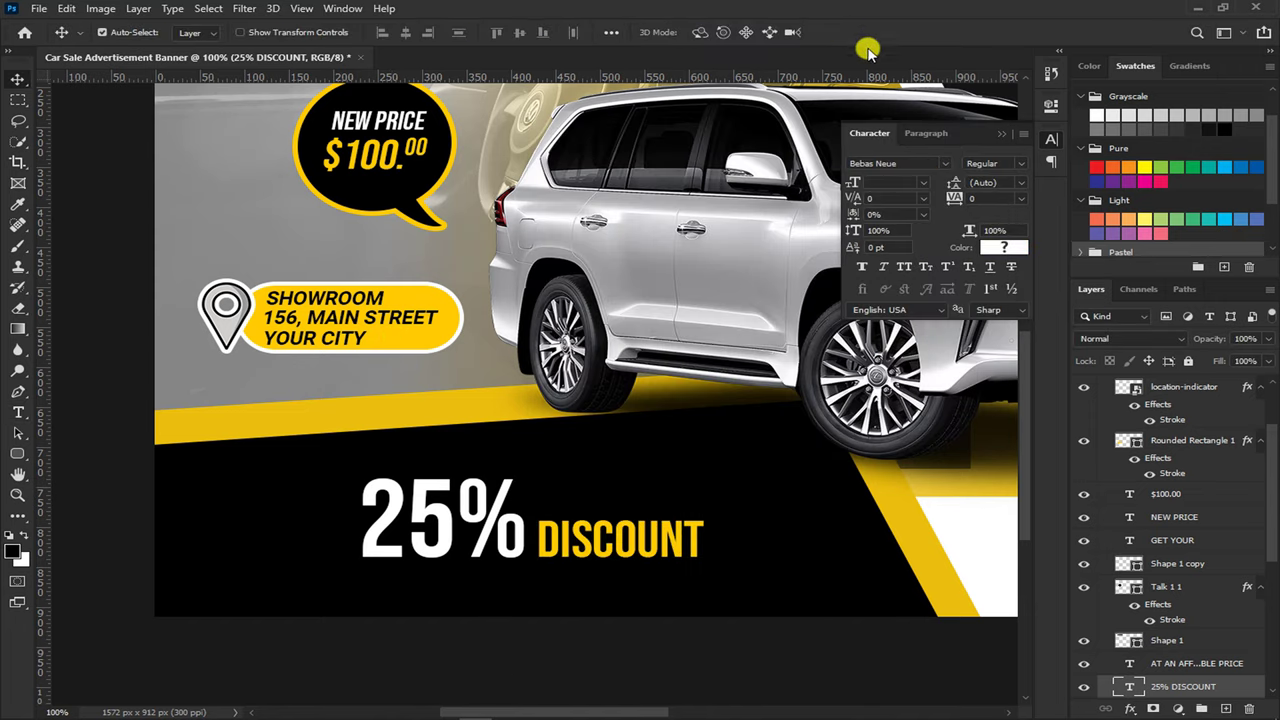
{"action": "left_click", "coordinate": [1051, 139]}
{"action": "left_click", "coordinate": [1165, 494]}
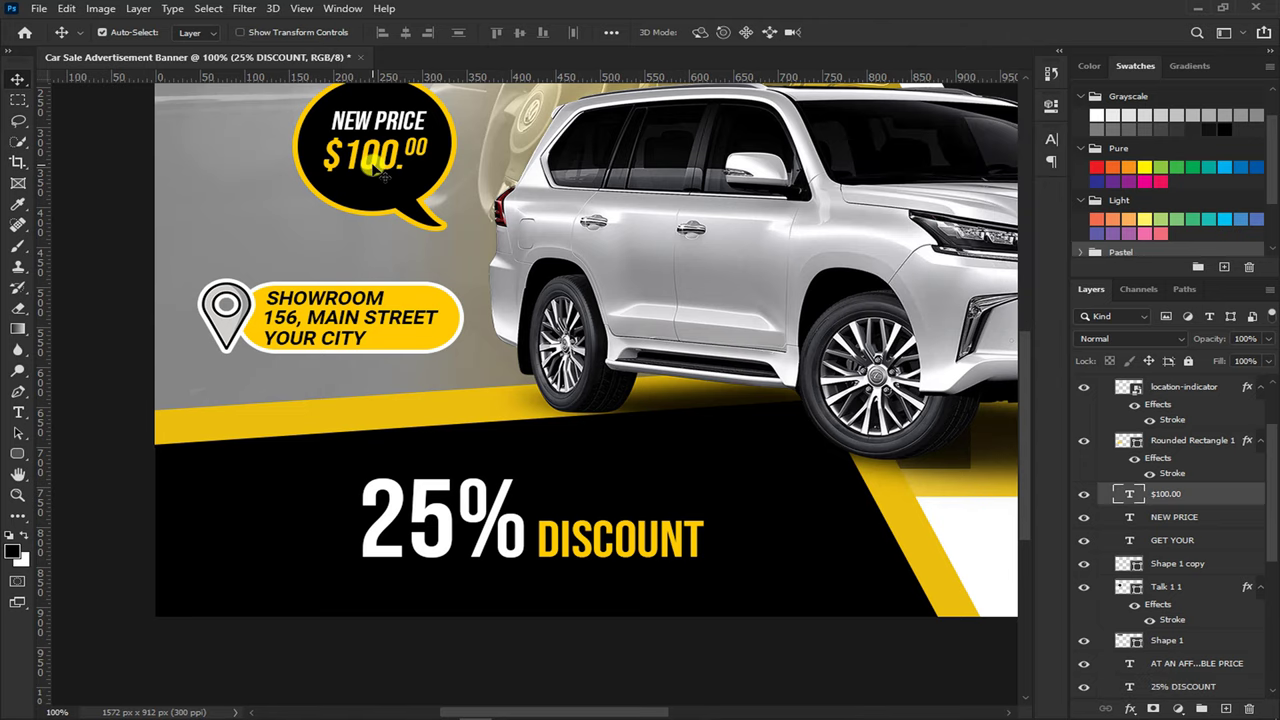
{"action": "left_click_drag", "start_coordinate": [372, 168], "coordinate": [595, 504]}
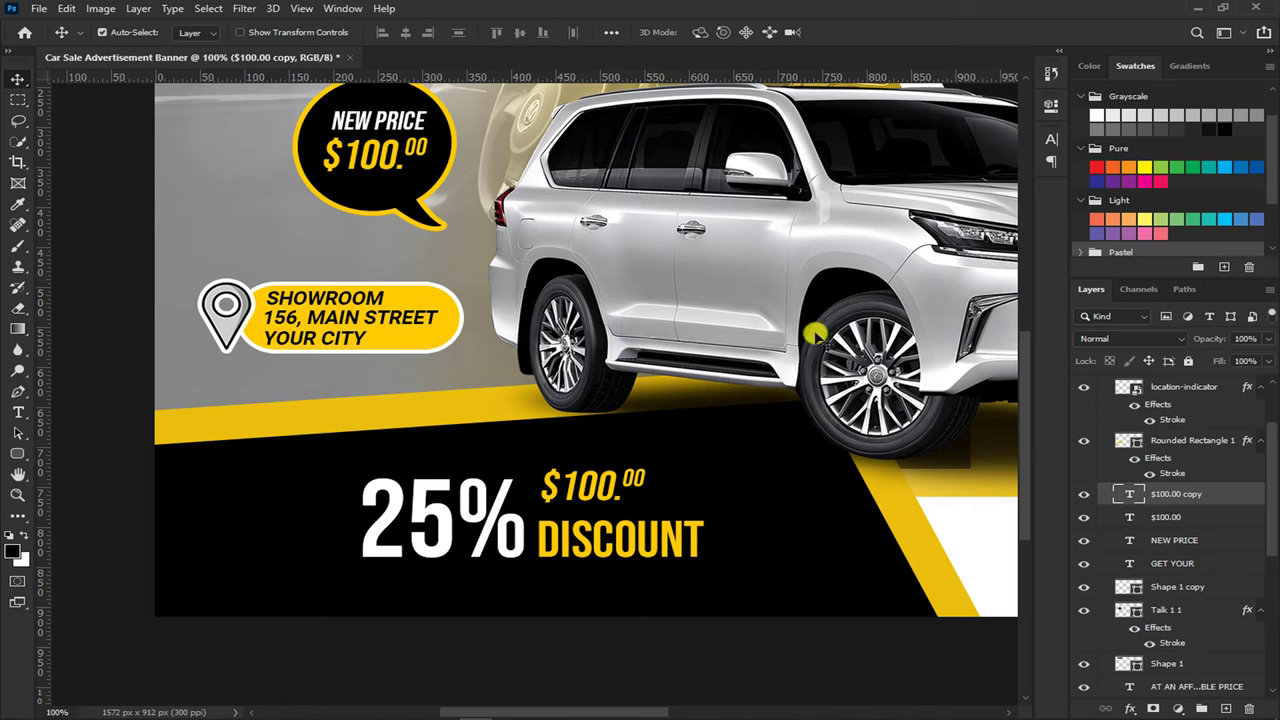
{"action": "left_click", "coordinate": [1051, 139]}
{"action": "left_click", "coordinate": [885, 268]}
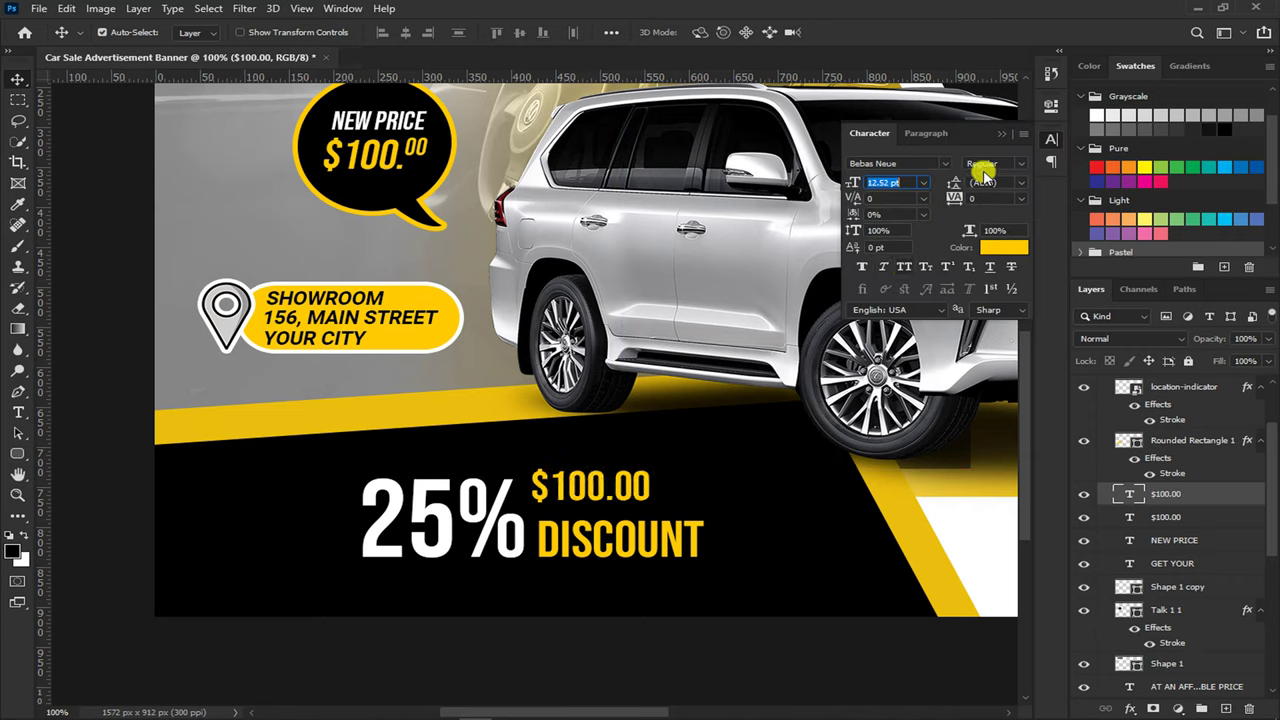
{"action": "key", "text": "Escape"}
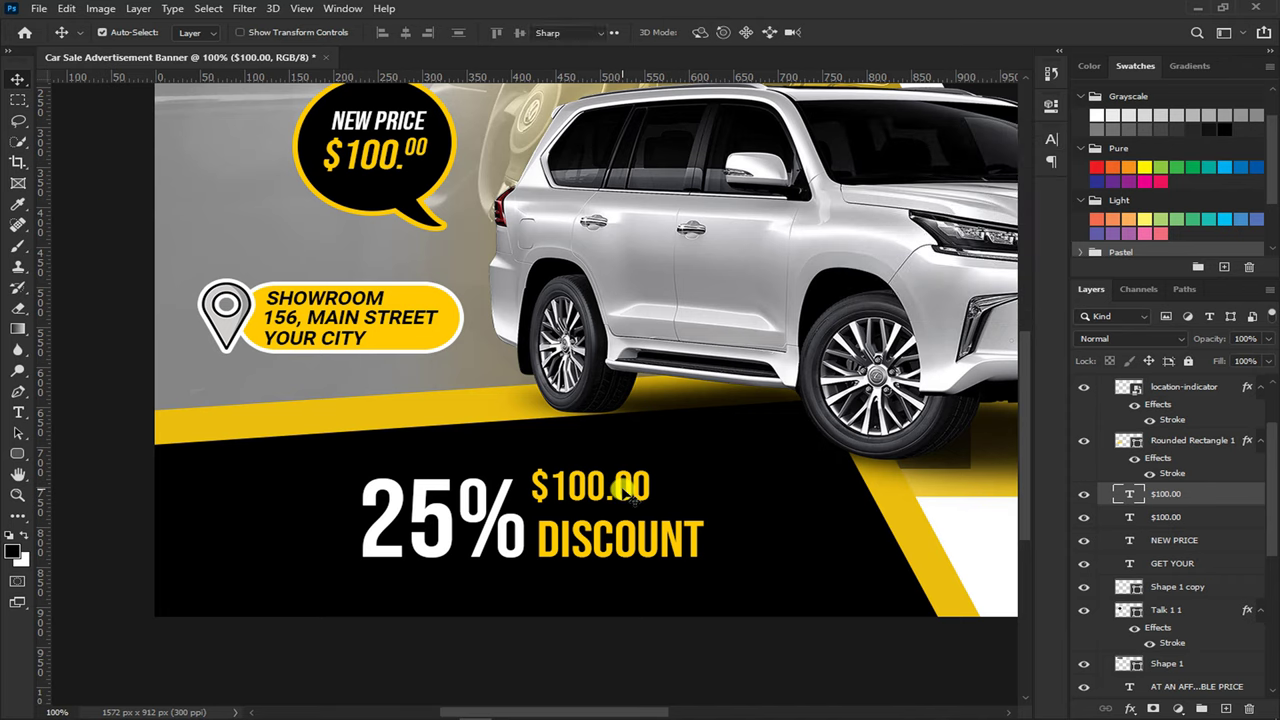
{"action": "double_click", "coordinate": [622, 490]}
{"action": "type", "text": "LU"}
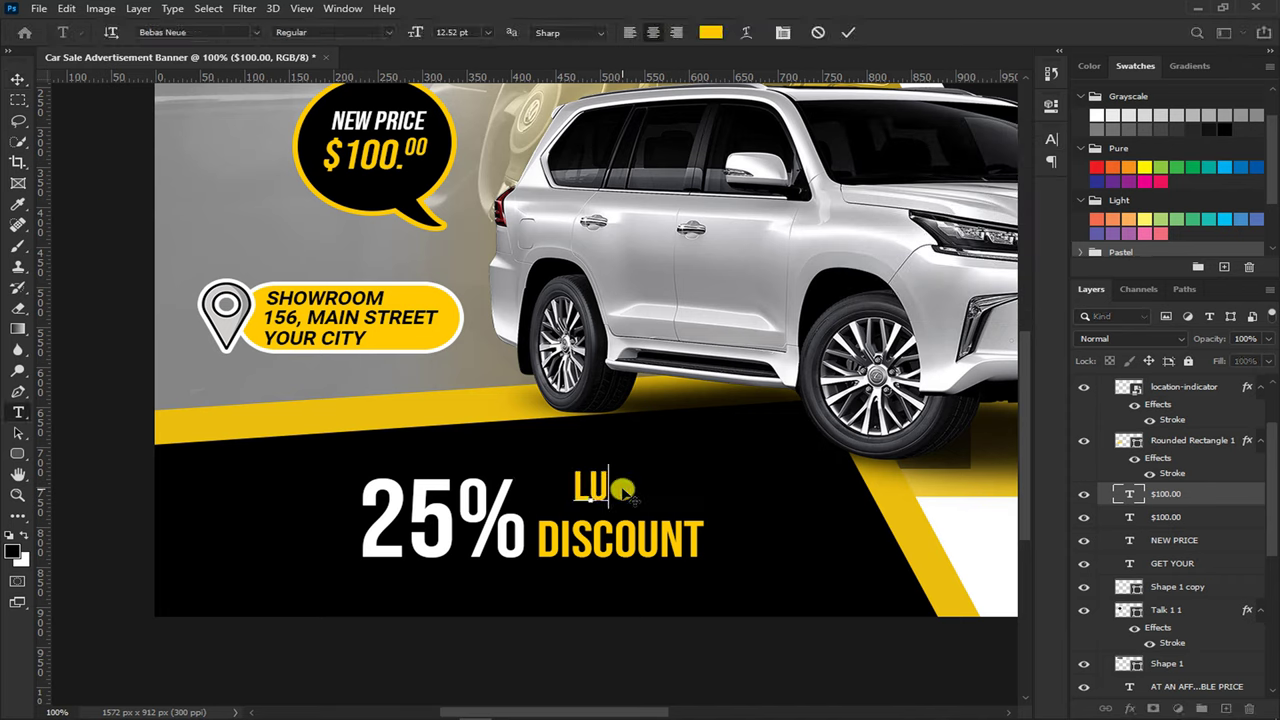
{"action": "type", "text": "XURY S"}
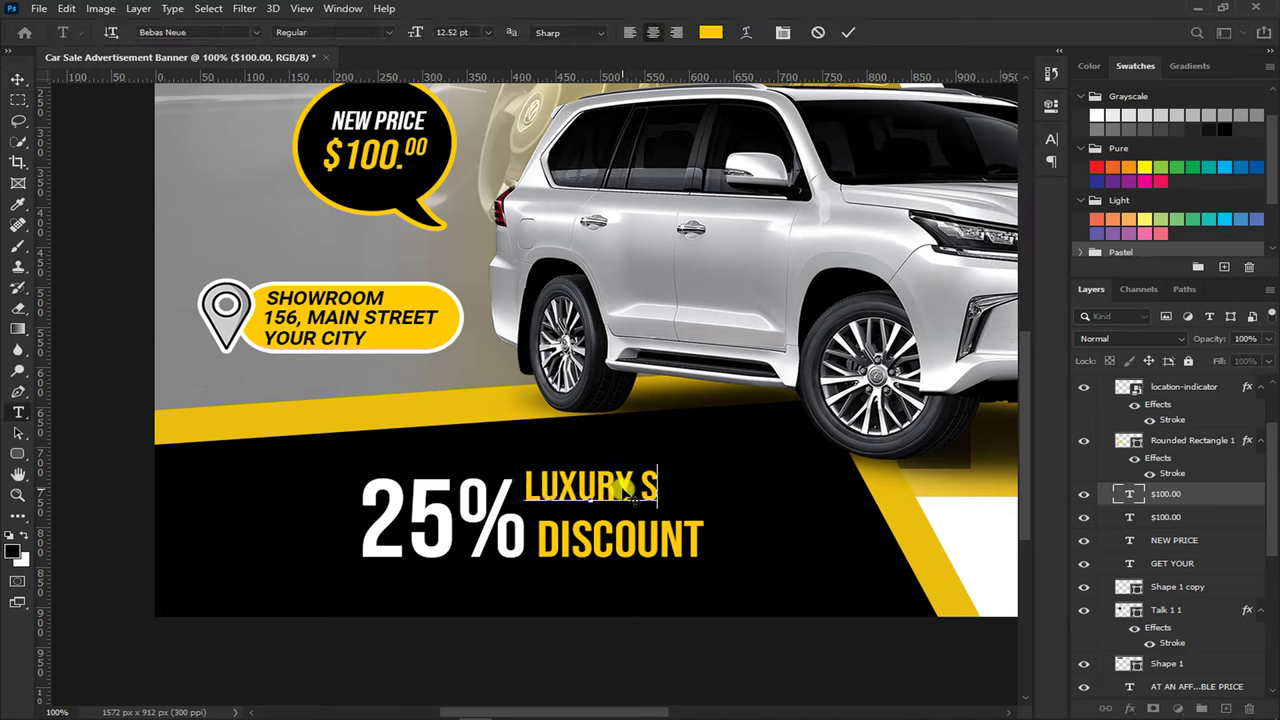
{"action": "type", "text": "UV"}
{"action": "key", "text": "ctrl+Return"}
Position LUXURY SUV directly above DISCOUNT beside 25% and underline it
{"action": "key", "text": "v"}
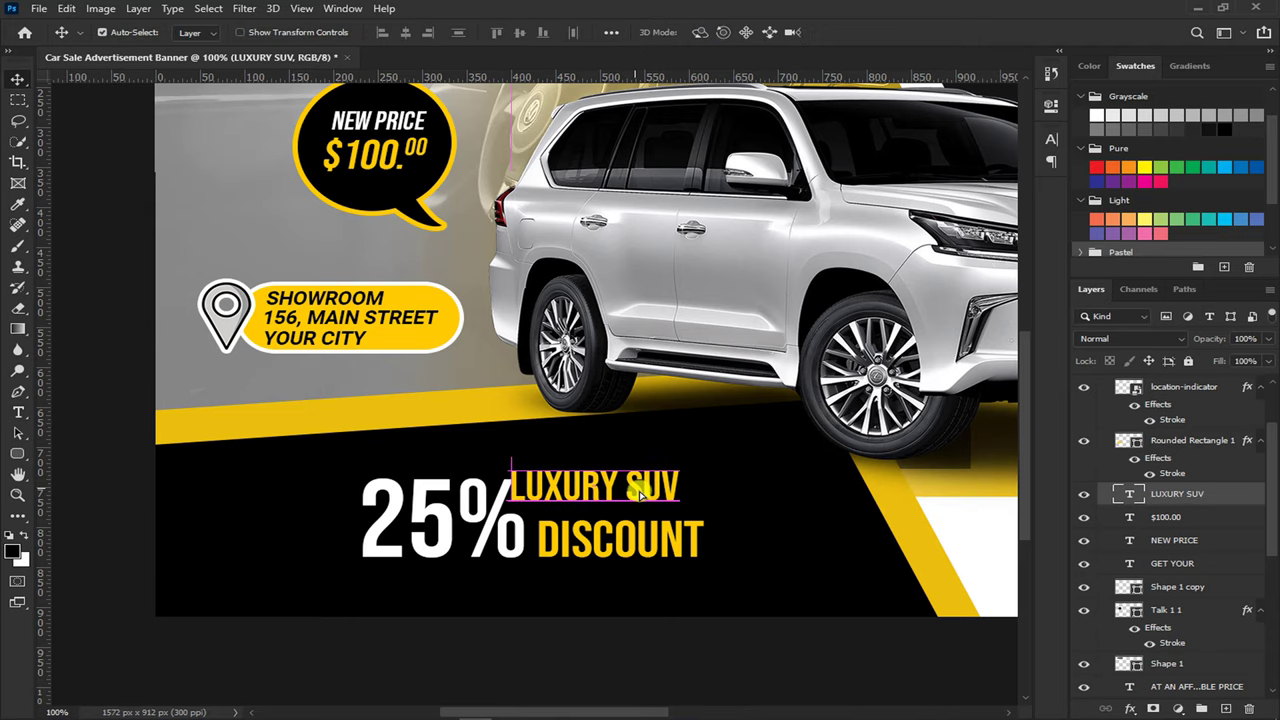
{"action": "left_click_drag", "start_coordinate": [633, 493], "coordinate": [664, 505]}
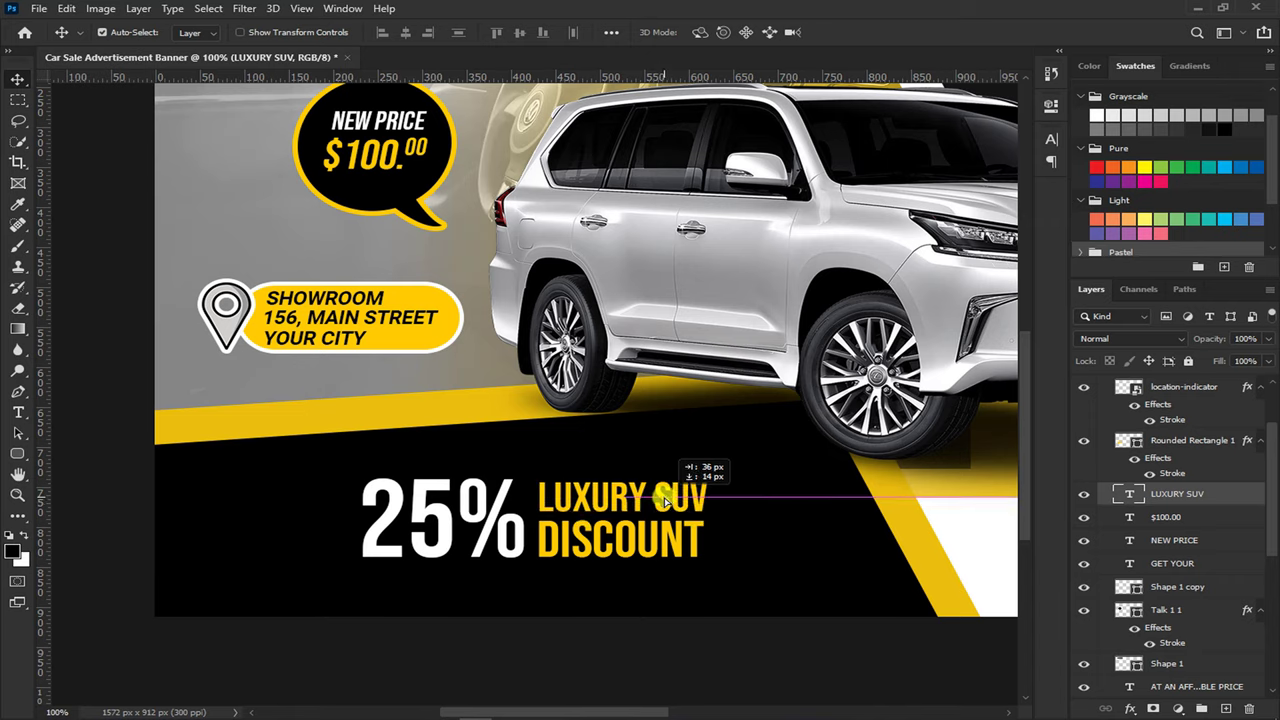
{"action": "left_click_drag", "start_coordinate": [664, 505], "coordinate": [668, 503]}
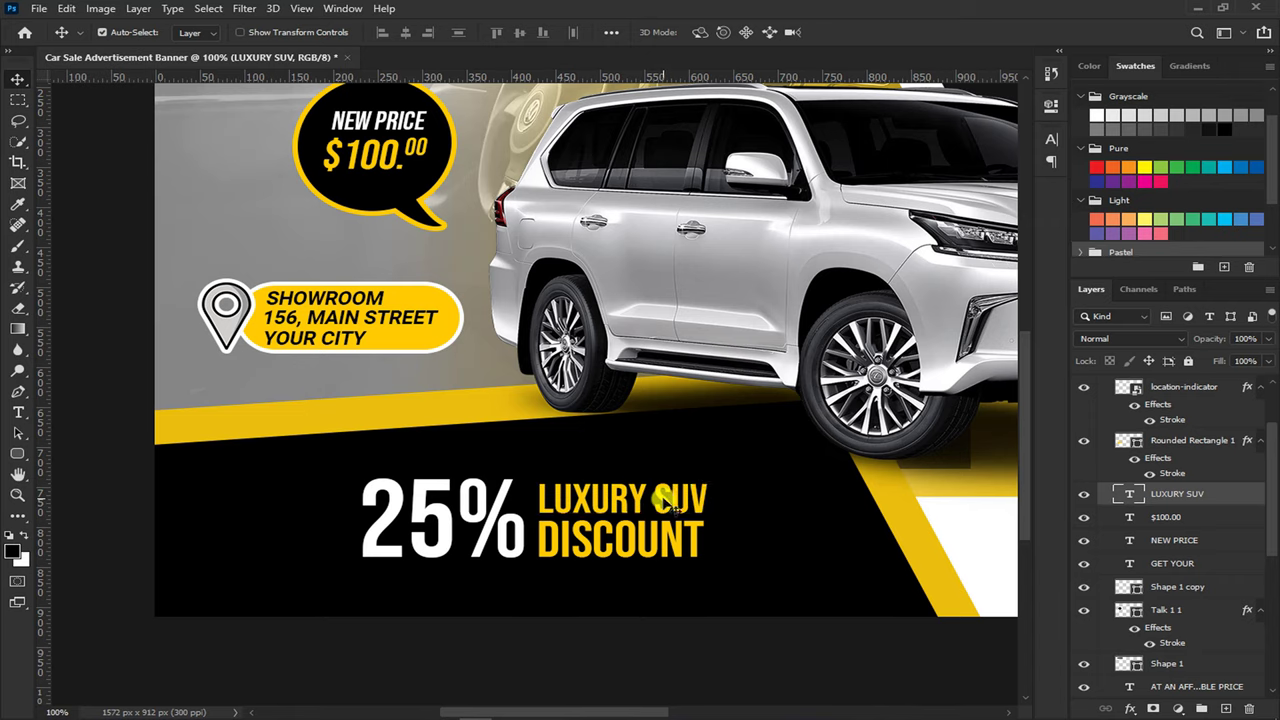
{"action": "key", "text": "Up"}
{"action": "key", "text": "Up"}
{"action": "key", "text": "Up"}
{"action": "key", "text": "Up"}
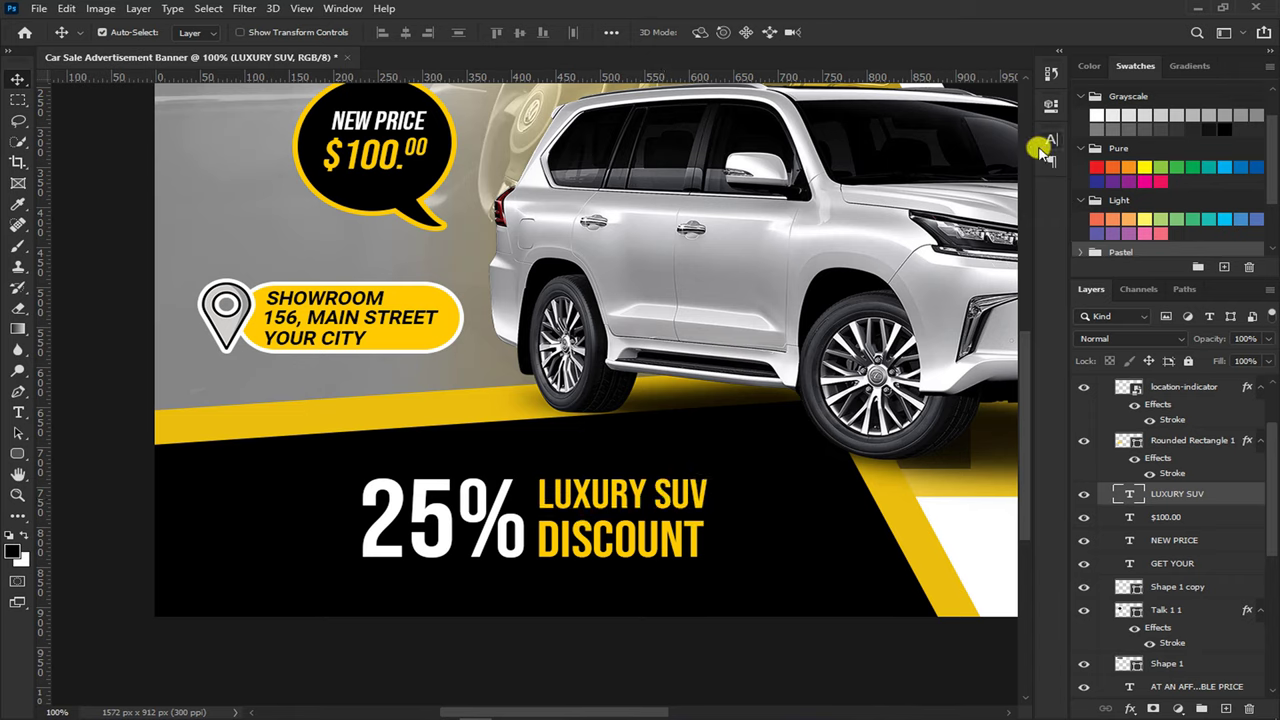
{"action": "left_click", "coordinate": [1047, 140]}
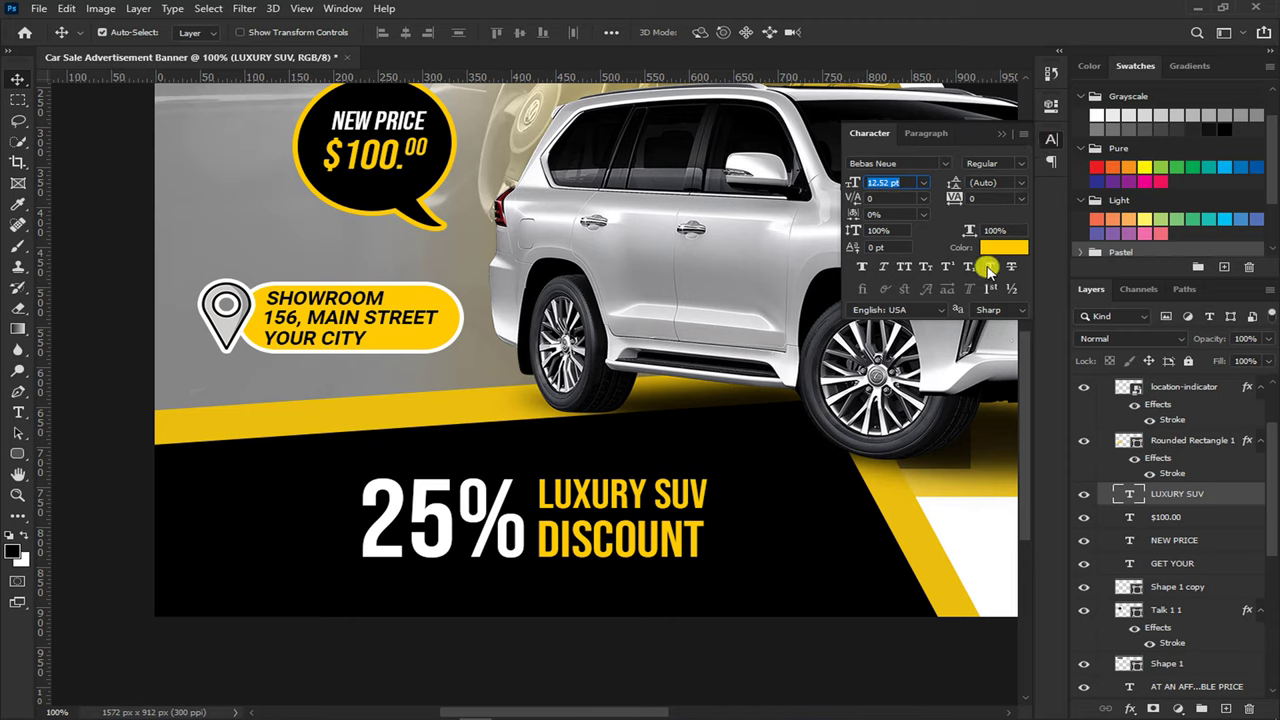
{"action": "left_click", "coordinate": [988, 268]}
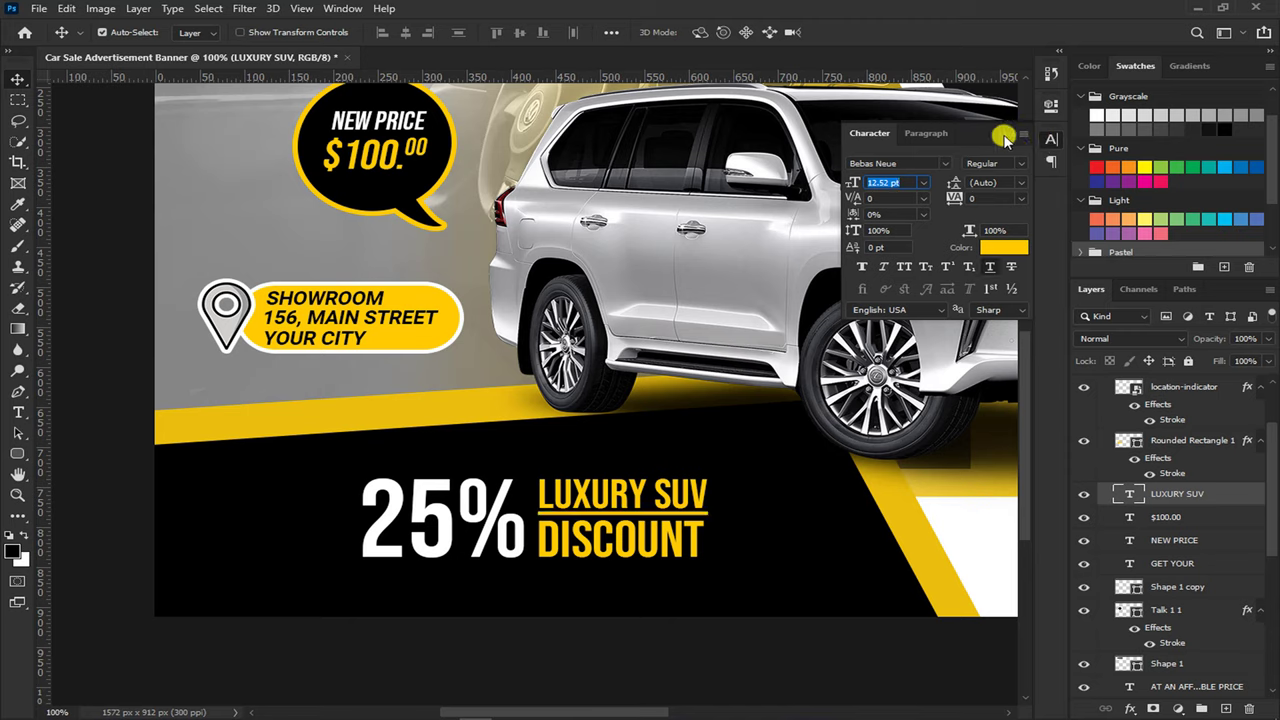
{"action": "left_click", "coordinate": [1018, 220]}
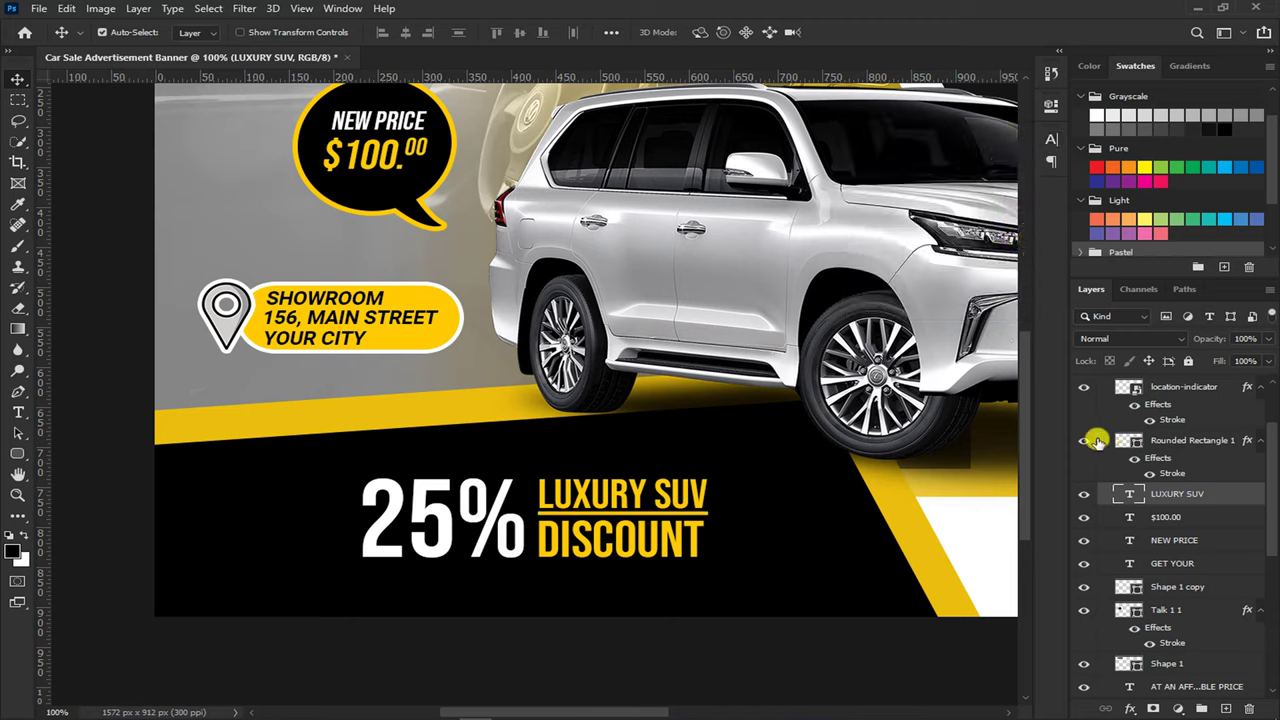
Move the 25% DISCOUNT layer beside LUXURY SUV, then scale both together to about 123.58%
{"action": "left_click", "coordinate": [497, 516]}
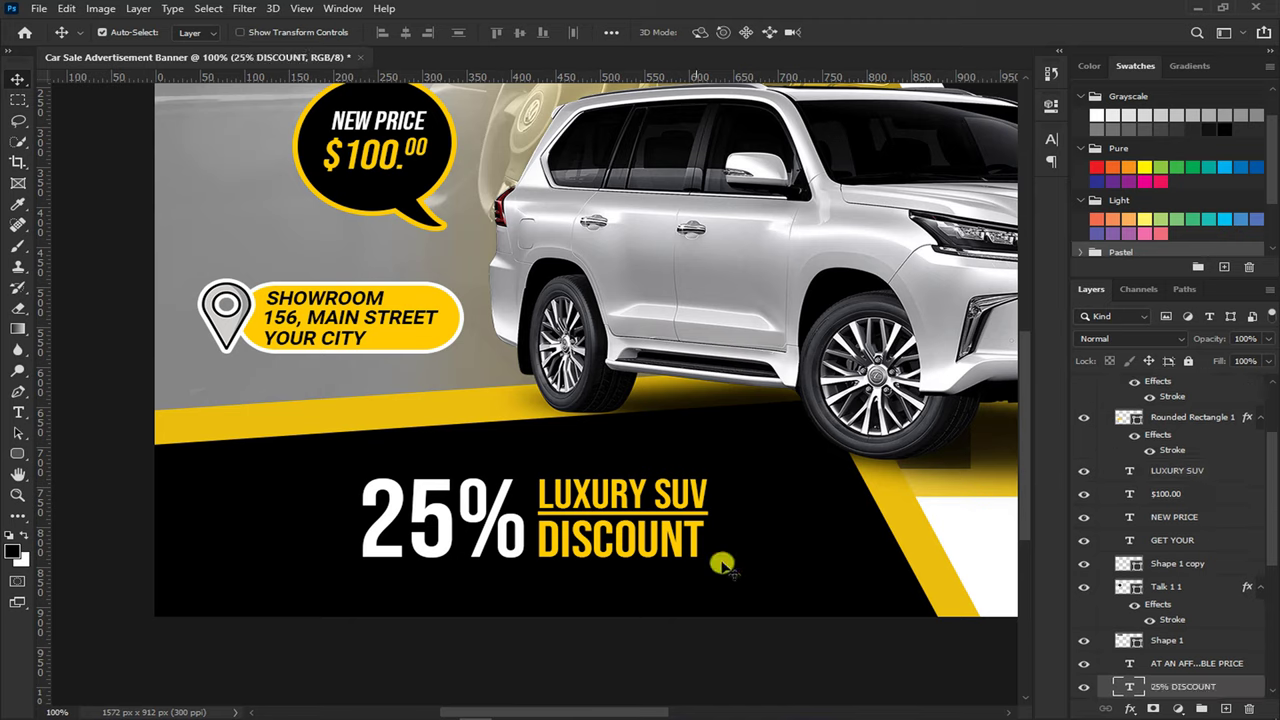
{"action": "left_click_drag", "start_coordinate": [1183, 689], "coordinate": [1150, 441]}
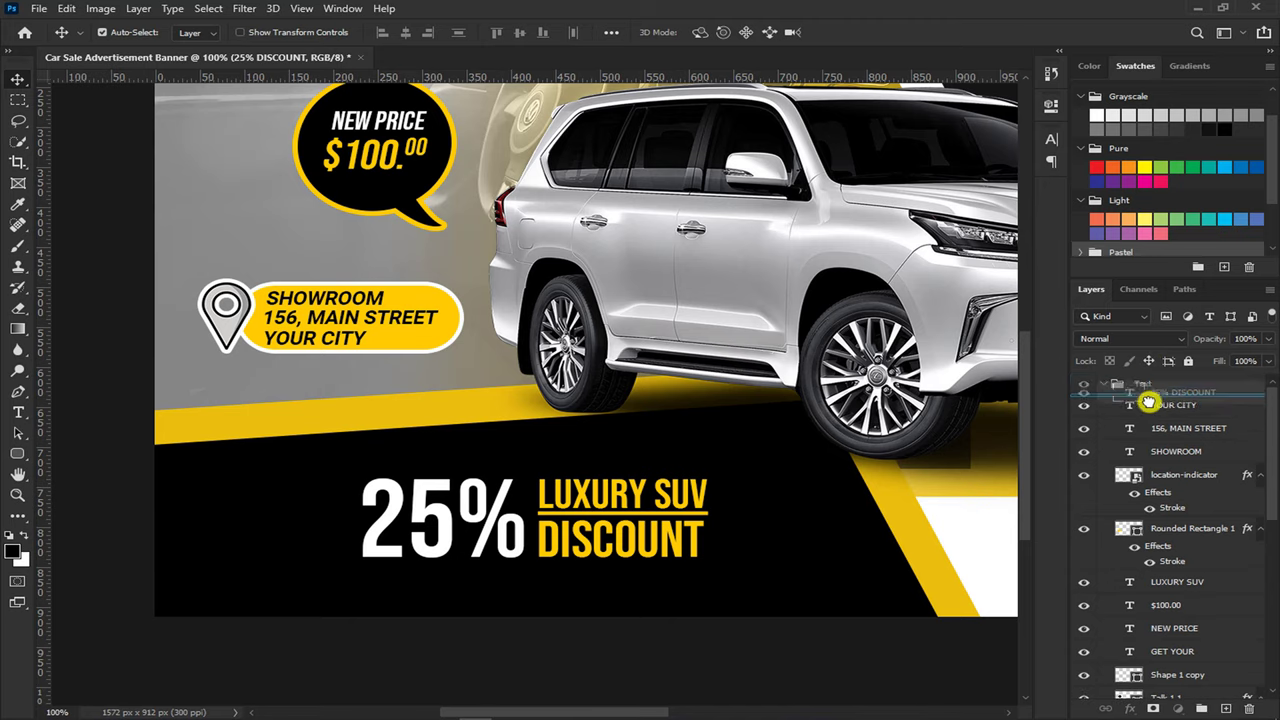
{"action": "mouse_move", "coordinate": [1150, 441]}
{"action": "left_mouse_down"}
{"action": "mouse_move", "coordinate": [1145, 592]}
{"action": "mouse_move", "coordinate": [1167, 591]}
{"action": "left_mouse_up"}
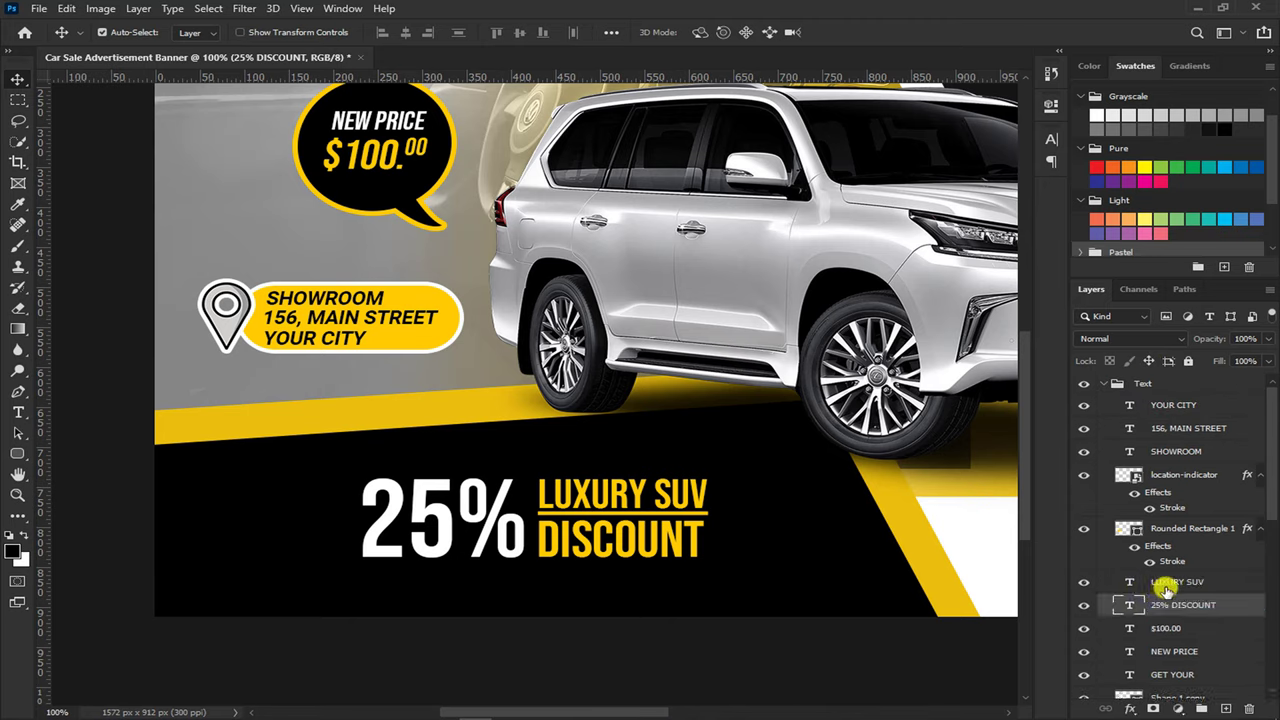
{"action": "left_click", "coordinate": [1167, 586], "text": "shift"}
{"action": "key", "text": "ctrl+t"}
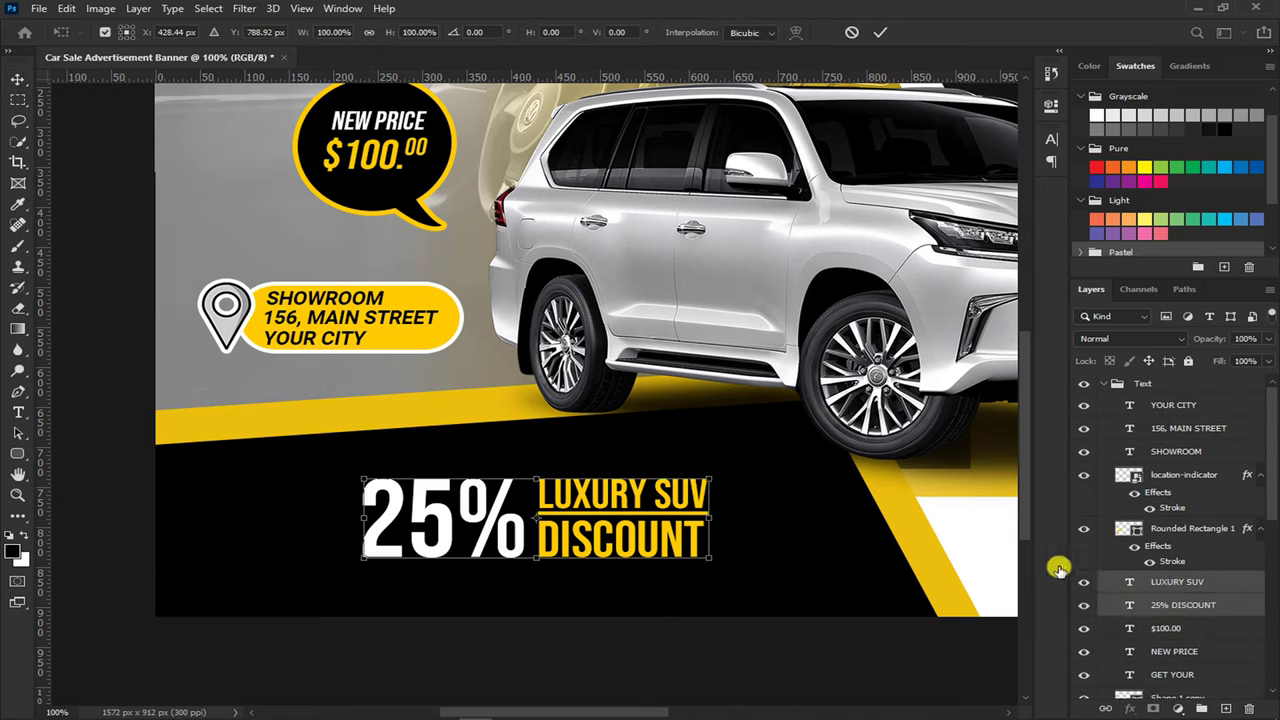
{"action": "mouse_move", "coordinate": [707, 477]}
{"action": "left_mouse_down"}
{"action": "mouse_move", "coordinate": [752, 481]}
{"action": "mouse_move", "coordinate": [724, 492]}
{"action": "left_mouse_up"}
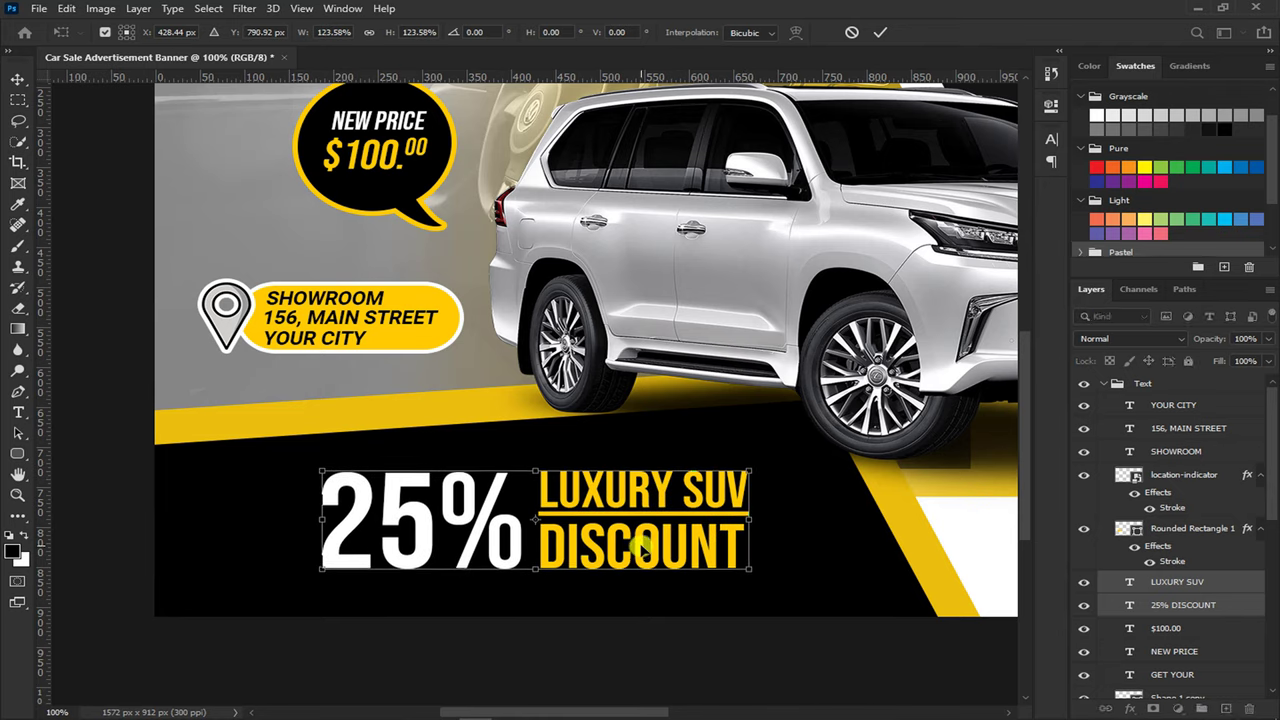
{"action": "key", "text": "Return"}
{"action": "left_click_drag", "start_coordinate": [655, 713], "coordinate": [821, 703]}
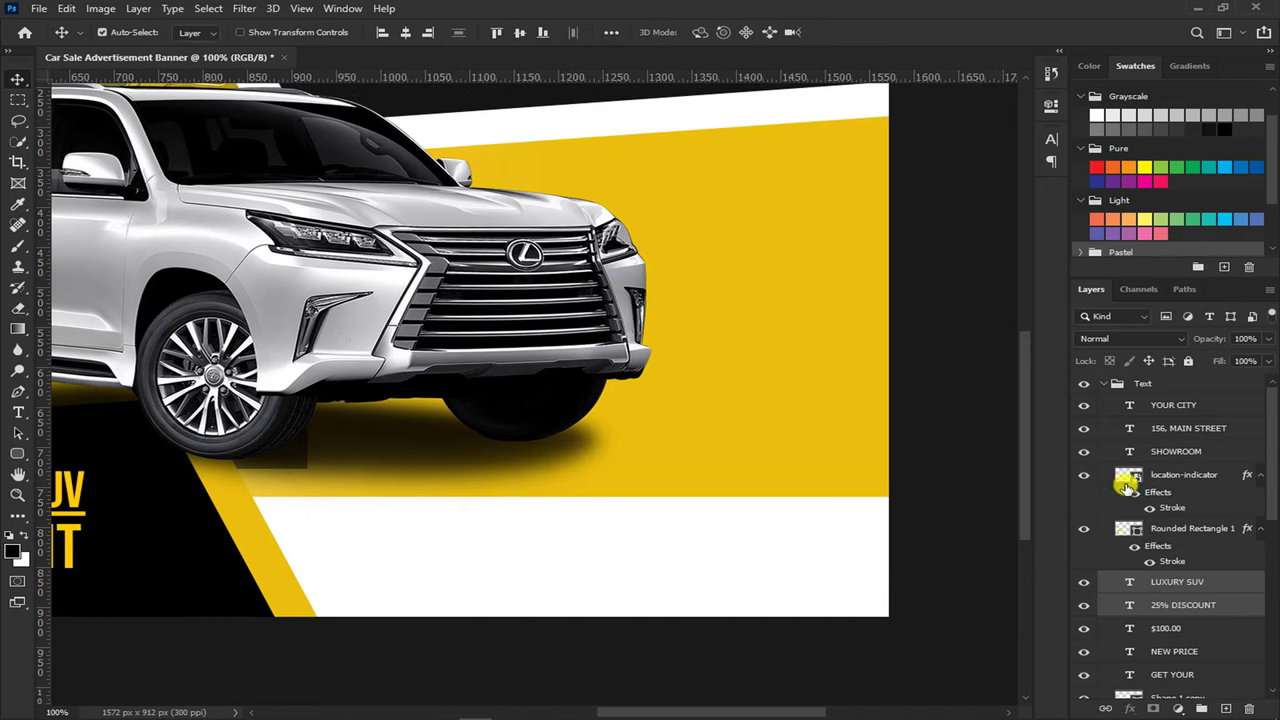
Add a 'FOR MORE INFORMATION' text line above the YOUR CITY layer
{"action": "left_click", "coordinate": [1158, 418]}
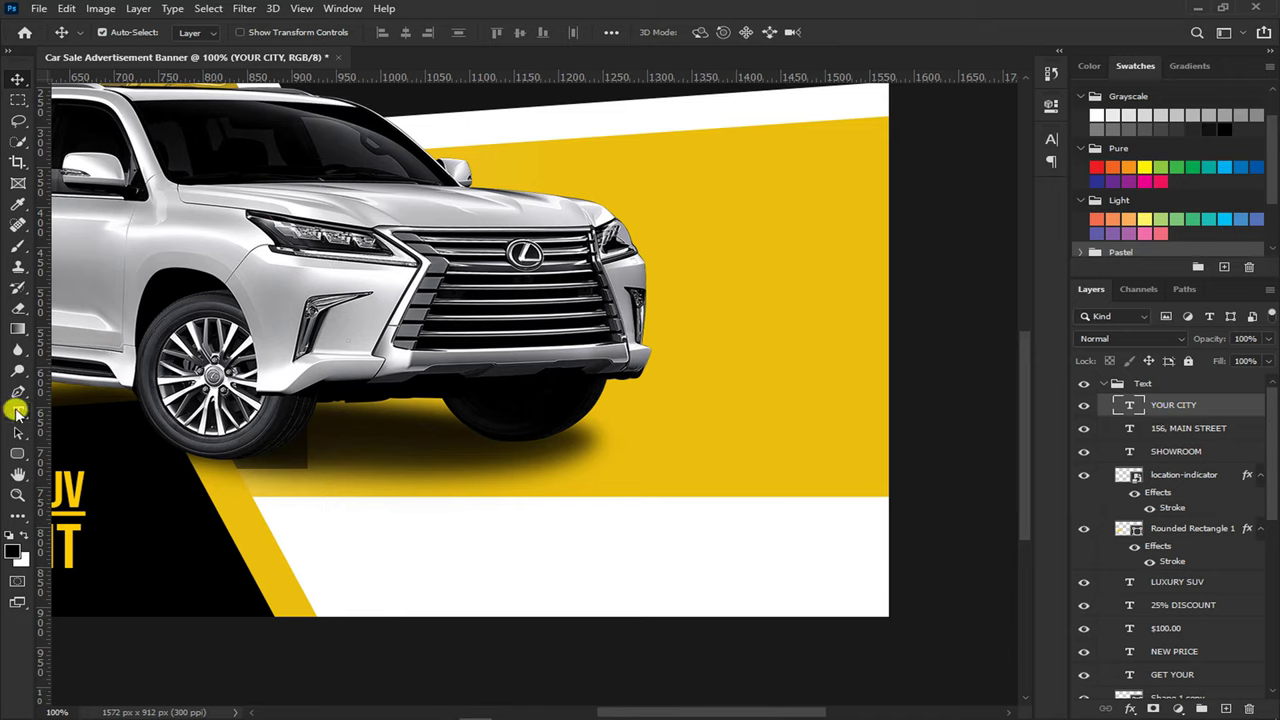
{"action": "left_click", "coordinate": [391, 528]}
{"action": "type", "text": "FO"}
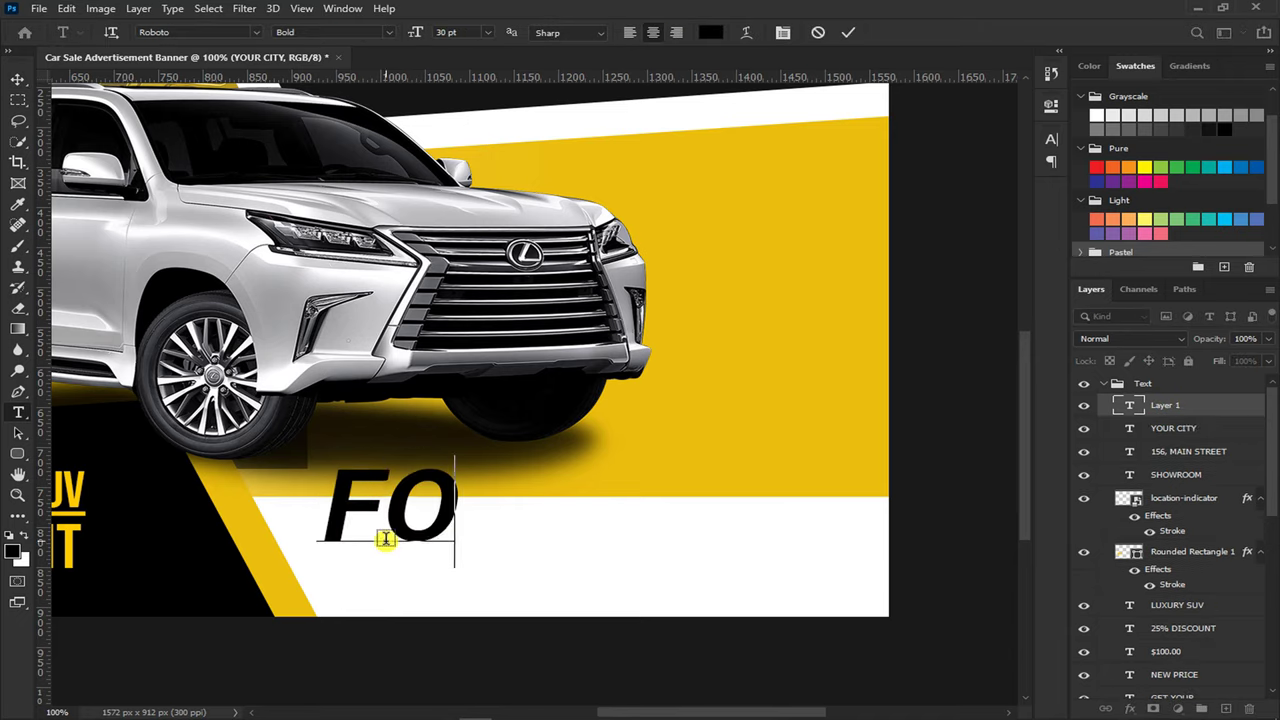
{"action": "type", "text": "R MORE INFORM"}
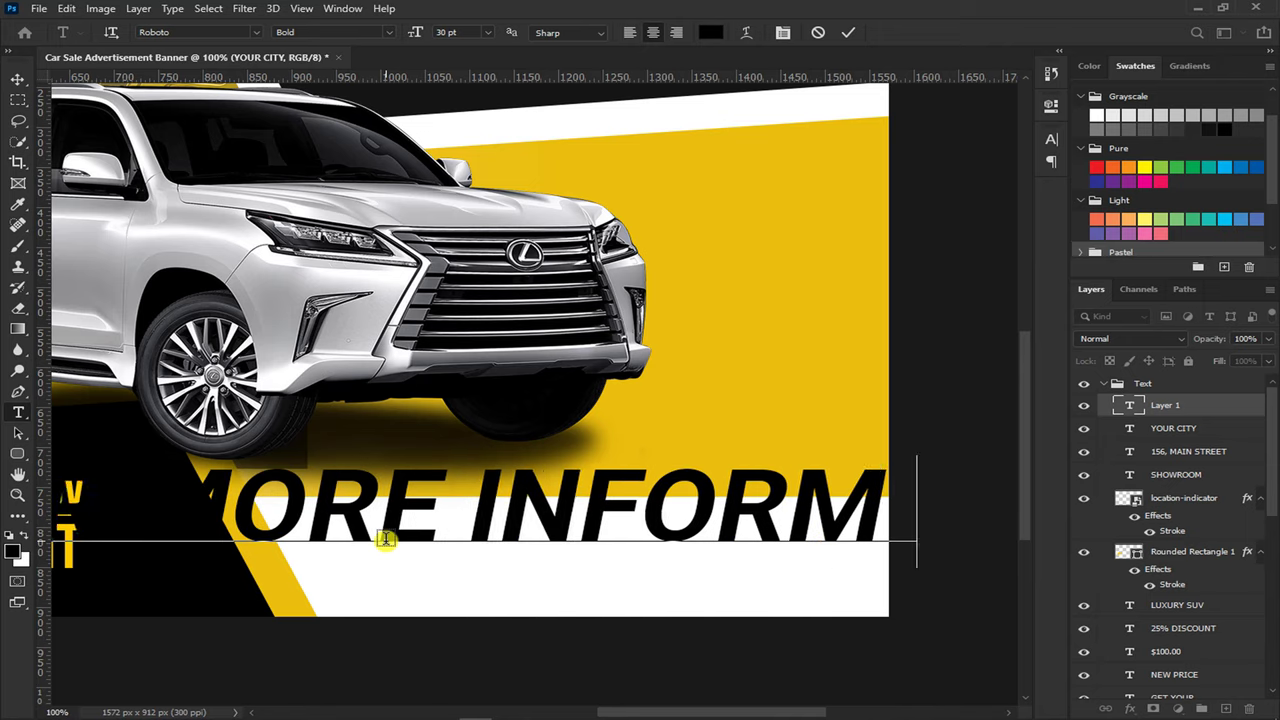
{"action": "type", "text": "ATION"}
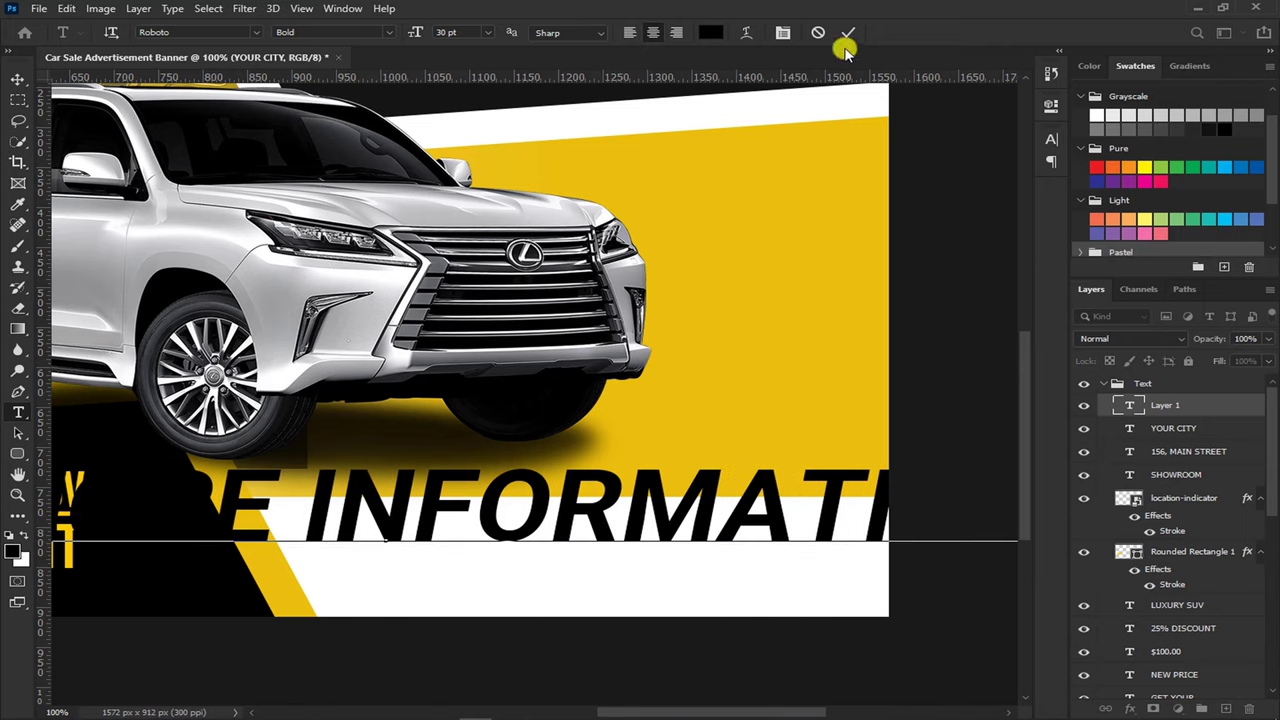
{"action": "left_click", "coordinate": [849, 33]}
Set the FOR MORE INFORMATION text to 8 pt and move it onto the white strip
{"action": "left_click", "coordinate": [1051, 139]}
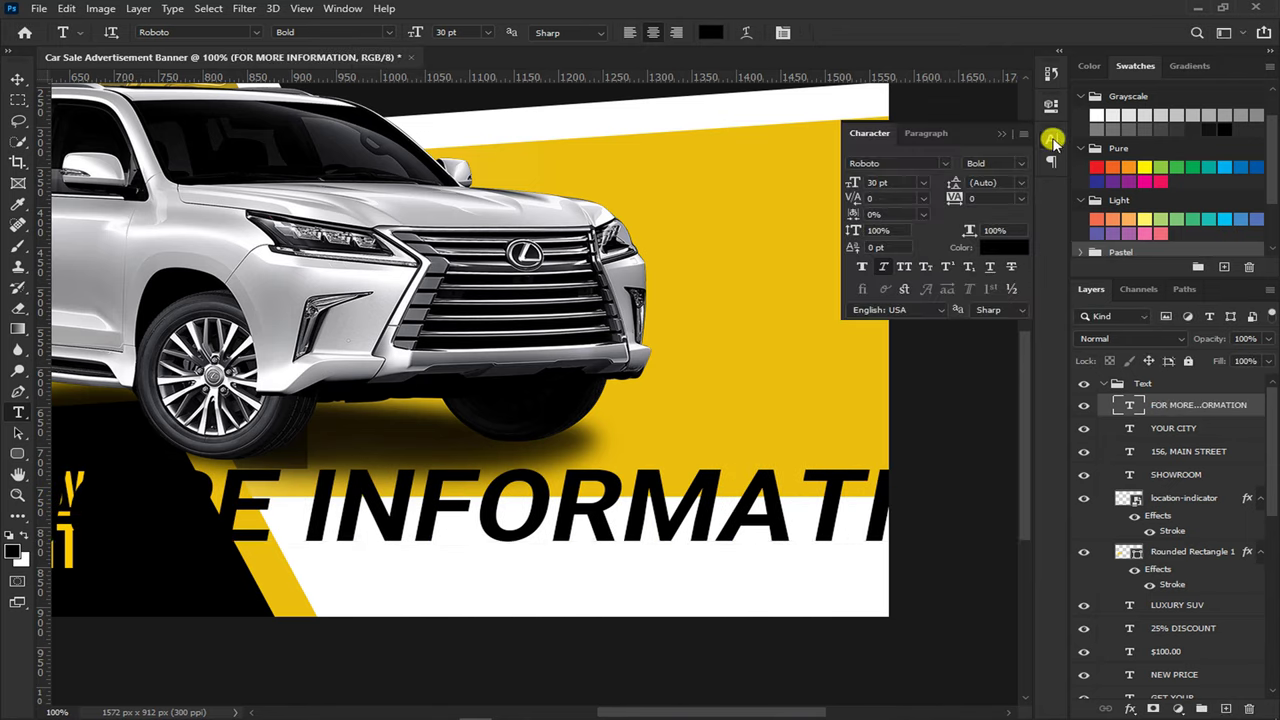
{"action": "left_click", "coordinate": [874, 180]}
{"action": "type", "text": "8"}
{"action": "key", "text": "Return"}
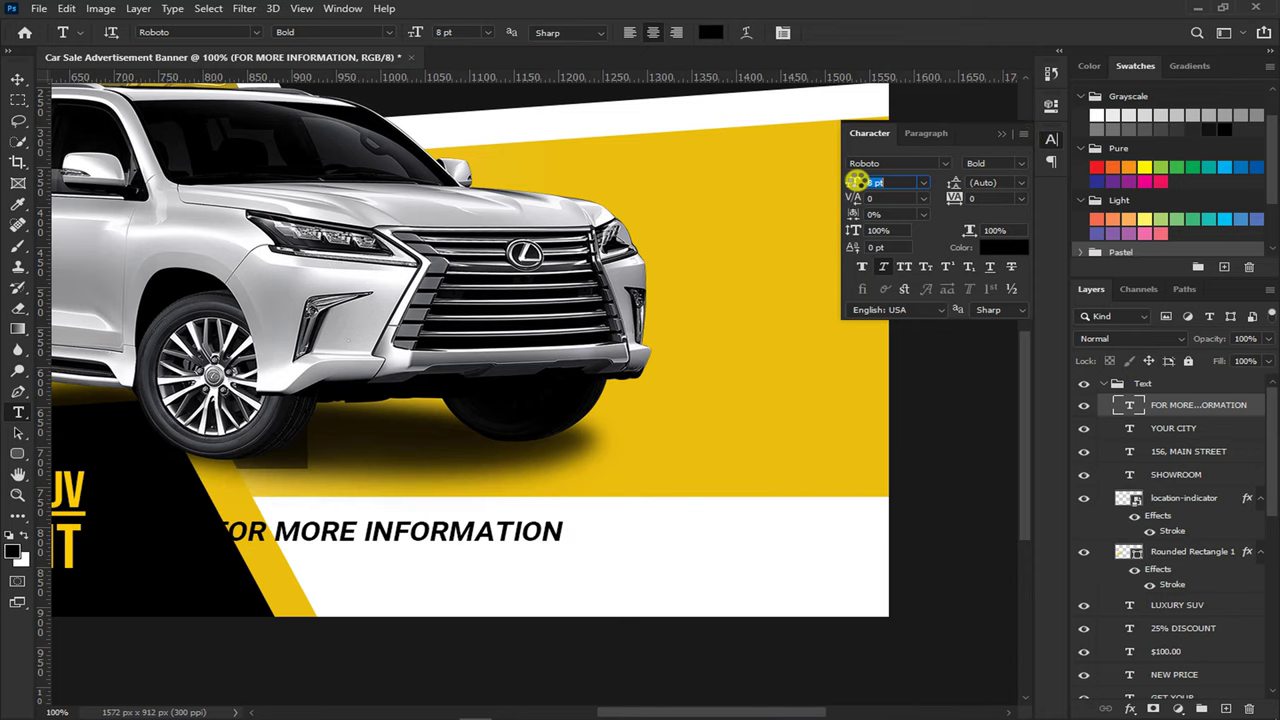
{"action": "key", "text": "v"}
{"action": "left_click_drag", "start_coordinate": [600, 531], "coordinate": [810, 545]}
{"action": "key", "text": "ctrl+j"}
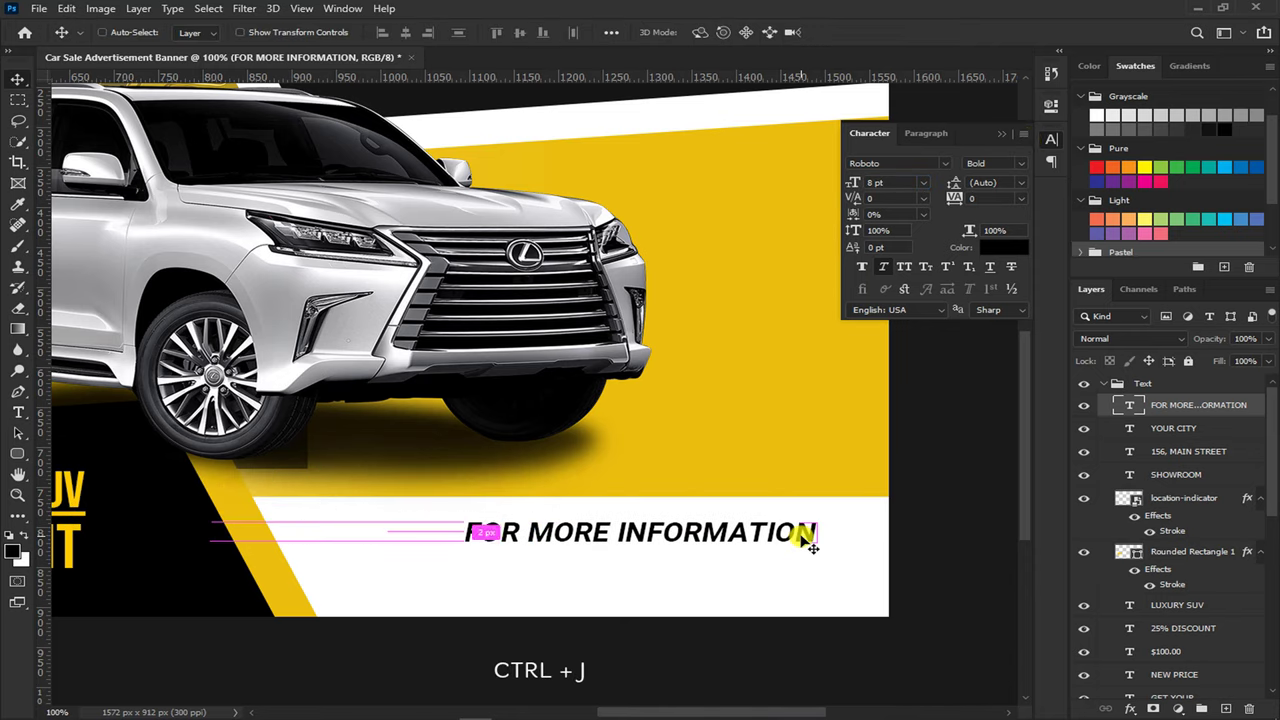
{"action": "key", "text": "Down"}
{"action": "key", "text": "Down"}
{"action": "key", "text": "Down"}
{"action": "key", "text": "shift+Down"}
{"action": "key", "text": "shift+Down"}
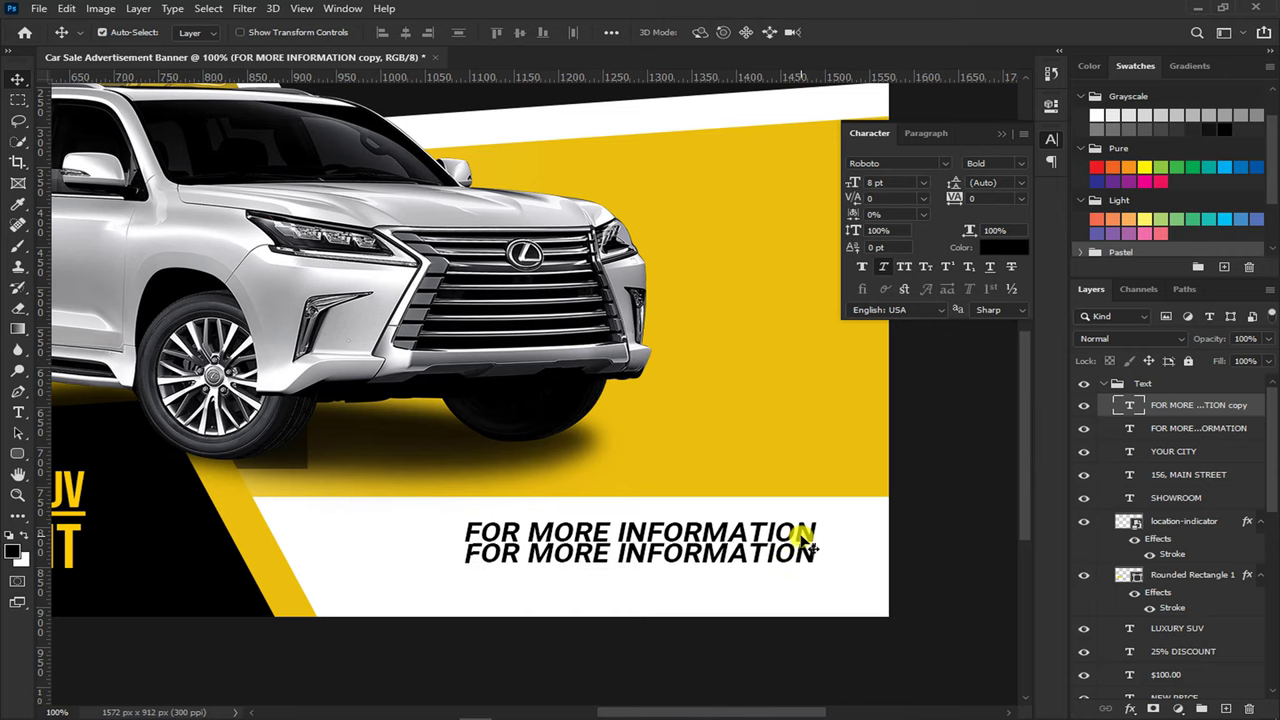
{"action": "key", "text": "Down"}
{"action": "key", "text": "Down"}
{"action": "key", "text": "Down"}
{"action": "double_click", "coordinate": [775, 565]}
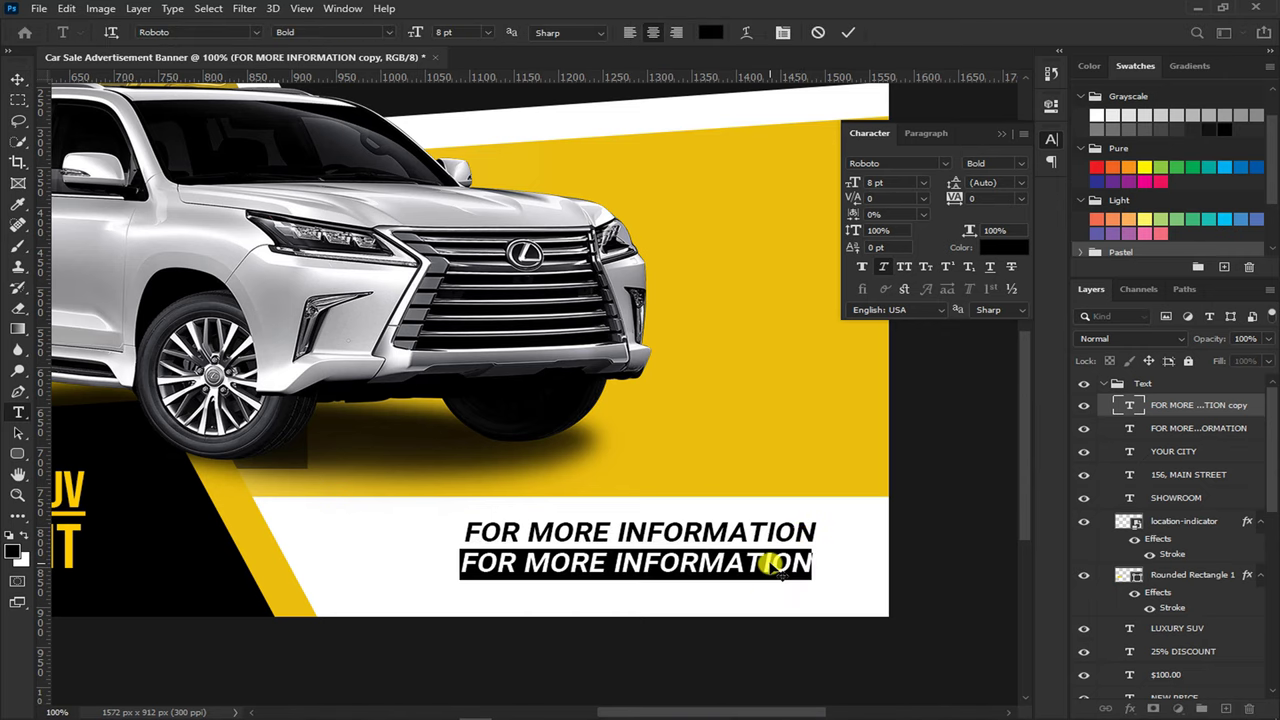
{"action": "type", "text": "VISIT.WWW."}
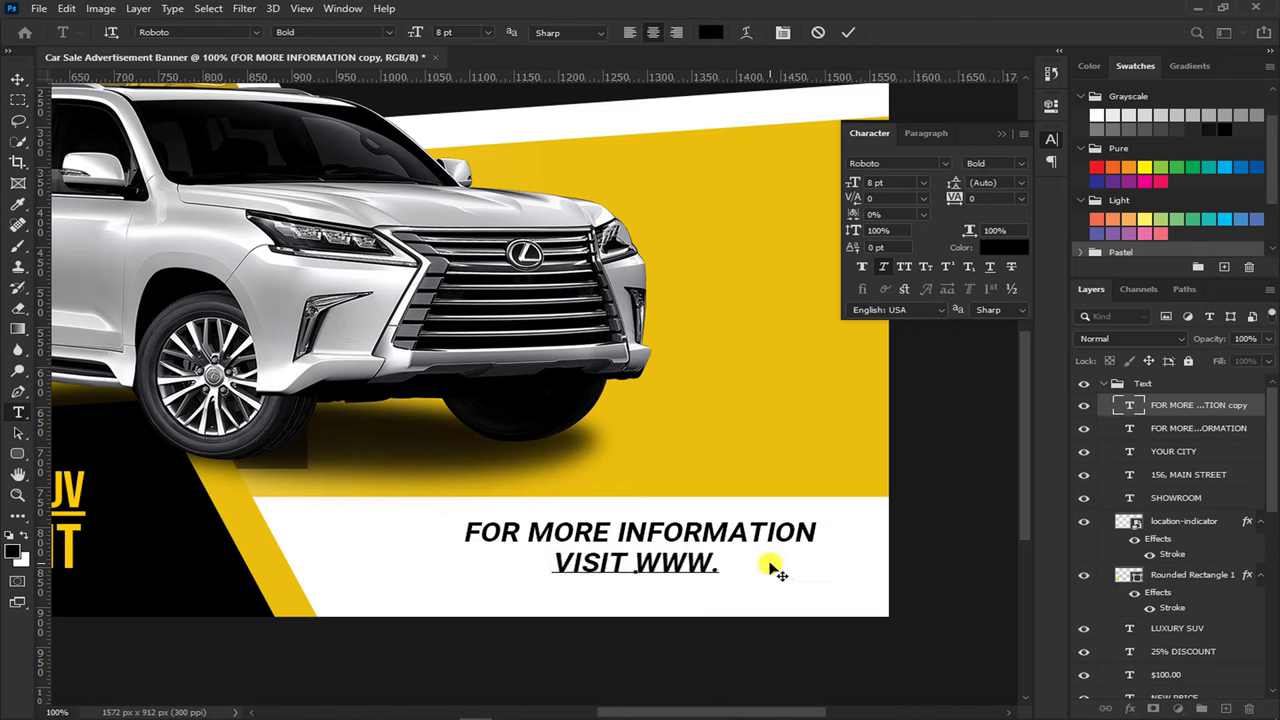
{"action": "type", "text": "YOURSITE.COM"}
{"action": "key", "text": "ctrl+Return"}
Shift both info lines together slightly left and down on the white strip
{"action": "key", "text": "v"}
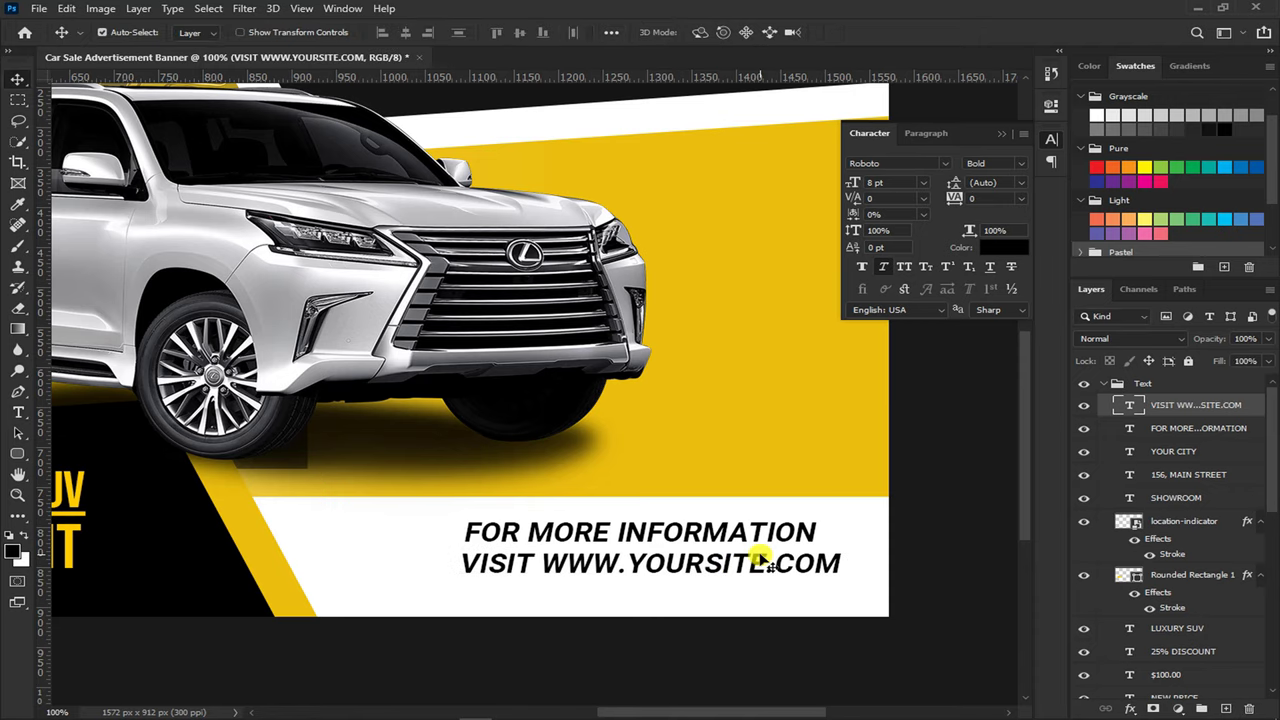
{"action": "left_click", "coordinate": [1165, 428], "text": "shift"}
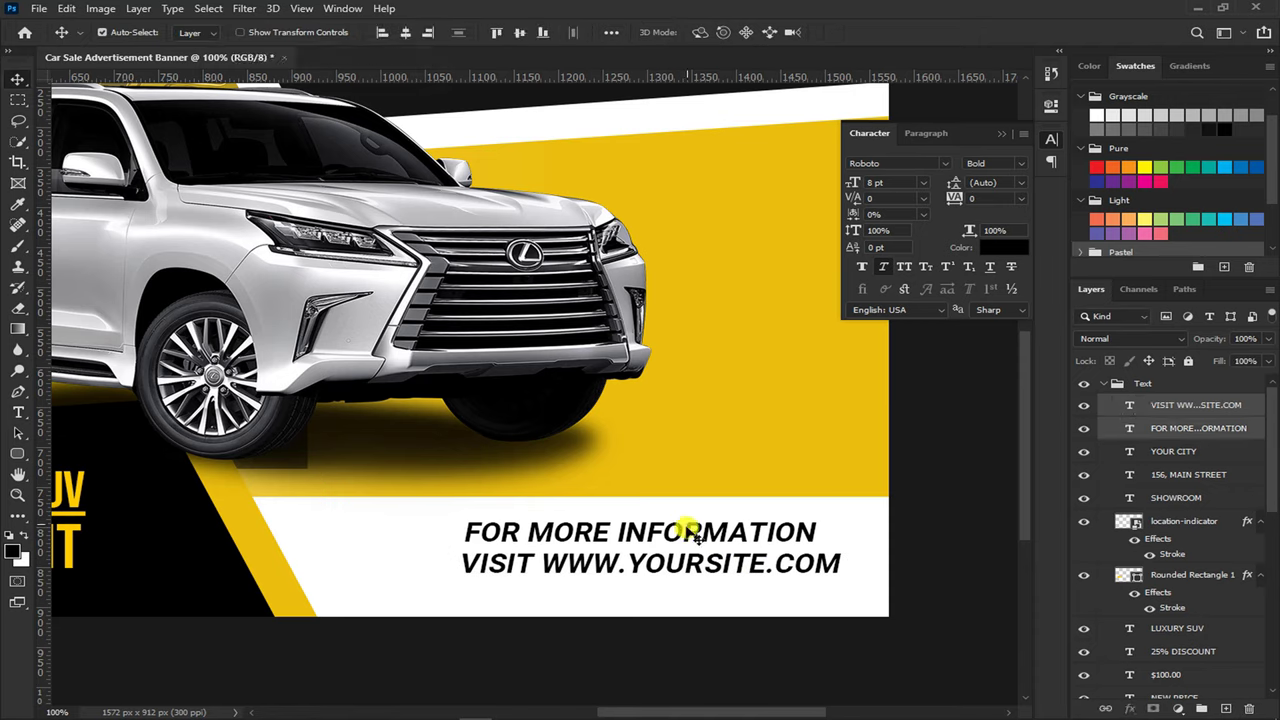
{"action": "left_click_drag", "start_coordinate": [673, 537], "coordinate": [665, 550]}
{"action": "left_click", "coordinate": [451, 523]}
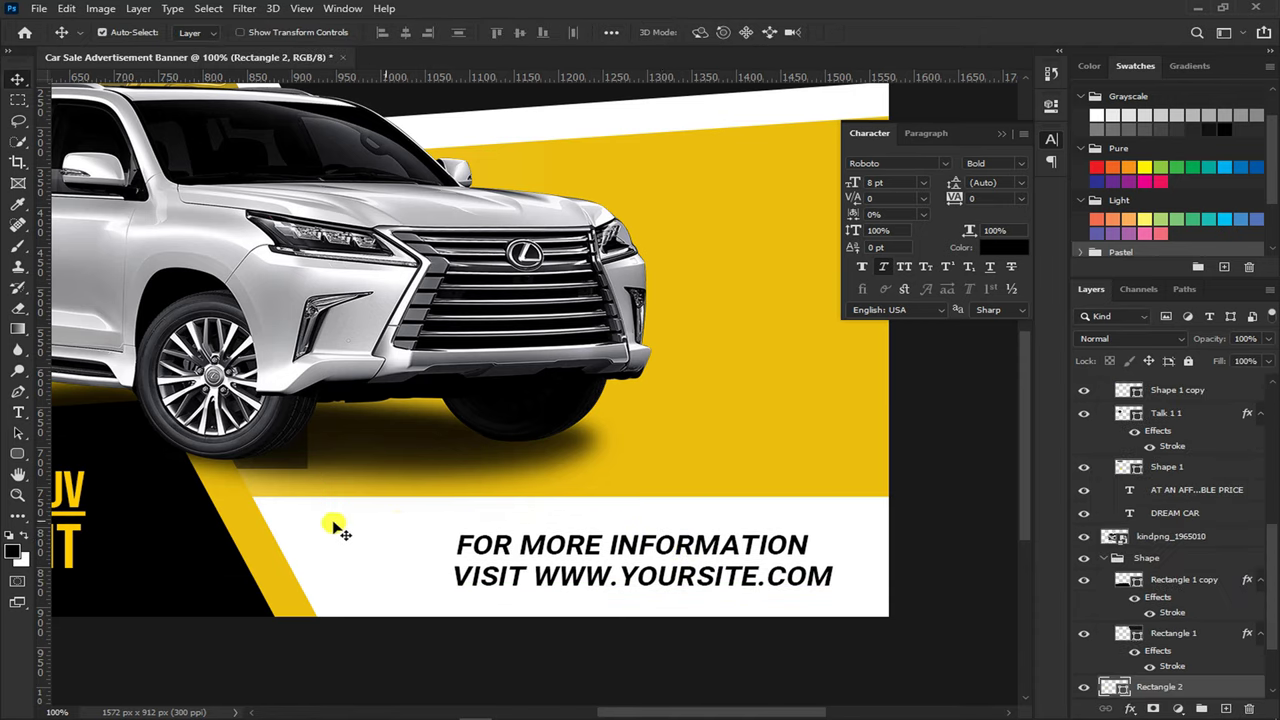
Switch to the Custom Shape Tool and open its shape picker with talk bubbles and arrows
{"action": "left_click", "coordinate": [17, 453]}
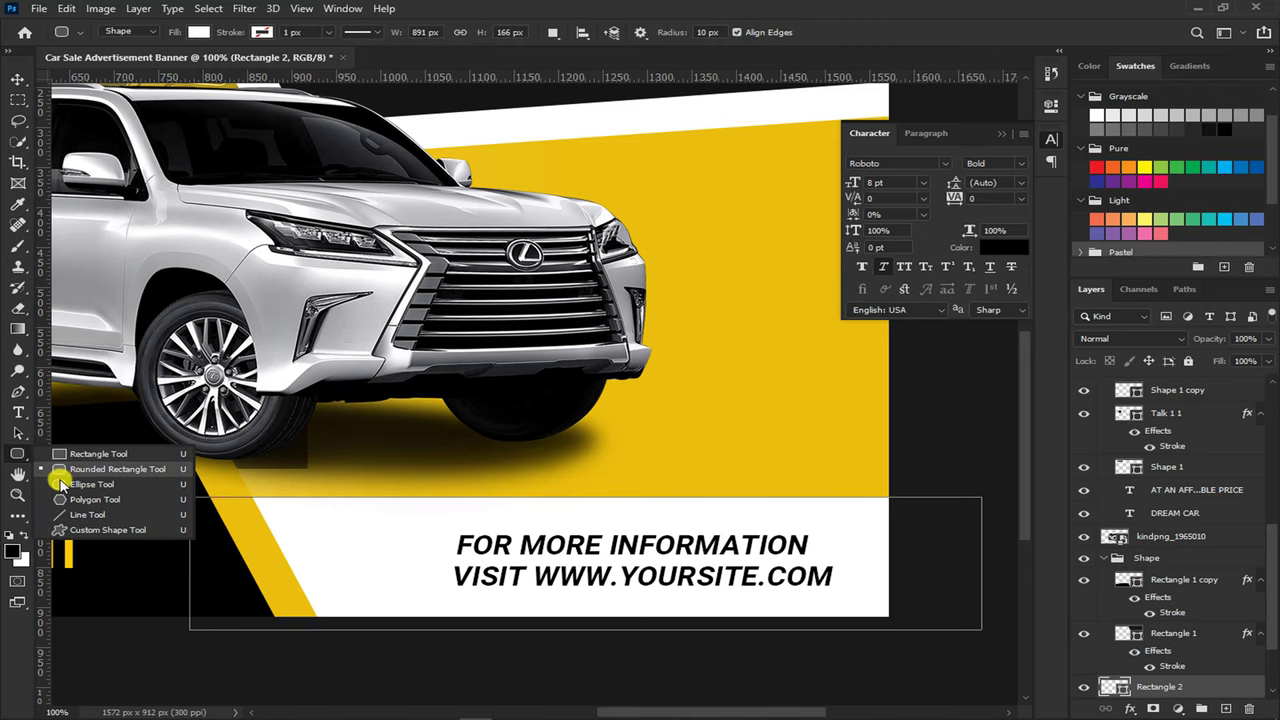
{"action": "left_click", "coordinate": [85, 530]}
{"action": "left_click", "coordinate": [722, 34]}
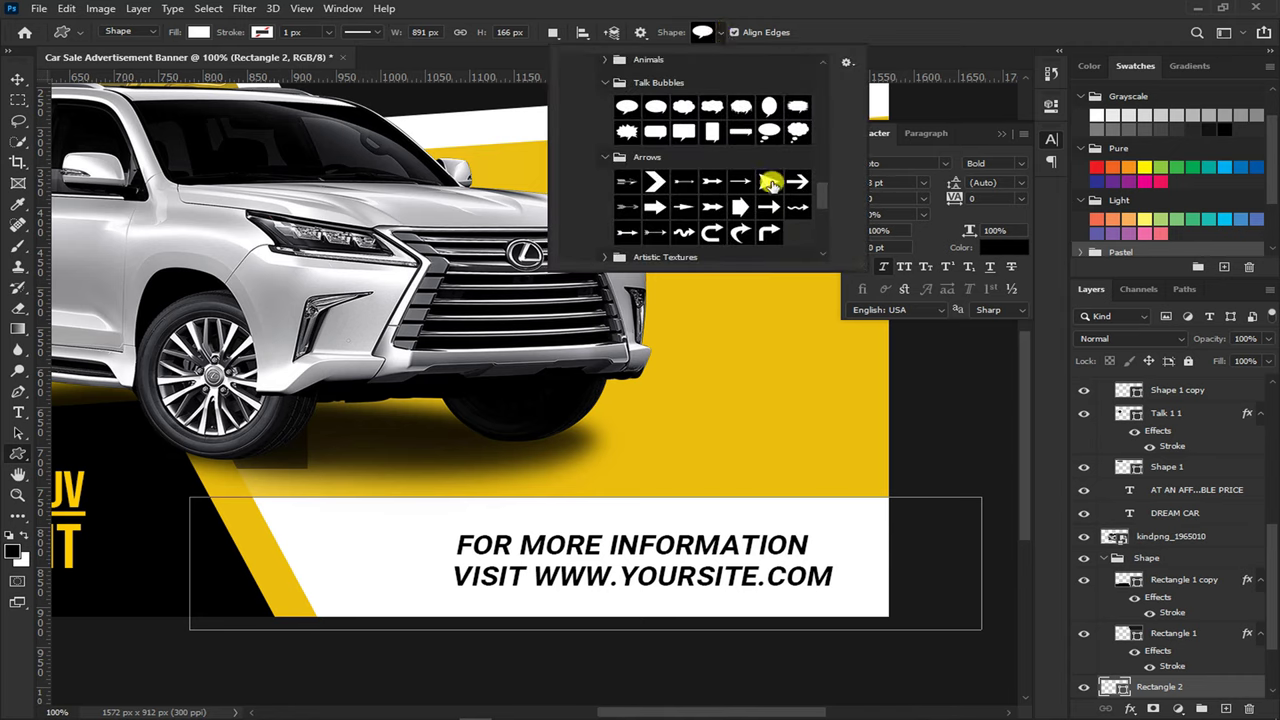
Draw an arrow custom shape on the yellow area and fill it black (000000)
{"action": "left_click", "coordinate": [875, 30]}
{"action": "mouse_move", "coordinate": [698, 218]}
{"action": "left_mouse_down"}
{"action": "mouse_move", "coordinate": [740, 271]}
{"action": "mouse_move", "coordinate": [732, 260]}
{"action": "left_mouse_up"}
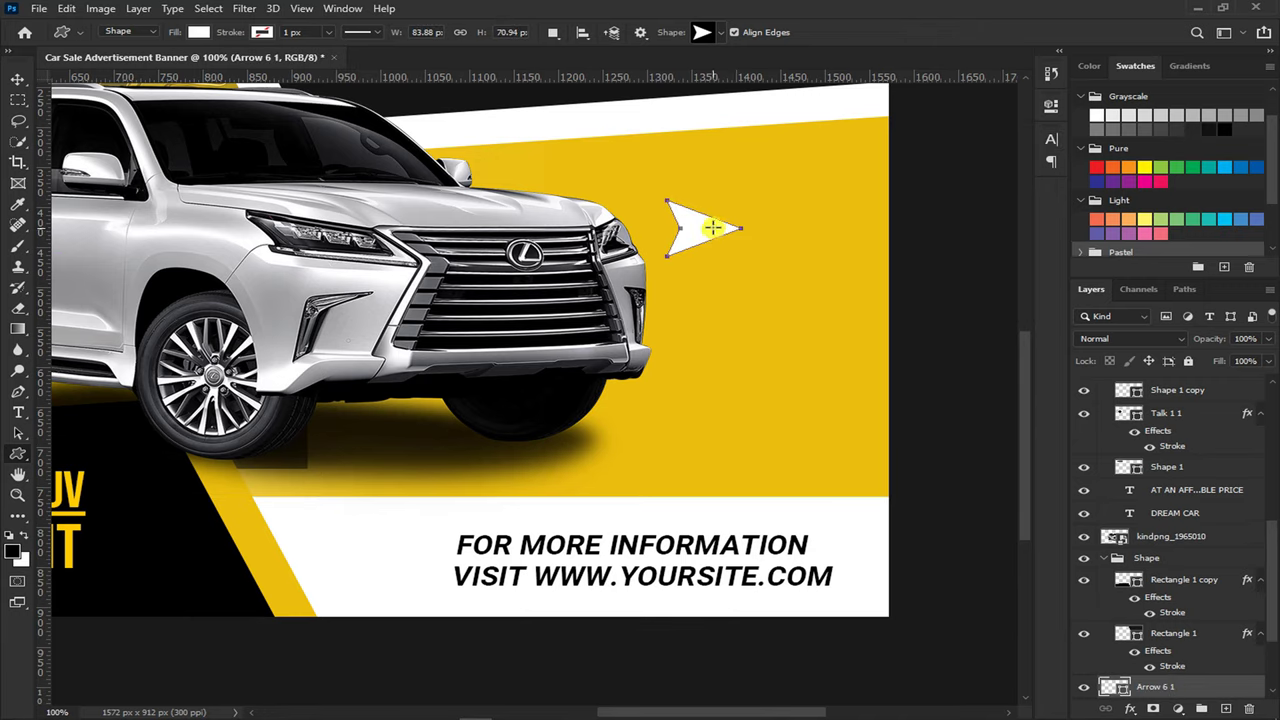
{"action": "key", "text": "v"}
{"action": "left_click", "coordinate": [19, 448]}
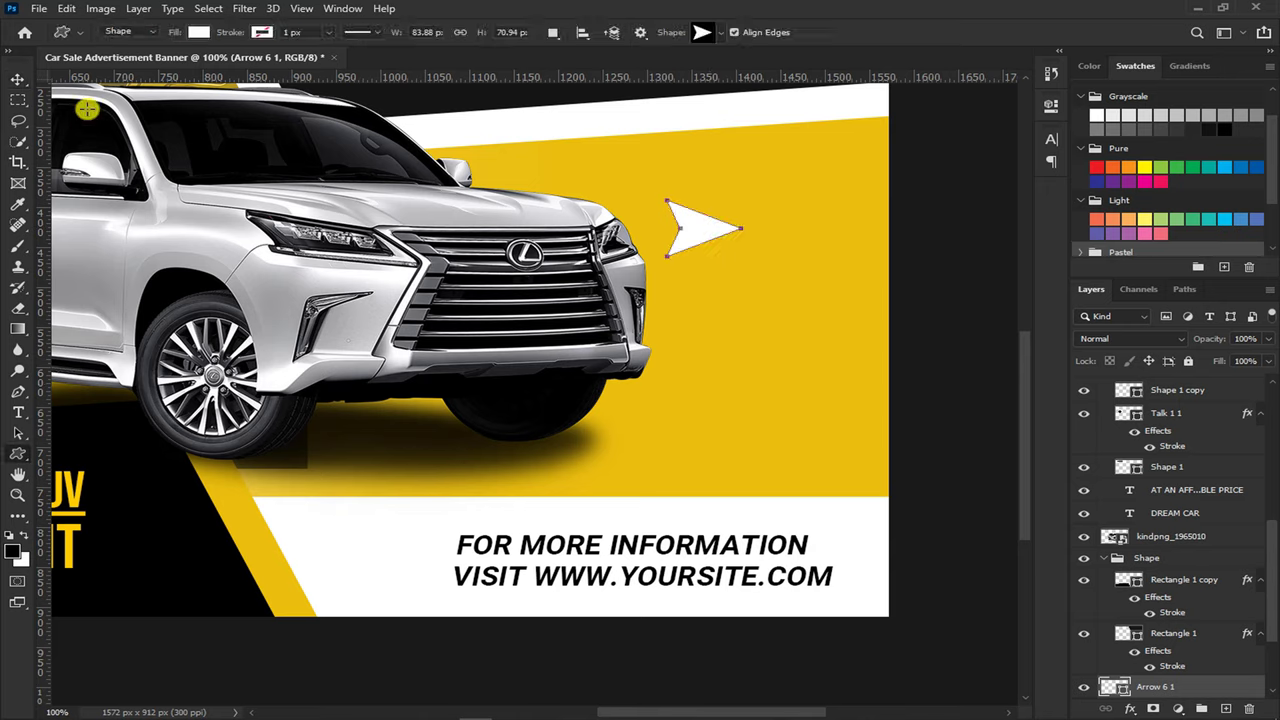
{"action": "left_click", "coordinate": [198, 33]}
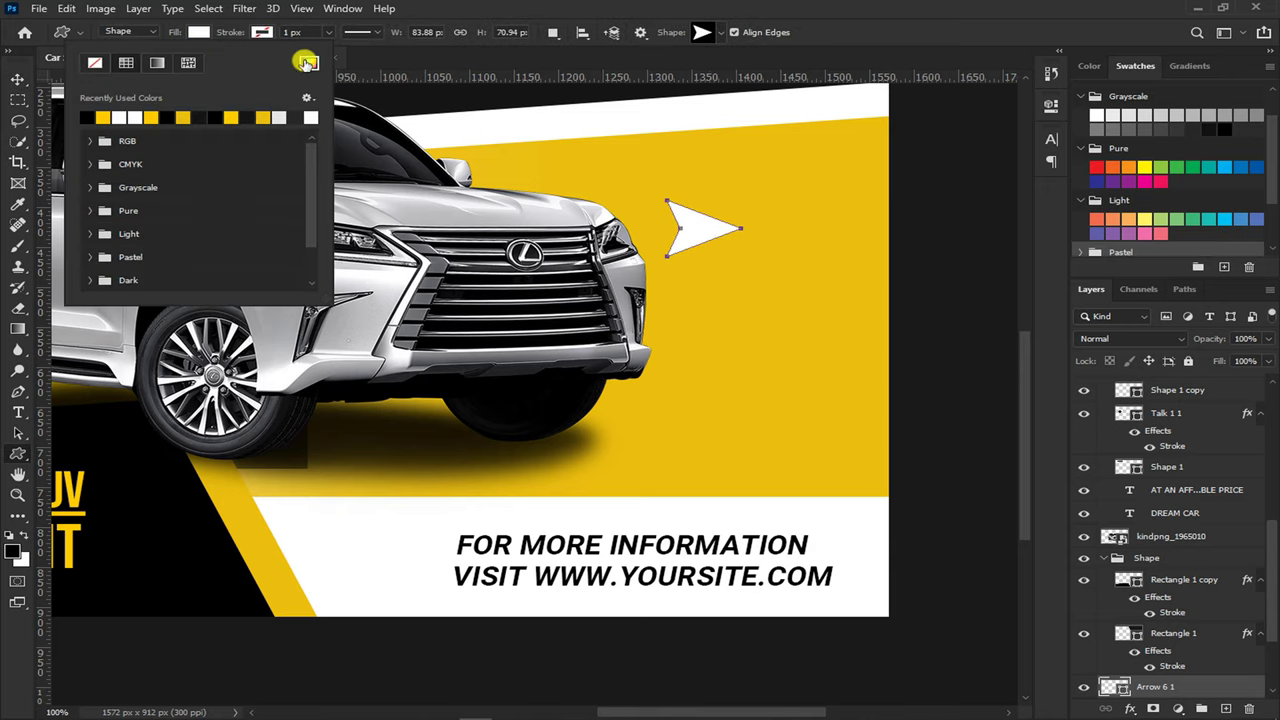
{"action": "left_click", "coordinate": [308, 62]}
{"action": "type", "text": "000000"}
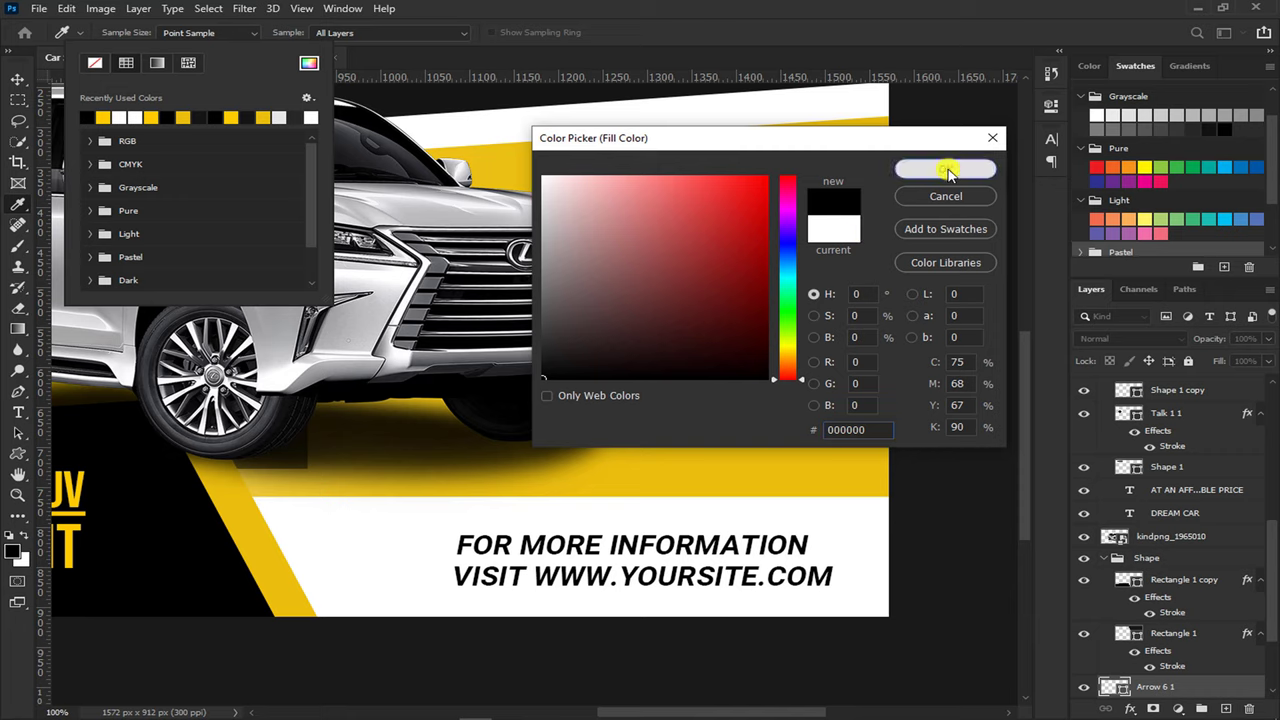
{"action": "left_click", "coordinate": [947, 170]}
{"action": "key", "text": "Return"}
Move the arrow beside FOR MORE INFORMATION, scale it down slightly, and drag a duplicate upward
{"action": "key", "text": "v"}
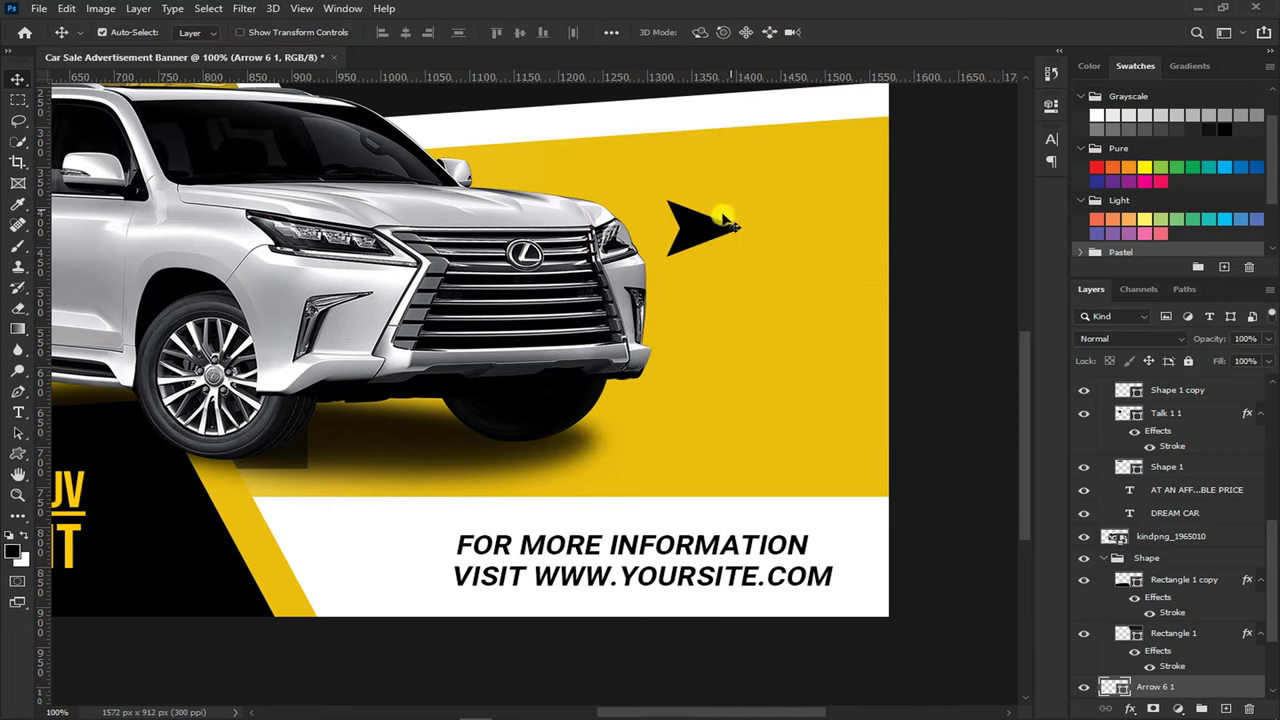
{"action": "left_click_drag", "start_coordinate": [695, 236], "coordinate": [392, 572]}
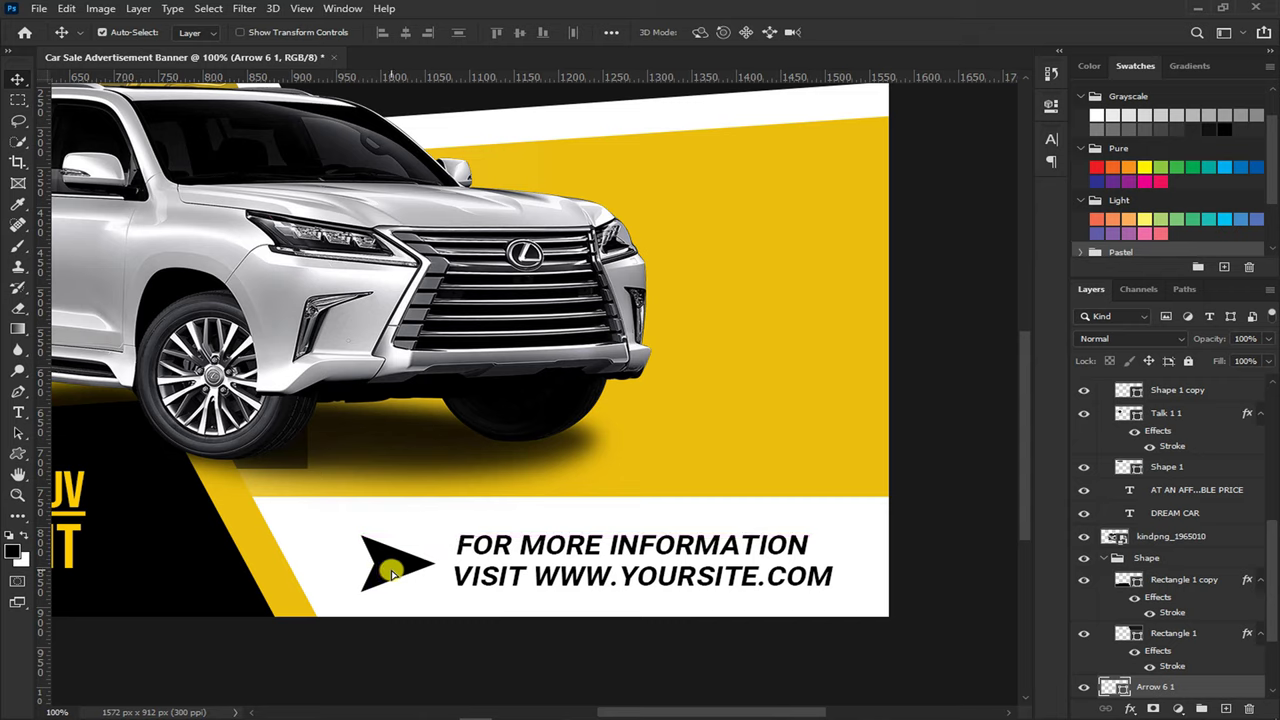
{"action": "key", "text": "ctrl+t"}
{"action": "left_click_drag", "start_coordinate": [357, 533], "coordinate": [365, 539]}
{"action": "key", "text": "Return"}
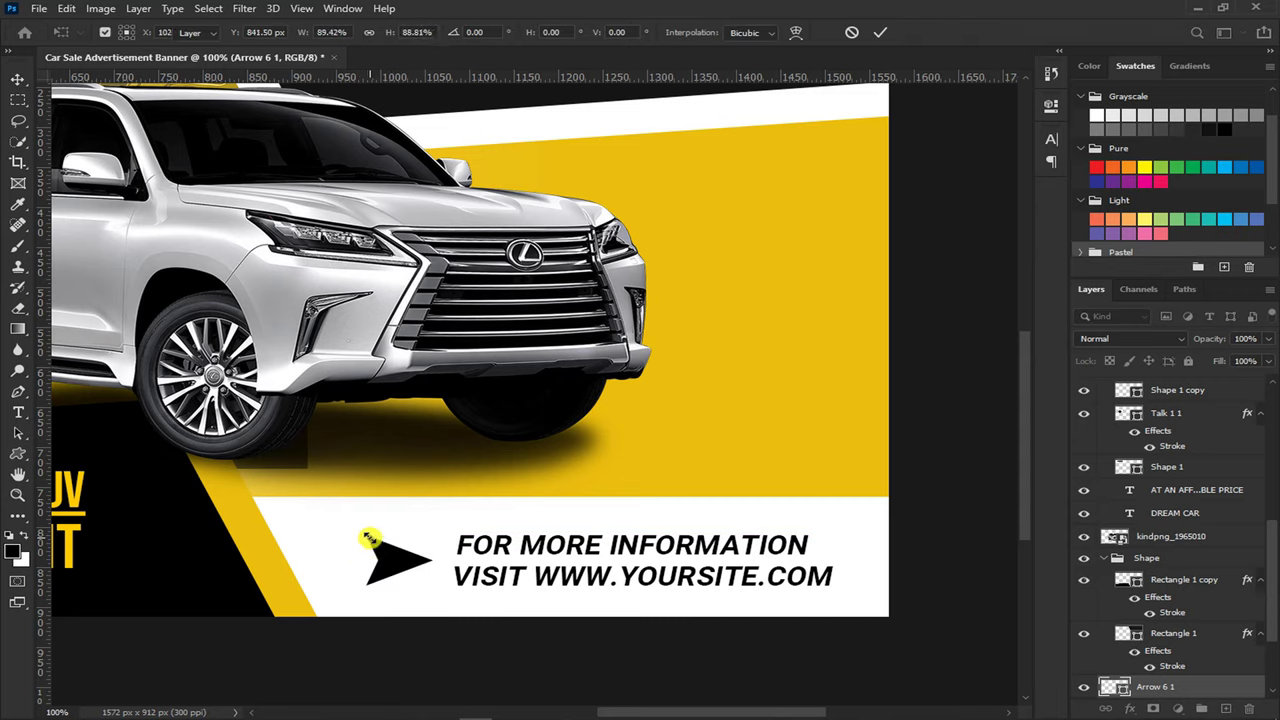
{"action": "key", "text": "ctrl+j"}
{"action": "left_click_drag", "start_coordinate": [410, 550], "coordinate": [712, 202]}
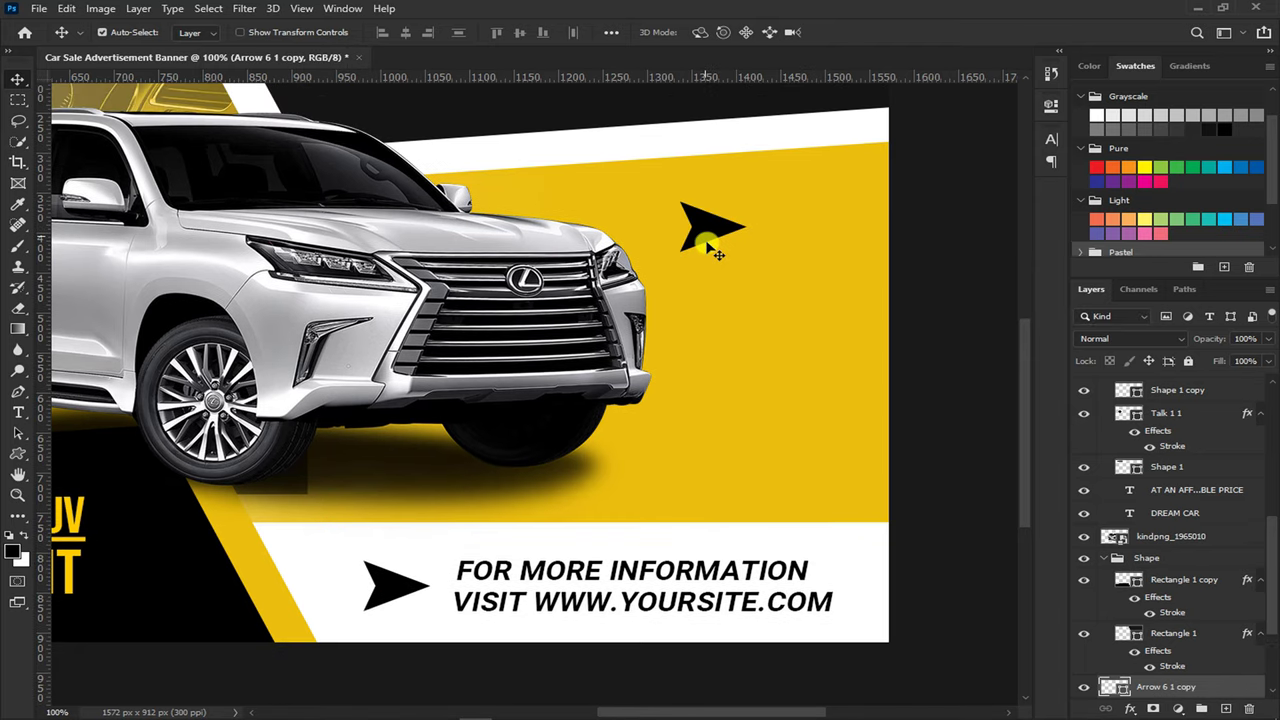
Change the arrow copy's fill to white (ffffff)
{"action": "scroll", "coordinate": [706, 287], "scroll_direction": "up", "scroll_amount": 5}
{"action": "scroll", "coordinate": [706, 290], "scroll_direction": "up", "scroll_amount": 2}
{"action": "scroll", "coordinate": [694, 297], "scroll_direction": "up", "scroll_amount": 2}
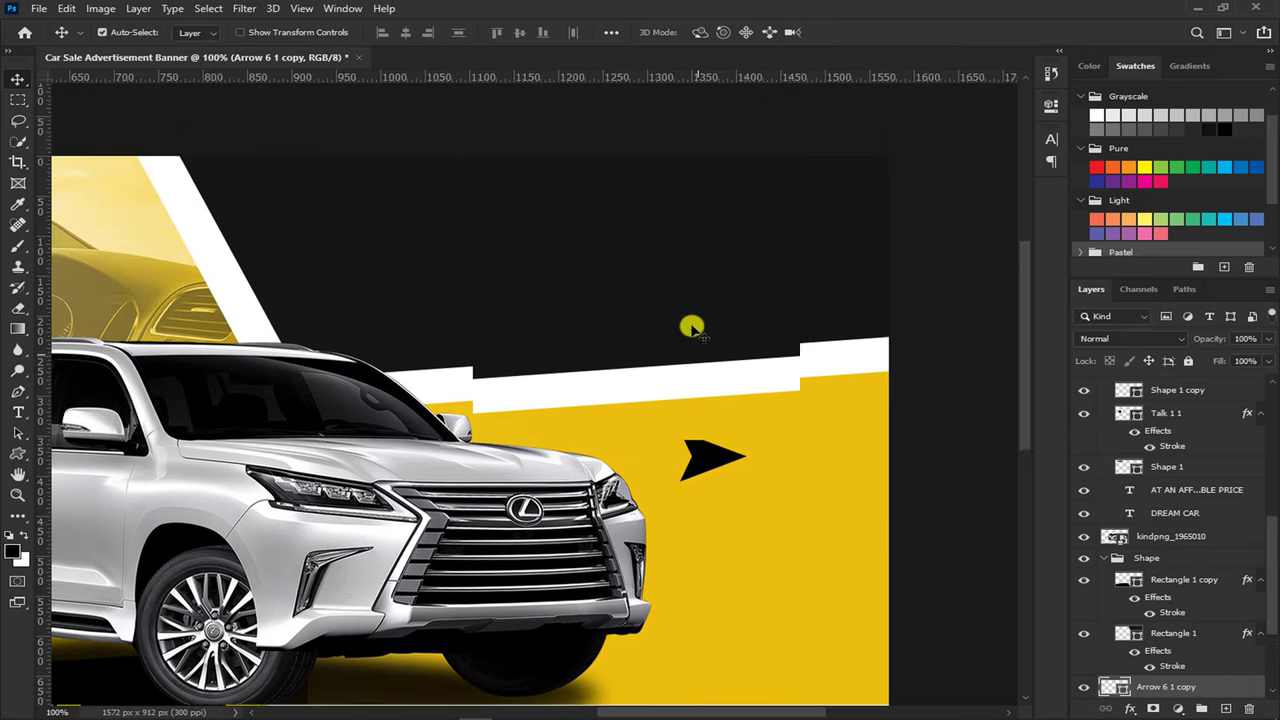
{"action": "scroll", "coordinate": [689, 326], "scroll_direction": "up", "scroll_amount": 2}
{"action": "scroll", "coordinate": [700, 423], "scroll_direction": "up", "scroll_amount": 2}
{"action": "scroll", "coordinate": [712, 540], "scroll_direction": "down", "scroll_amount": 1}
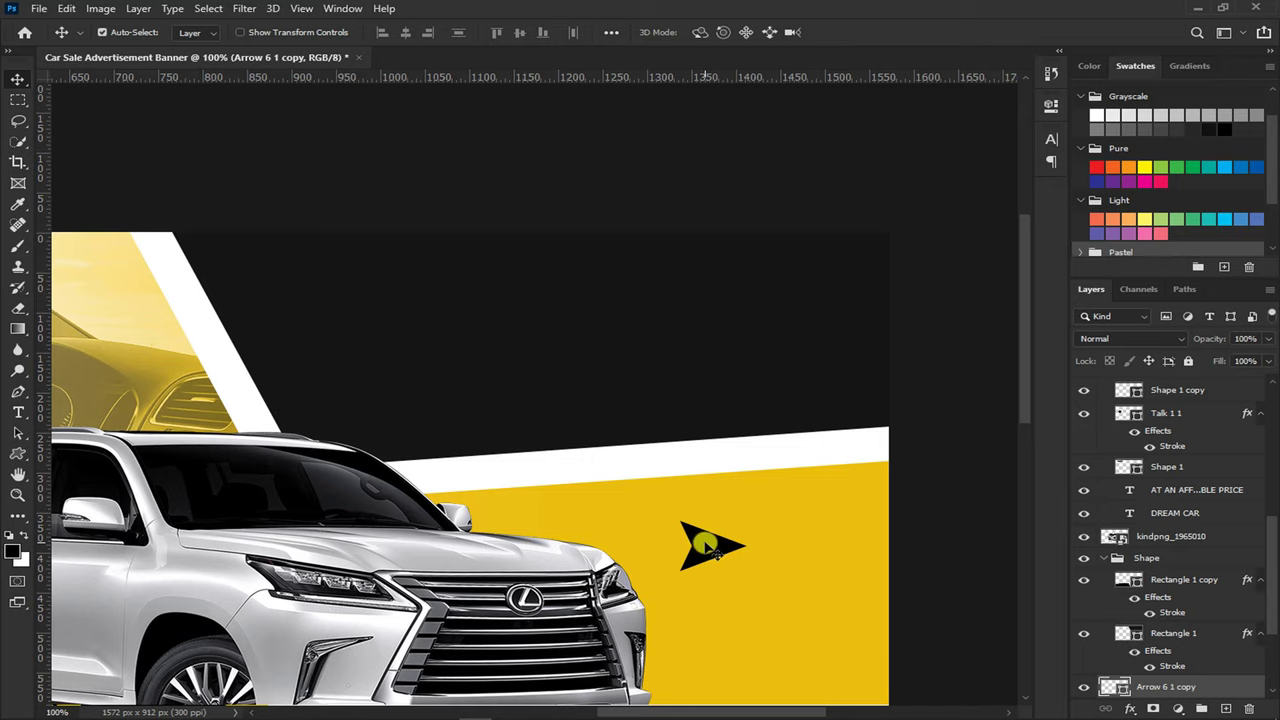
{"action": "left_click", "coordinate": [21, 453]}
{"action": "left_click", "coordinate": [199, 32]}
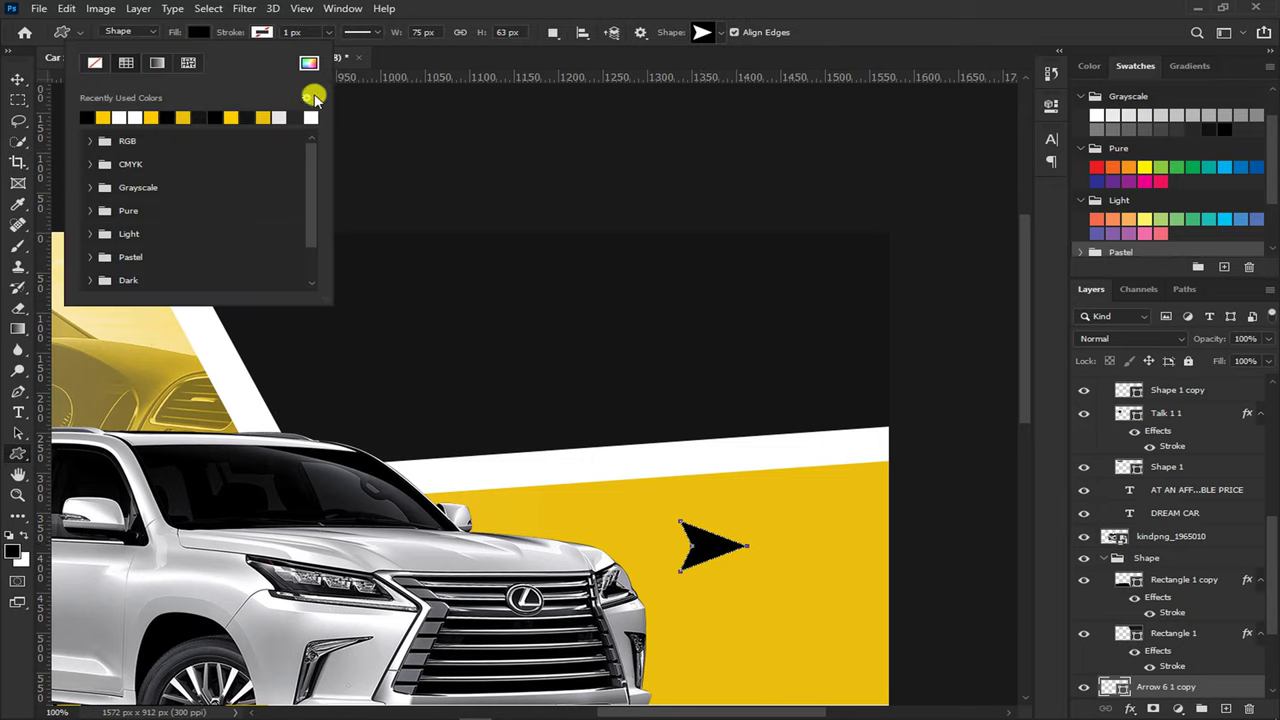
{"action": "left_click", "coordinate": [310, 64]}
{"action": "type", "text": "ffffff"}
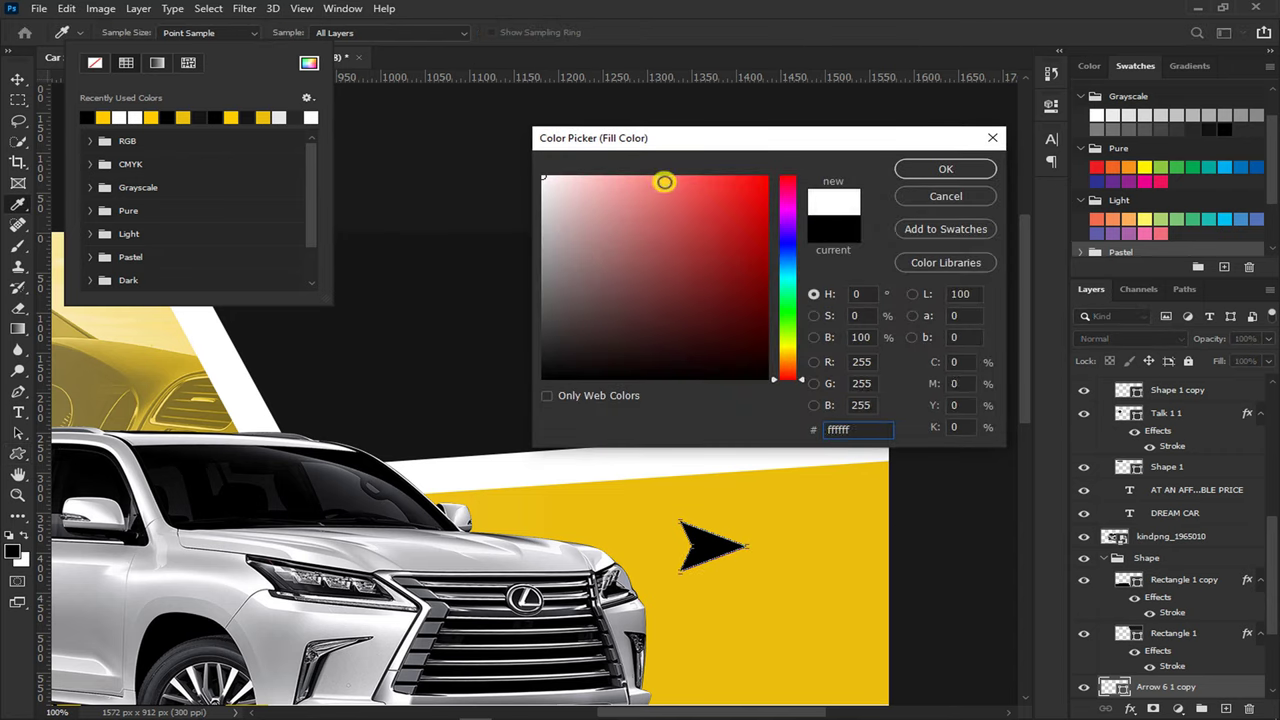
{"action": "left_click", "coordinate": [910, 168]}
{"action": "left_click", "coordinate": [909, 20]}
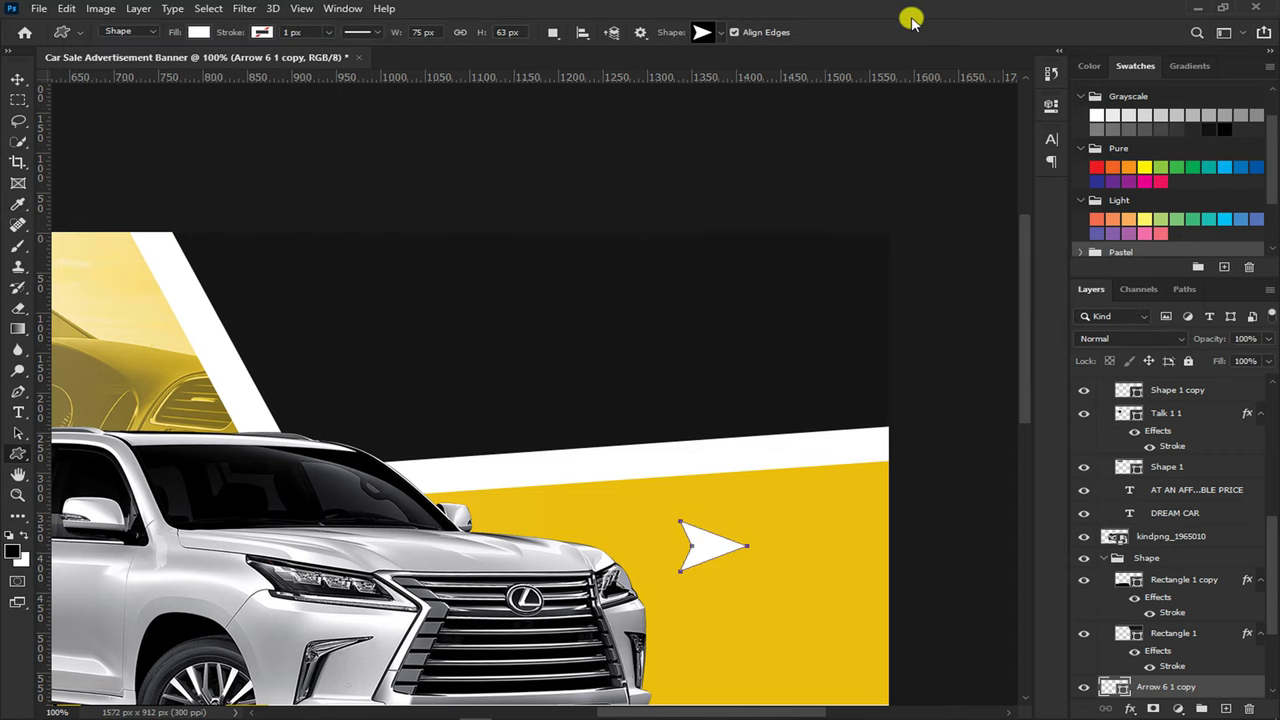
Bring the white arrow to the top layer, move it into the dark area, and add a ~64% copy
{"action": "key", "text": "v"}
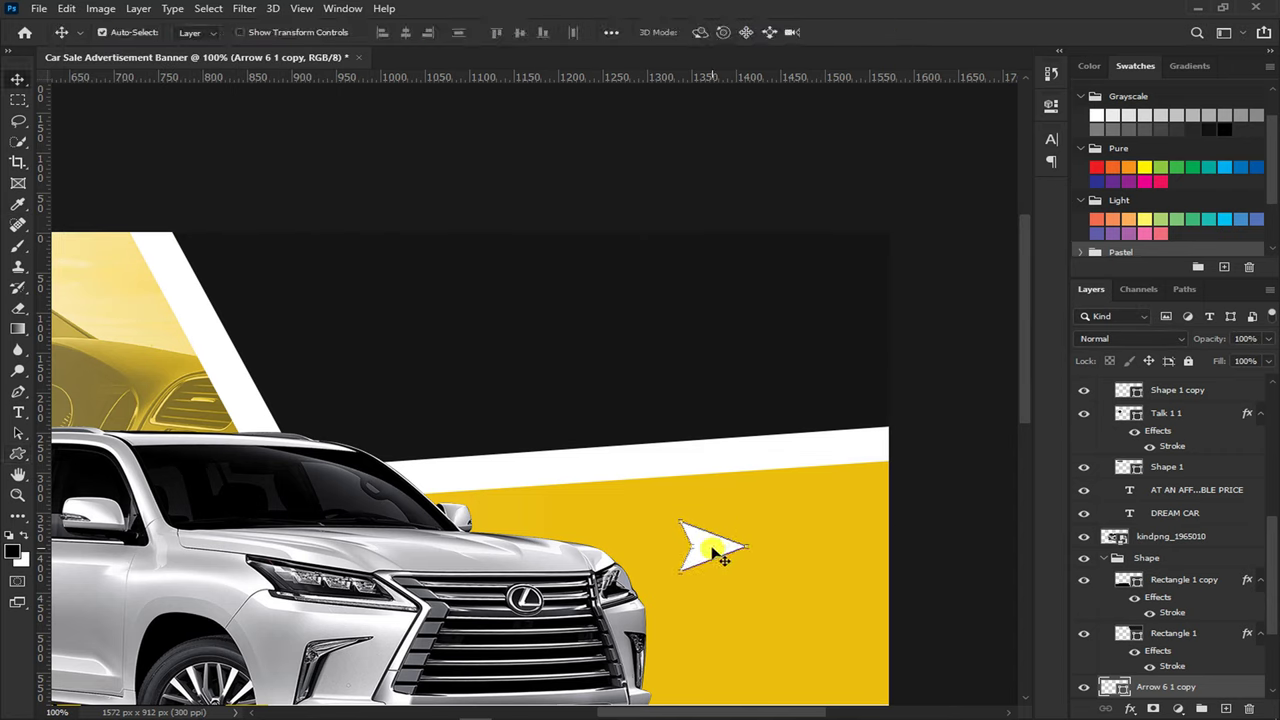
{"action": "key", "text": "ctrl+shift+bracketright"}
{"action": "mouse_move", "coordinate": [718, 555]}
{"action": "left_mouse_down"}
{"action": "mouse_move", "coordinate": [360, 362]}
{"action": "mouse_move", "coordinate": [705, 290]}
{"action": "left_mouse_up"}
{"action": "key", "text": "ctrl+j"}
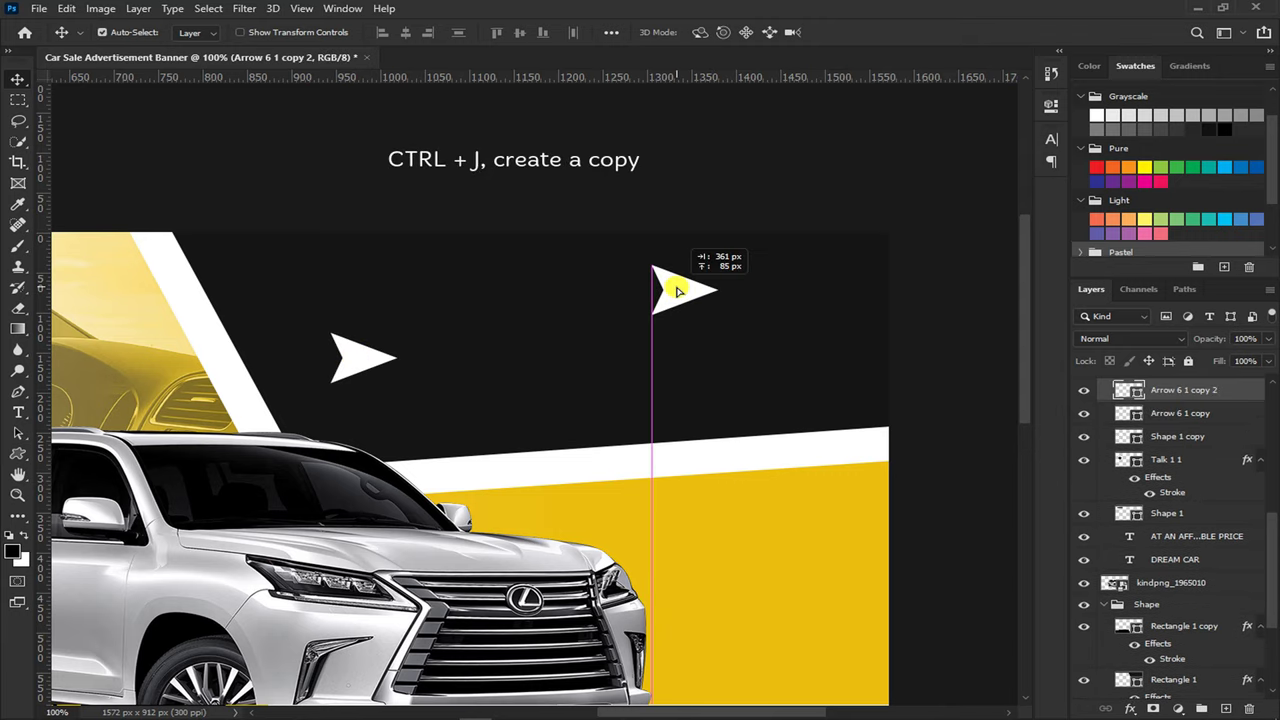
{"action": "key", "text": "ctrl+t"}
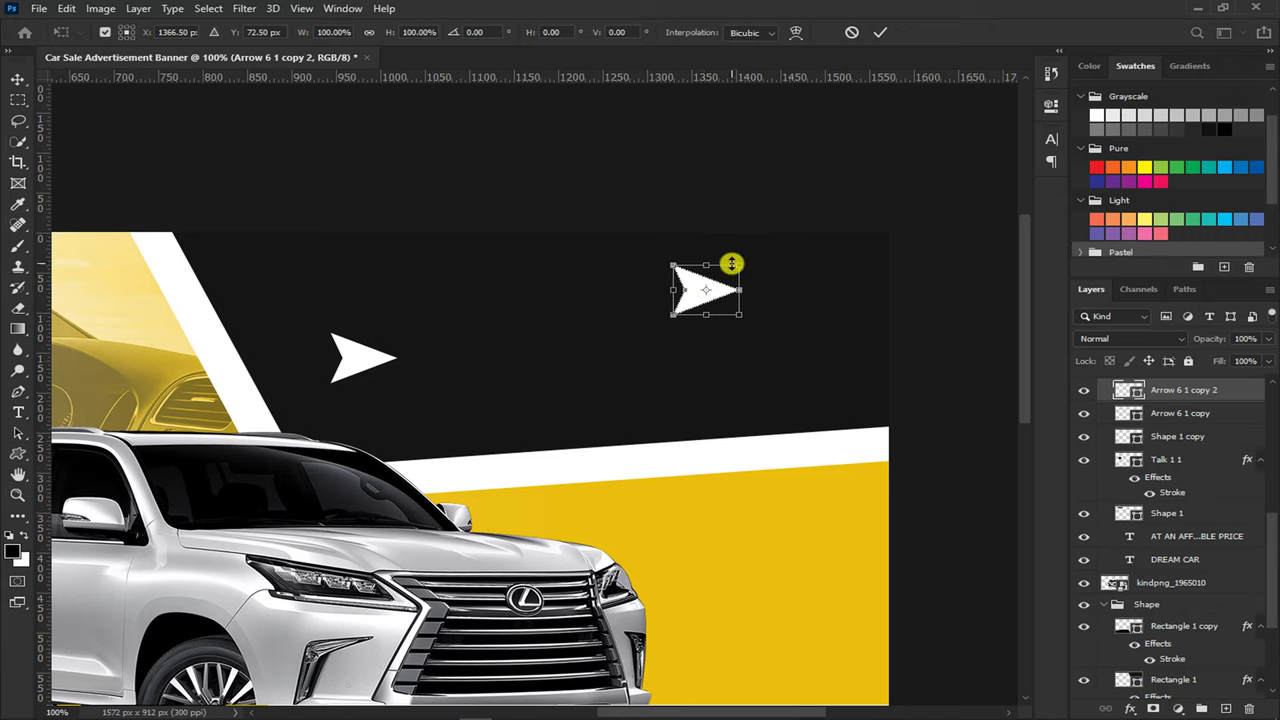
{"action": "mouse_move", "coordinate": [737, 265]}
{"action": "left_mouse_down"}
{"action": "mouse_move", "coordinate": [712, 290]}
{"action": "mouse_move", "coordinate": [740, 283]}
{"action": "left_mouse_up"}
{"action": "key", "text": "Return"}
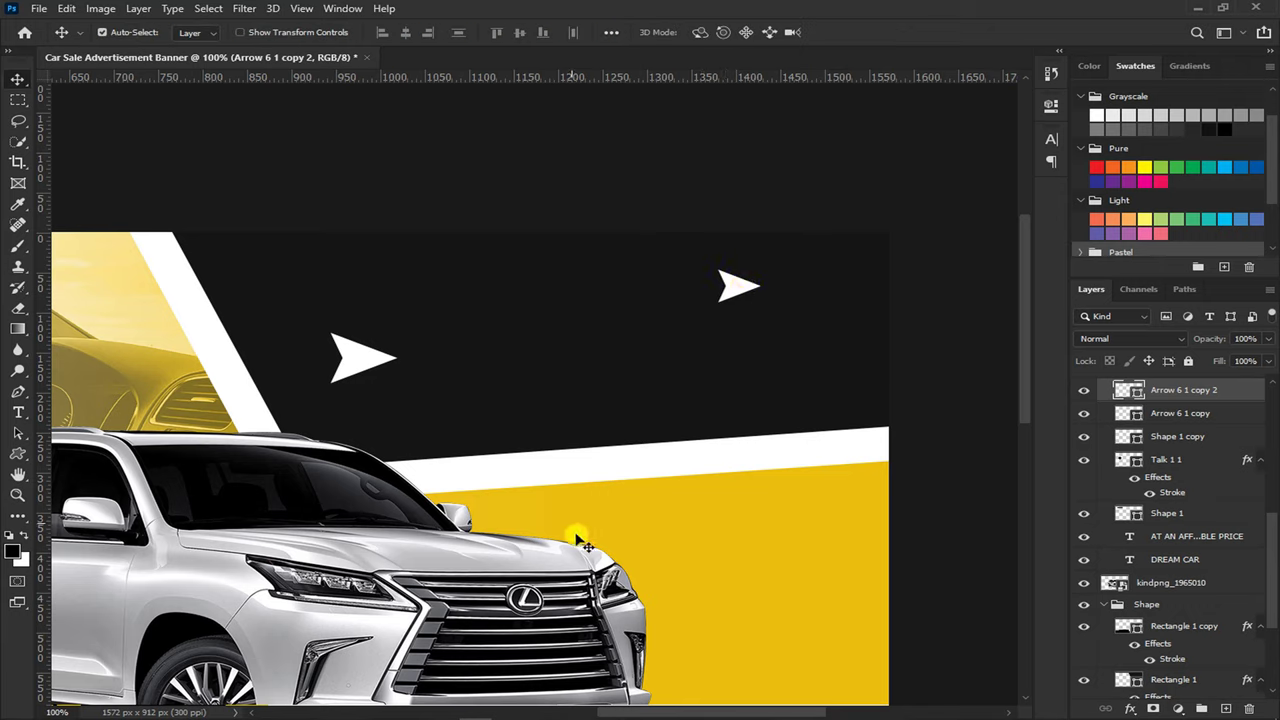
{"action": "left_click_drag", "start_coordinate": [617, 709], "coordinate": [586, 711]}
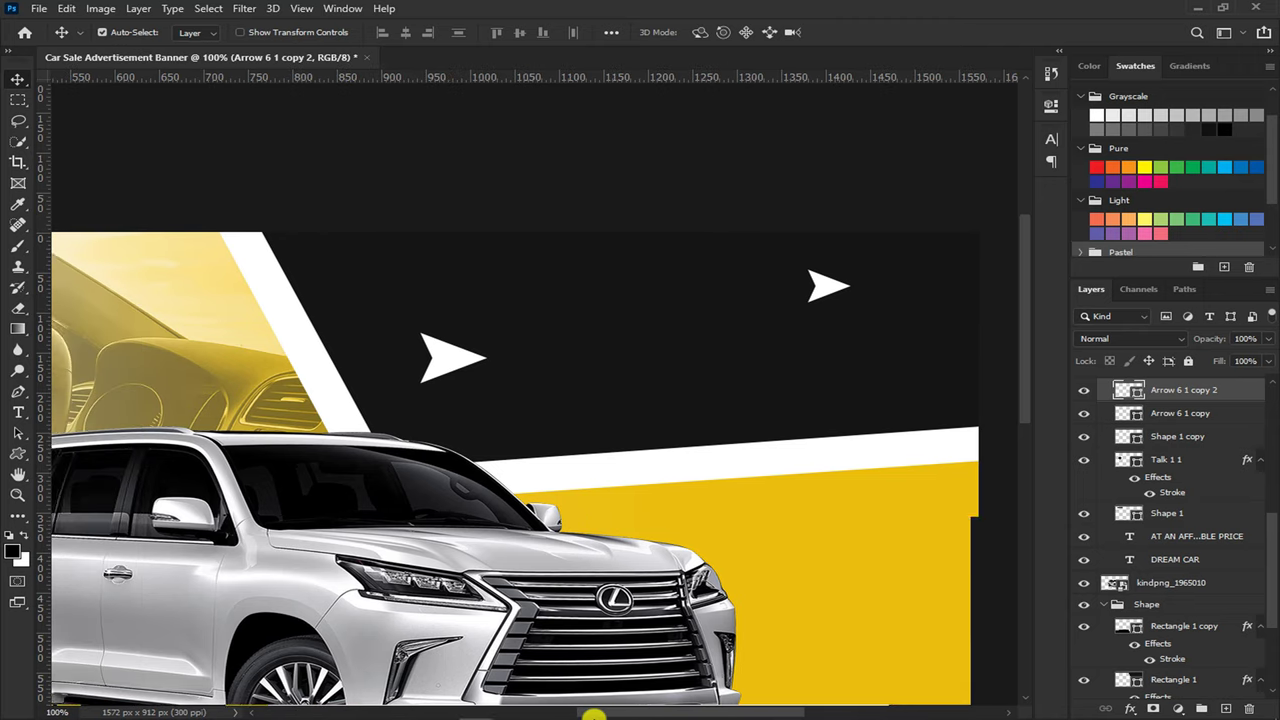
Finish typing the phone number in white text
{"action": "left_click", "coordinate": [15, 418]}
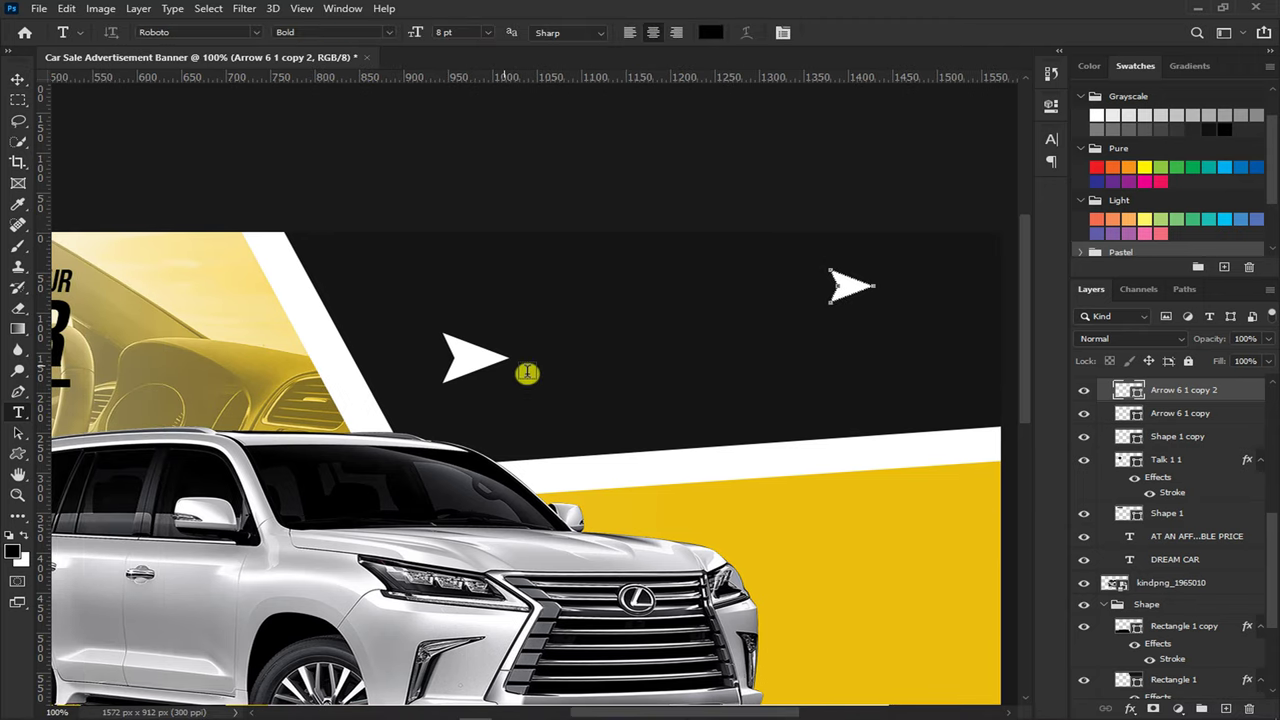
{"action": "left_click", "coordinate": [708, 33]}
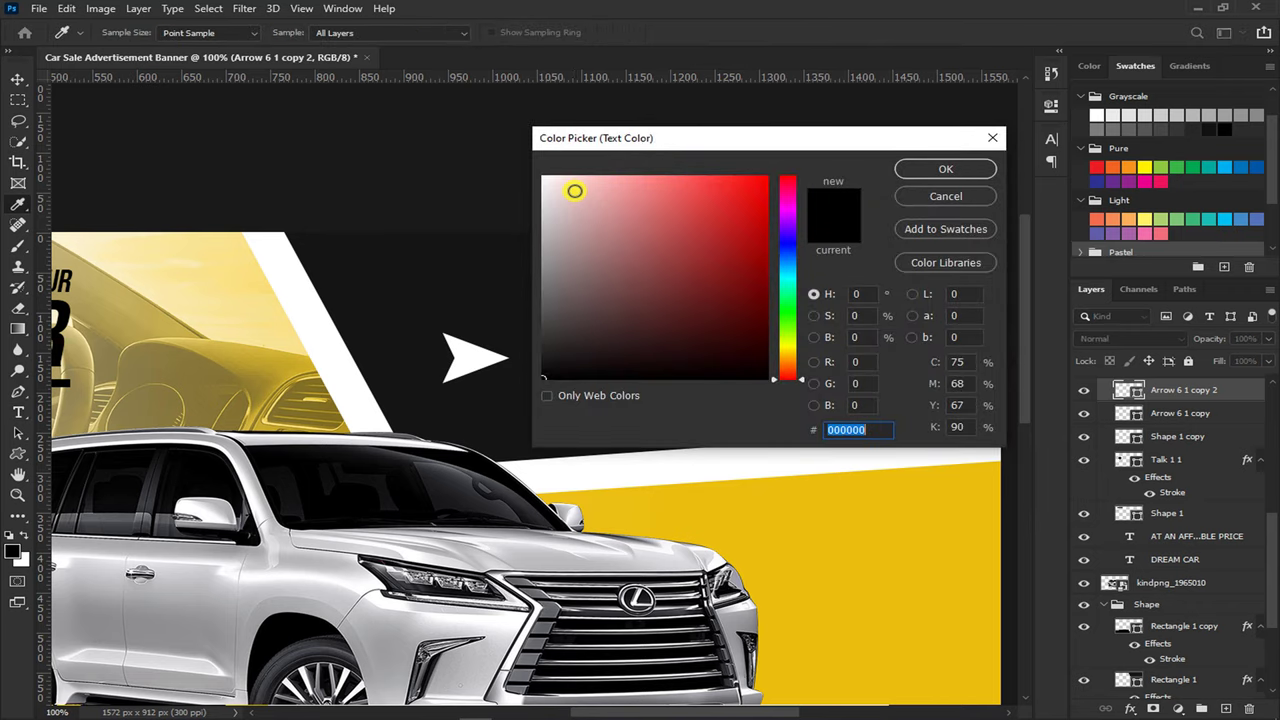
{"action": "left_click_drag", "start_coordinate": [575, 190], "coordinate": [529, 138]}
{"action": "left_click", "coordinate": [950, 170]}
{"action": "type", "text": "123-456"}
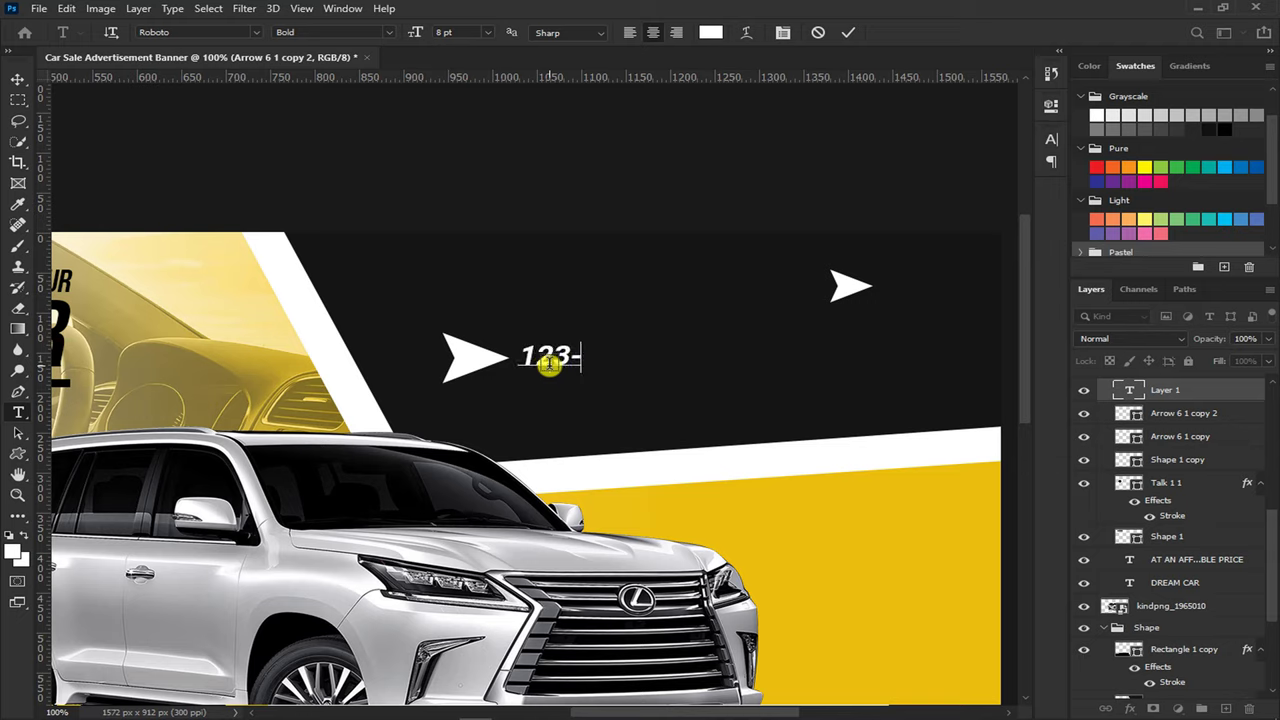
{"action": "type", "text": "-78"}
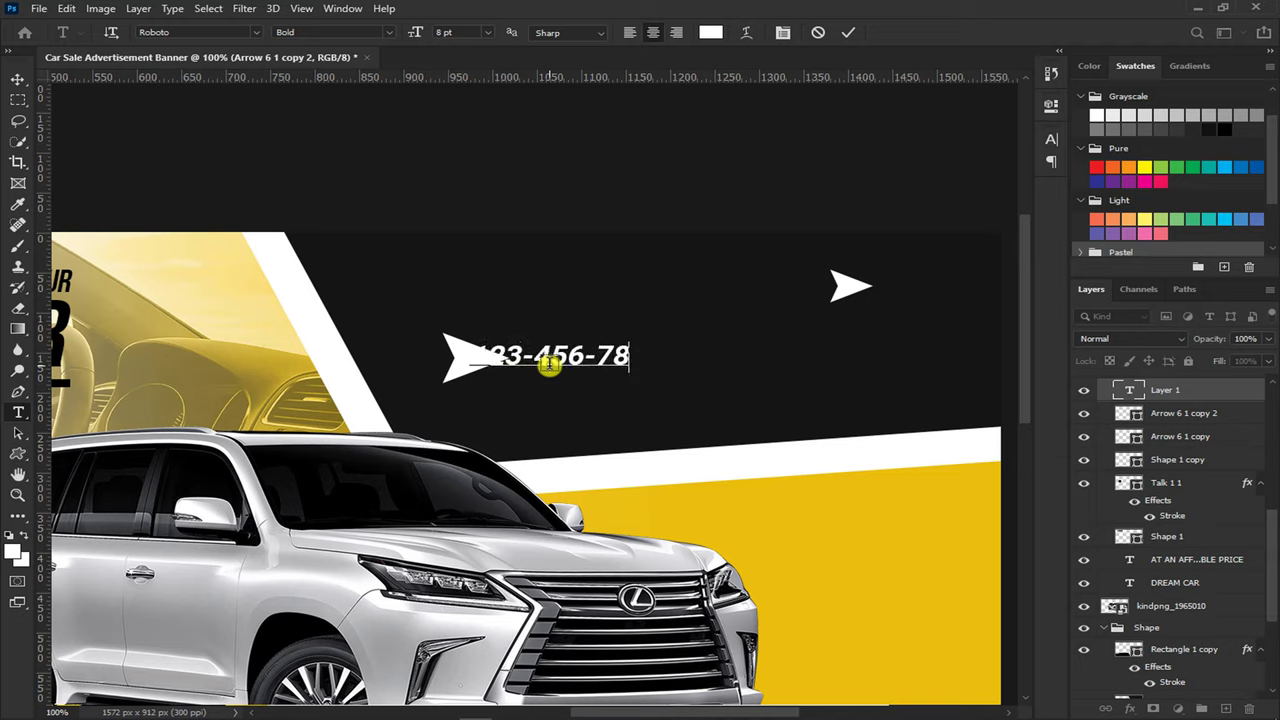
{"action": "type", "text": "90"}
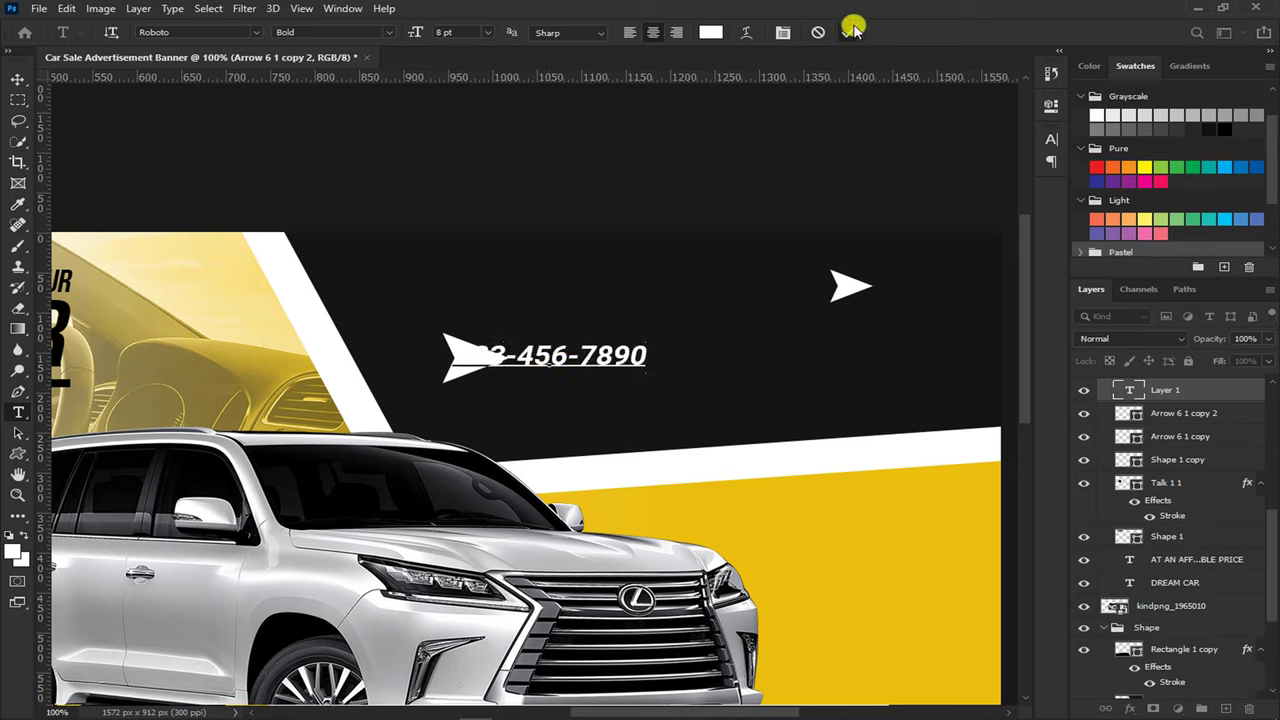
{"action": "left_click", "coordinate": [852, 30]}
Position the phone number right beside its arrow and place a duplicate above it
{"action": "key", "text": "v"}
{"action": "mouse_move", "coordinate": [615, 352]}
{"action": "left_mouse_down"}
{"action": "mouse_move", "coordinate": [713, 362]}
{"action": "mouse_move", "coordinate": [850, 285]}
{"action": "left_mouse_up"}
{"action": "key", "text": "ctrl+t"}
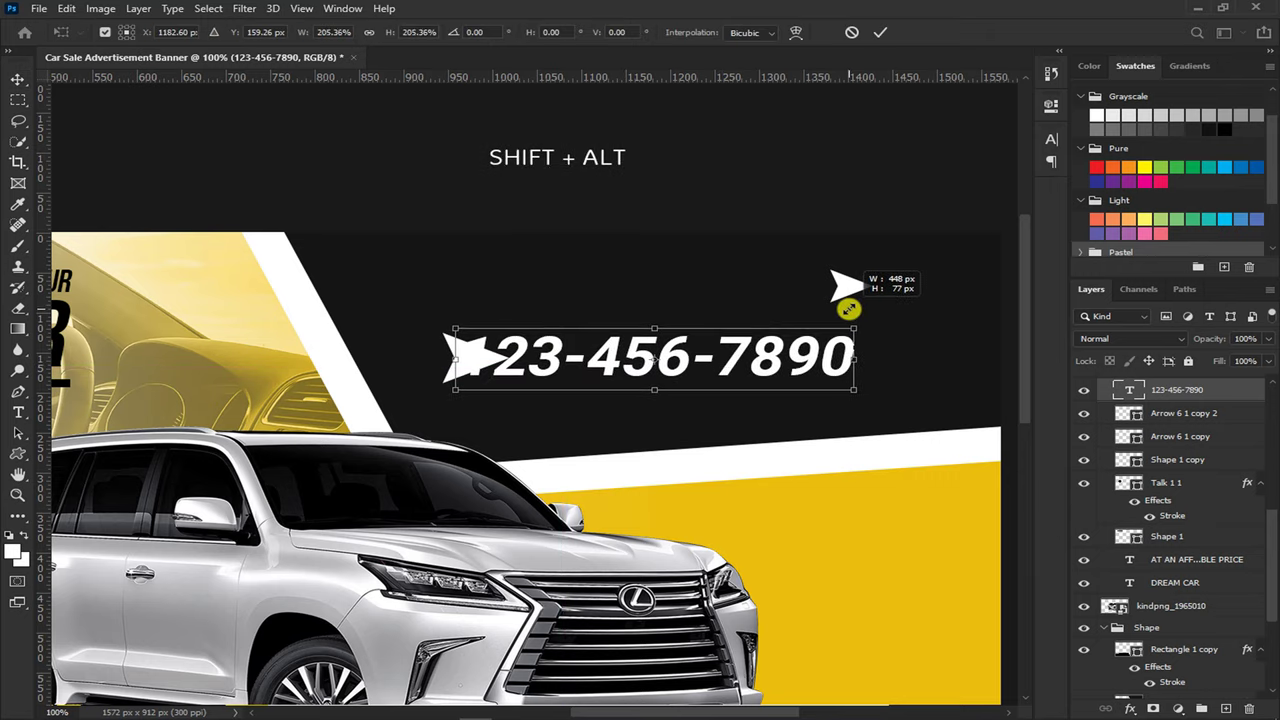
{"action": "left_click_drag", "start_coordinate": [800, 367], "coordinate": [853, 357]}
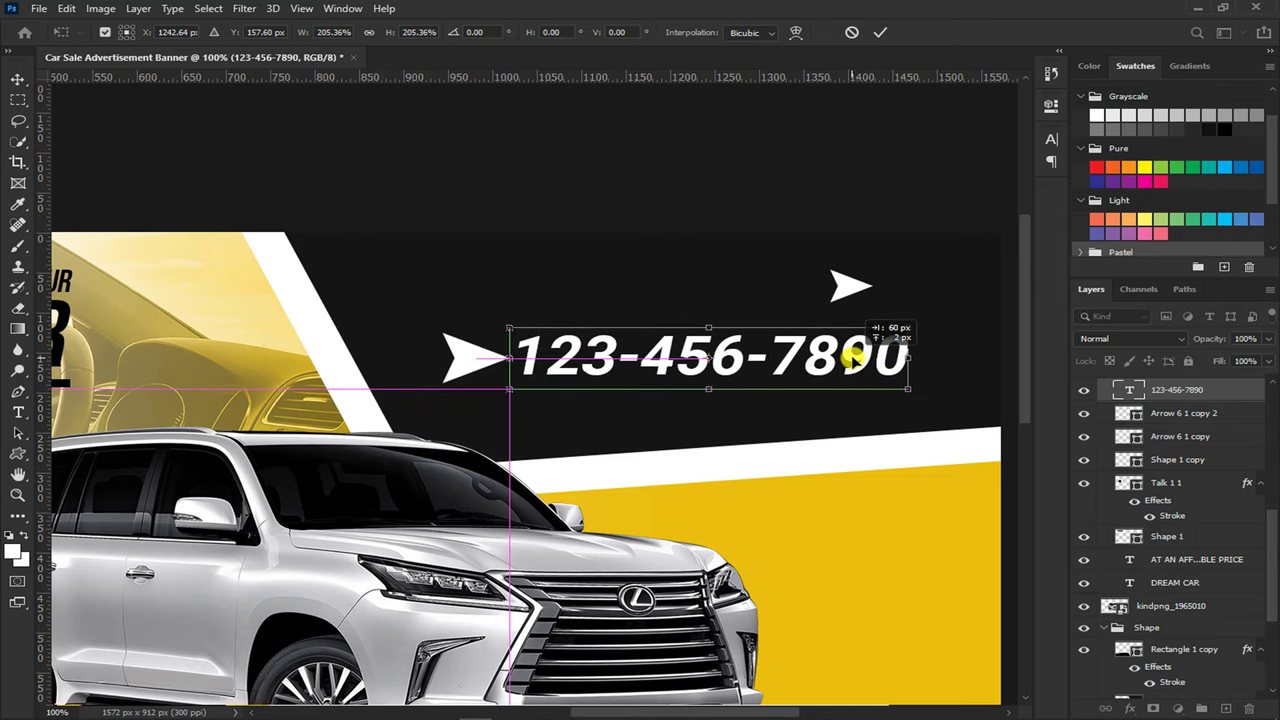
{"action": "key", "text": "Return"}
{"action": "left_click_drag", "start_coordinate": [737, 362], "coordinate": [648, 295]}
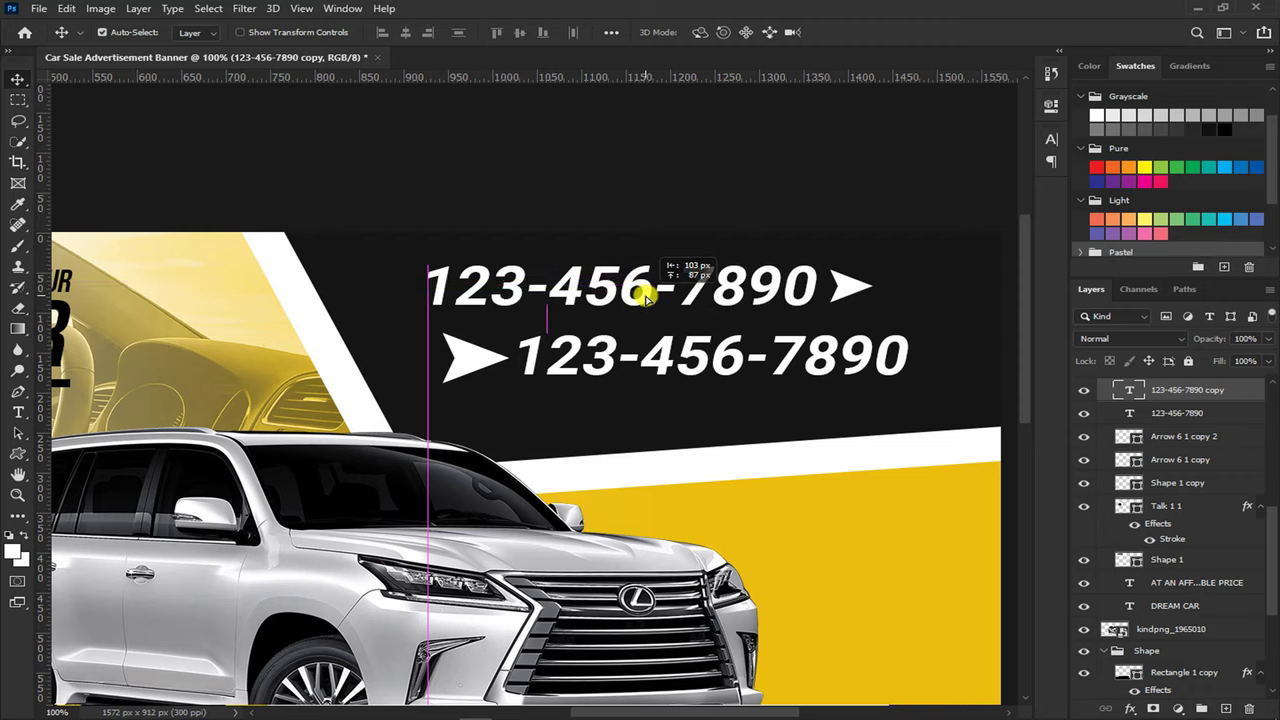
Change the duplicate to CALL US NOW, shrink it to about 68%, and set the small arrow beside it
{"action": "double_click", "coordinate": [648, 295]}
{"action": "type", "text": "CALL"}
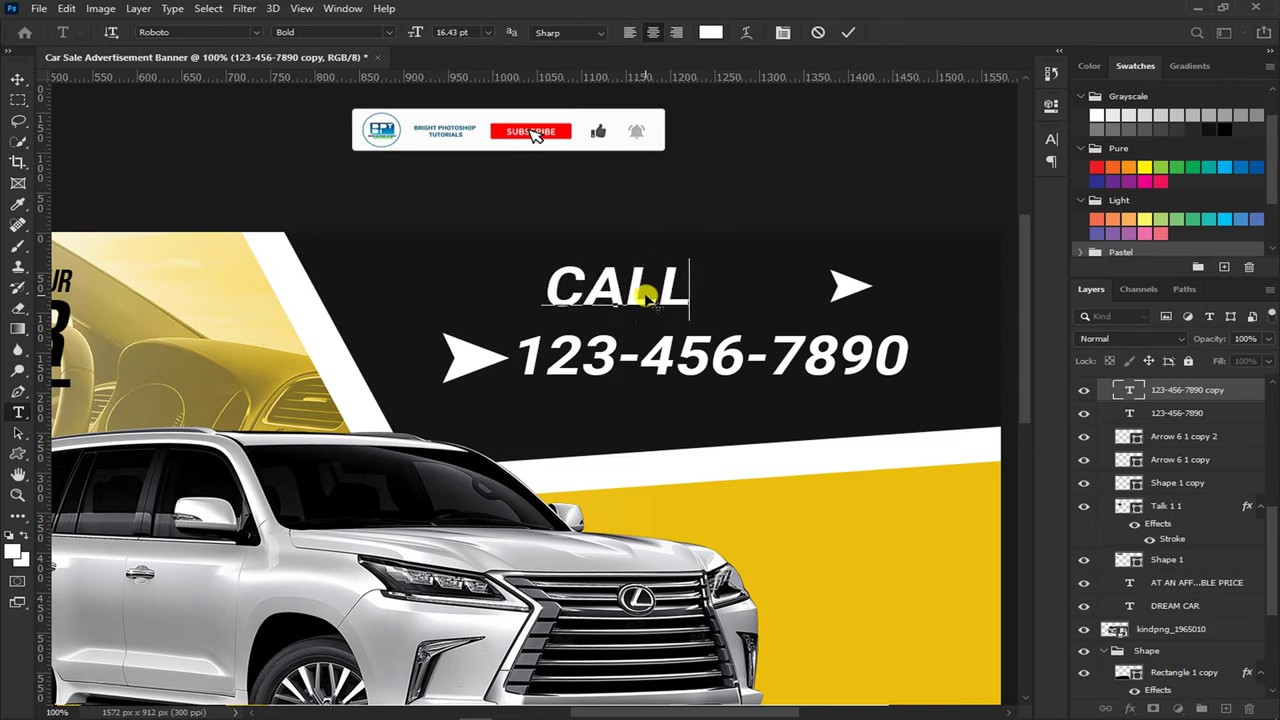
{"action": "type", "text": " US NOW"}
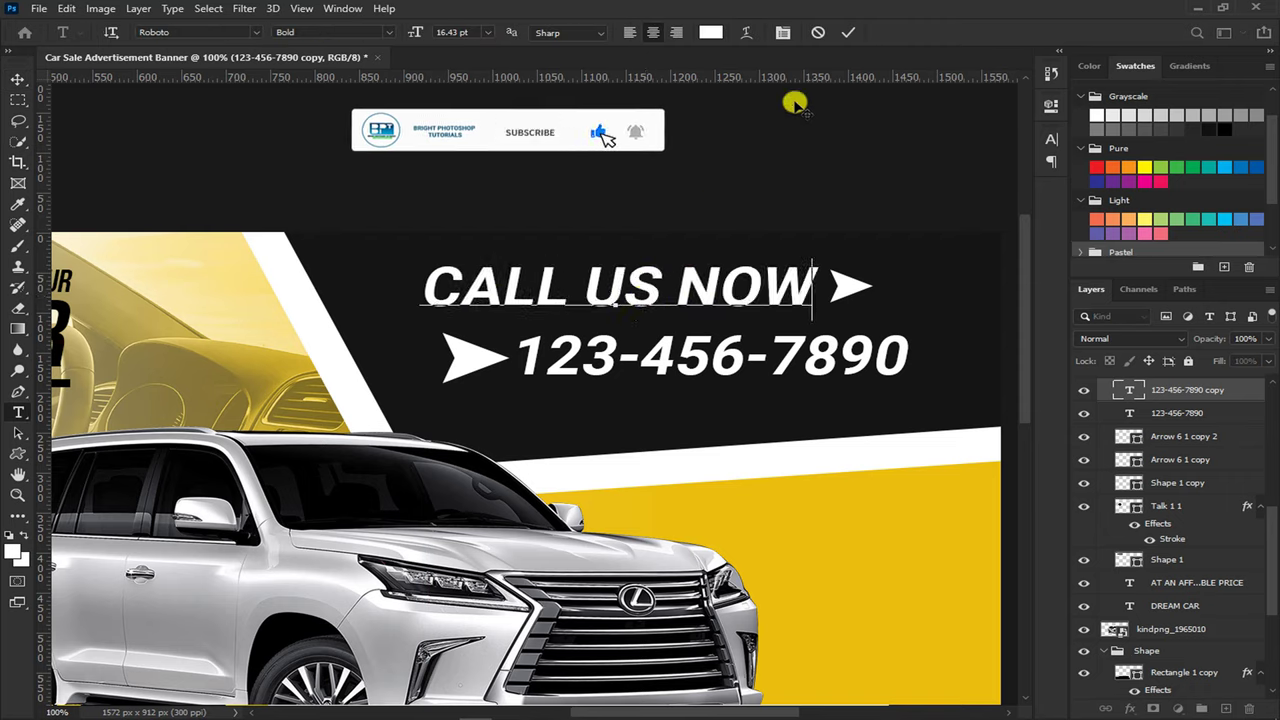
{"action": "key", "text": "ctrl+Return"}
{"action": "key", "text": "ctrl+t"}
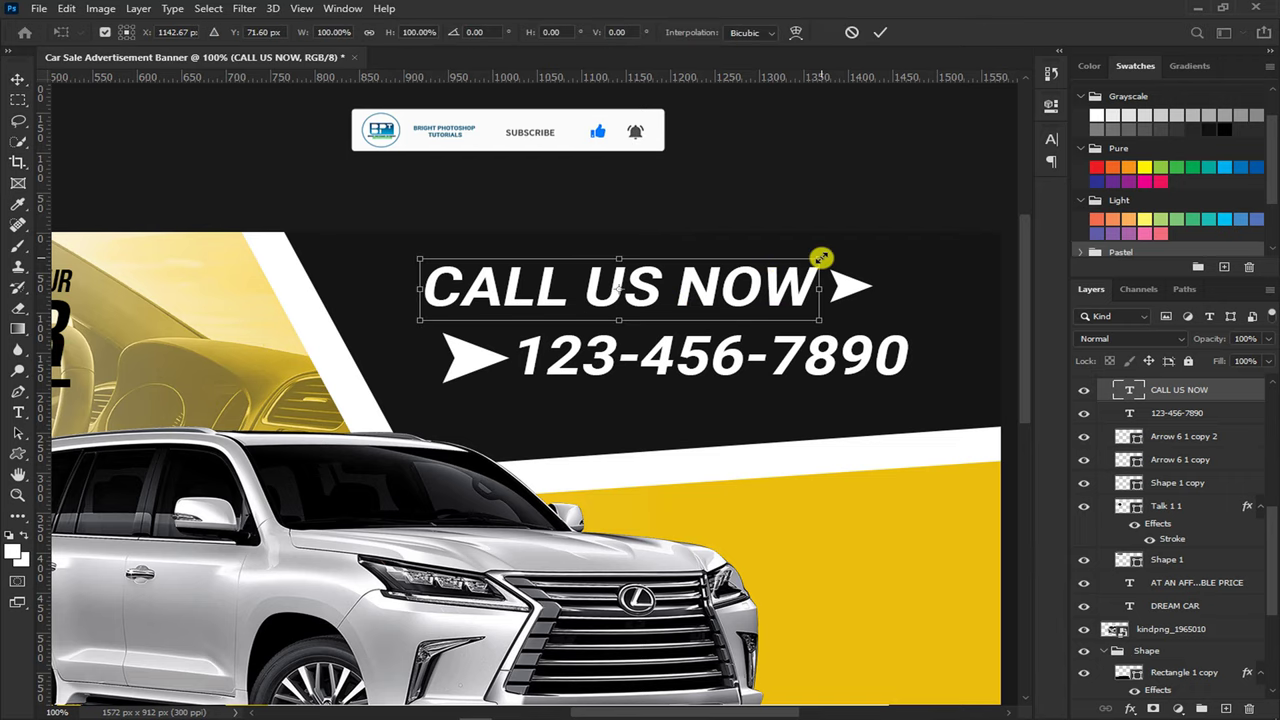
{"action": "mouse_move", "coordinate": [823, 313]}
{"action": "left_mouse_down"}
{"action": "mouse_move", "coordinate": [789, 304]}
{"action": "mouse_move", "coordinate": [771, 343]}
{"action": "left_mouse_up"}
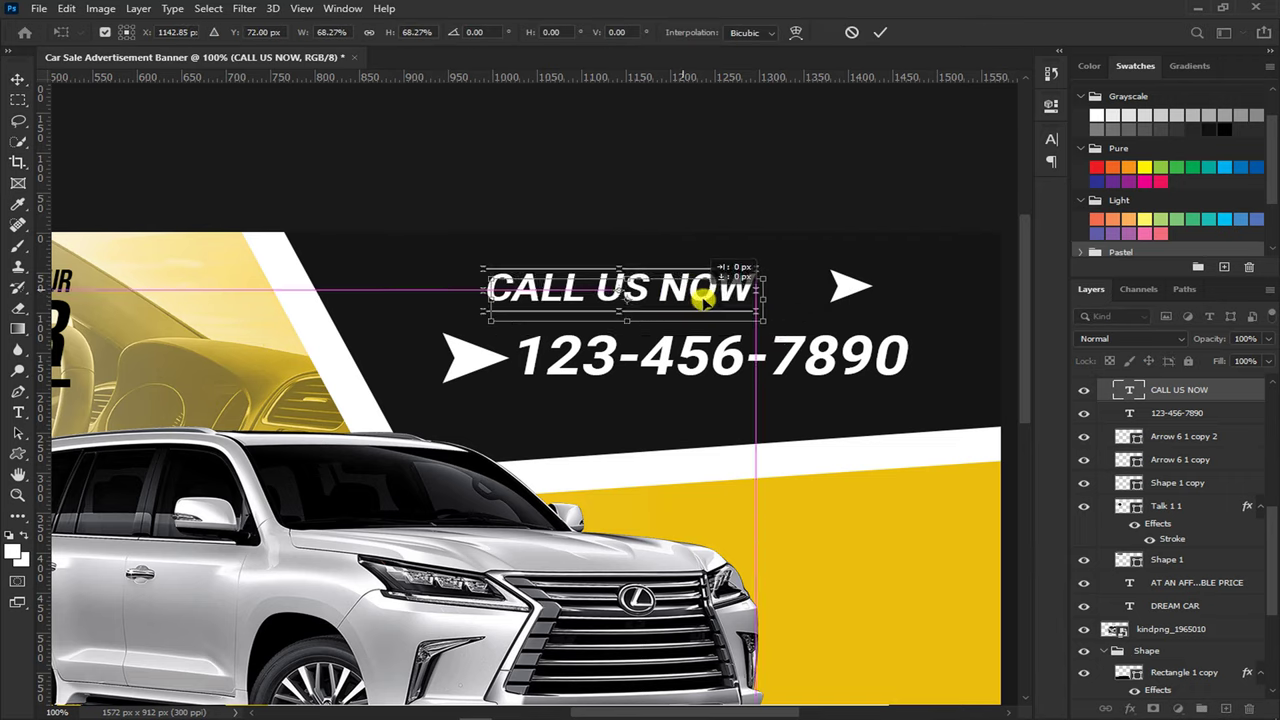
{"action": "left_click_drag", "start_coordinate": [703, 291], "coordinate": [735, 300]}
{"action": "key", "text": "Return"}
{"action": "left_click_drag", "start_coordinate": [833, 289], "coordinate": [827, 298]}
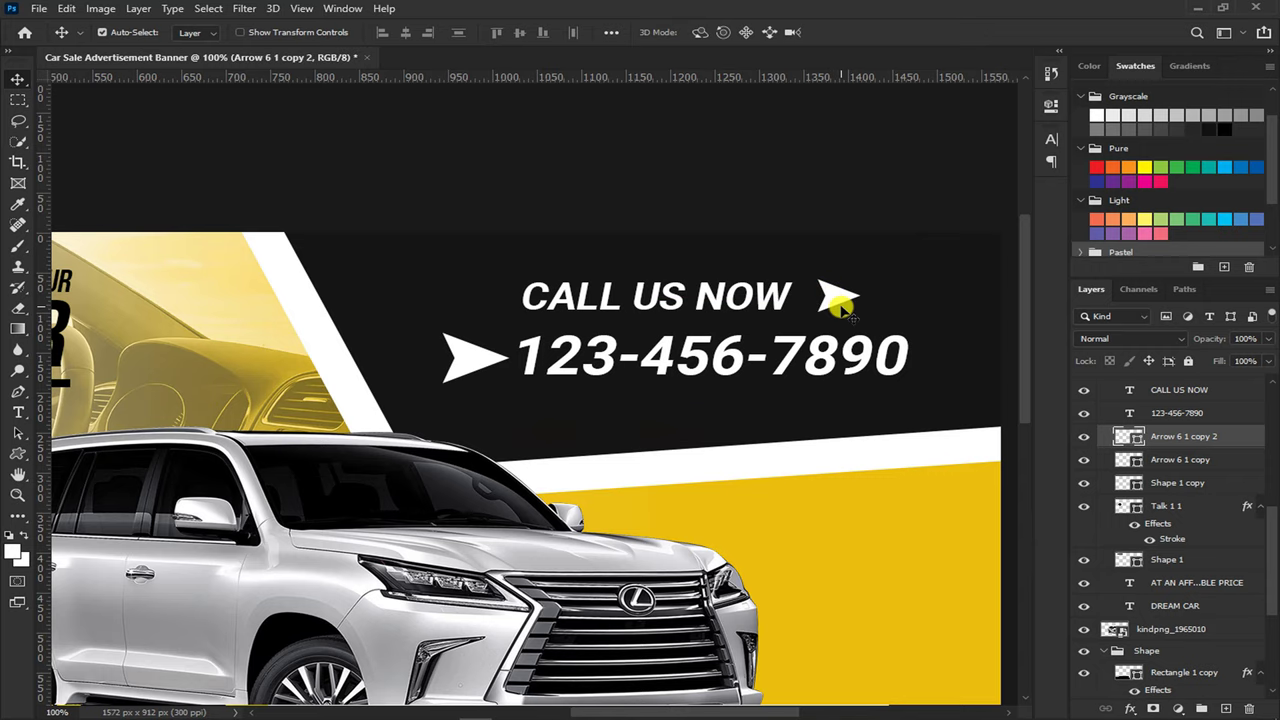
{"action": "key", "text": "ctrl+minus"}
{"action": "key", "text": "ctrl+minus"}
Collapse the Text and Shape groups and move Arrow 6 1 into the Text group
{"action": "scroll", "coordinate": [1097, 412], "scroll_direction": "up", "scroll_amount": 2}
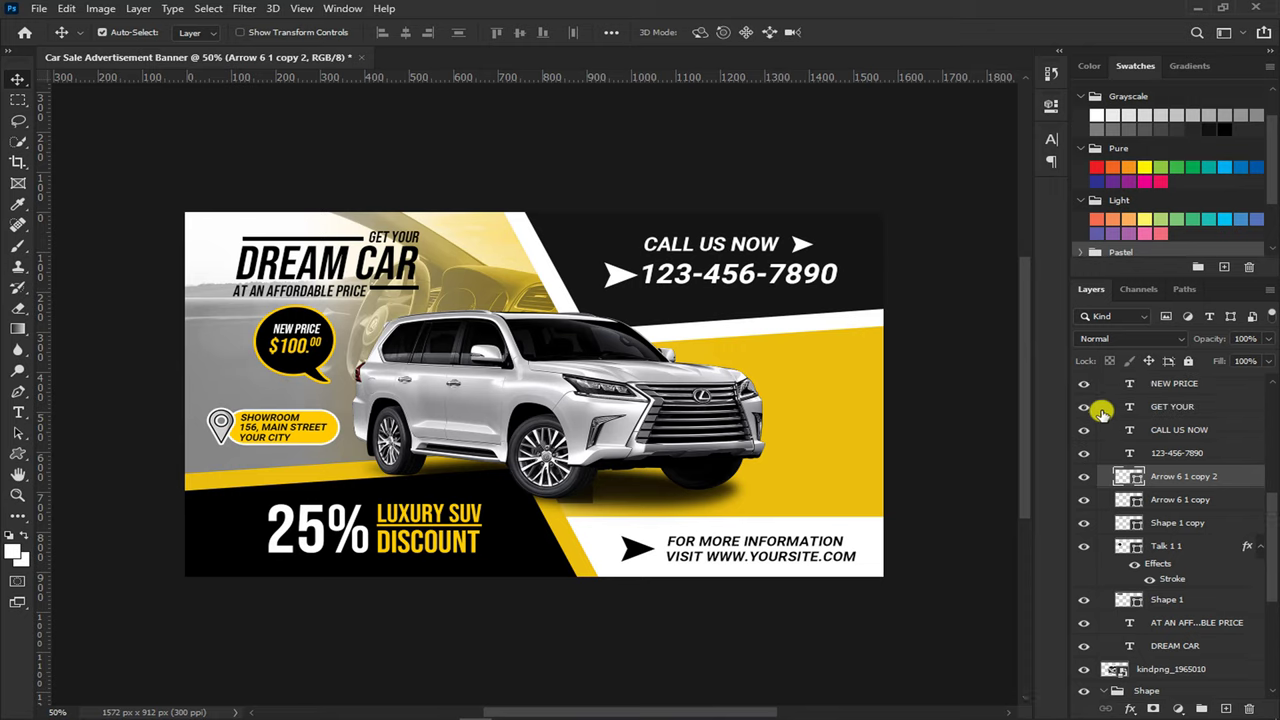
{"action": "scroll", "coordinate": [1100, 412], "scroll_direction": "up", "scroll_amount": 2}
{"action": "scroll", "coordinate": [1103, 412], "scroll_direction": "up", "scroll_amount": 2}
{"action": "scroll", "coordinate": [1103, 412], "scroll_direction": "up", "scroll_amount": 2}
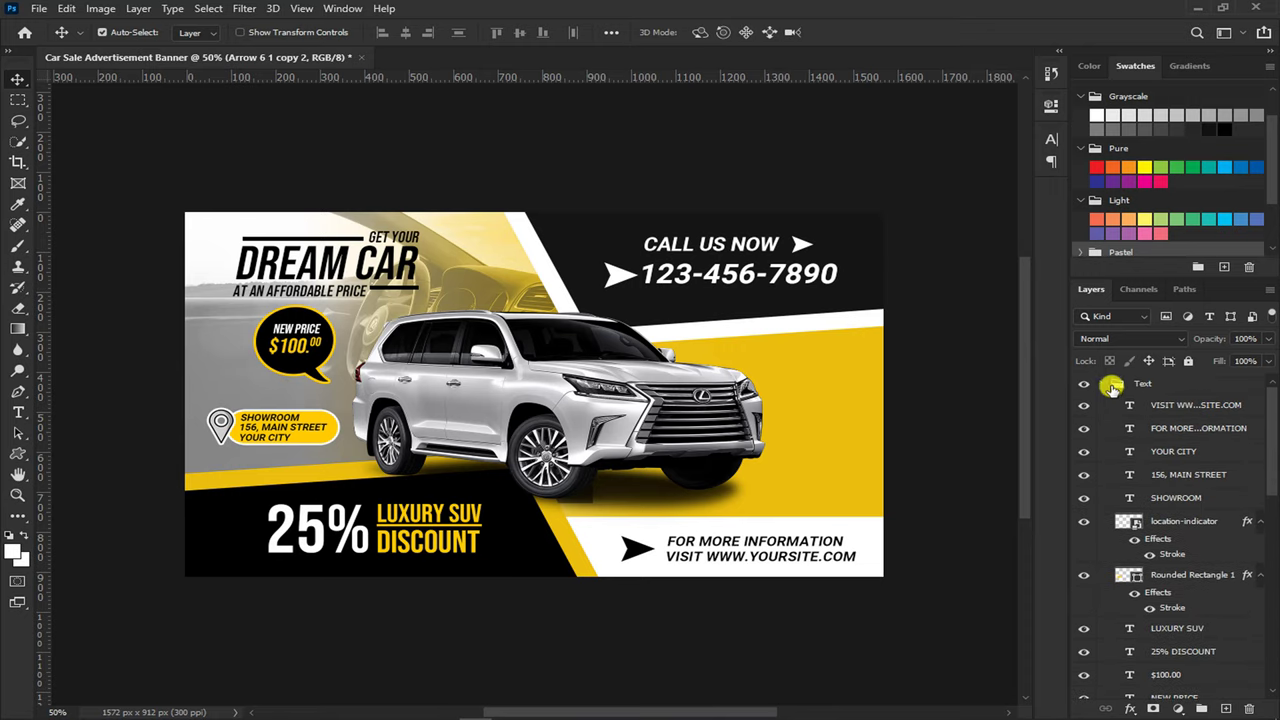
{"action": "left_click", "coordinate": [1106, 386]}
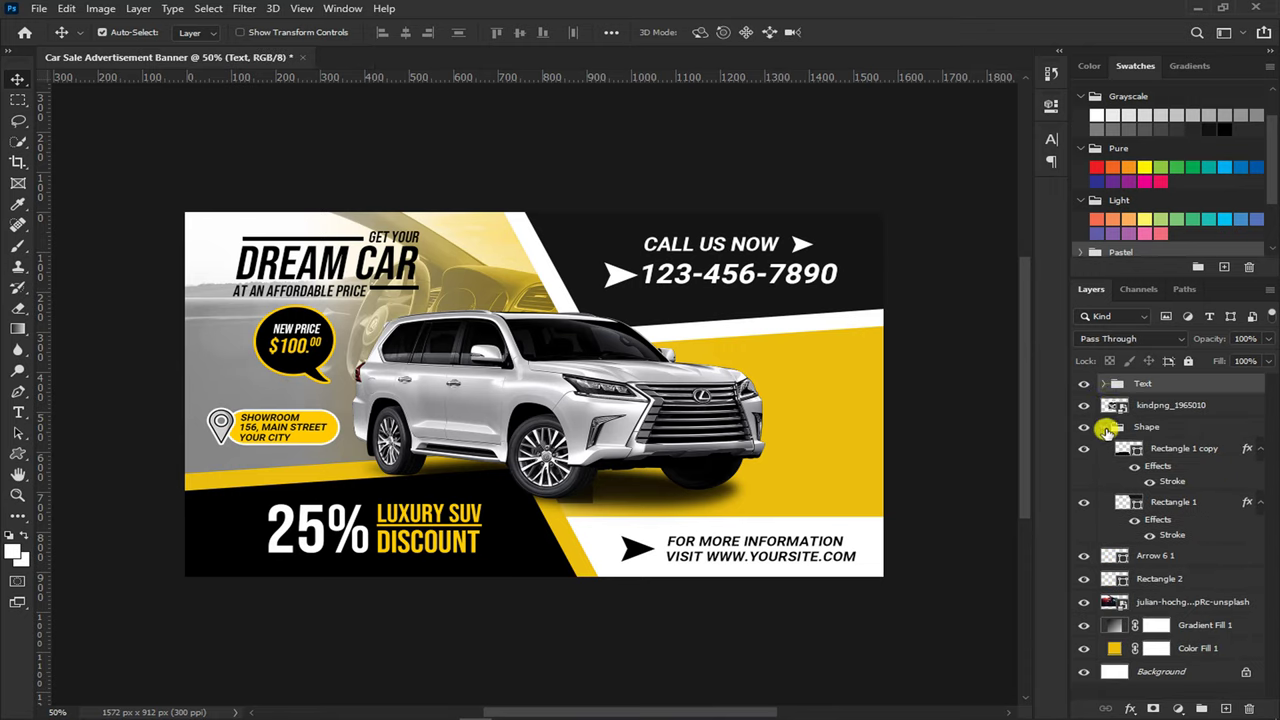
{"action": "left_click", "coordinate": [1106, 428]}
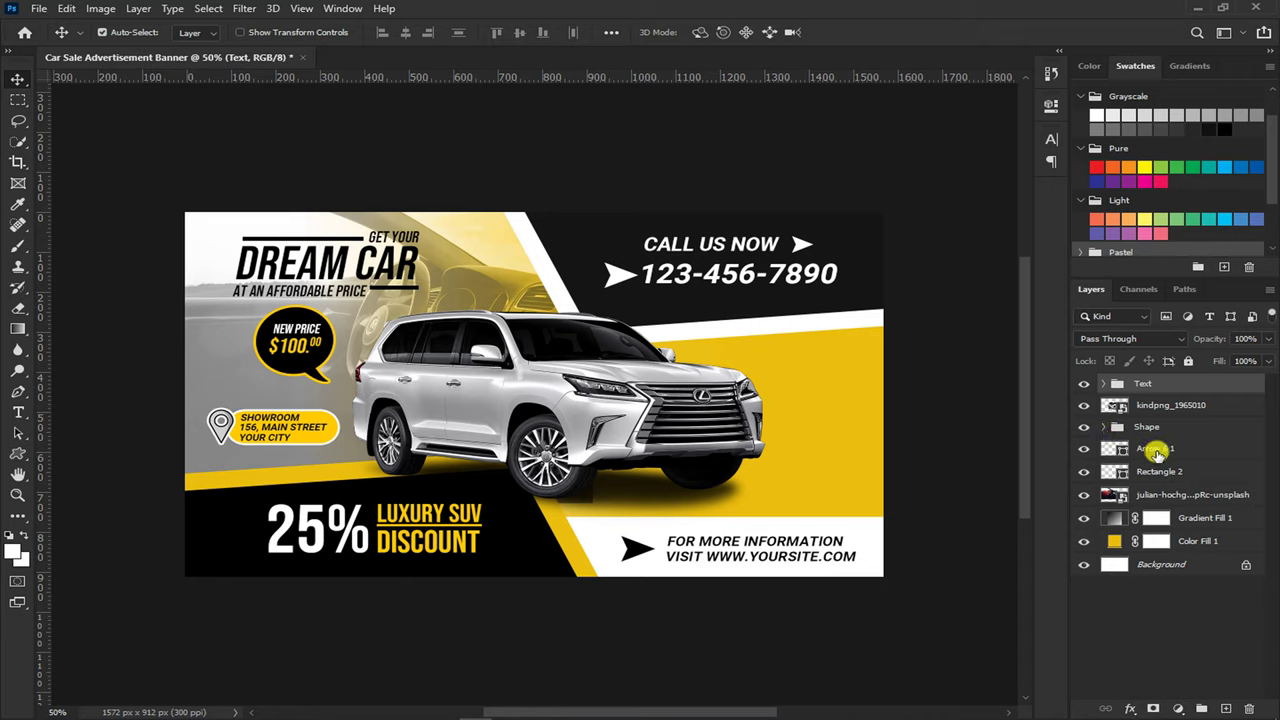
{"action": "left_click", "coordinate": [1160, 453]}
{"action": "left_click_drag", "start_coordinate": [1163, 452], "coordinate": [1174, 387]}
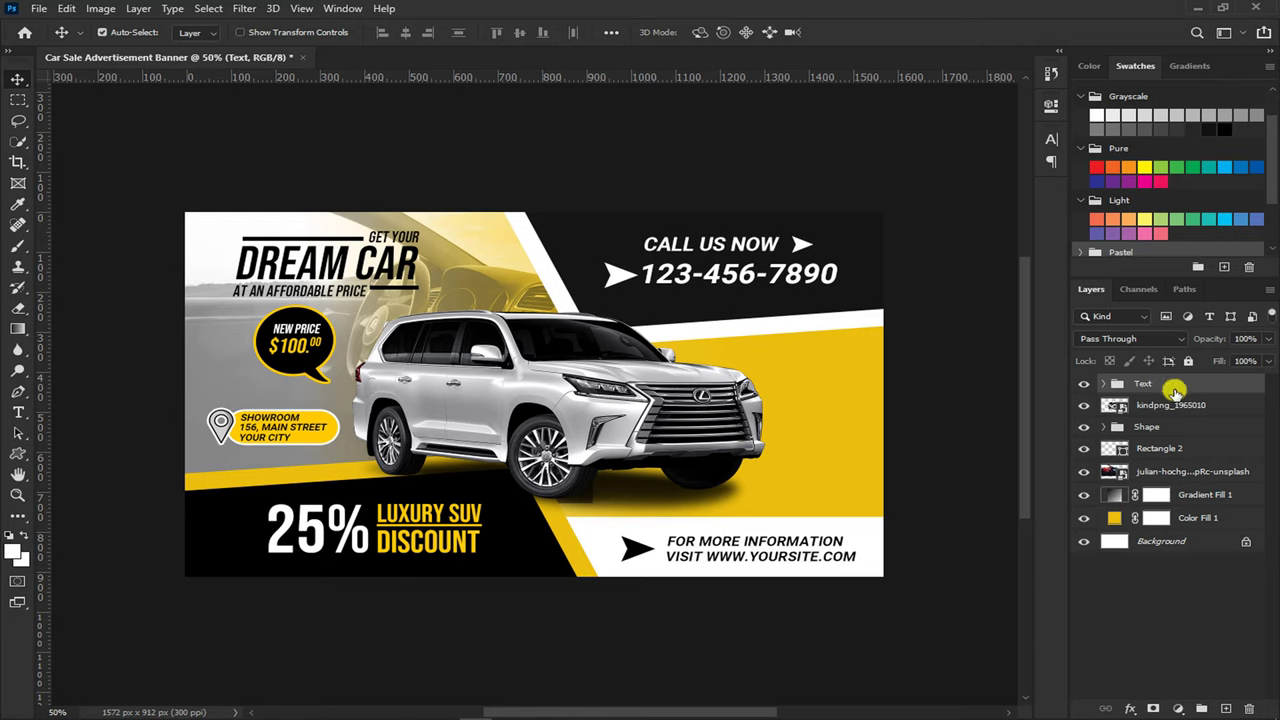
Move Rectangle 2 into the Shape group beneath the Rectangle 1 layers
{"action": "left_click", "coordinate": [1158, 452]}
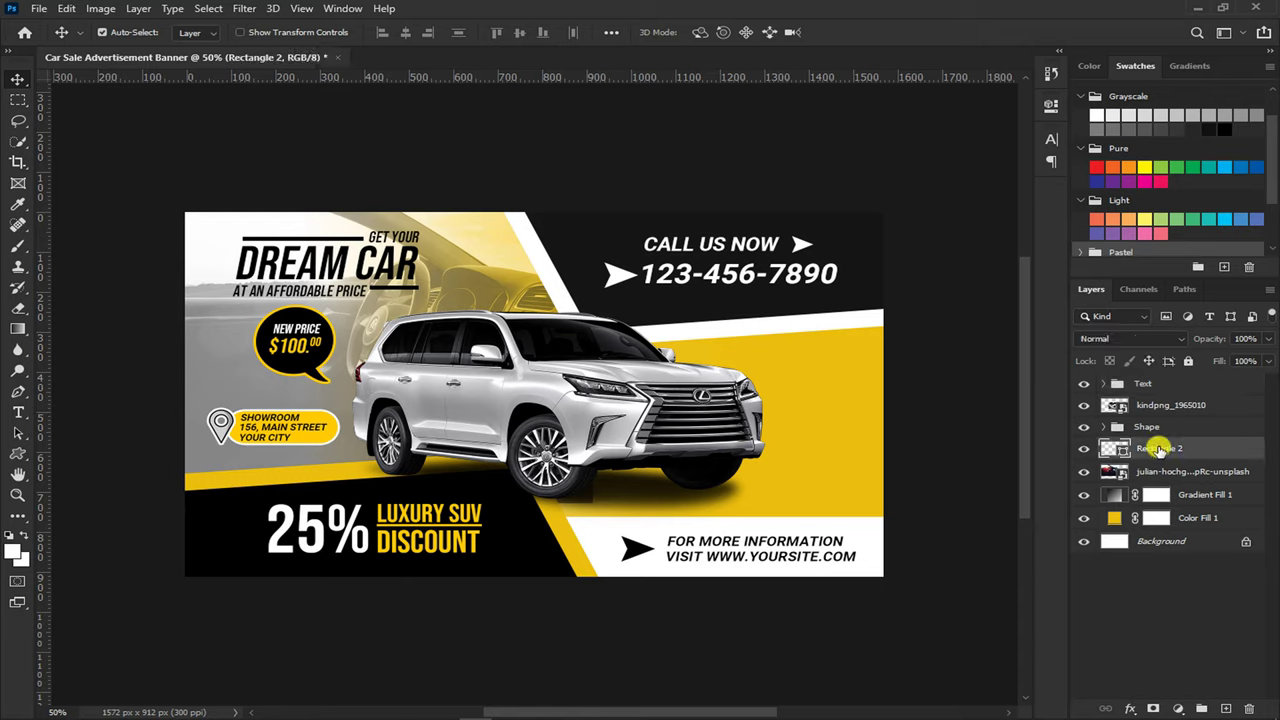
{"action": "left_click_drag", "start_coordinate": [1158, 450], "coordinate": [1122, 430]}
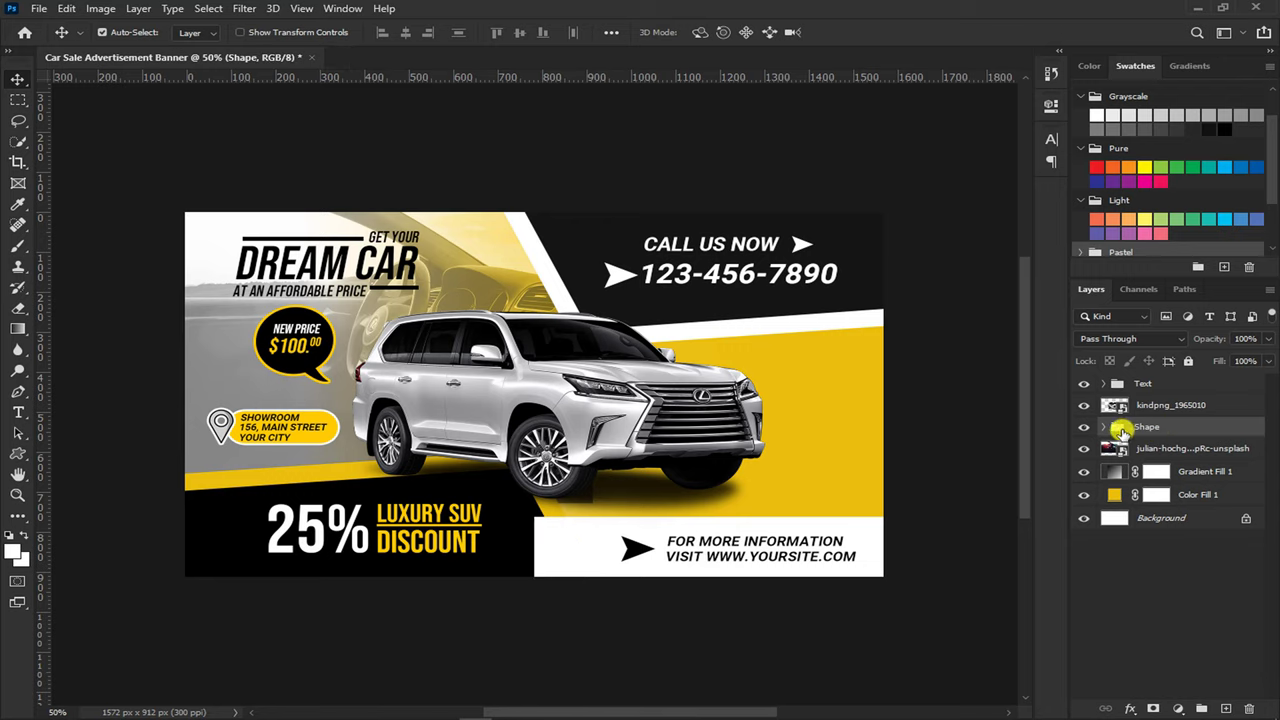
{"action": "left_click", "coordinate": [1103, 427]}
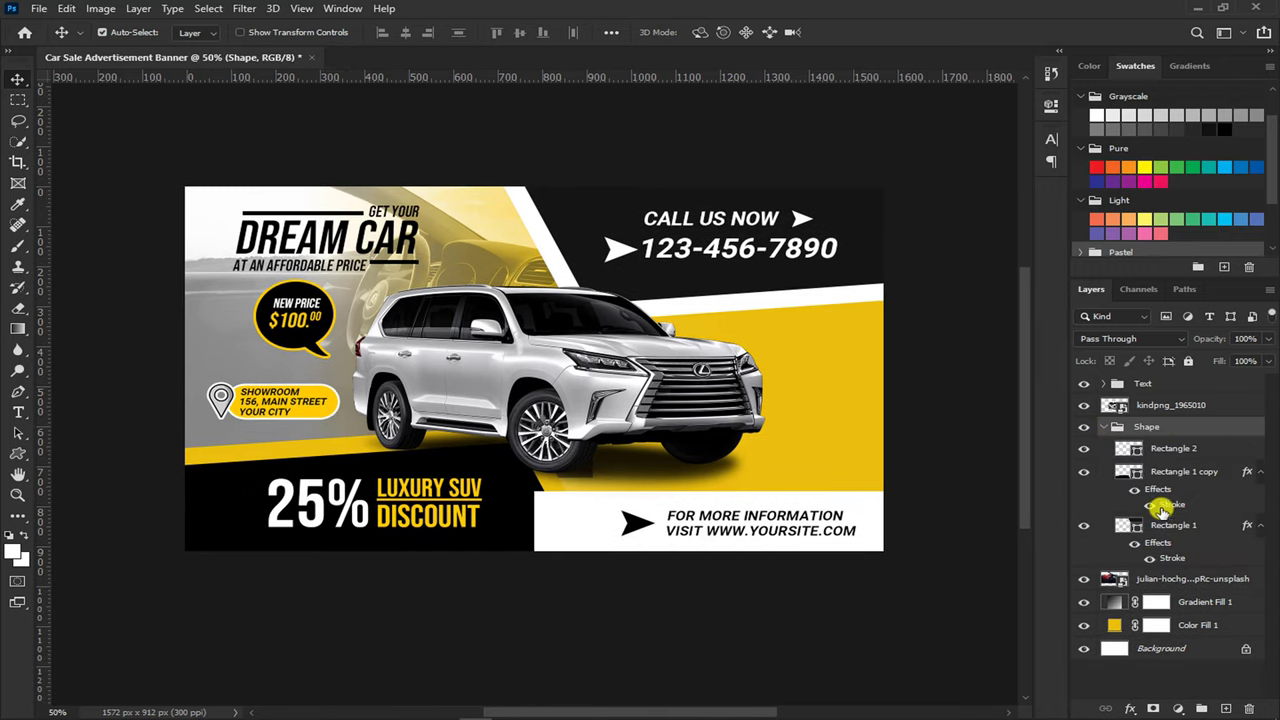
{"action": "left_click_drag", "start_coordinate": [1175, 452], "coordinate": [1174, 560]}
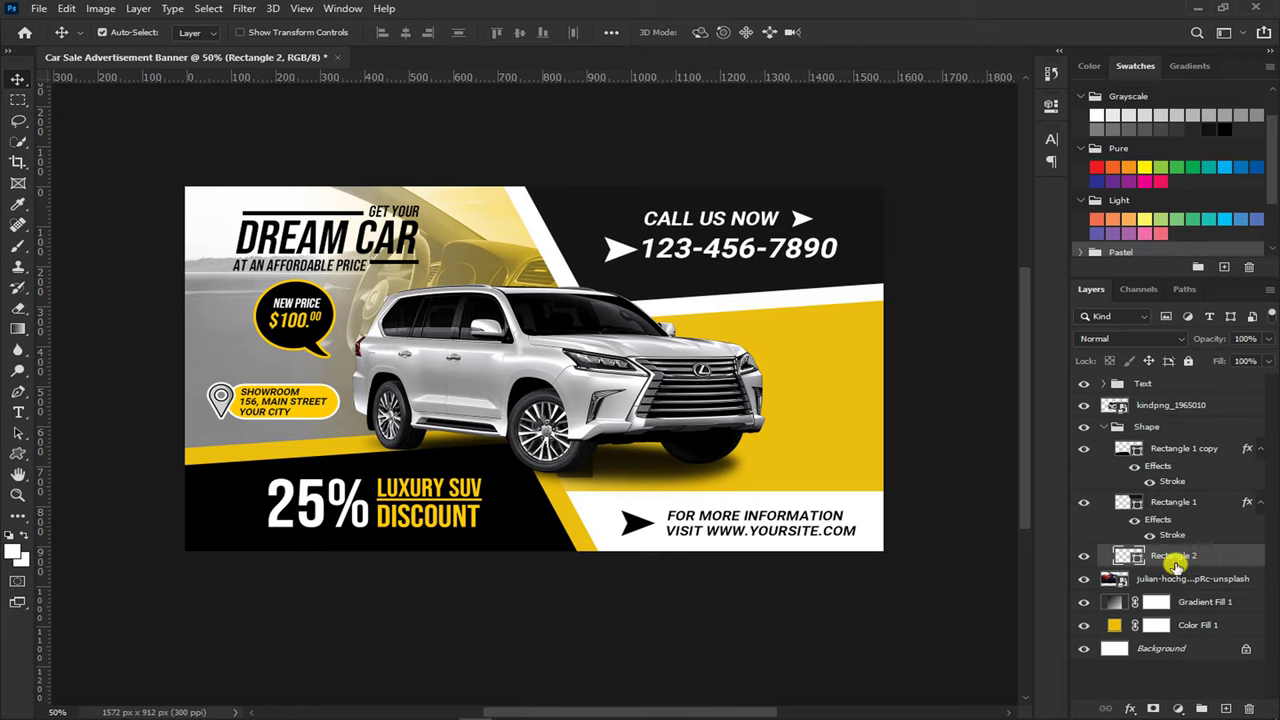
{"action": "left_click", "coordinate": [1114, 582]}
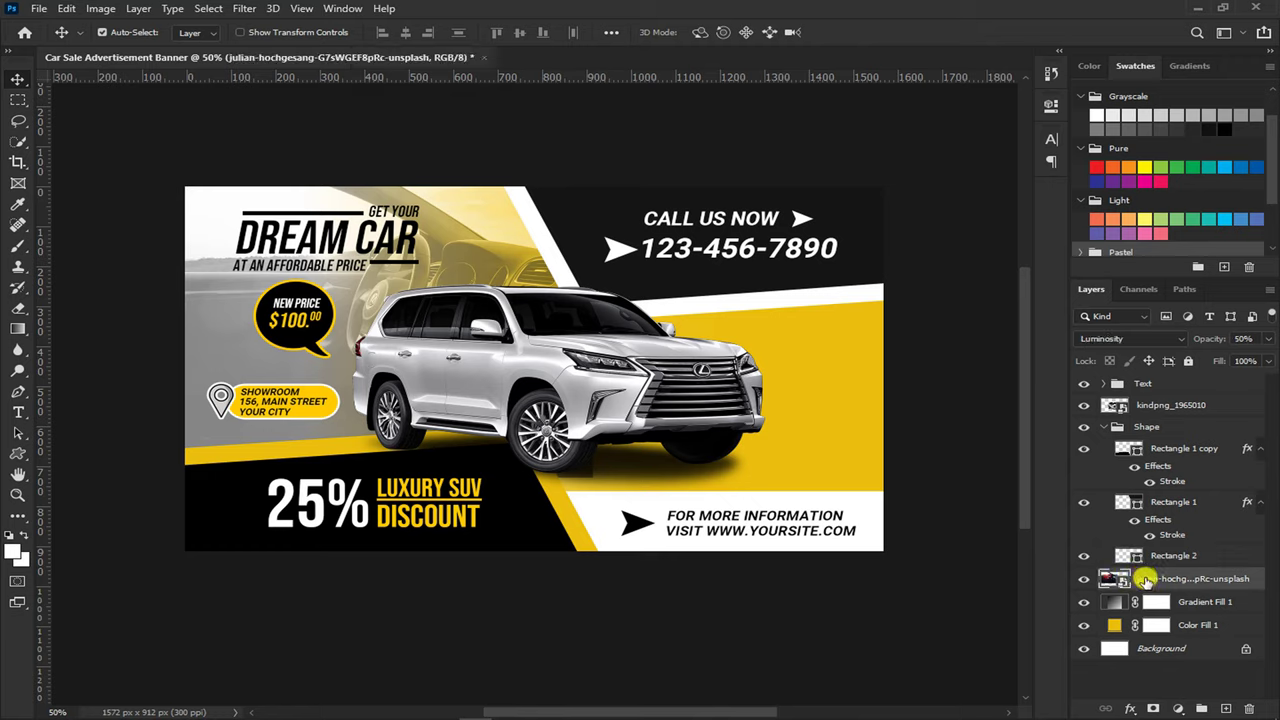
Add a layer mask to the photo and brush out the dark patch by the front wheel
{"action": "left_click", "coordinate": [1153, 708]}
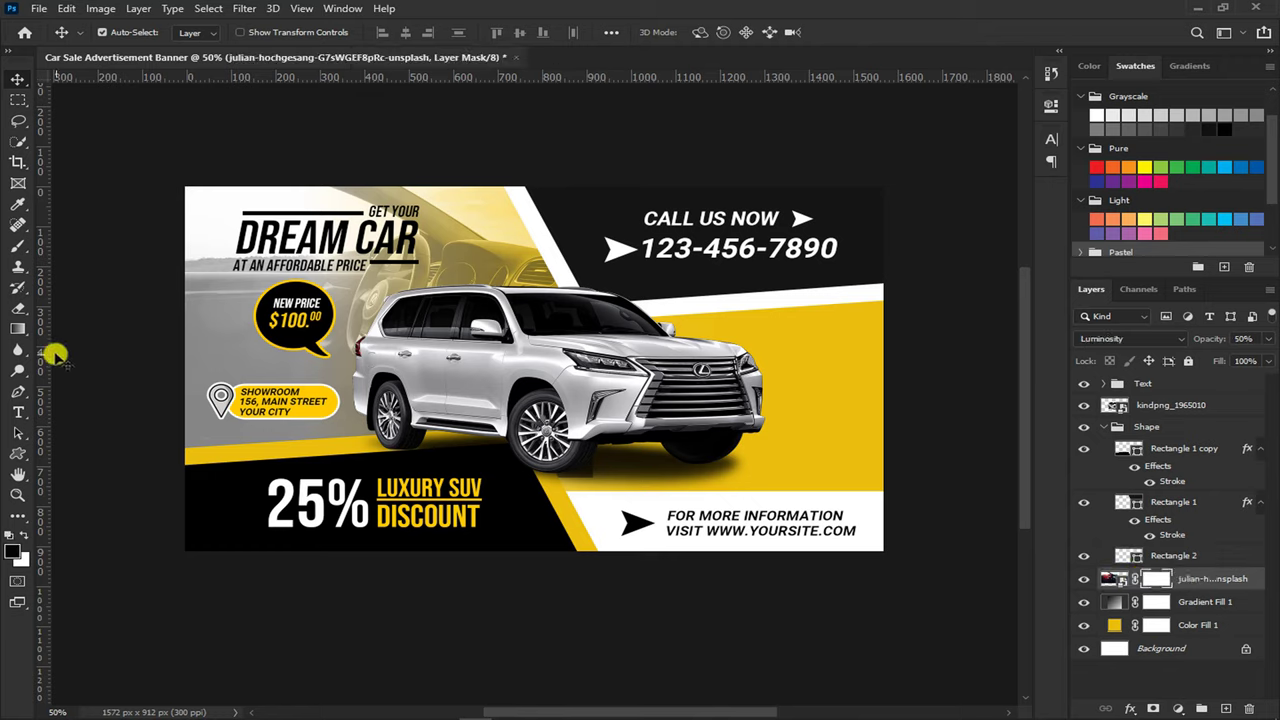
{"action": "left_click", "coordinate": [18, 248]}
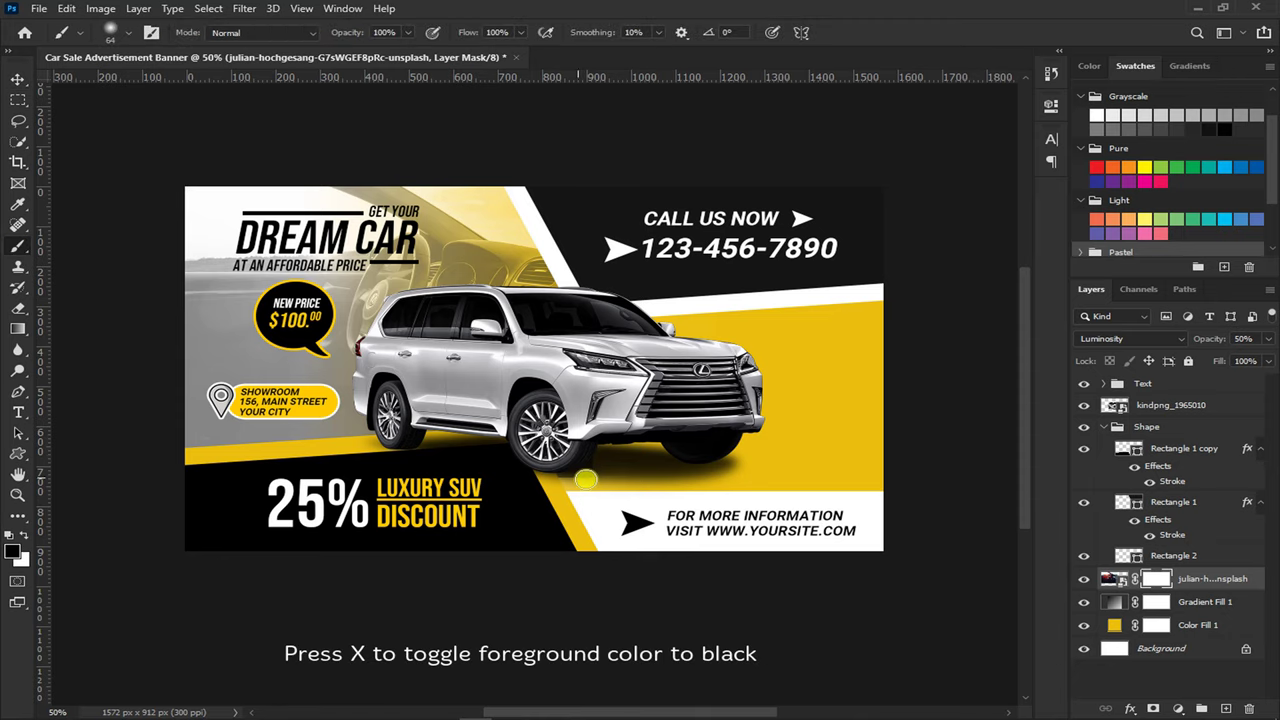
{"action": "scroll", "coordinate": [585, 480], "scroll_direction": "up", "scroll_amount": 2}
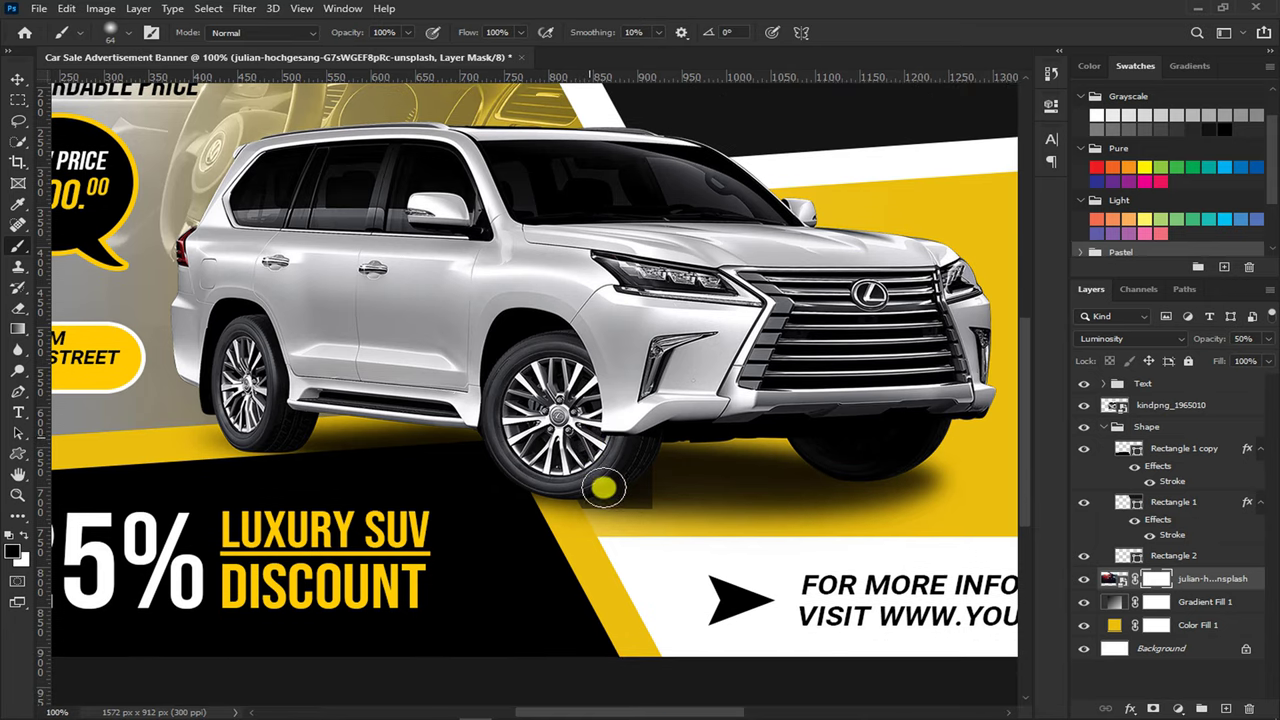
{"action": "mouse_move", "coordinate": [604, 488]}
{"action": "left_mouse_down"}
{"action": "mouse_move", "coordinate": [651, 491]}
{"action": "mouse_move", "coordinate": [654, 503]}
{"action": "mouse_move", "coordinate": [614, 503]}
{"action": "mouse_move", "coordinate": [586, 523]}
{"action": "mouse_move", "coordinate": [611, 474]}
{"action": "mouse_move", "coordinate": [649, 446]}
{"action": "mouse_move", "coordinate": [597, 477]}
{"action": "mouse_move", "coordinate": [626, 428]}
{"action": "mouse_move", "coordinate": [586, 491]}
{"action": "mouse_move", "coordinate": [646, 471]}
{"action": "mouse_move", "coordinate": [589, 483]}
{"action": "mouse_move", "coordinate": [663, 432]}
{"action": "mouse_move", "coordinate": [609, 489]}
{"action": "left_mouse_up"}
{"action": "key", "text": "v"}
{"action": "key", "text": "ctrl+minus"}
{"action": "key", "text": "ctrl+minus"}
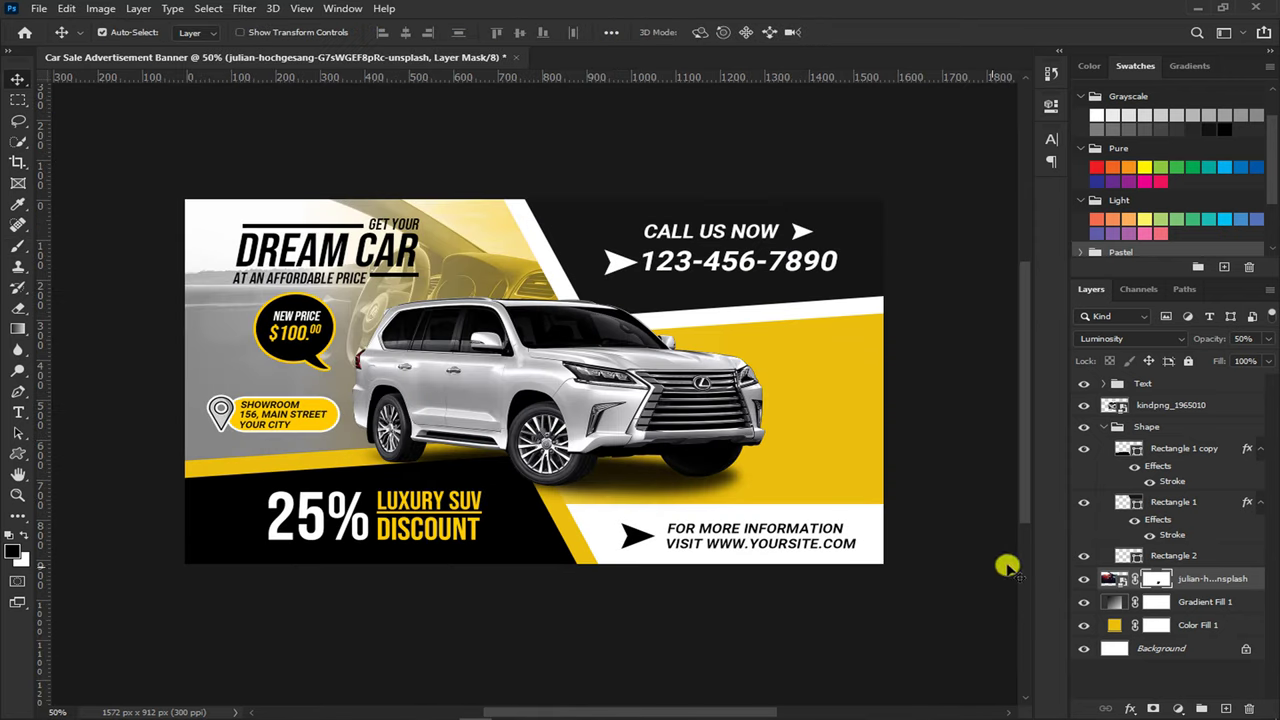
Group the photo, Gradient Fill 1 and Color Fill 1 layers into Group 1
{"action": "left_click", "coordinate": [1104, 427]}
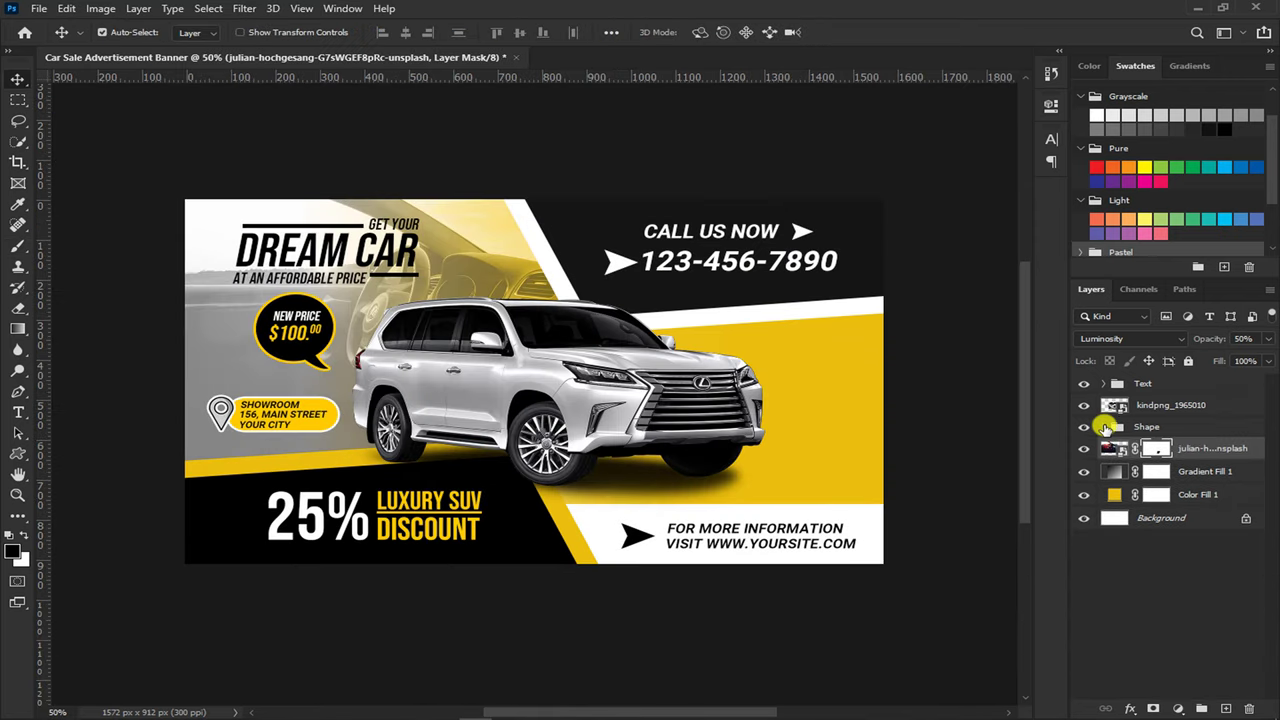
{"action": "left_click", "coordinate": [1187, 474], "text": "shift"}
{"action": "left_click", "coordinate": [1189, 496], "text": "shift"}
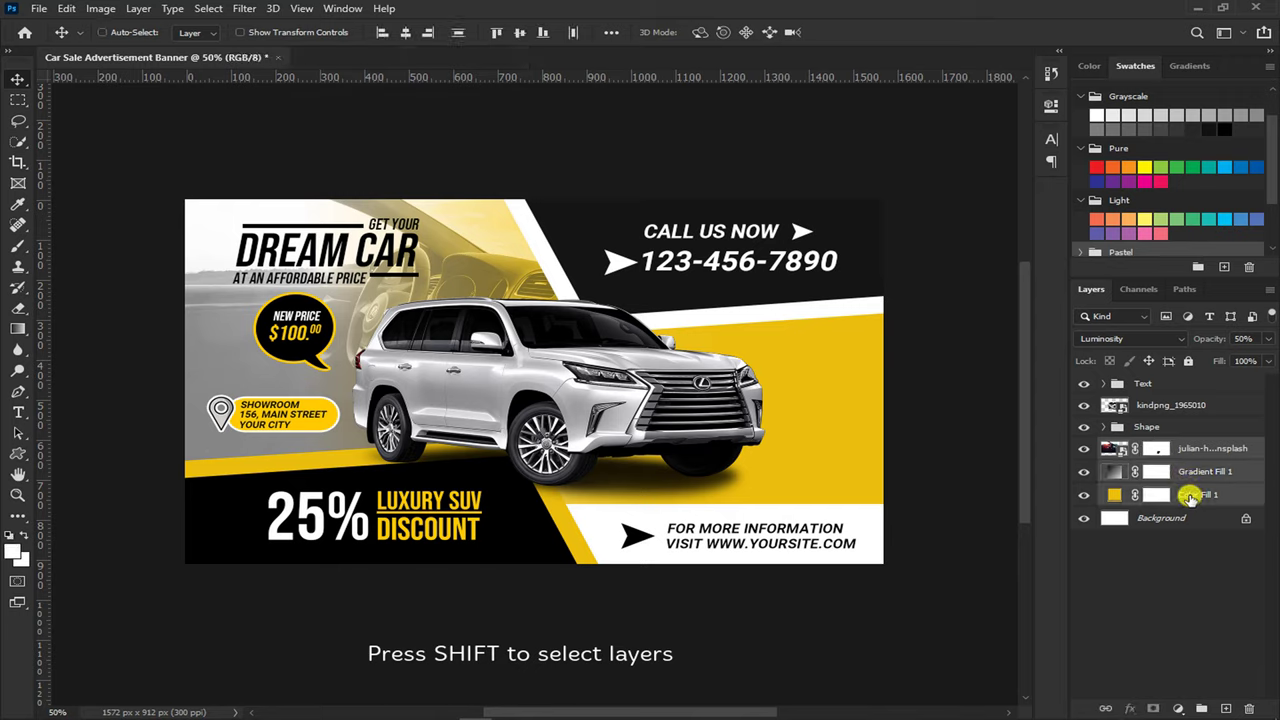
{"action": "key", "text": "ctrl+g"}
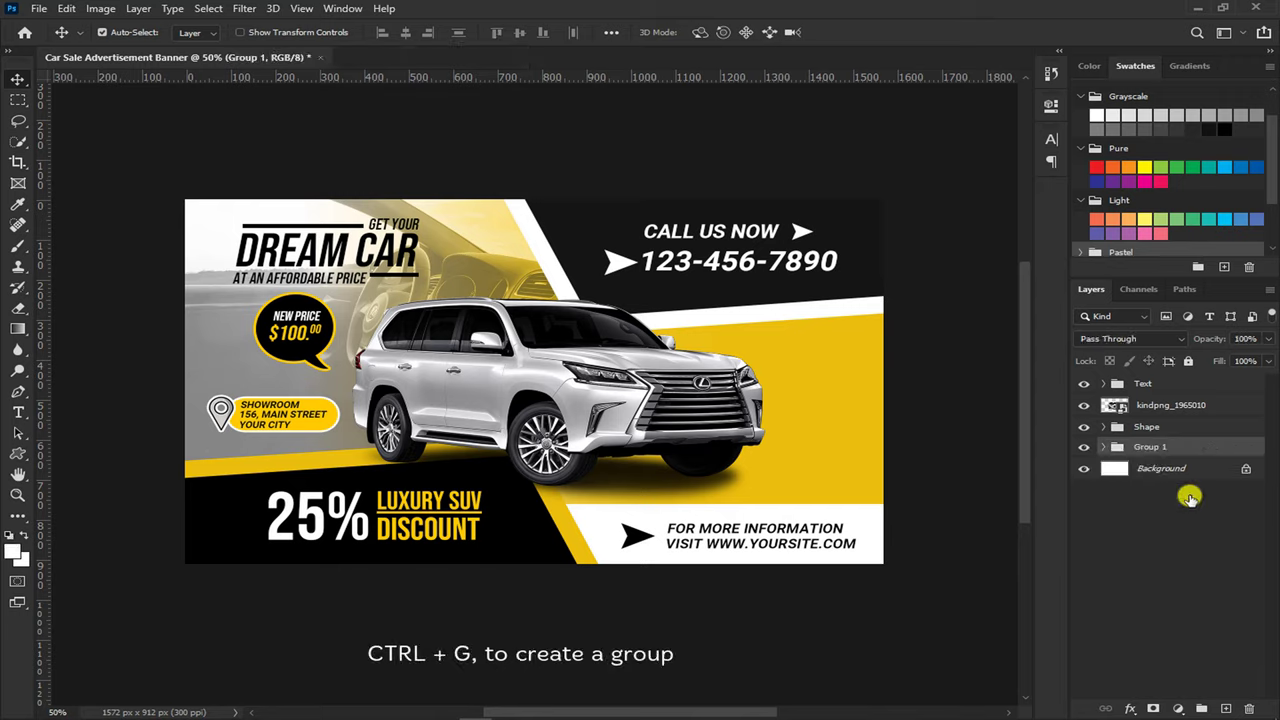